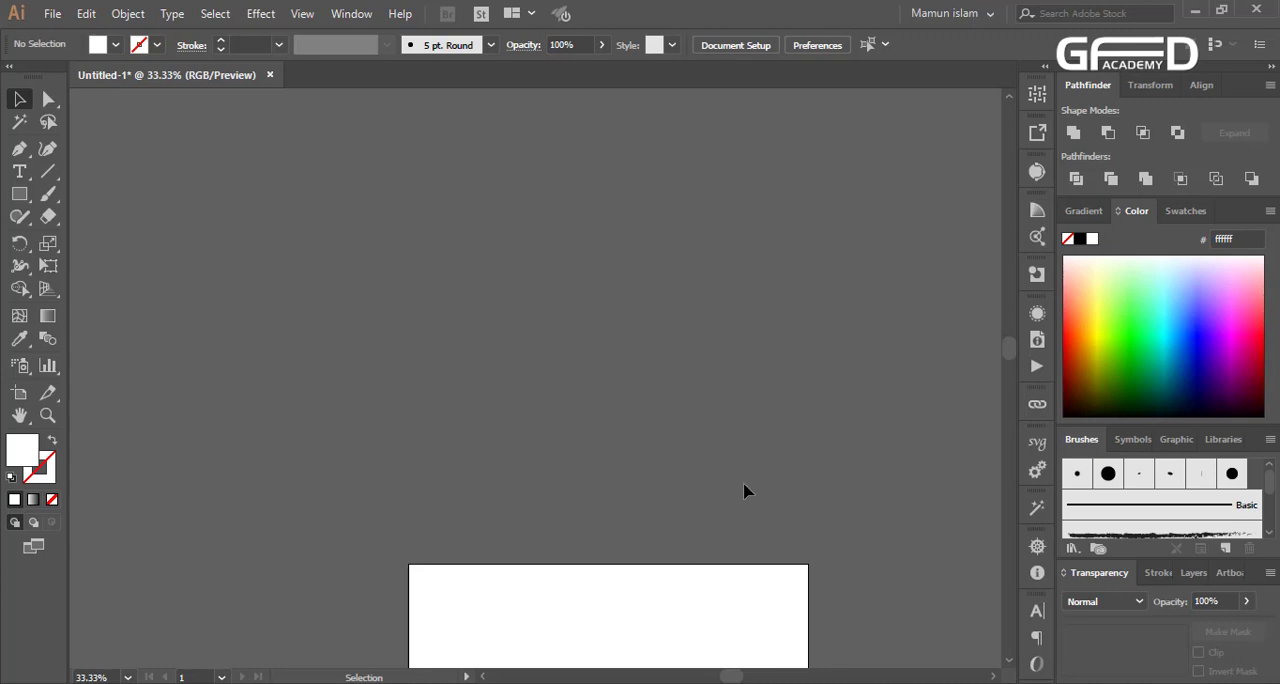
scroll(711, 370, down, 5)
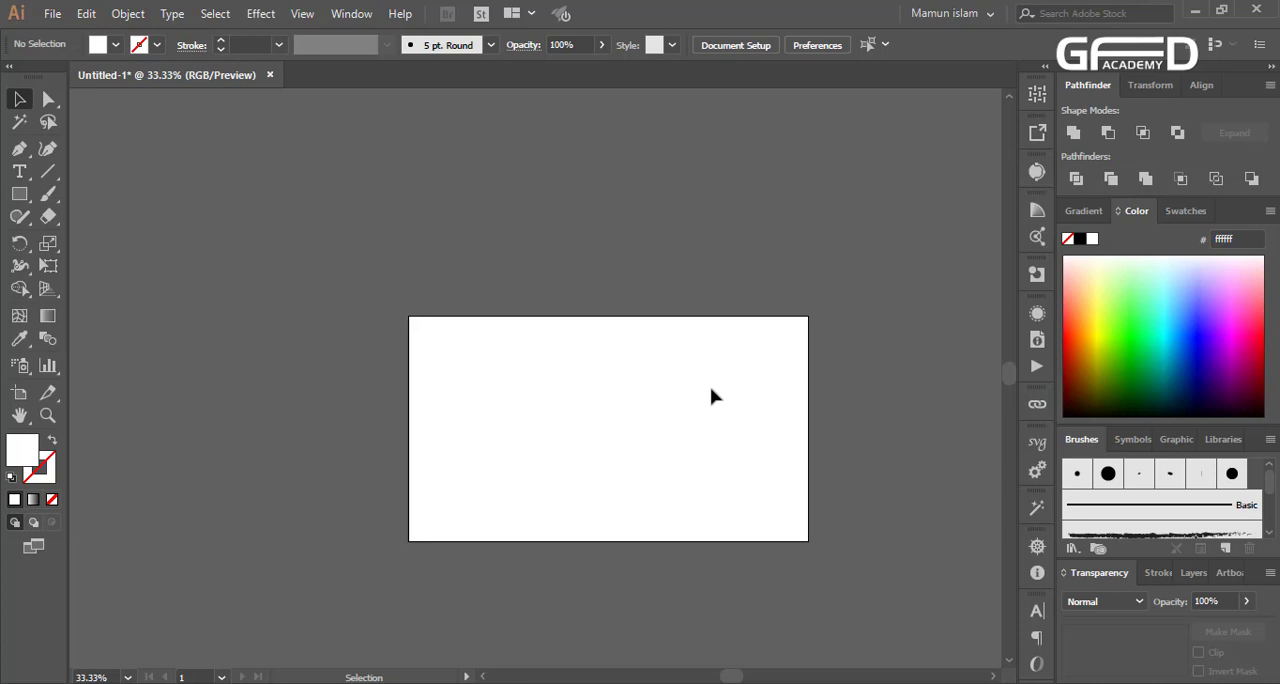
scroll(711, 397, up, 1)
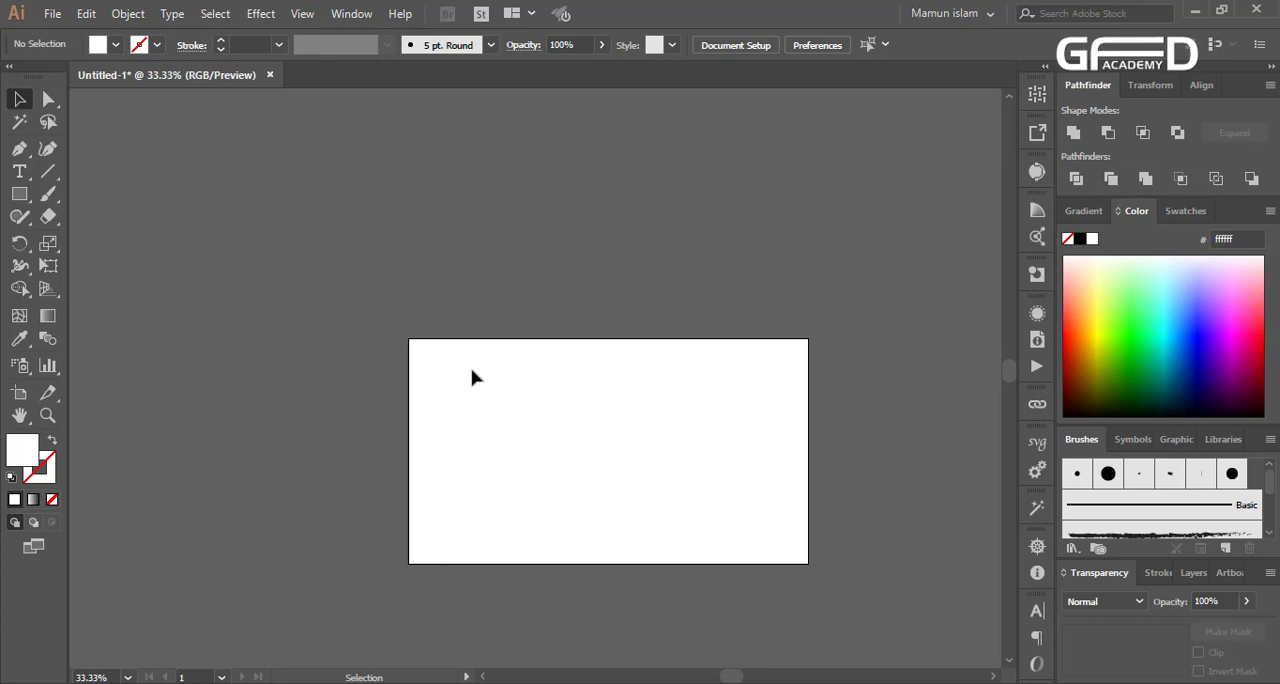
Draw a white circle in the empty area above the artboard with the Ellipse tool
scroll(406, 420, up, 5)
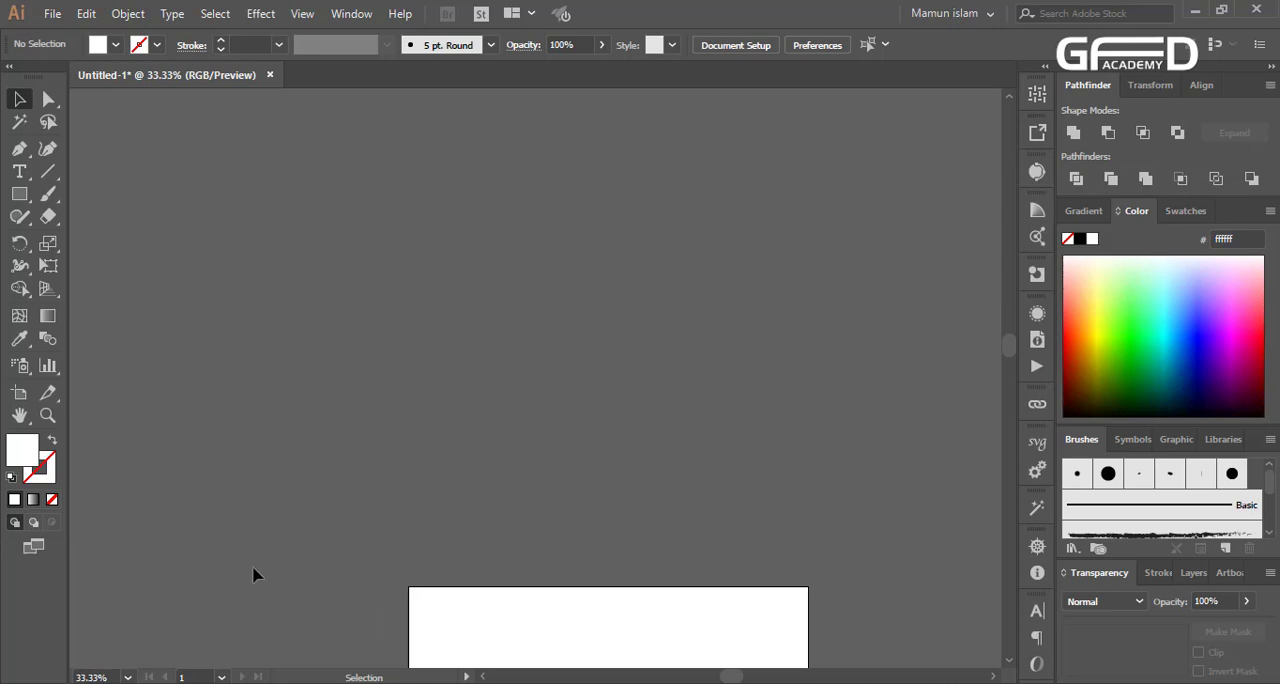
click(21, 195)
drag(22, 197, 94, 240)
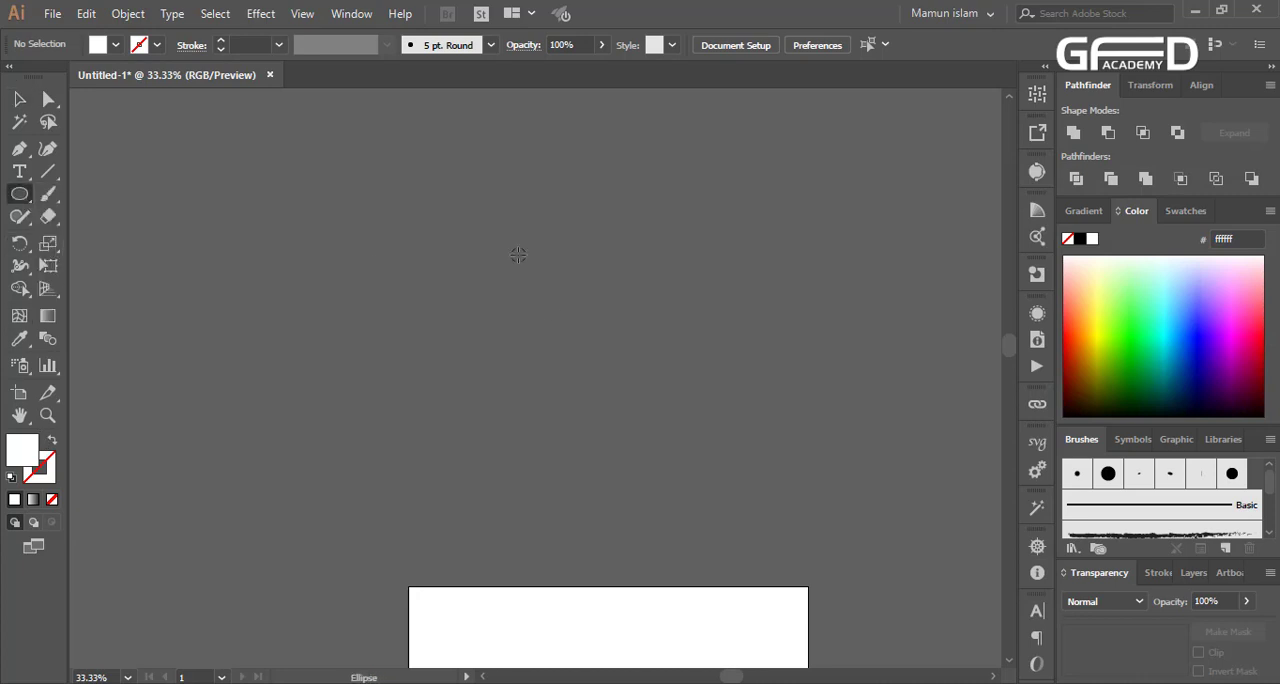
mouse_move(518, 256)
mouse_down()
mouse_move(634, 366)
mouse_move(623, 359)
mouse_up()
click(19, 99)
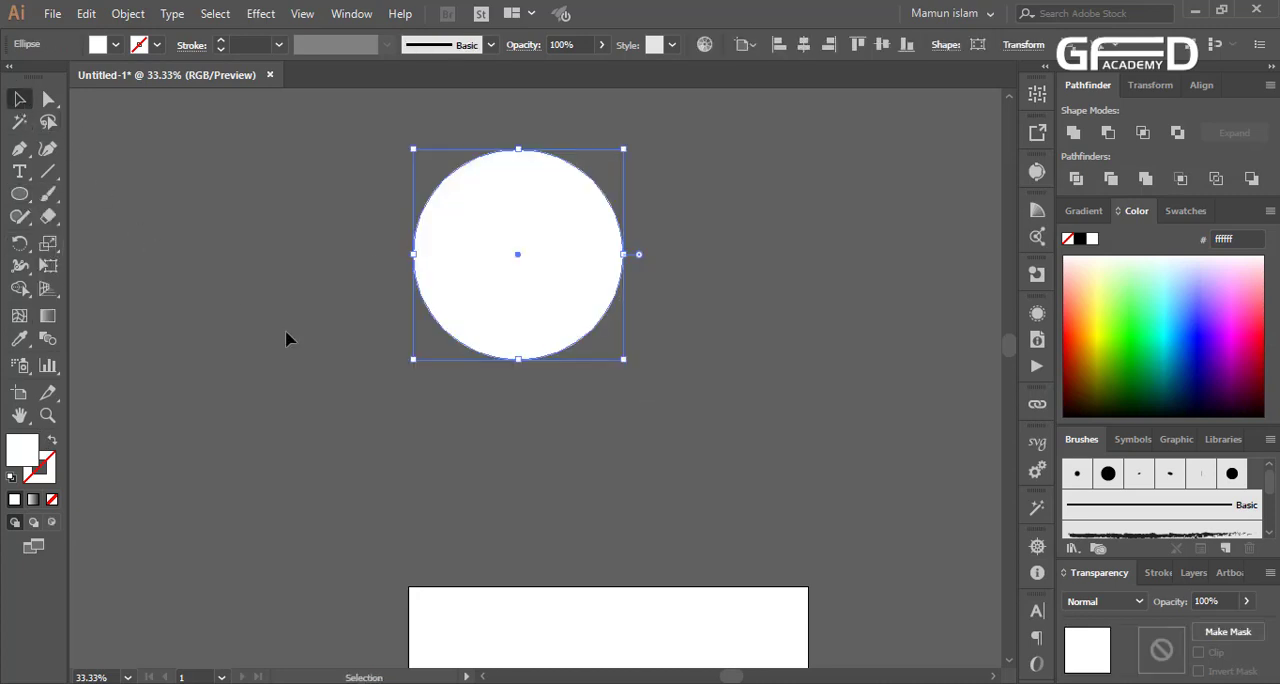
click(460, 400)
Add a slightly smaller concentric copy of the circle inside the white one
scroll(560, 392, up, 2)
scroll(560, 392, up, 2)
click(558, 327)
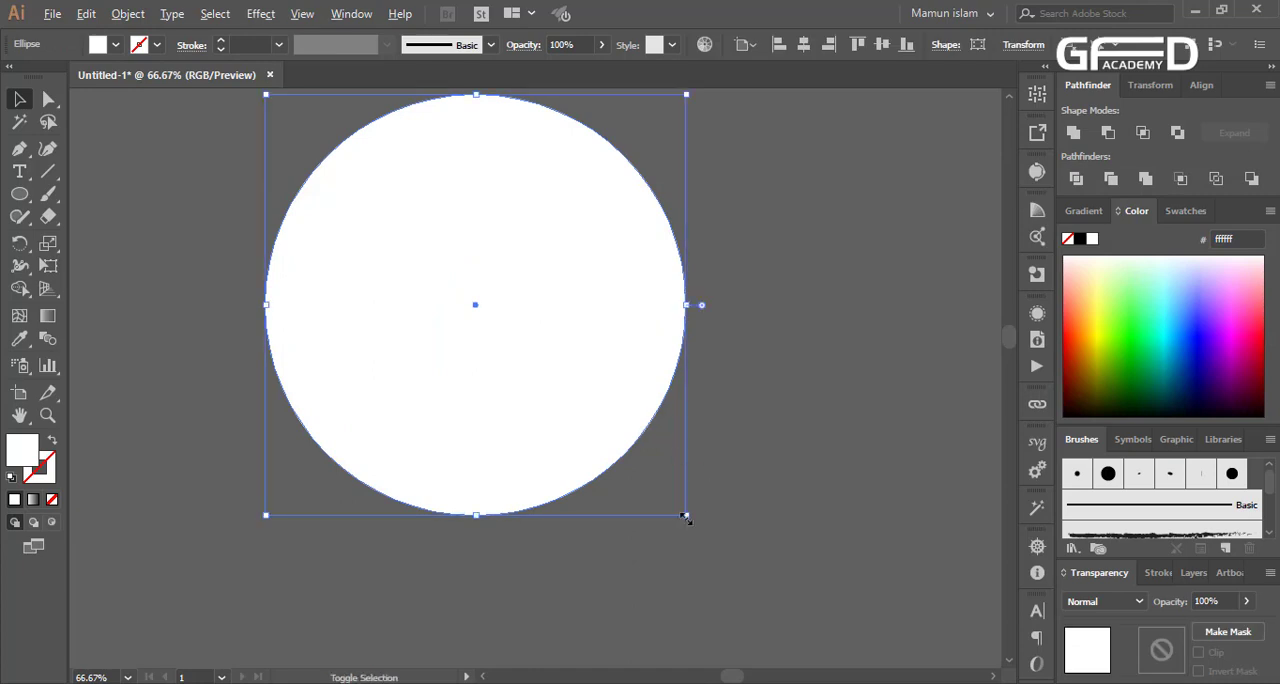
drag(686, 516, 667, 510)
drag(702, 568, 515, 401)
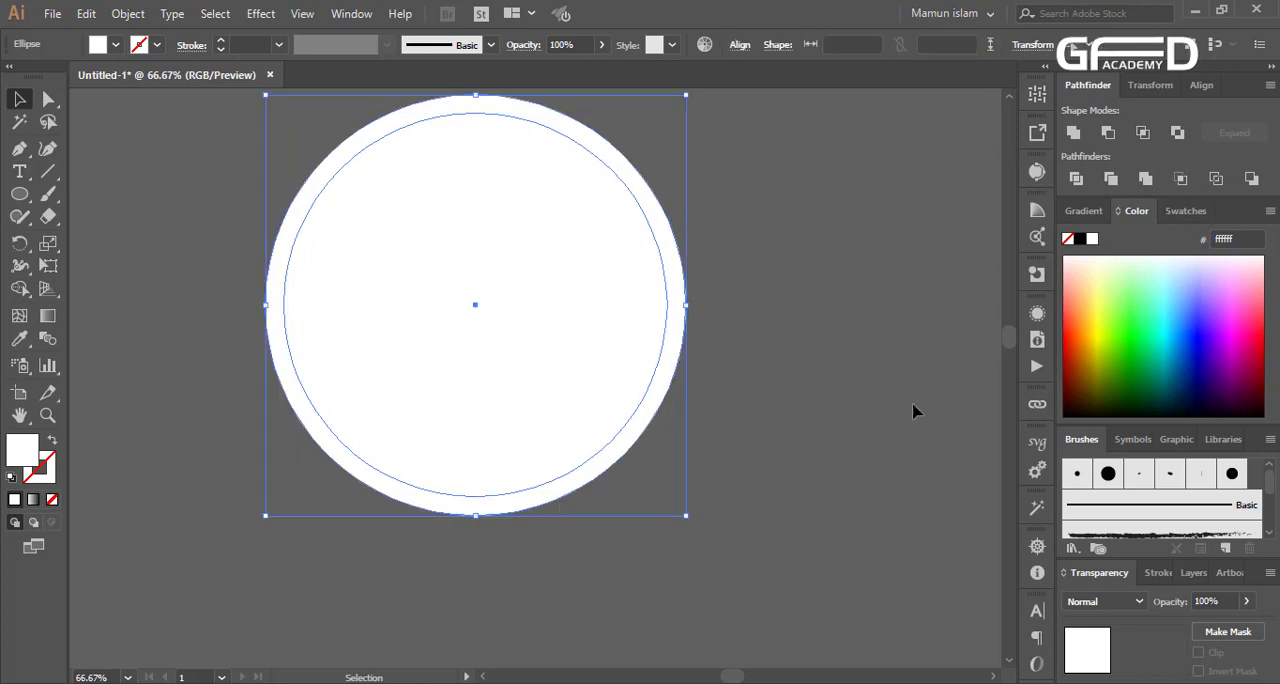
Fill the inner circle with dark blue 2100bb, keeping the outer circle as a white ring
click(780, 440)
click(557, 381)
click(1209, 349)
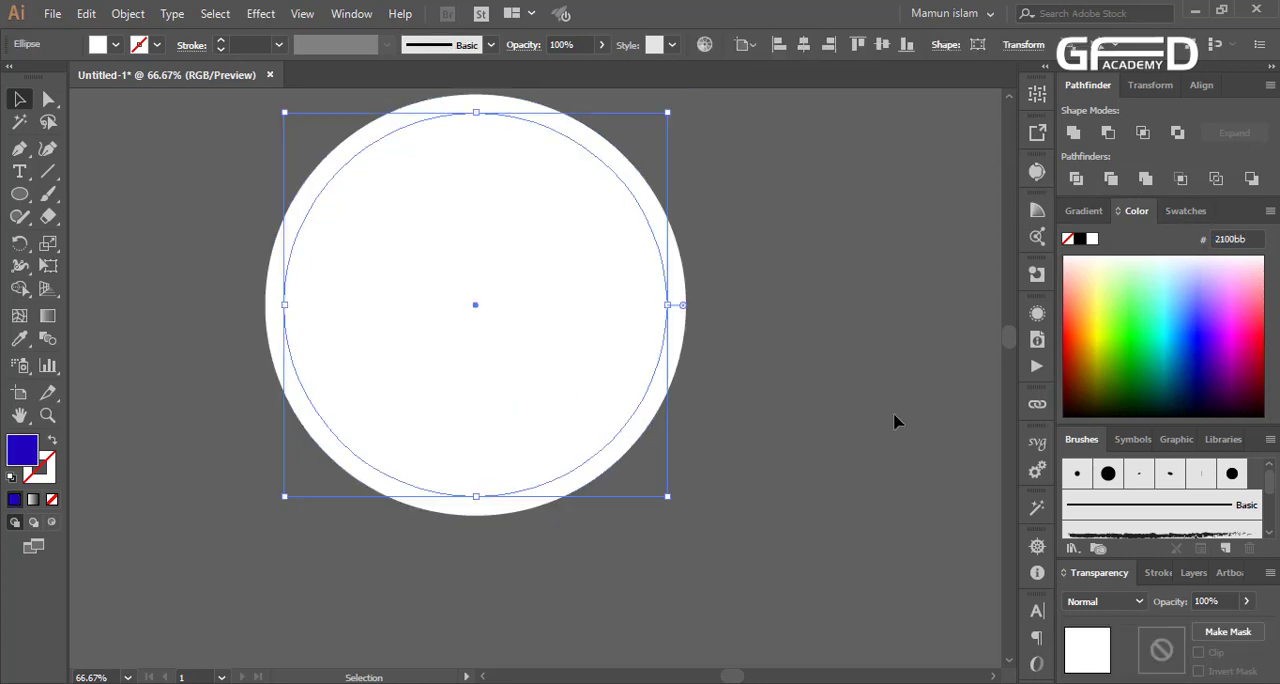
click(894, 421)
Make a copy of the blue circle flattened upward from its lower edge and remove its protruding upper slivers with the Shape Builder tool
click(570, 430)
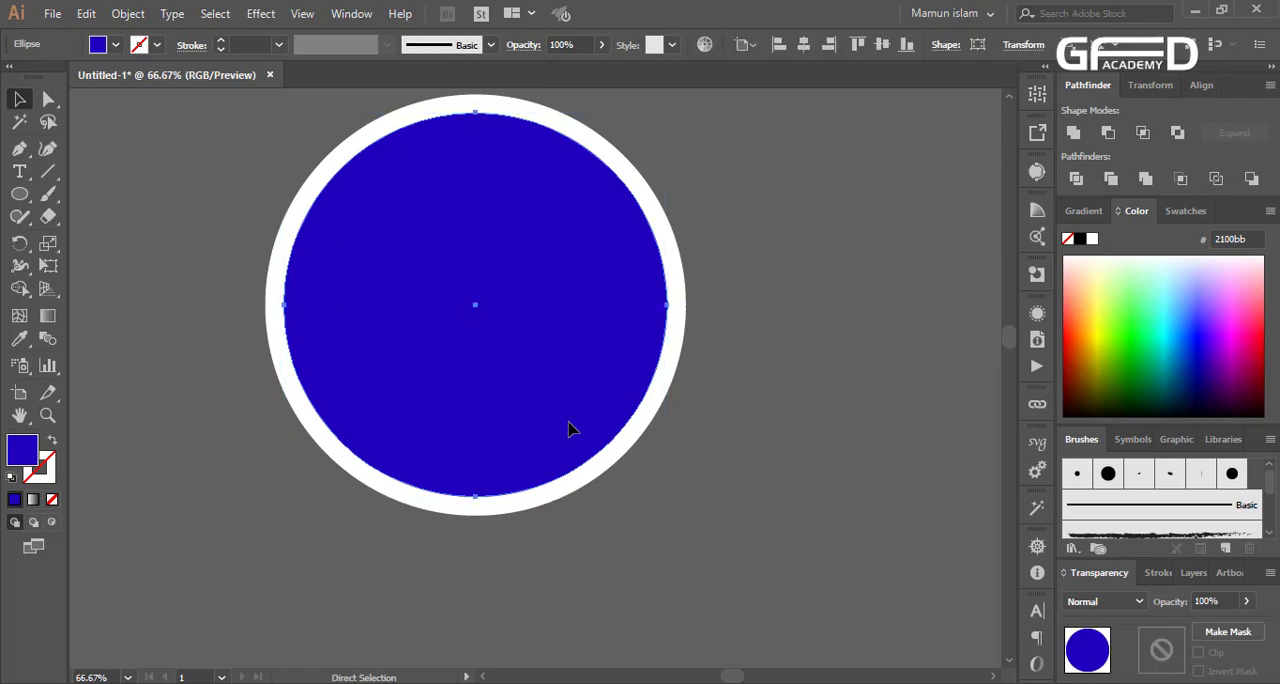
key(v)
drag(475, 497, 491, 421)
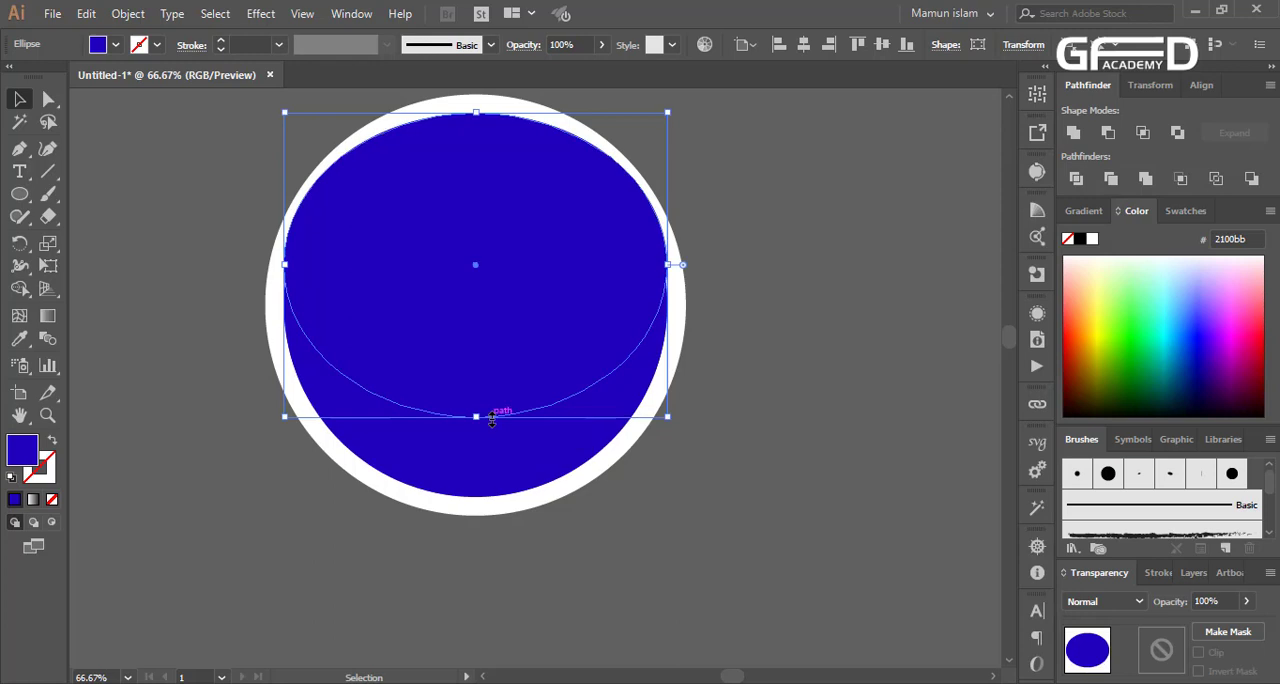
shift+click(500, 493)
click(18, 291)
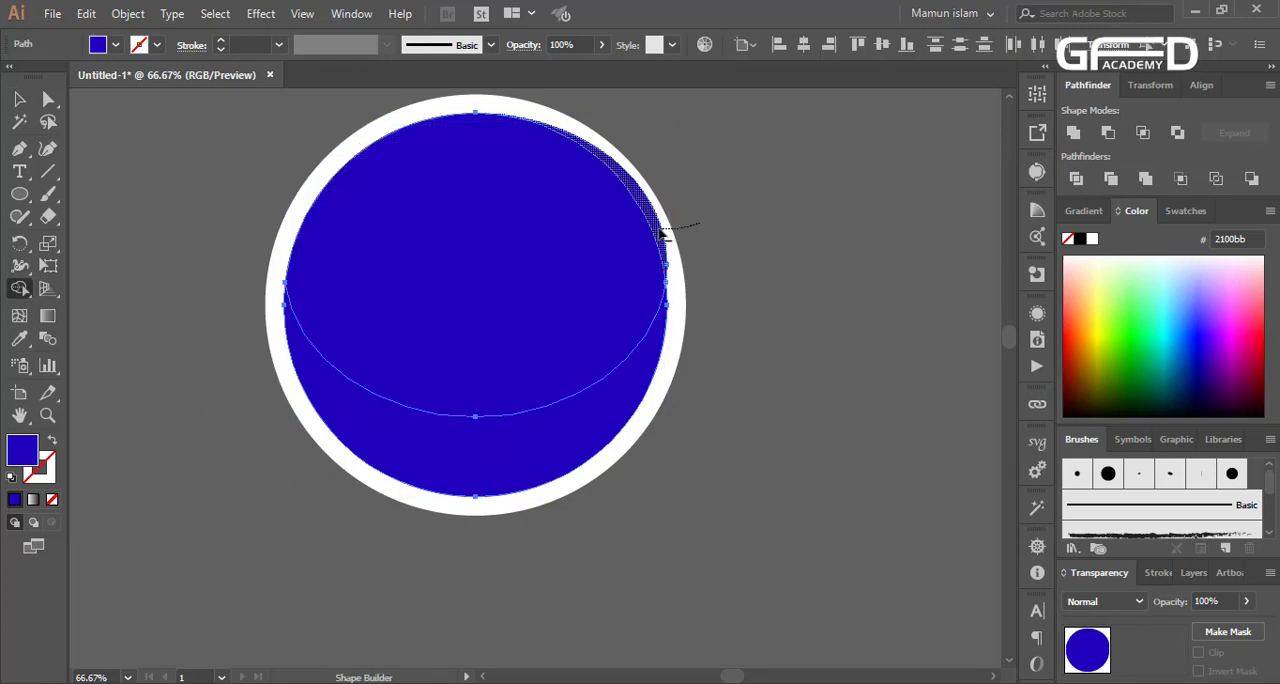
click(19, 100)
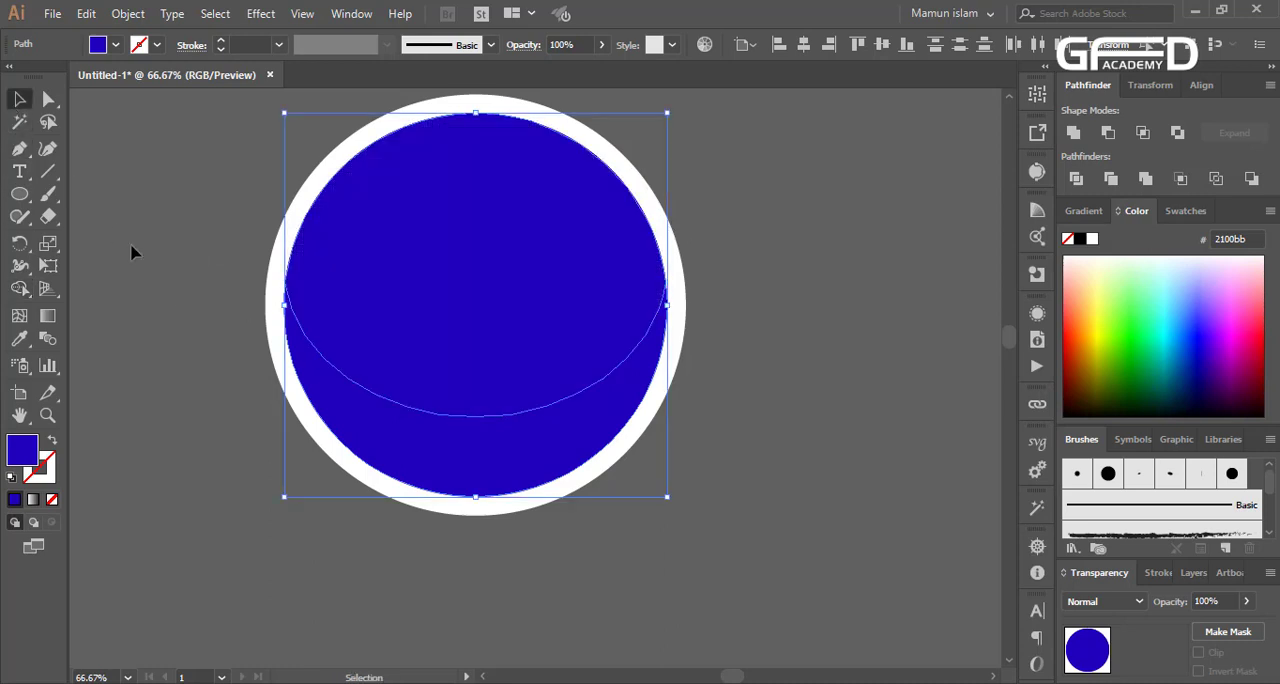
Fill the flattened upper shape with yellow ebff2e
click(131, 246)
click(449, 323)
click(1099, 320)
click(812, 380)
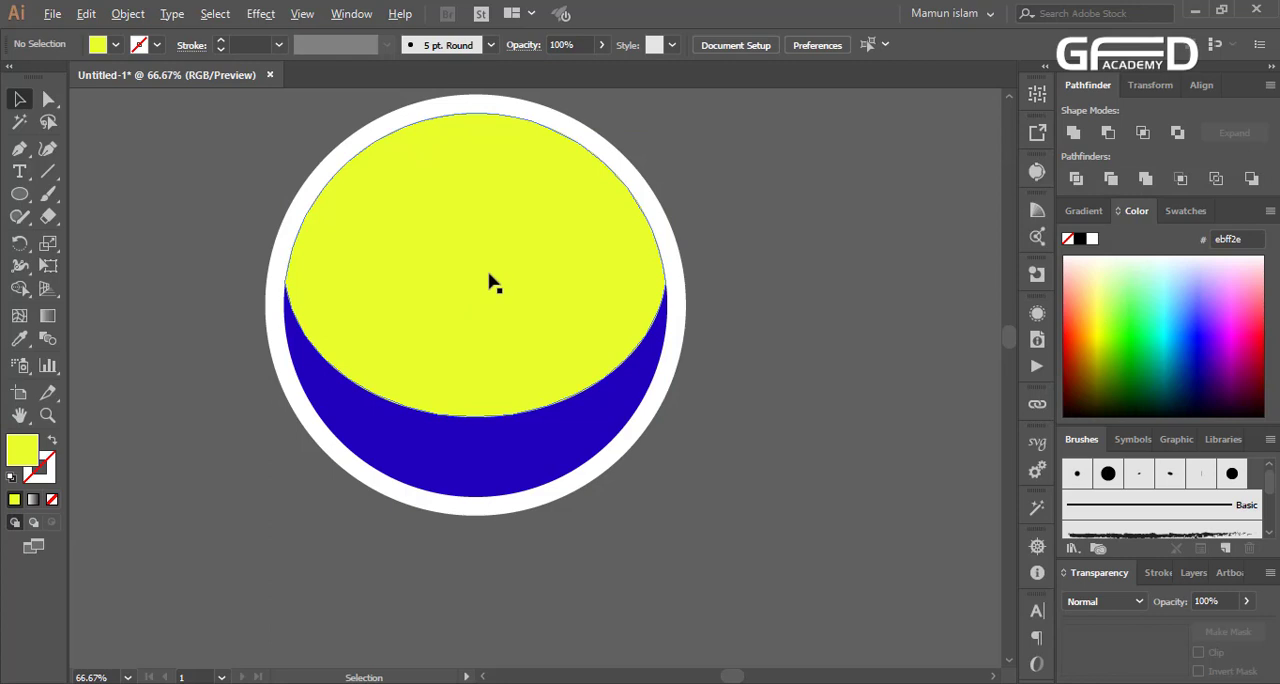
Create a smaller concentric copy of the blue circle and bring it in front of the yellow shape
click(592, 458)
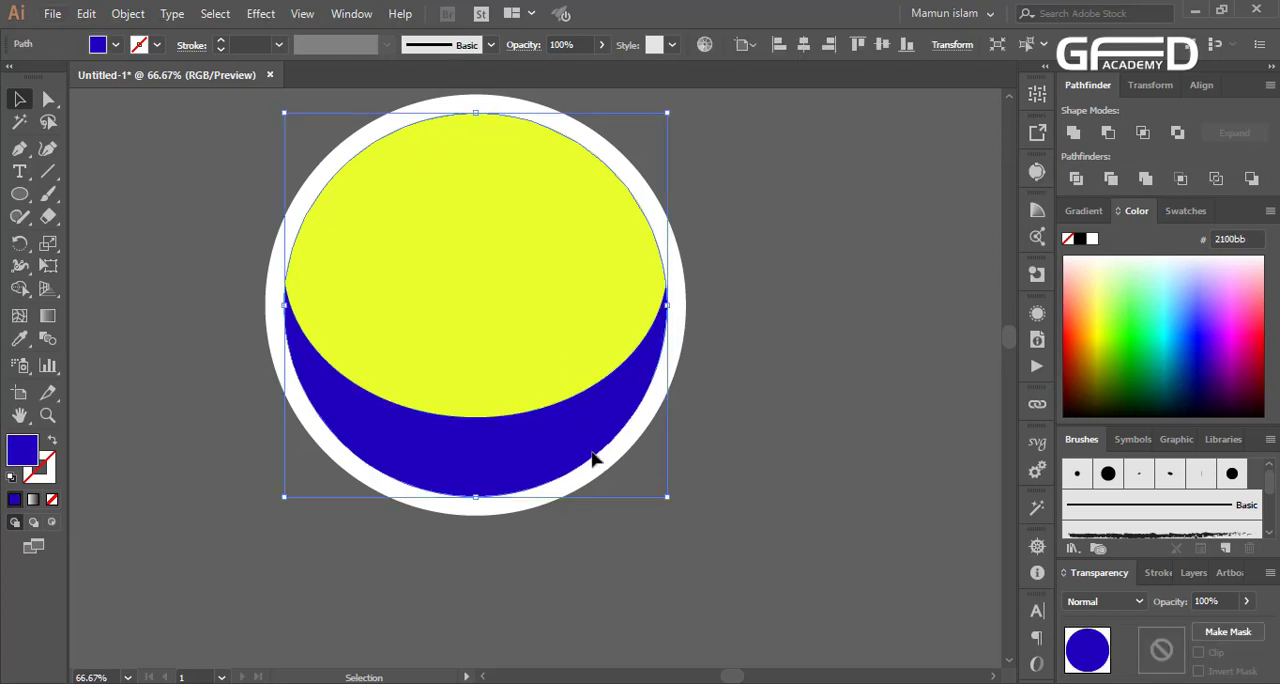
scroll(591, 434, up, 1)
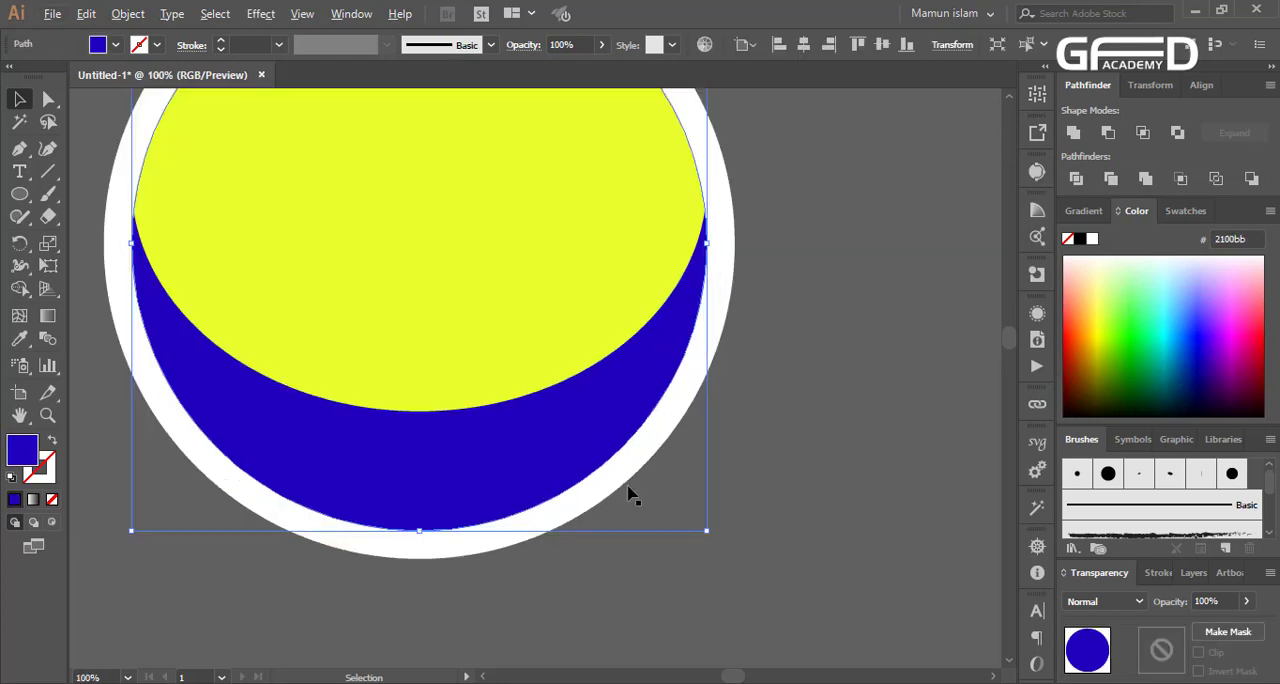
scroll(628, 493, down, 1)
scroll(628, 493, up, 1)
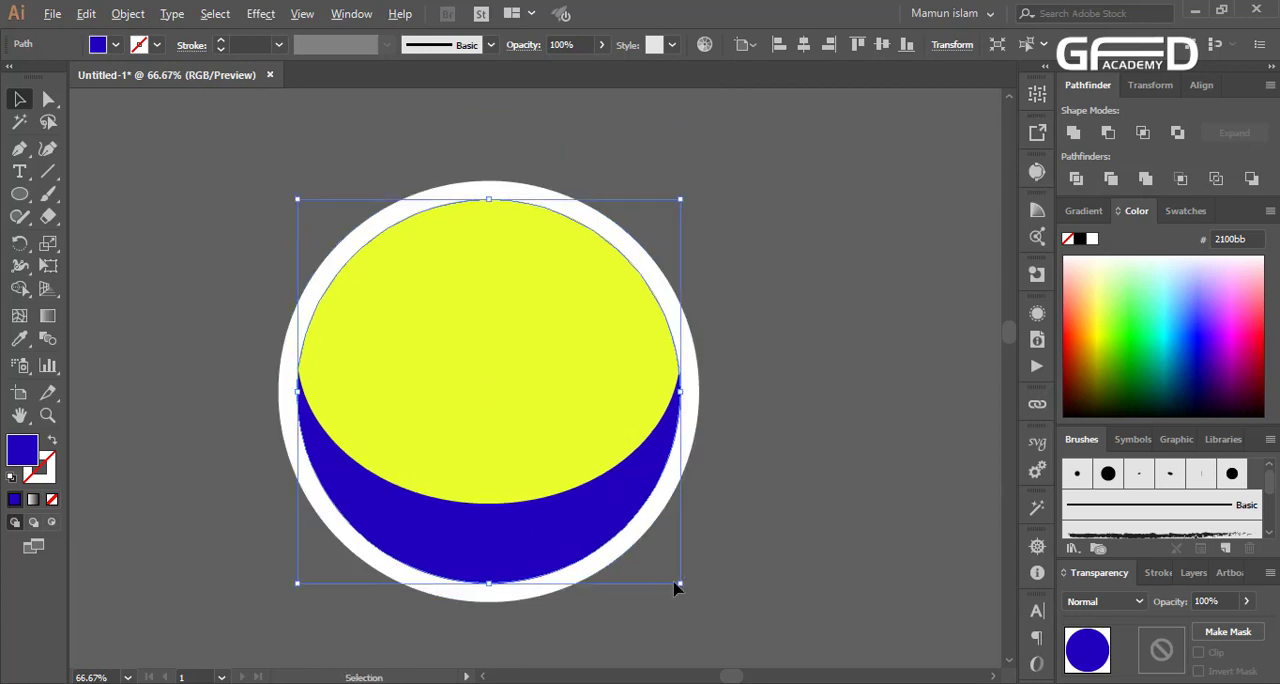
key(a)
key(v)
drag(683, 587, 650, 552)
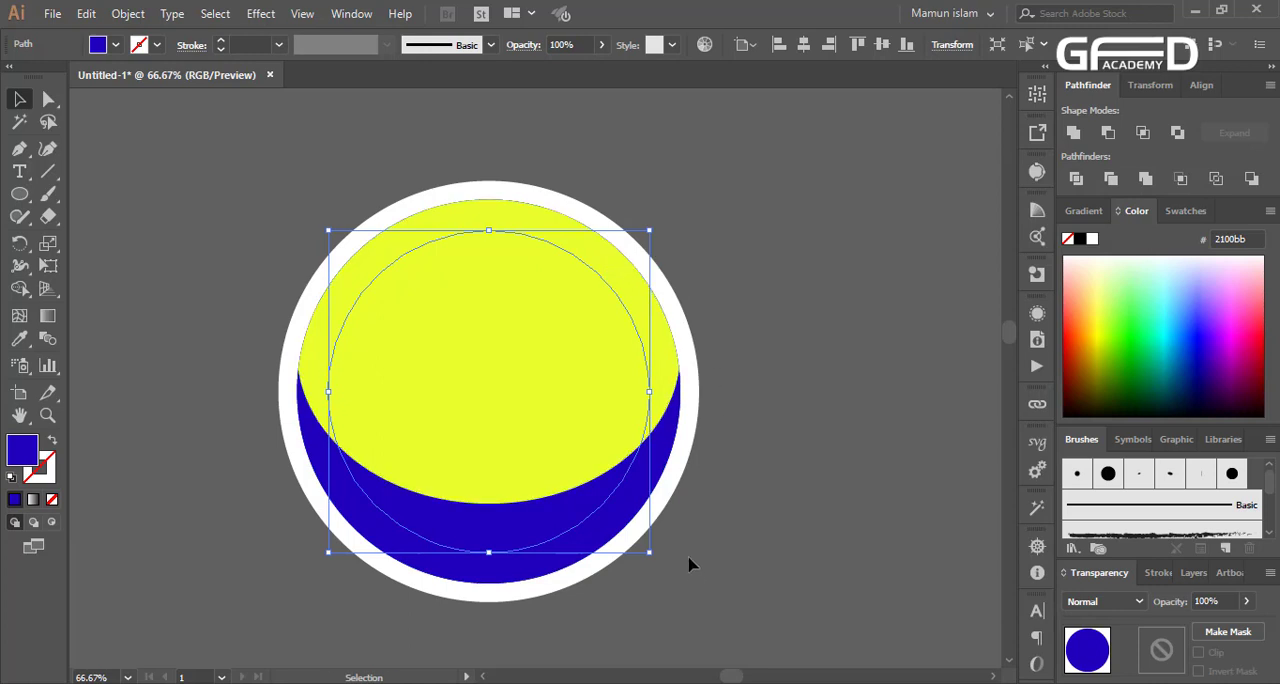
drag(648, 556, 643, 551)
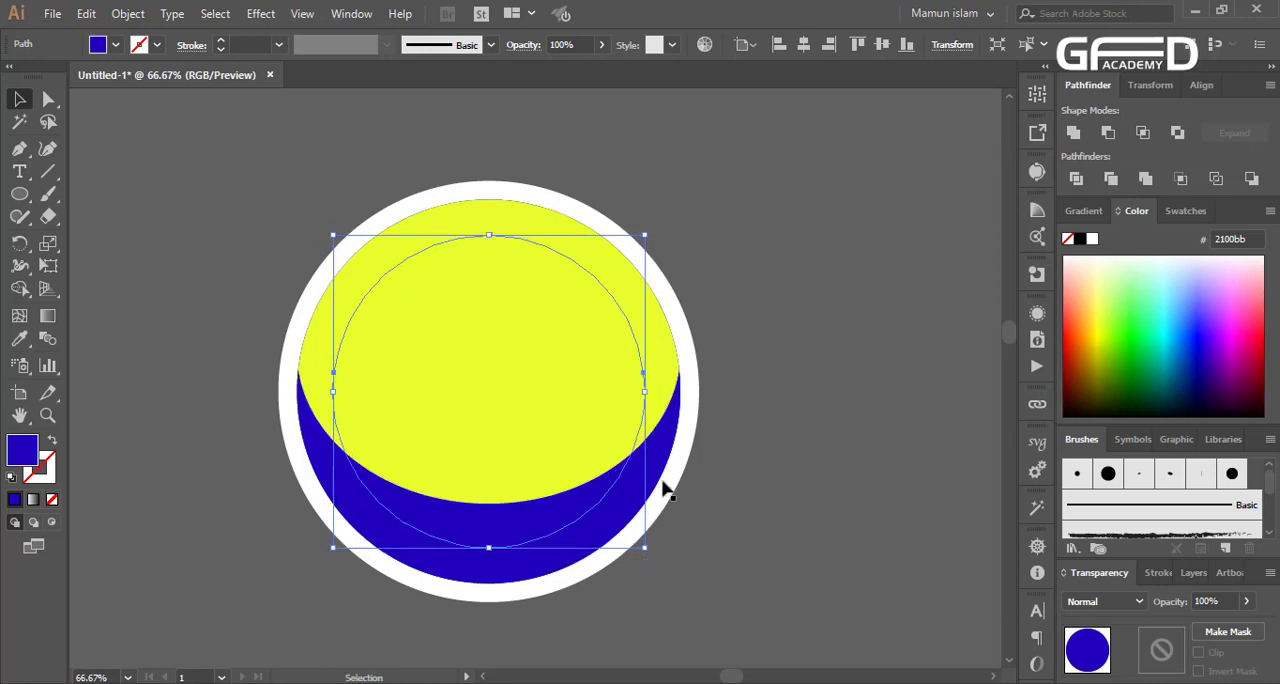
click(1181, 340)
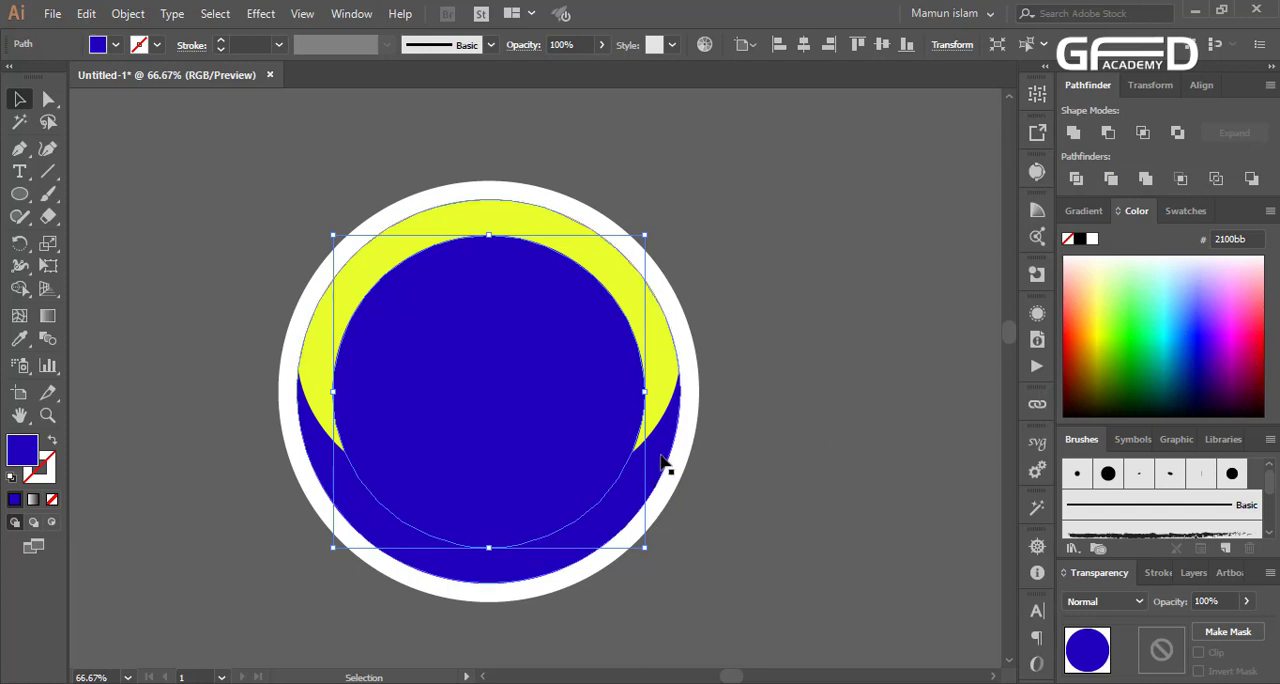
drag(660, 458, 546, 484)
key(ctrl+z)
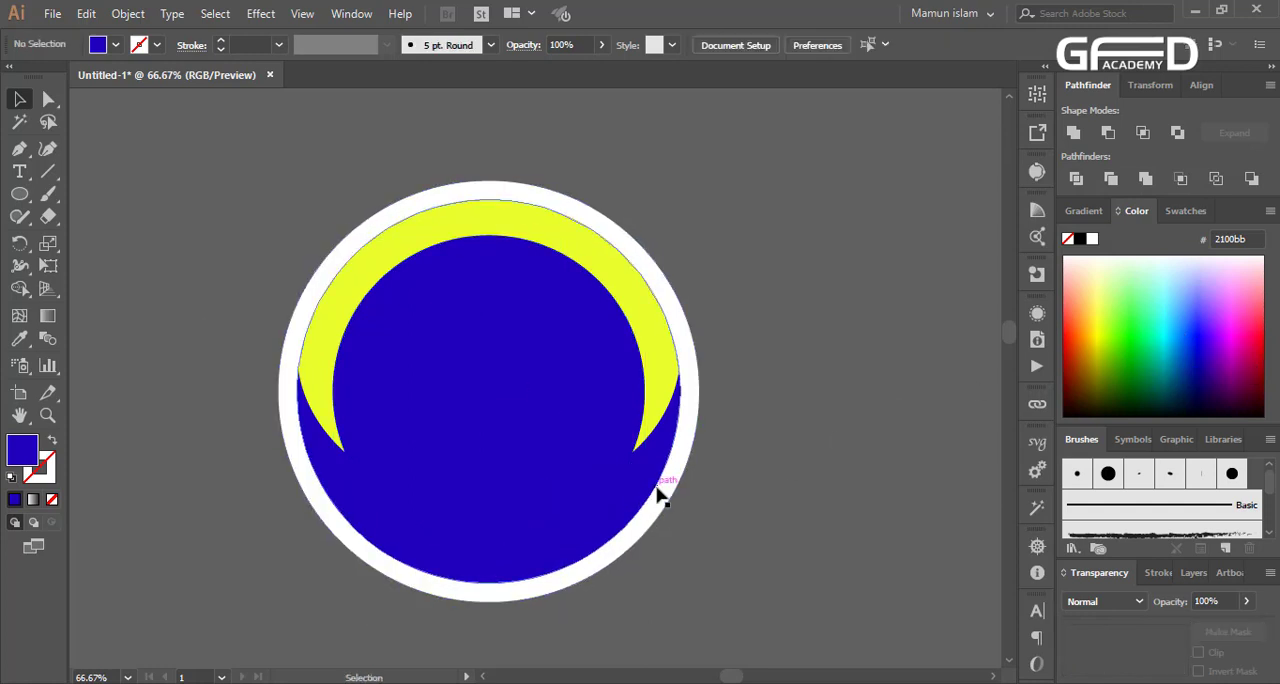
drag(663, 494, 614, 486)
key(ctrl+z)
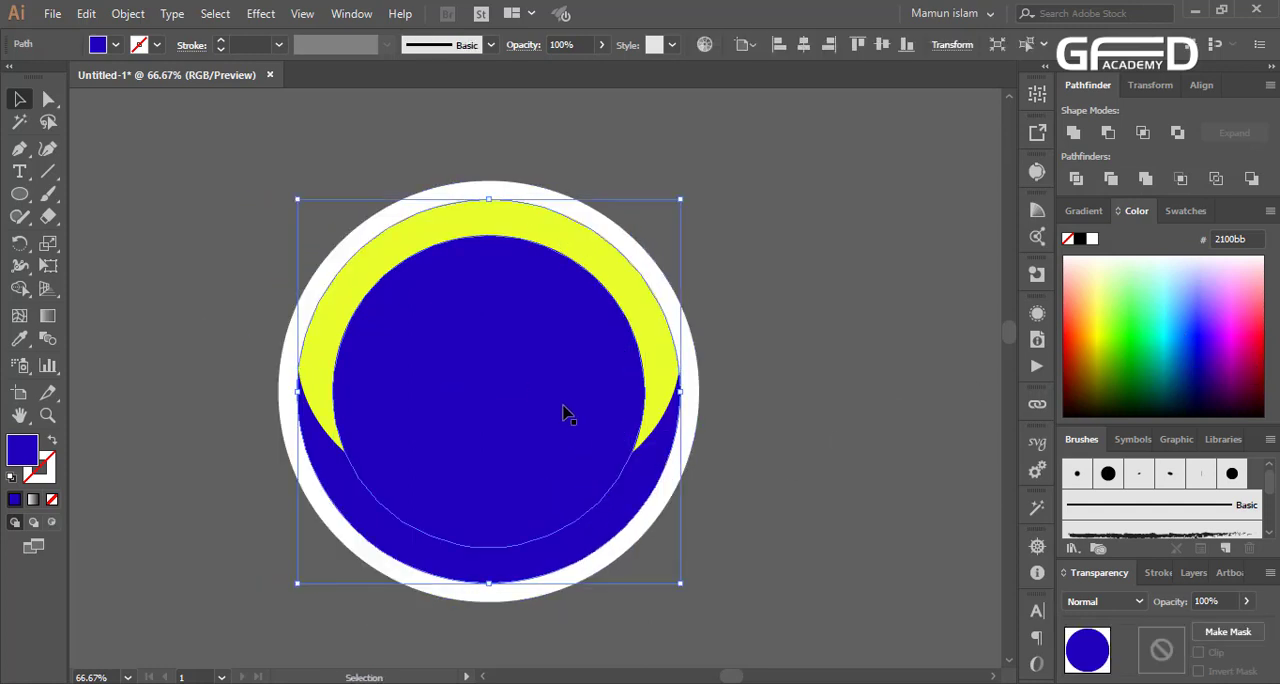
Fill the front inner circle with white and set its opacity to 50%
click(565, 410)
click(1146, 304)
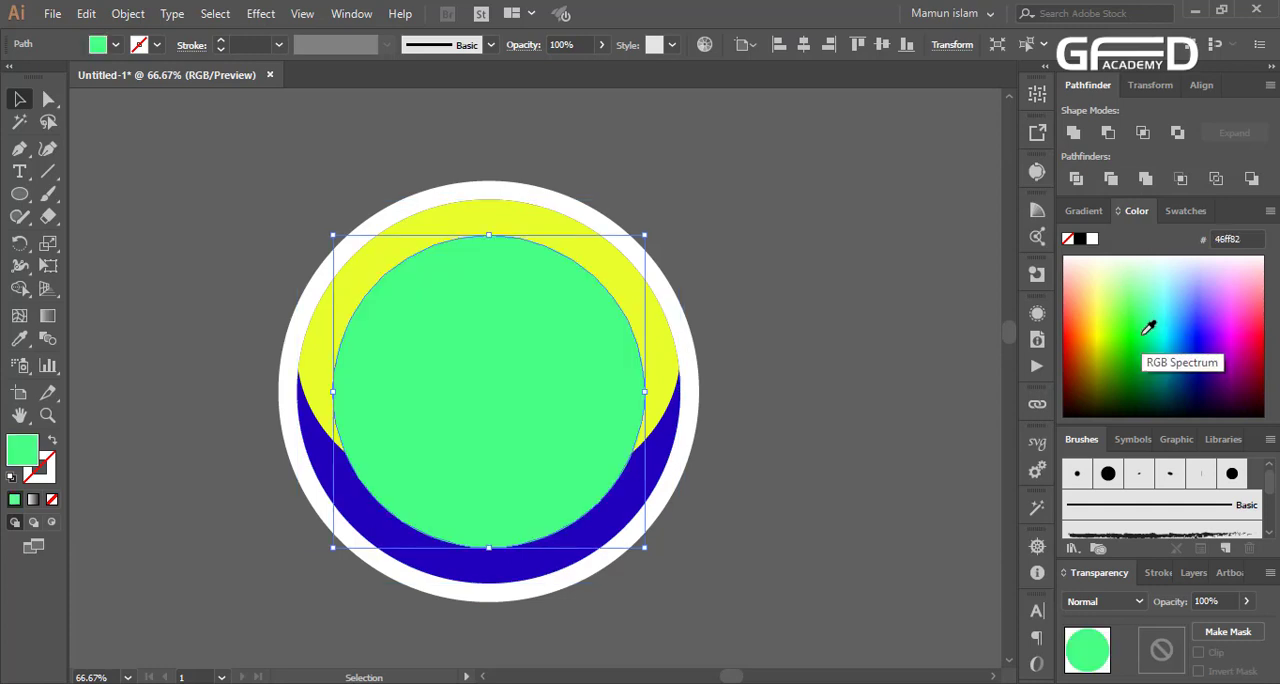
click(1158, 326)
click(1091, 238)
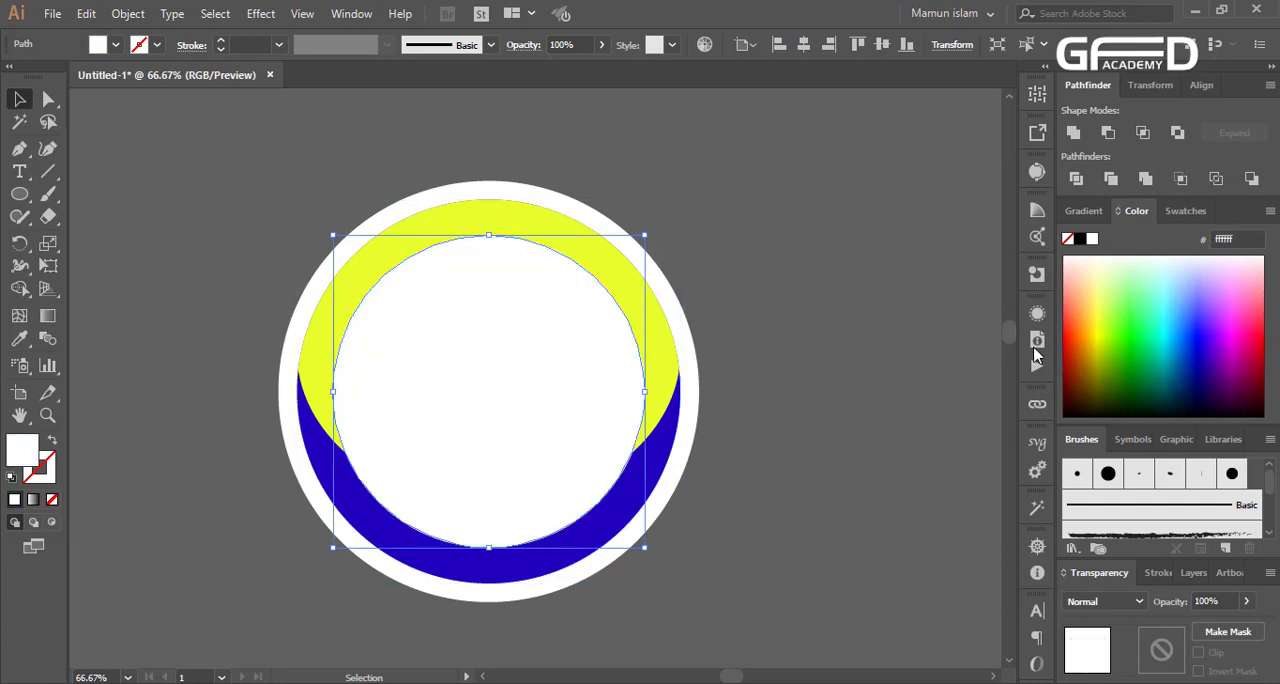
click(1179, 340)
click(1129, 259)
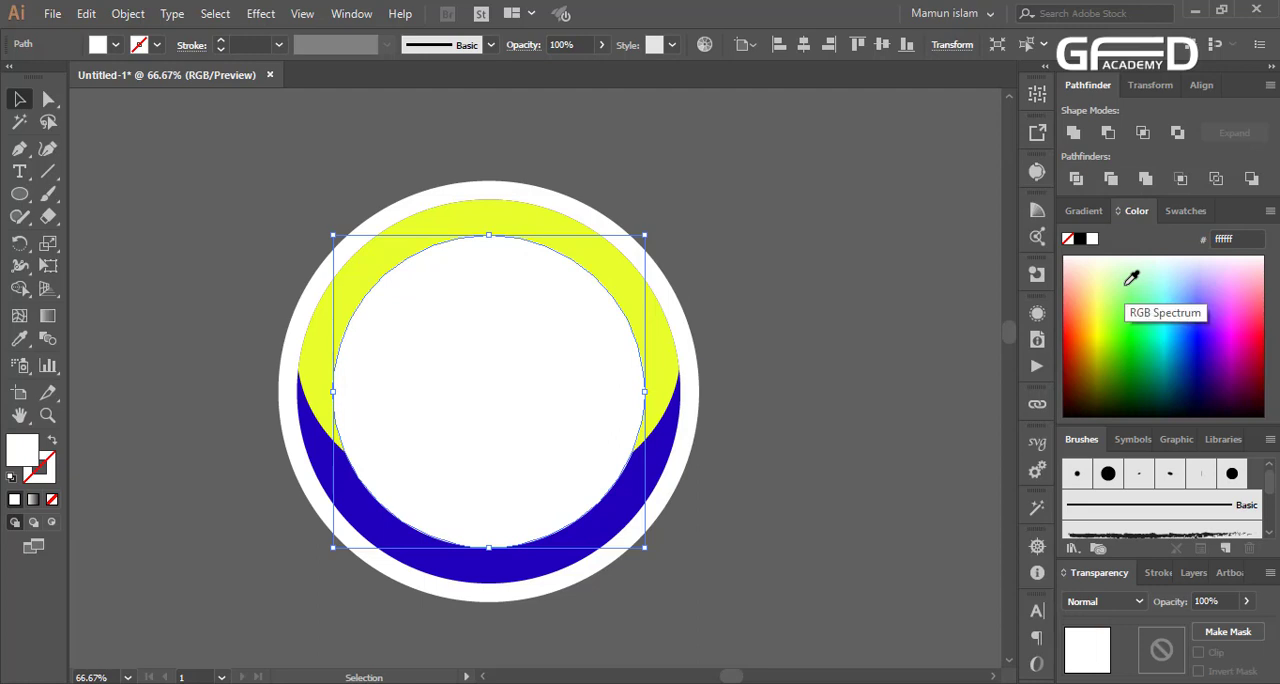
key(5)
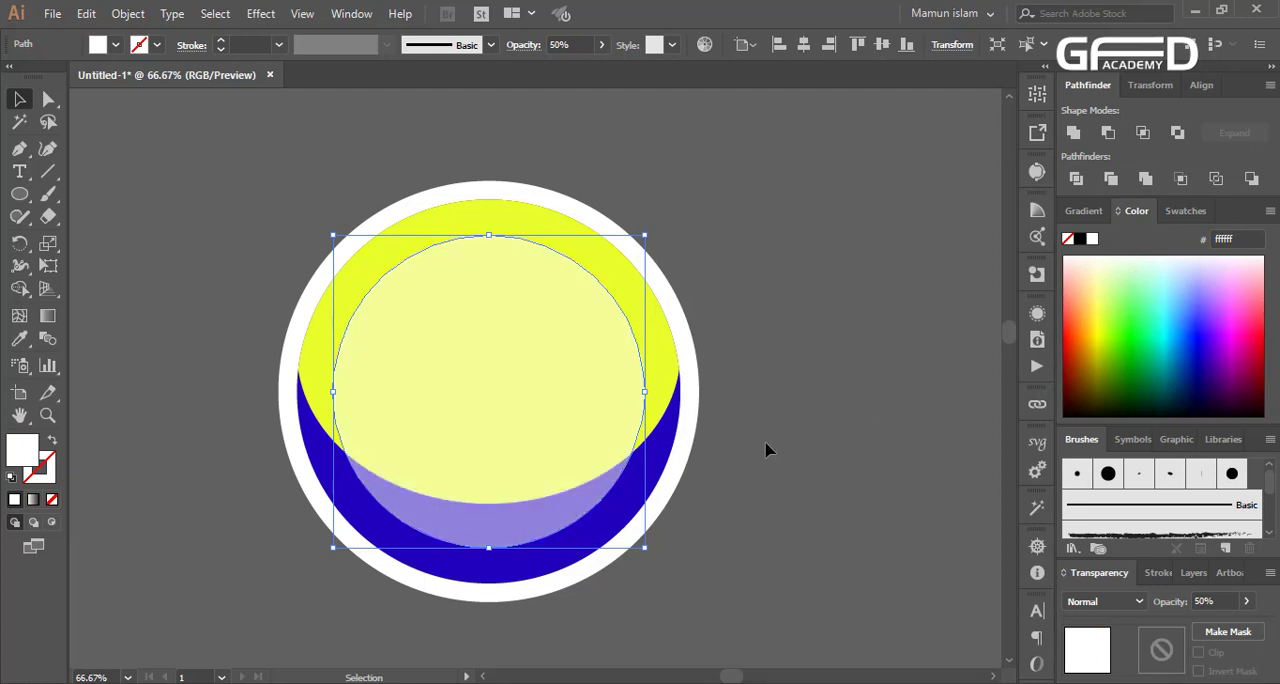
click(766, 449)
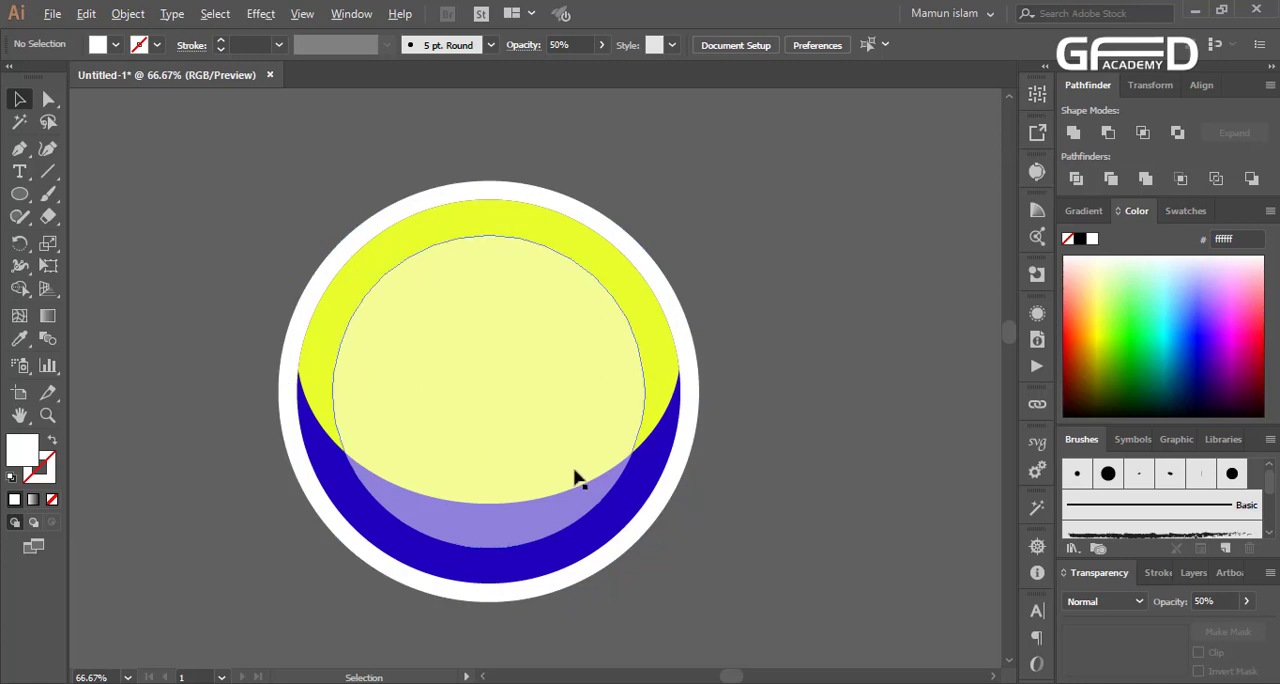
Duplicate the large blue circle and reshape the copy into a wide, flat ellipse extending past both sides of the white ring
drag(644, 486, 668, 598)
drag(674, 540, 692, 528)
drag(338, 494, 239, 493)
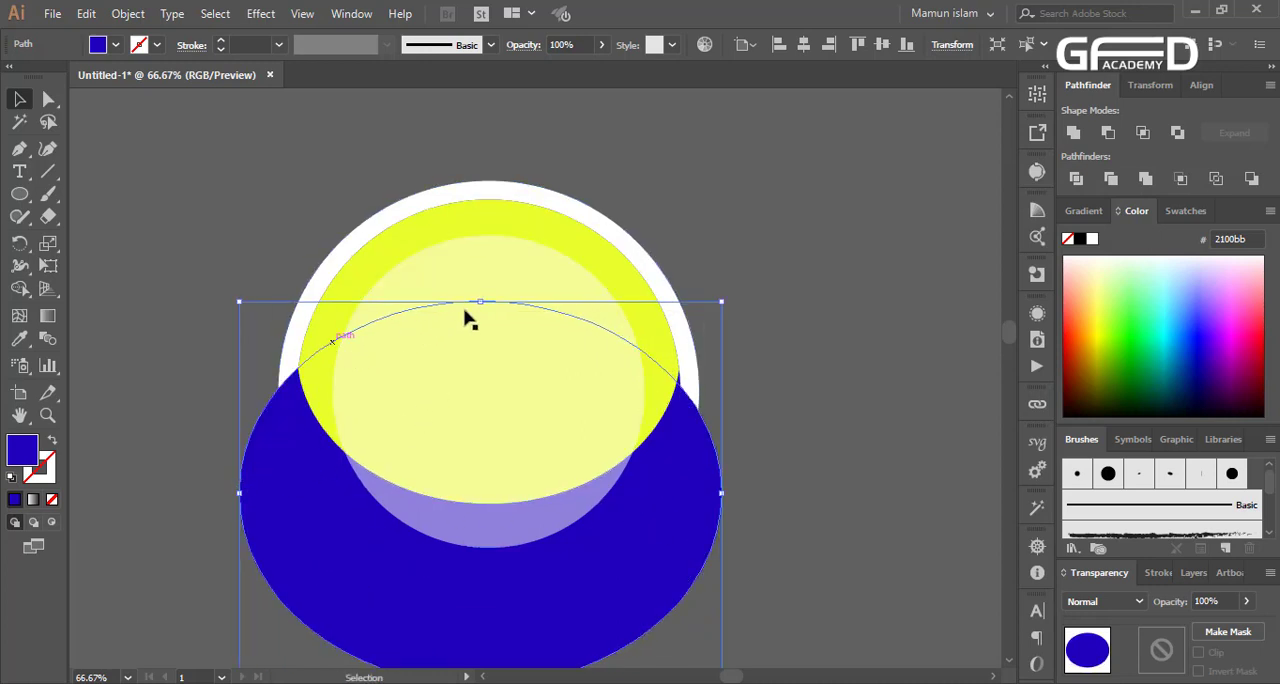
drag(480, 301, 478, 352)
drag(460, 590, 458, 550)
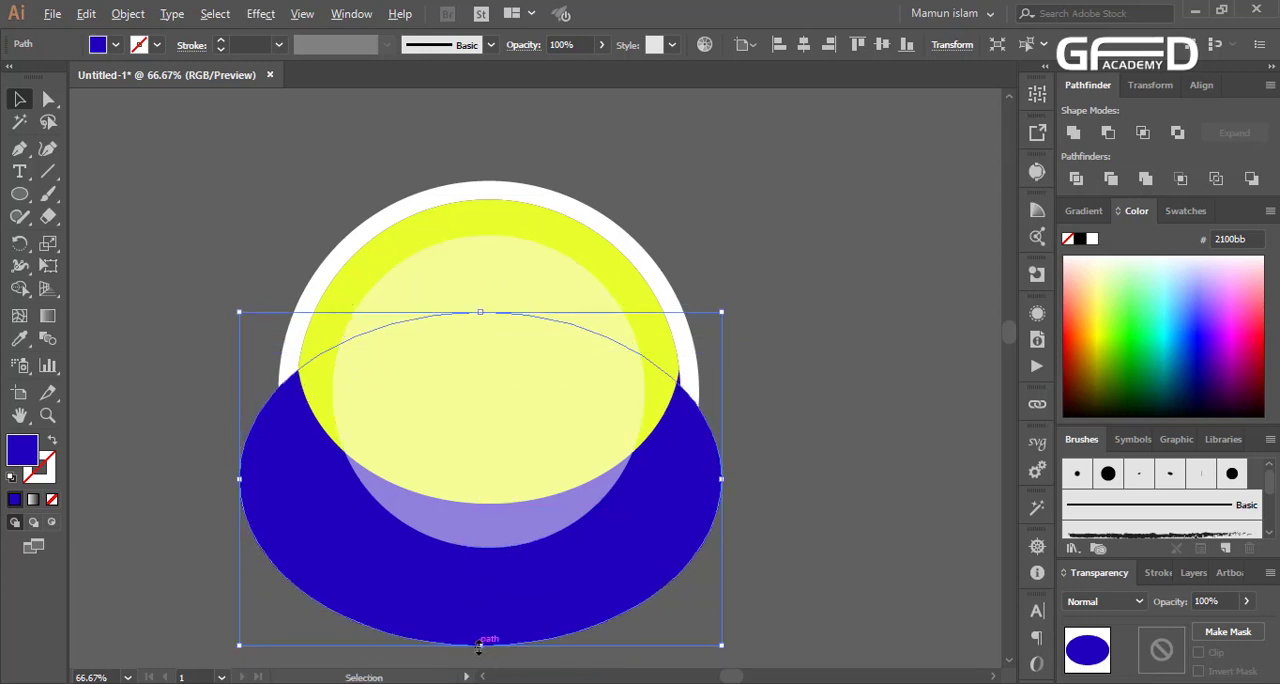
drag(479, 645, 469, 545)
drag(651, 492, 645, 507)
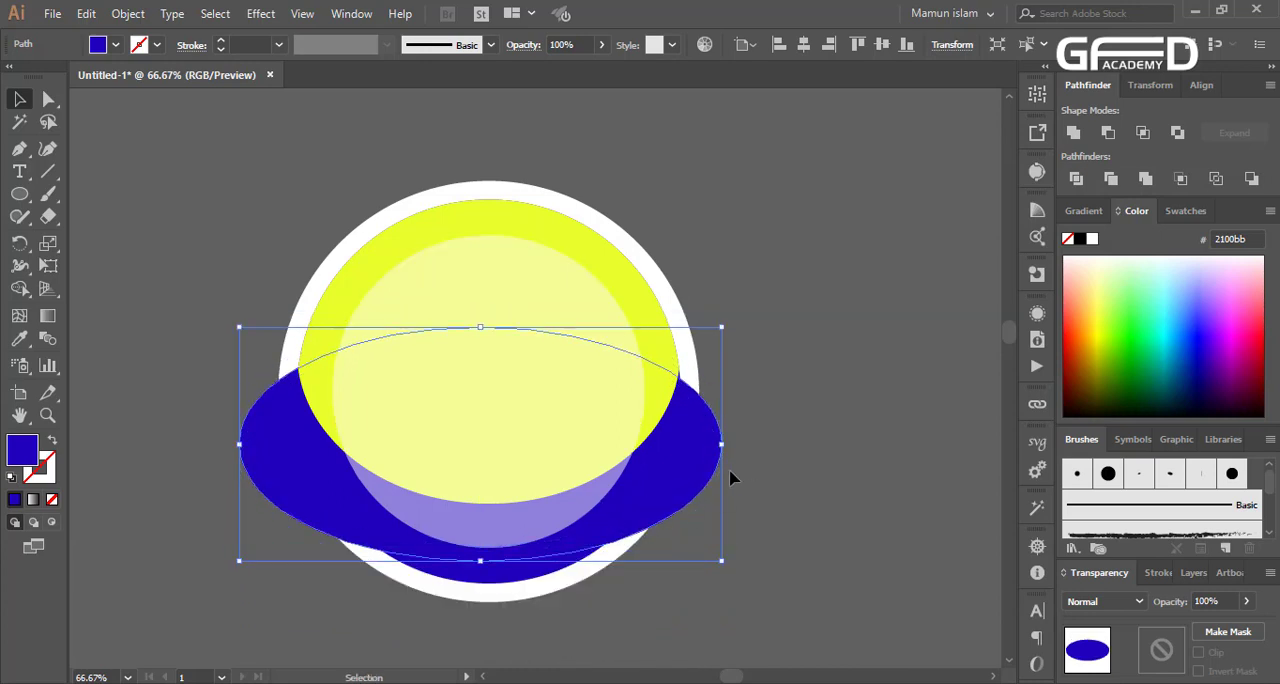
mouse_move(722, 443)
mouse_down()
mouse_move(757, 443)
mouse_move(733, 443)
mouse_up()
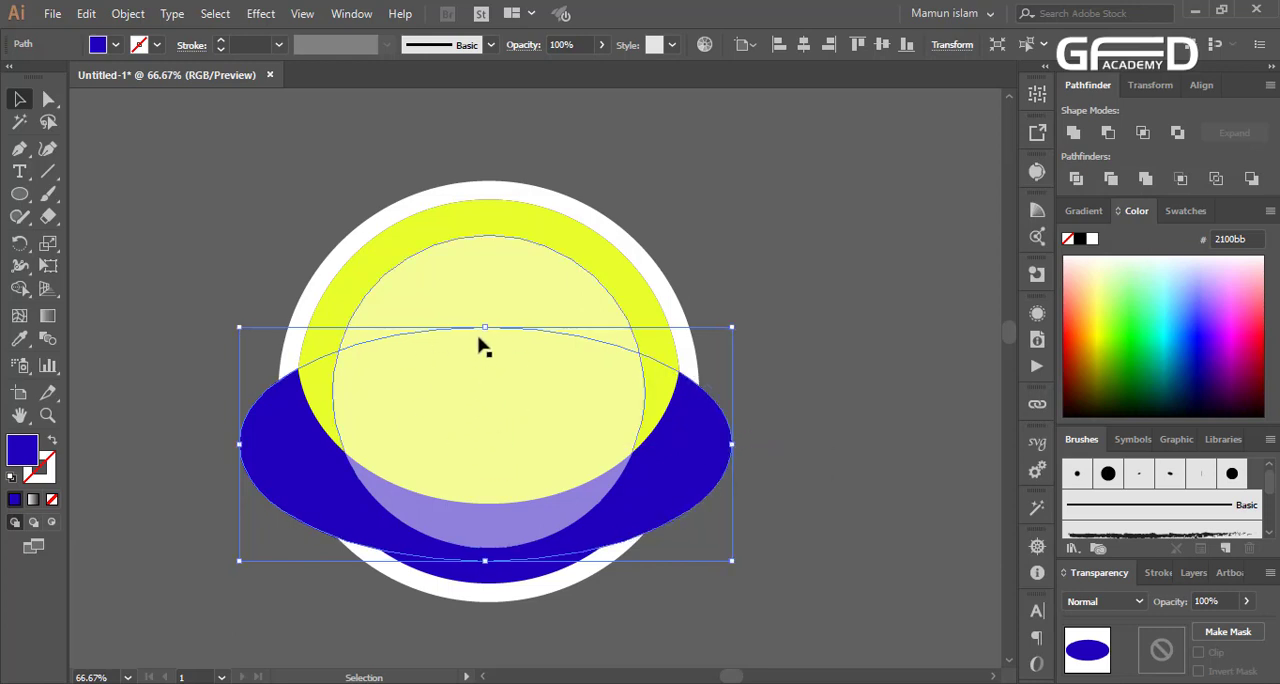
click(48, 100)
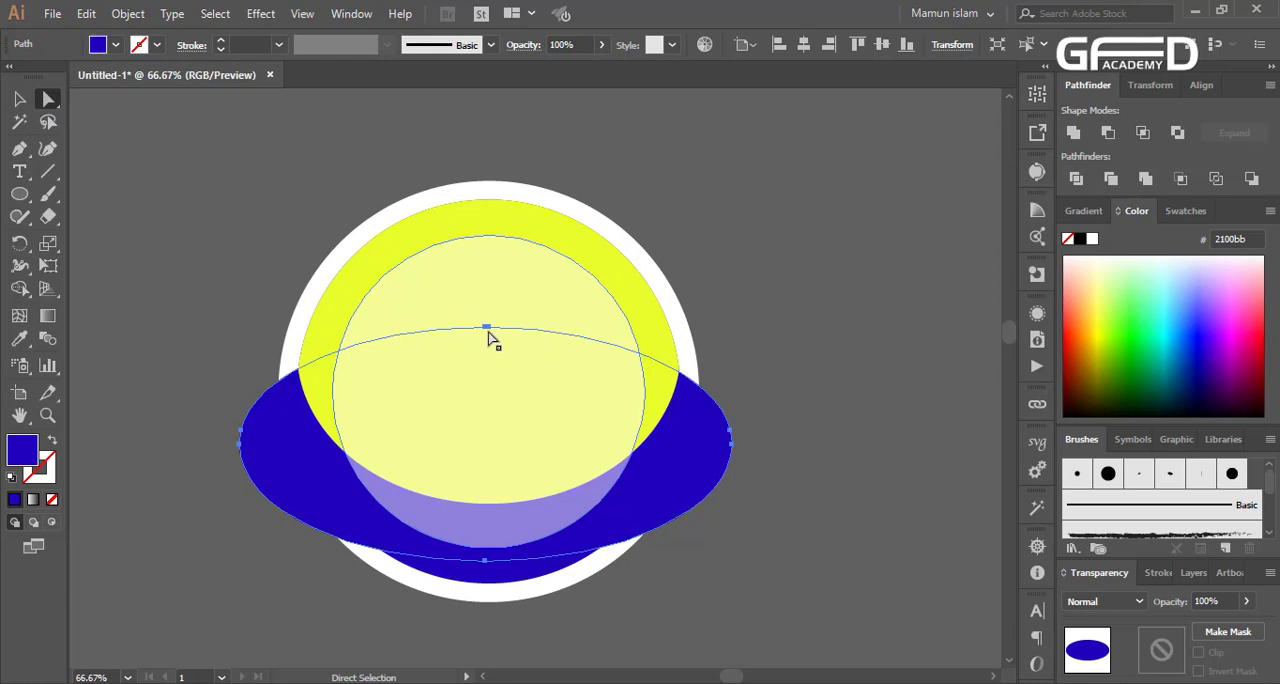
drag(488, 332, 497, 357)
key(ctrl+z)
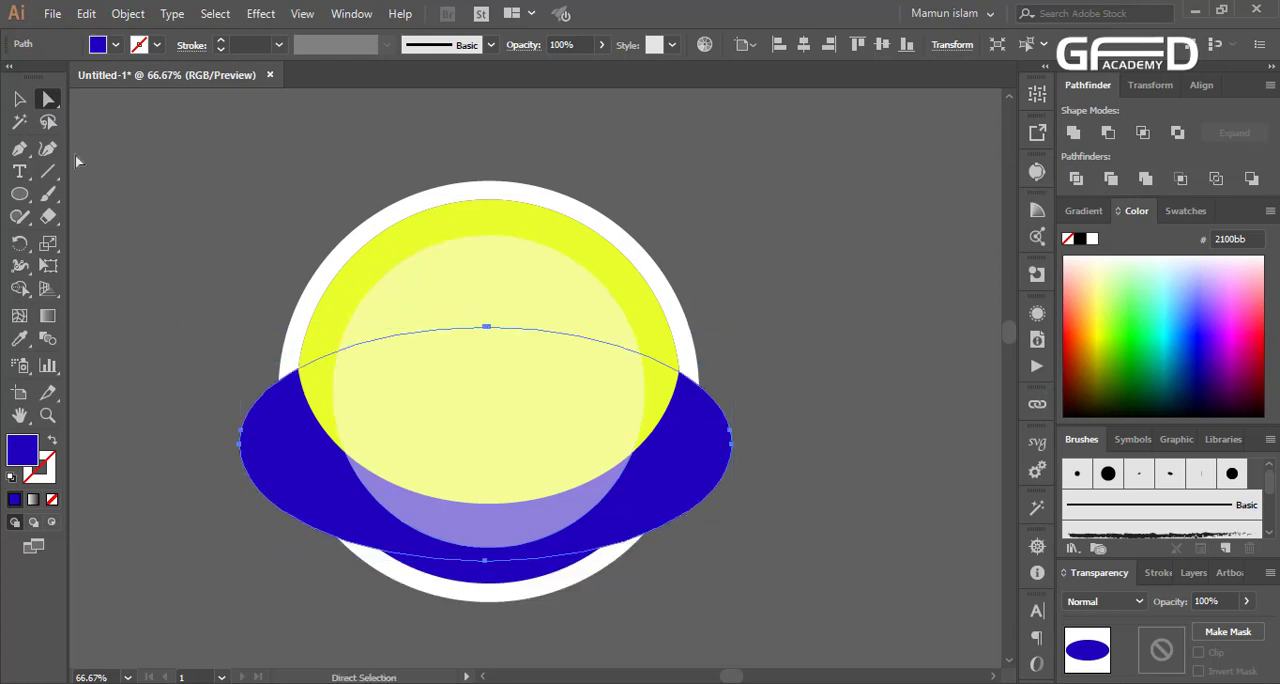
click(19, 100)
click(280, 320)
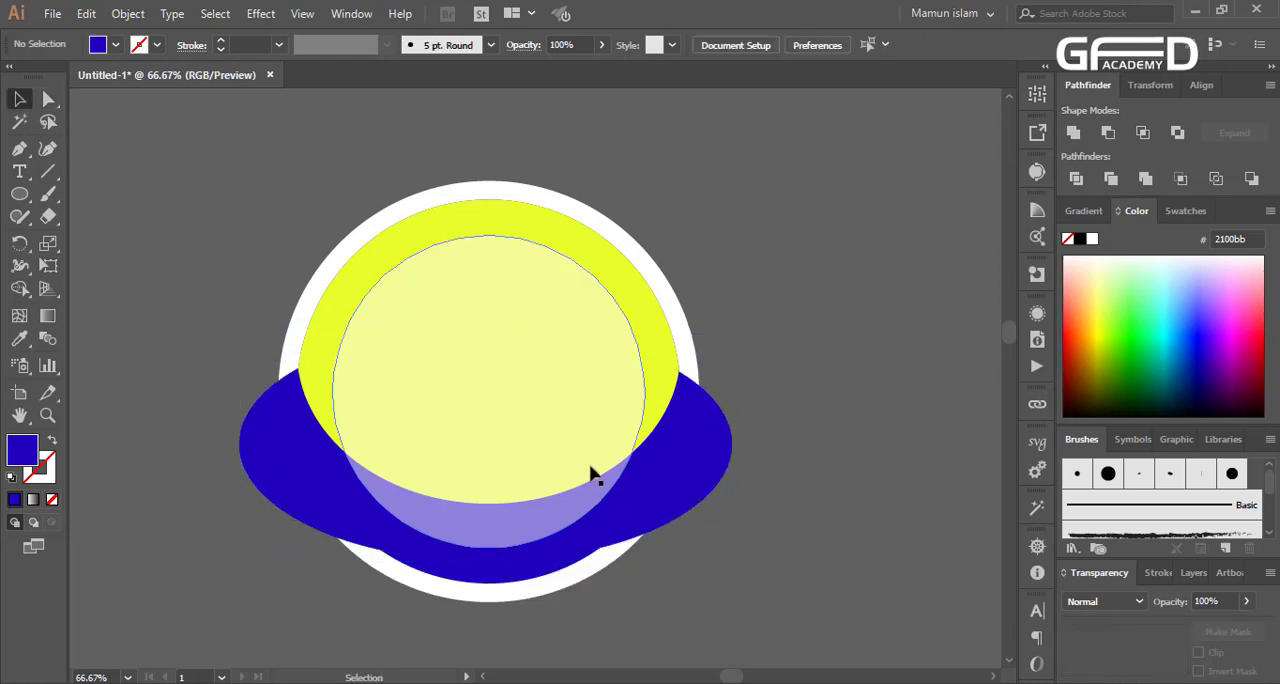
Bring the wide blue ellipse to the front and fill it with orange ff6b31
click(705, 470)
key(ctrl+shift+bracketright)
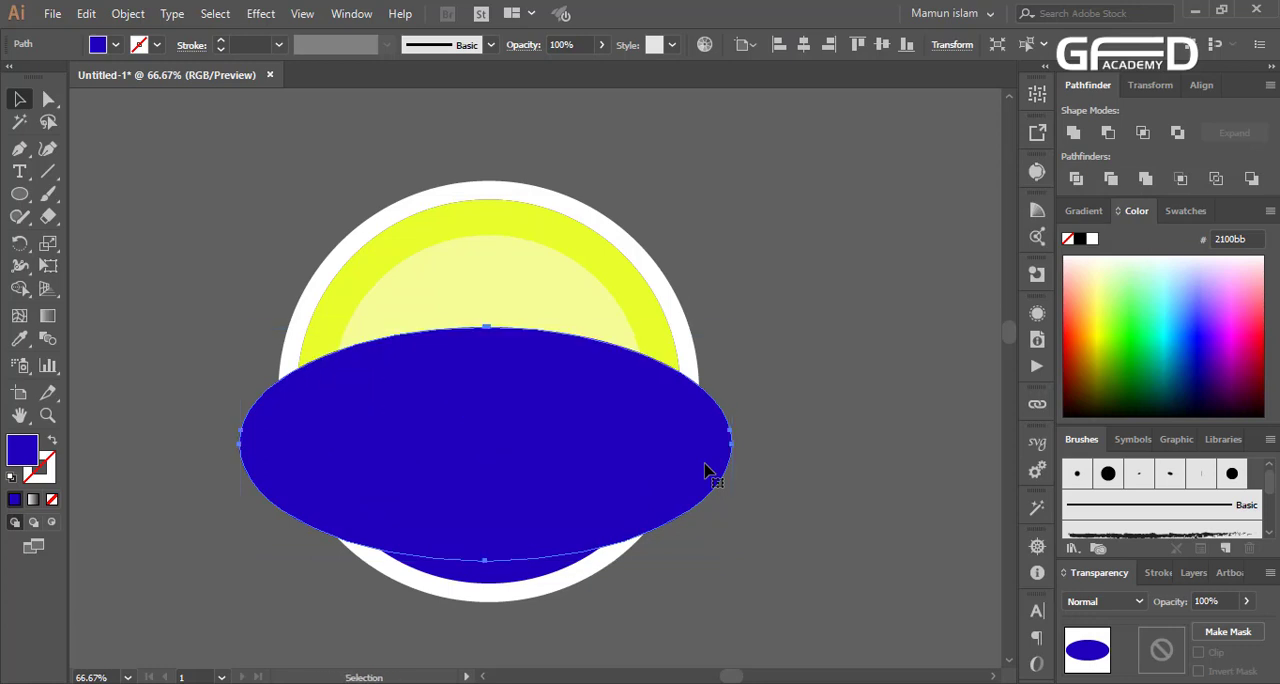
click(1098, 318)
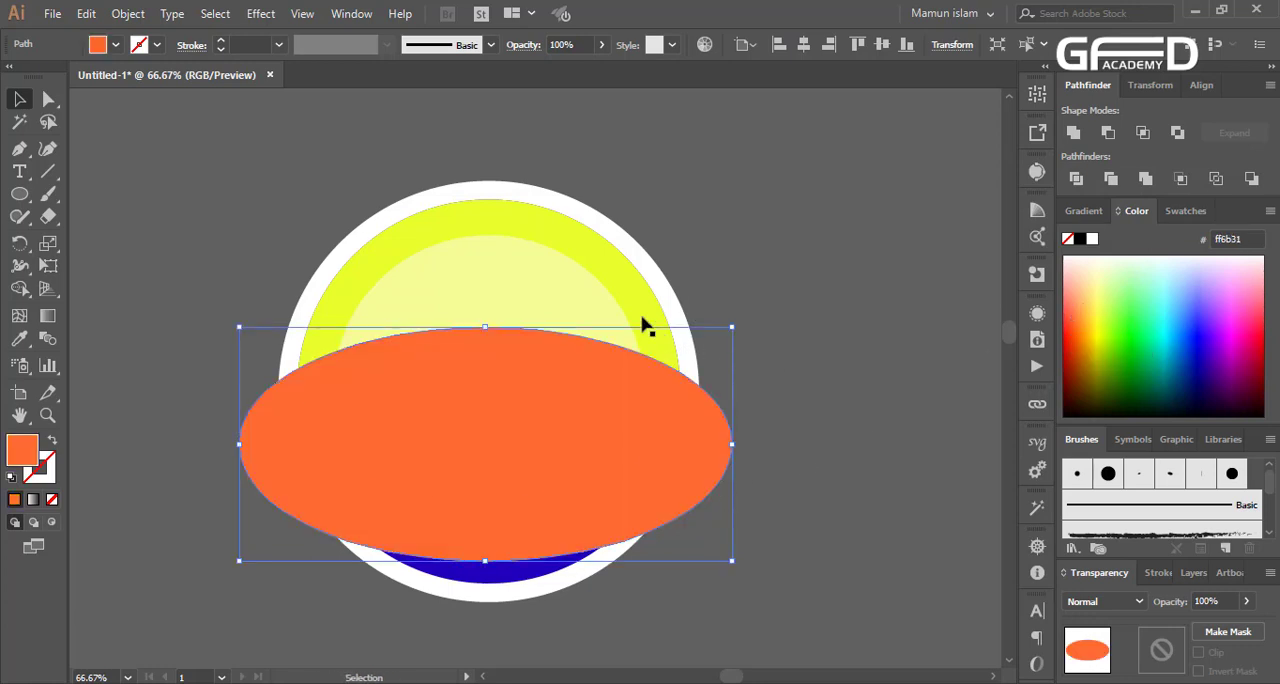
Bring the orange ellipse and the translucent white inner circle together to the front of the artwork
key(ctrl+shift+bracketleft)
shift+click(611, 320)
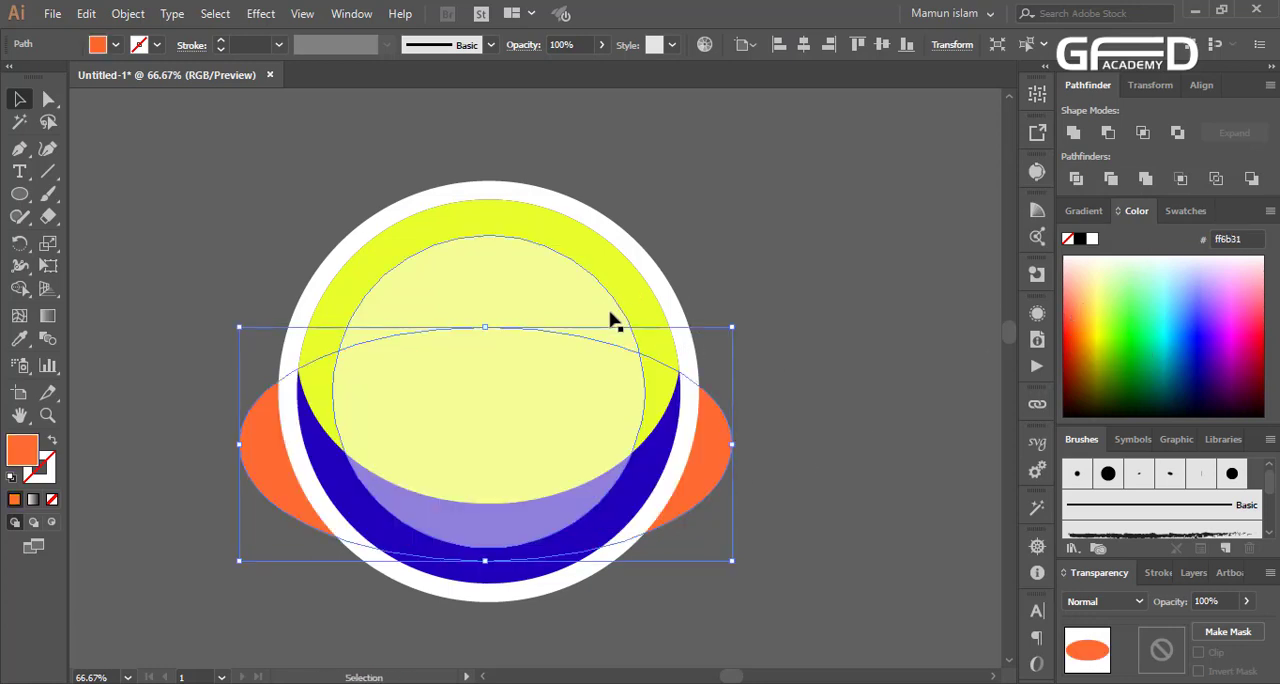
key(a)
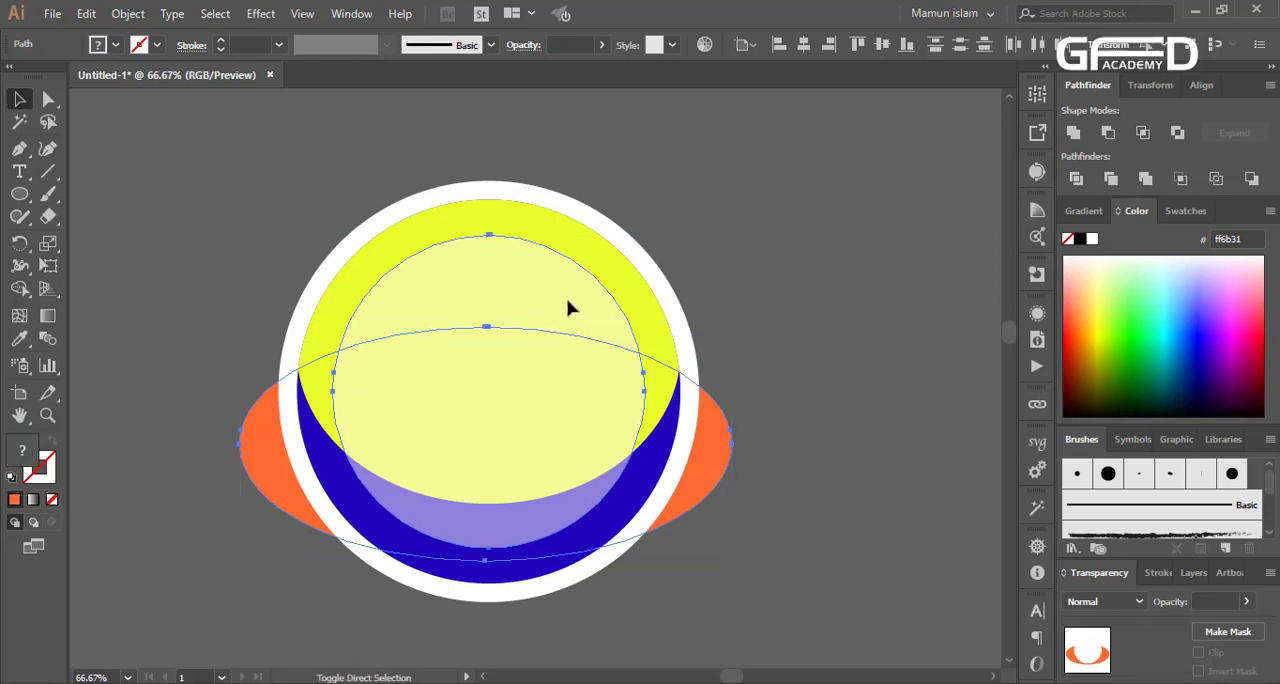
key(ctrl+shift+bracketright)
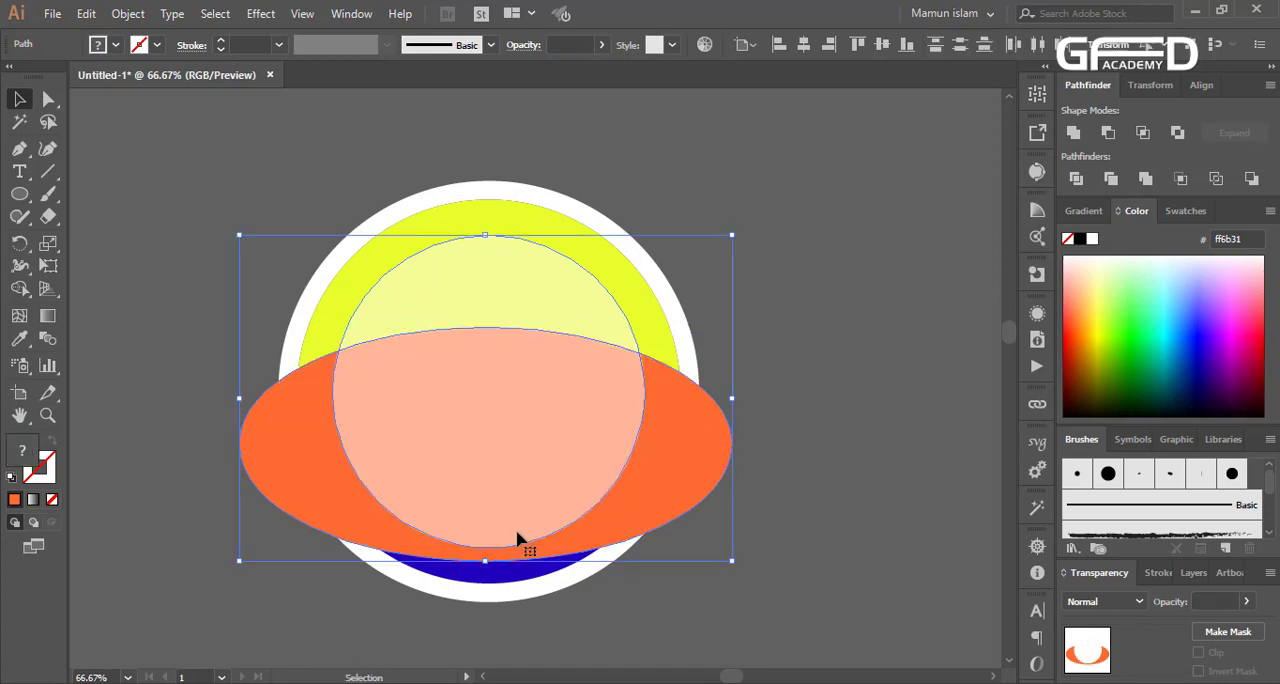
Trim the orange ellipse and translucent white circle to the yellow shape's outline with the Shape Builder tool
shift+click(334, 309)
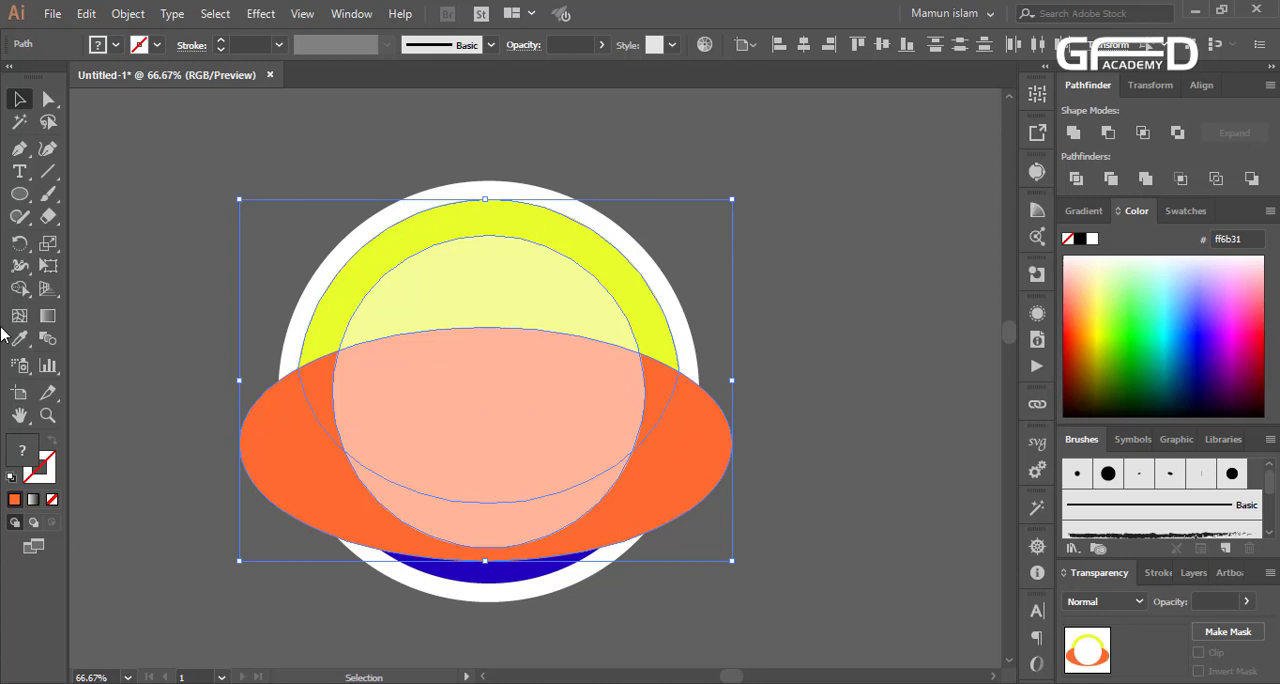
click(19, 289)
drag(277, 477, 517, 549)
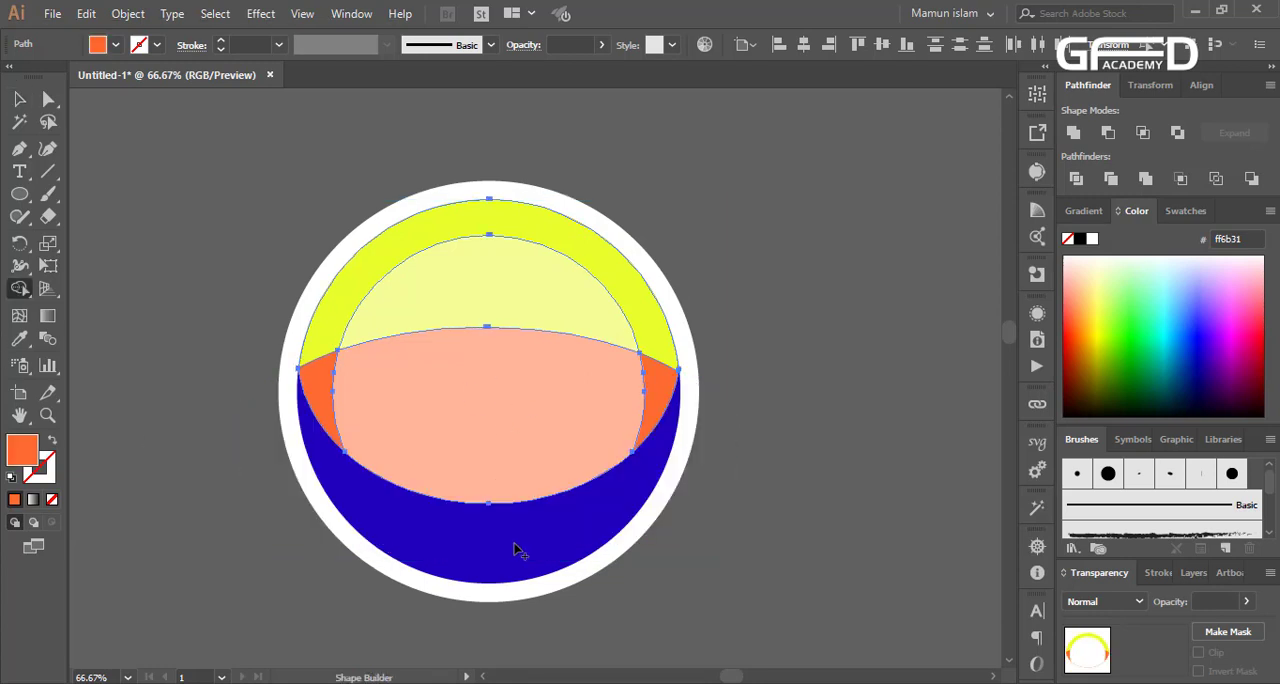
click(19, 99)
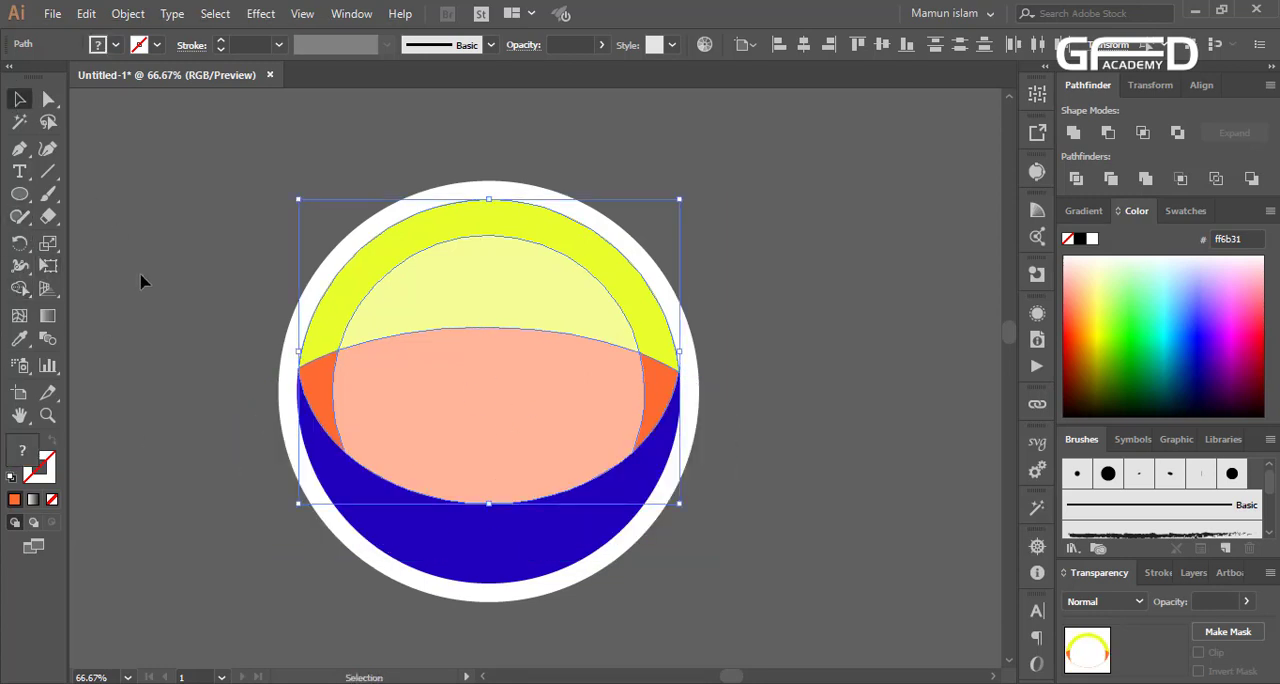
click(143, 280)
Remove the bottom, lower-corner and extra side anchor points of the translucent white shape, keeping its top and two upper side anchors
scroll(510, 412, up, 1)
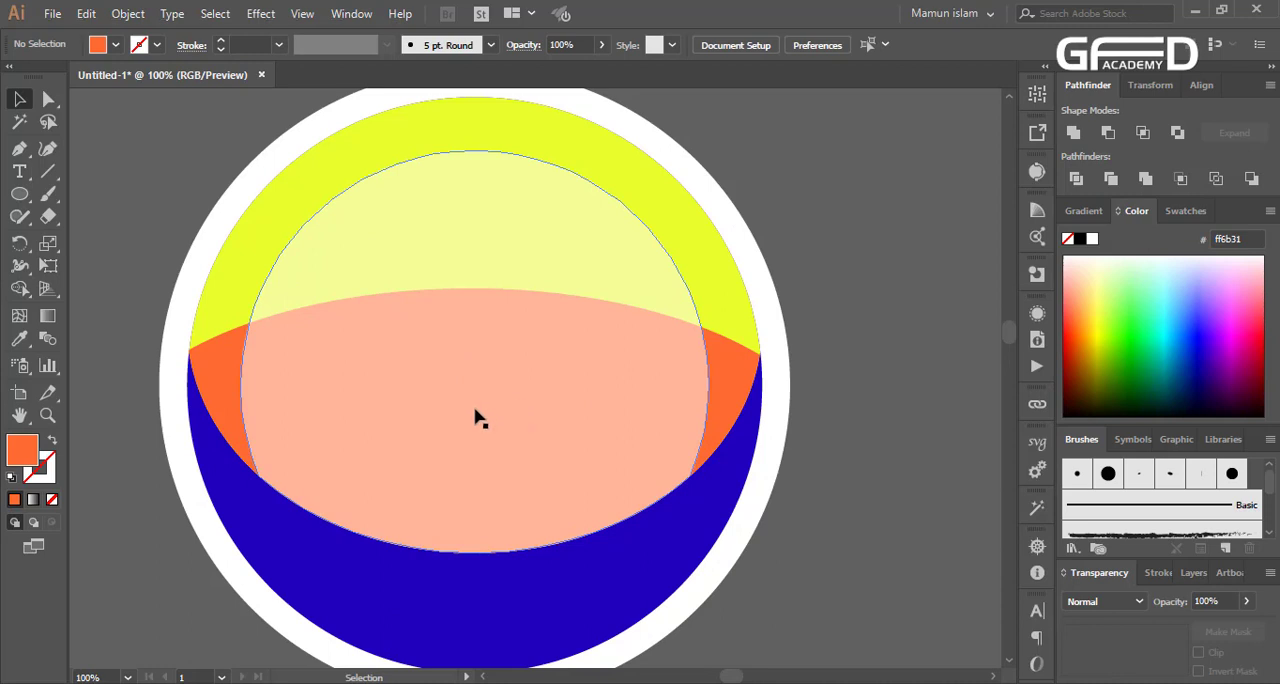
click(428, 410)
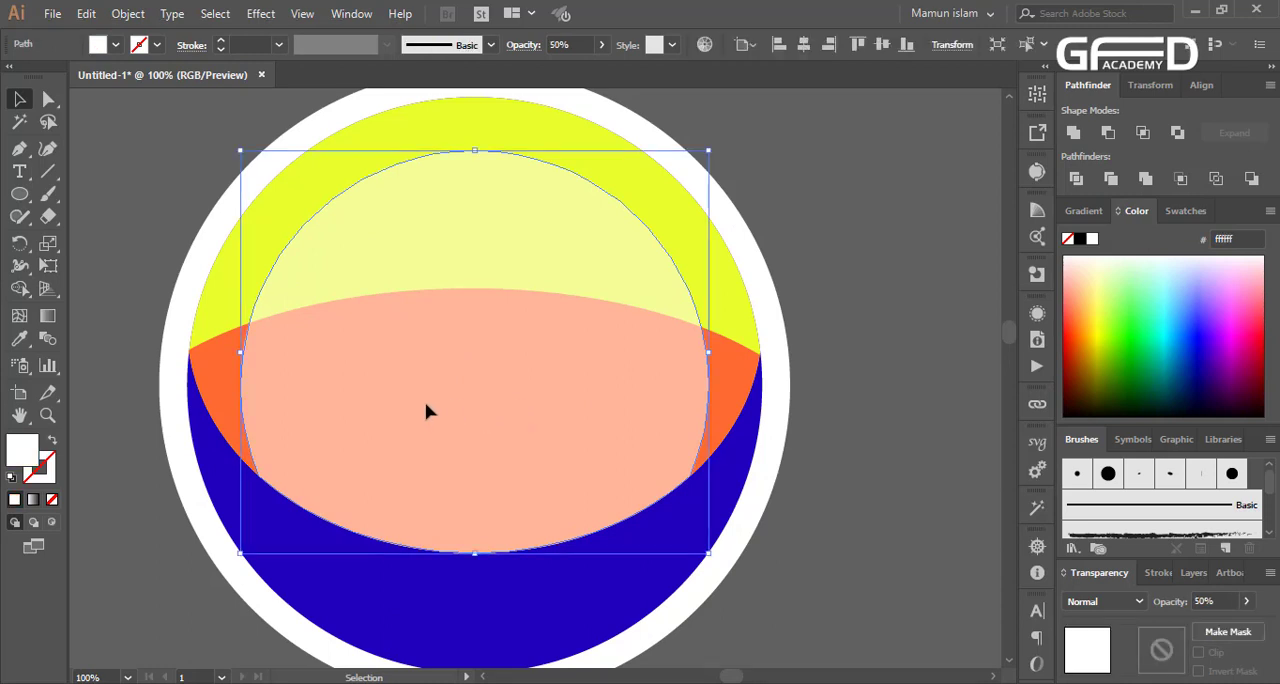
click(48, 99)
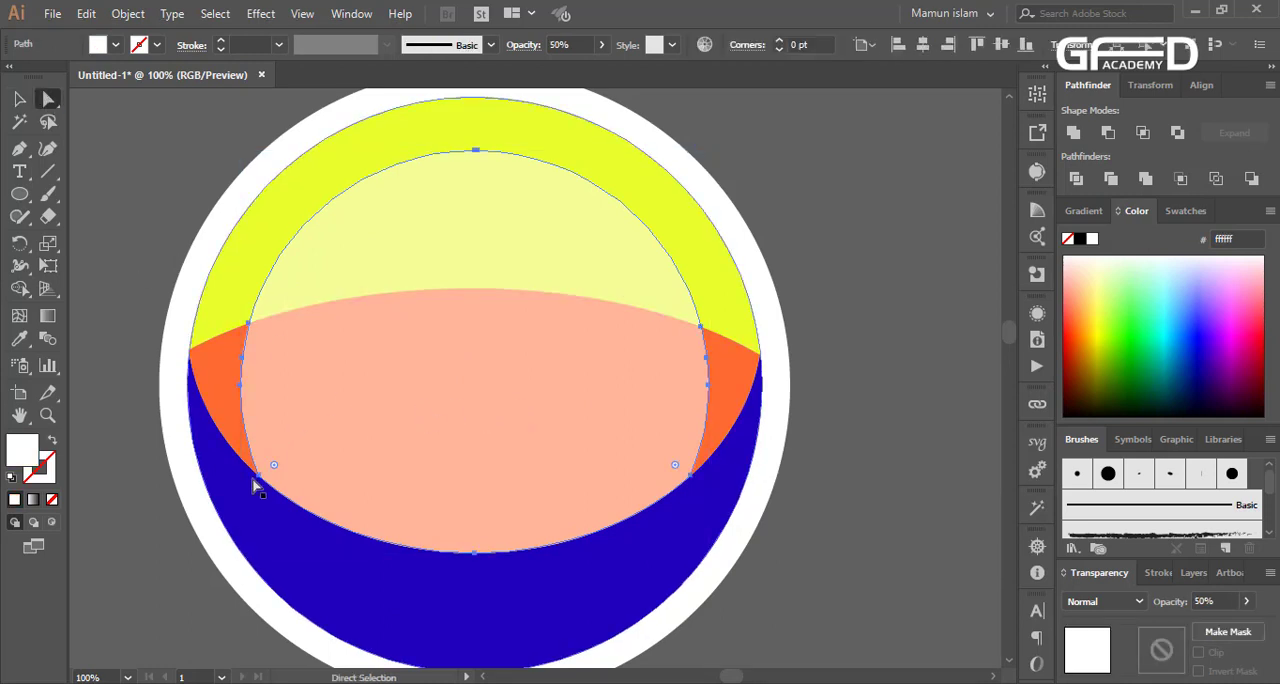
click(475, 553)
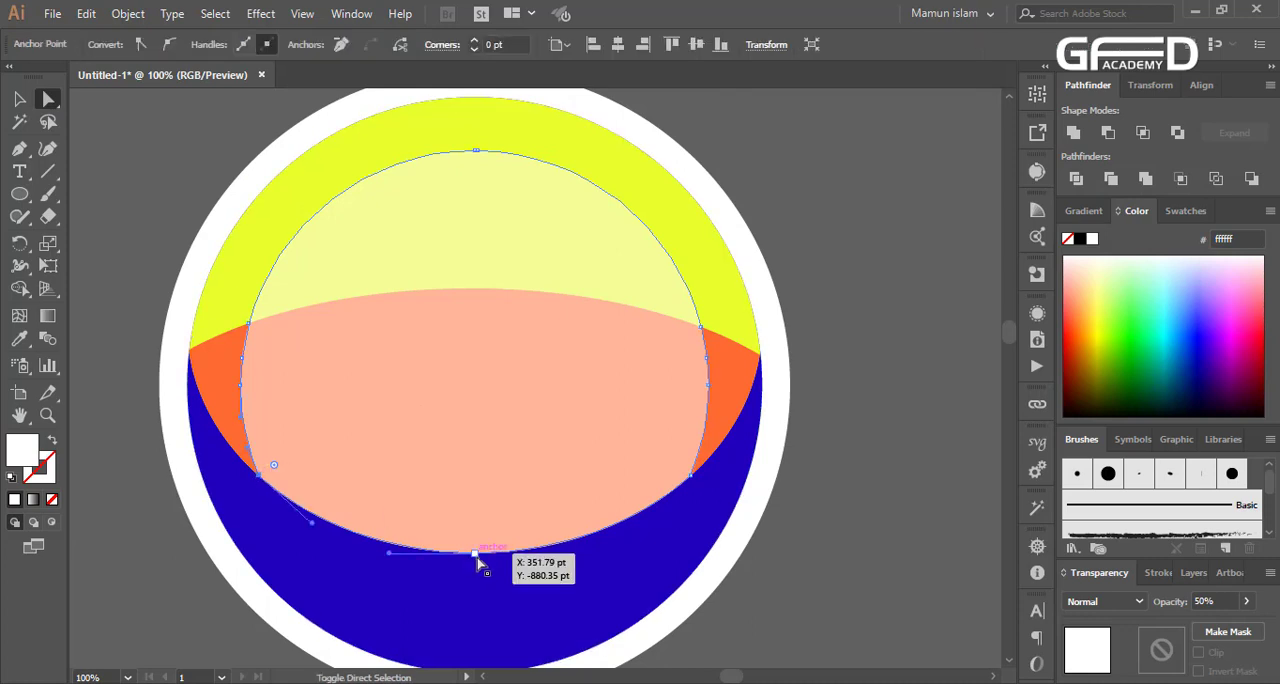
click(692, 480)
shift+click(709, 385)
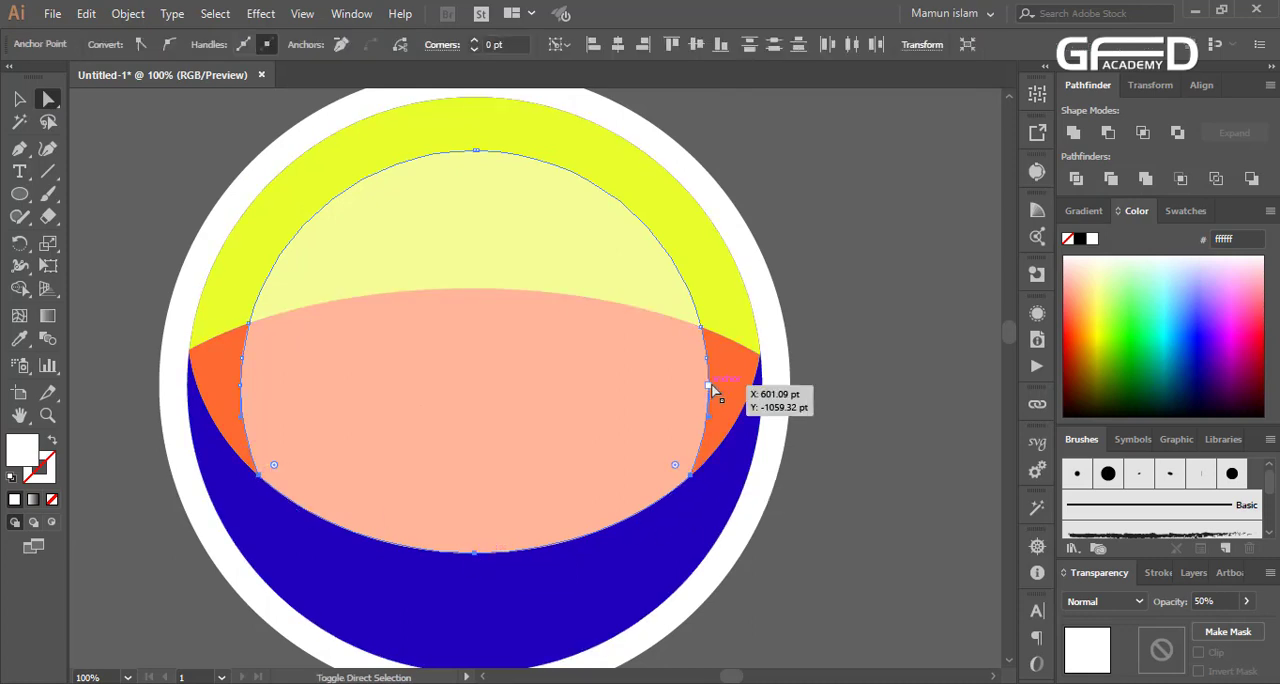
shift+click(707, 358)
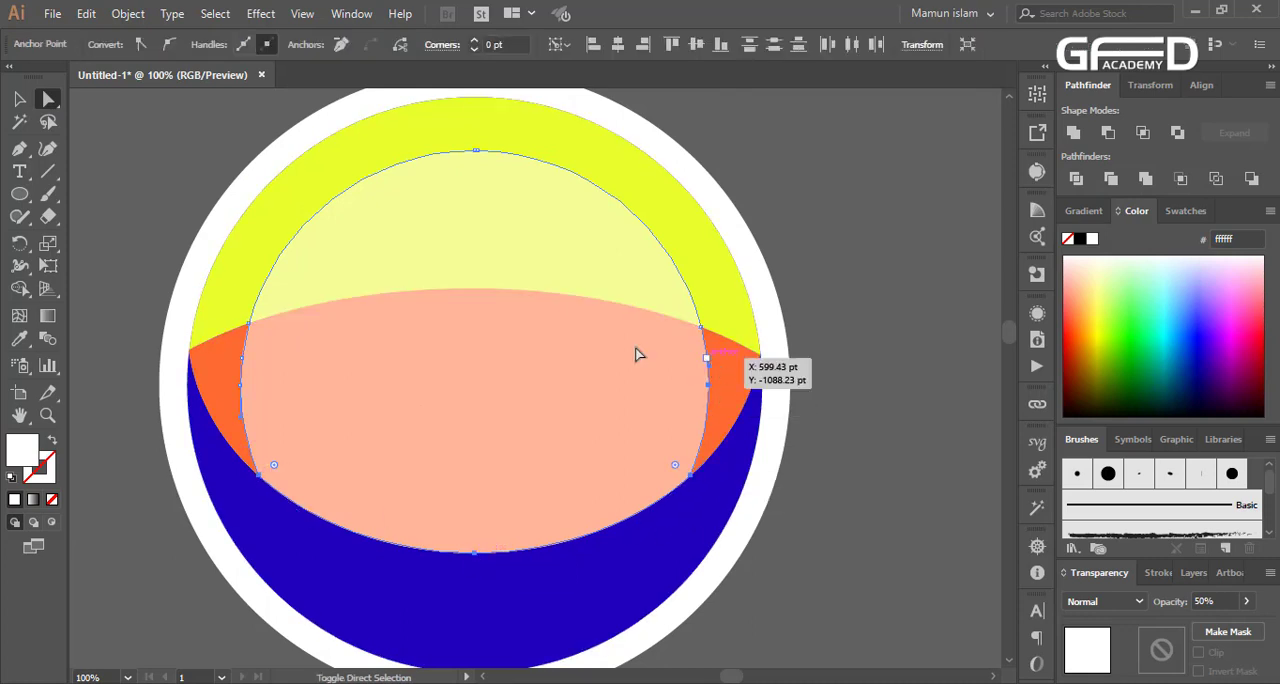
shift+click(240, 386)
shift+click(241, 359)
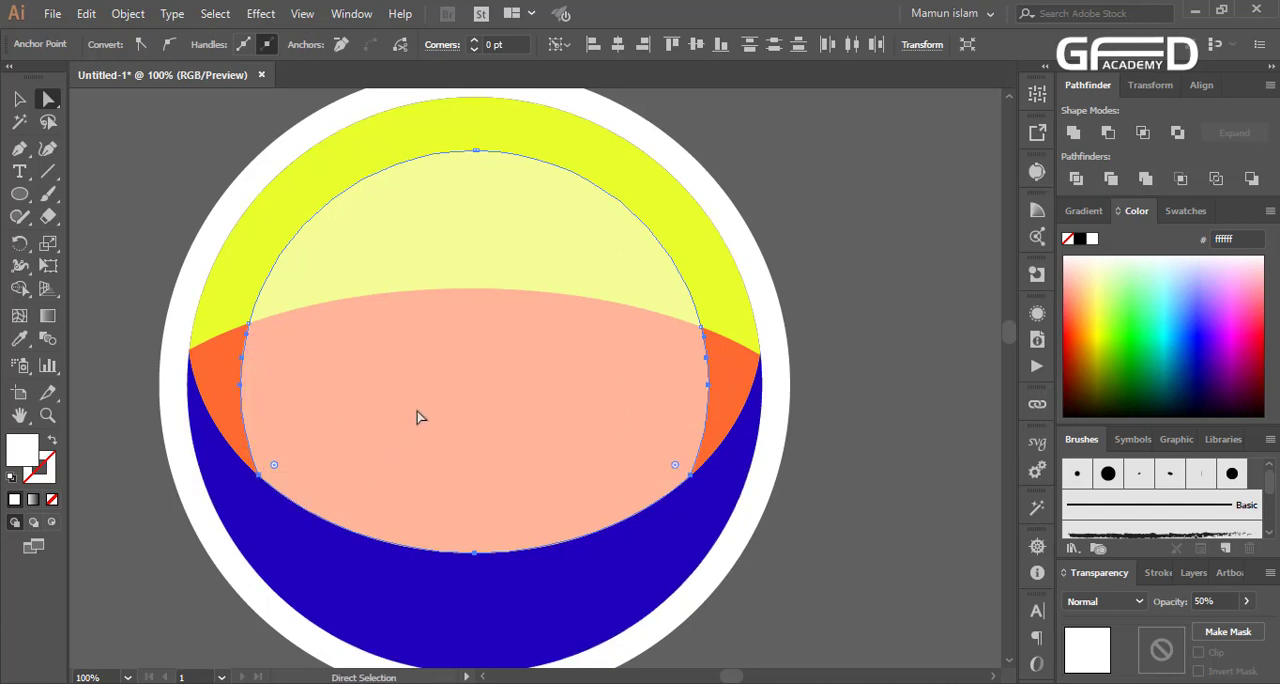
click(341, 44)
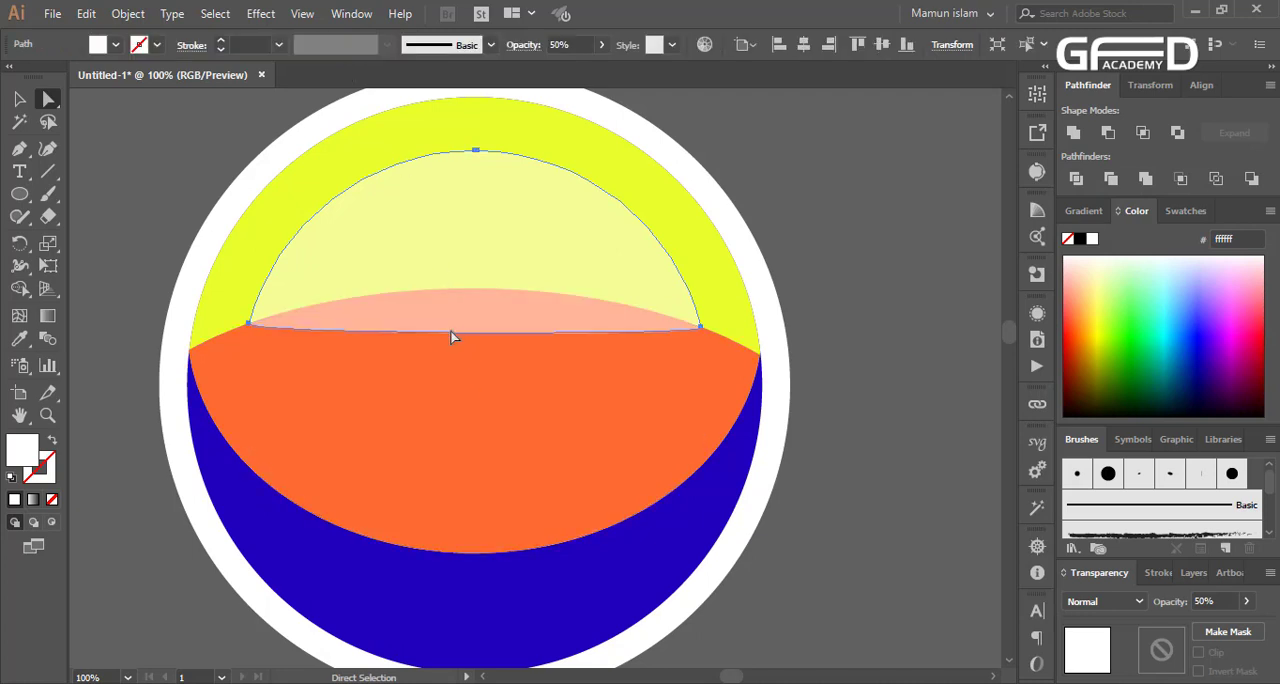
Convert the translucent shape's two side anchors to corner points and bow its straight base downward with the Curvature tool
key(shift+c)
click(248, 325)
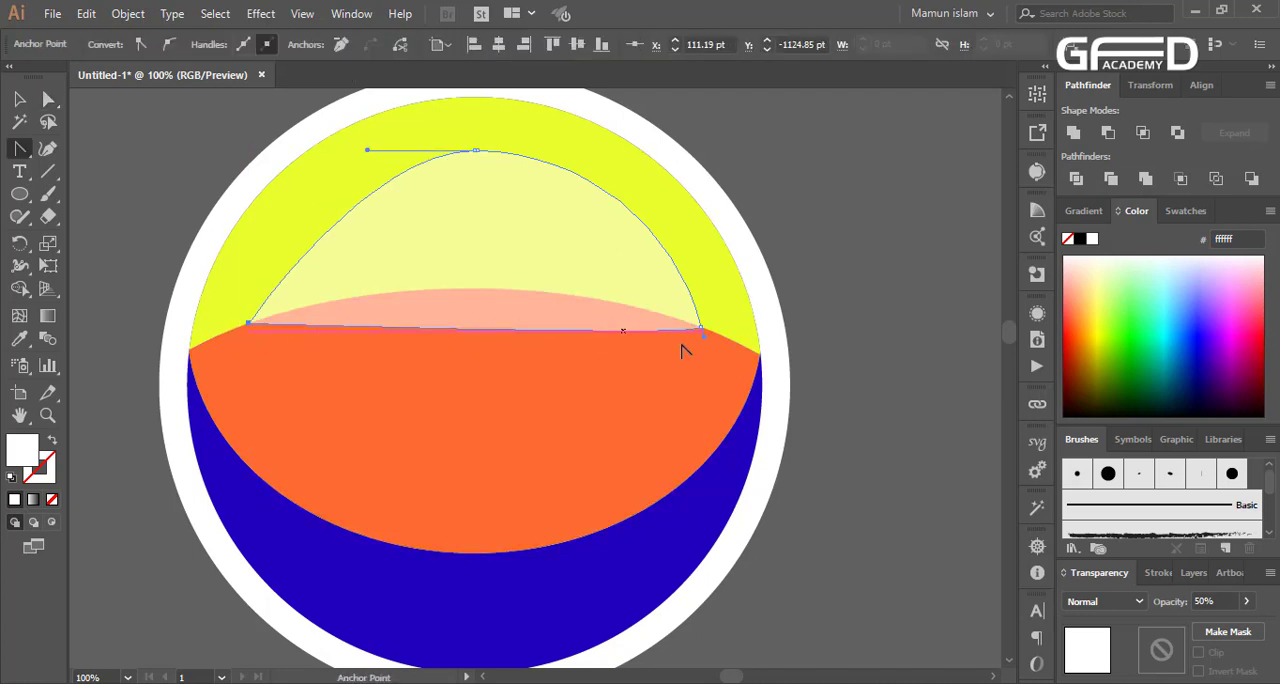
click(699, 327)
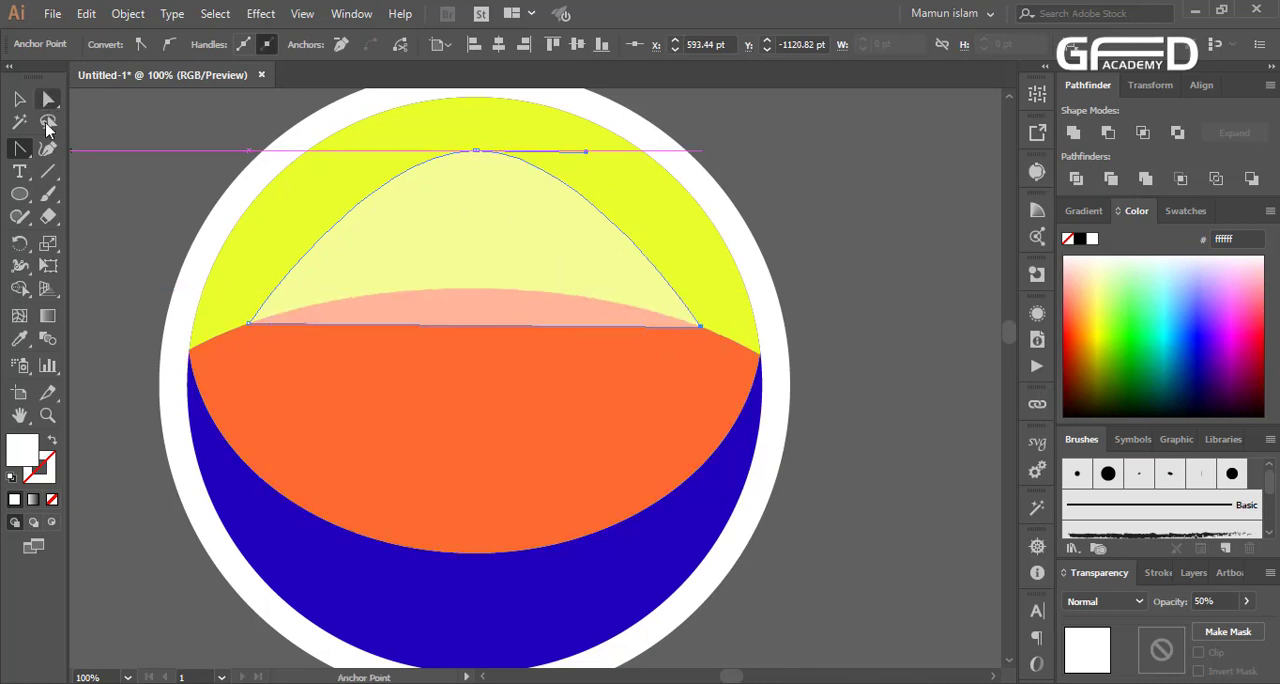
click(47, 148)
drag(453, 325, 466, 358)
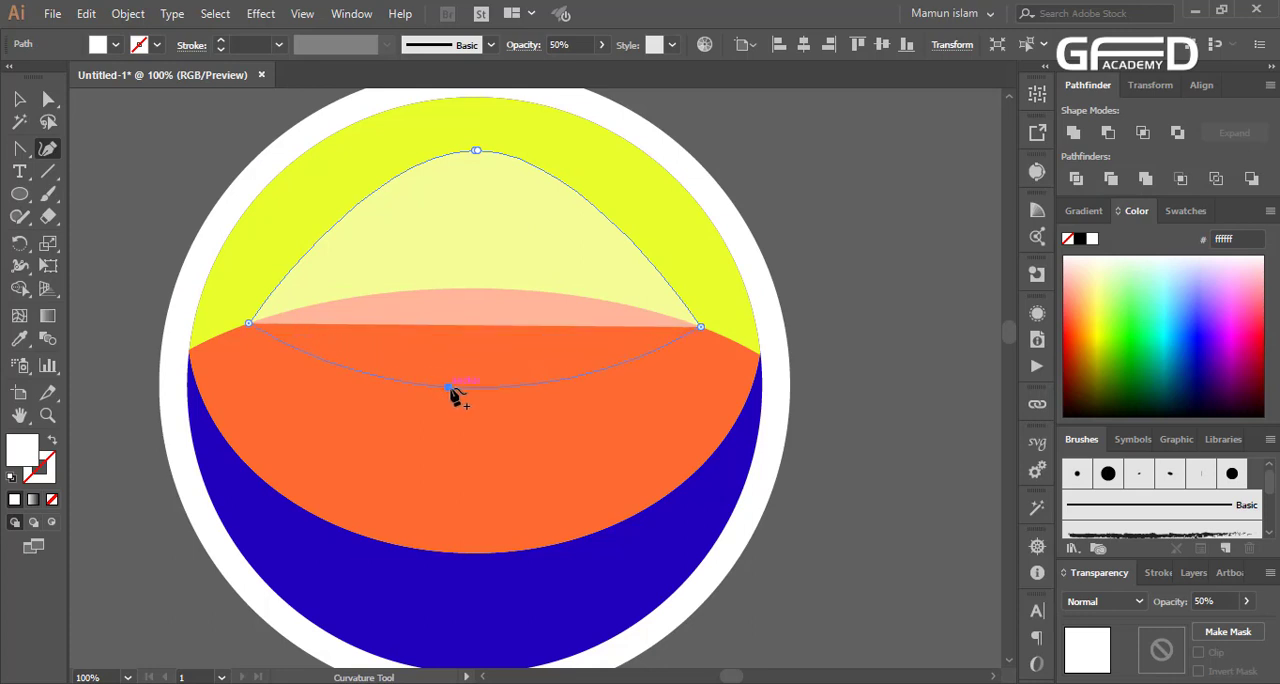
drag(460, 410, 458, 402)
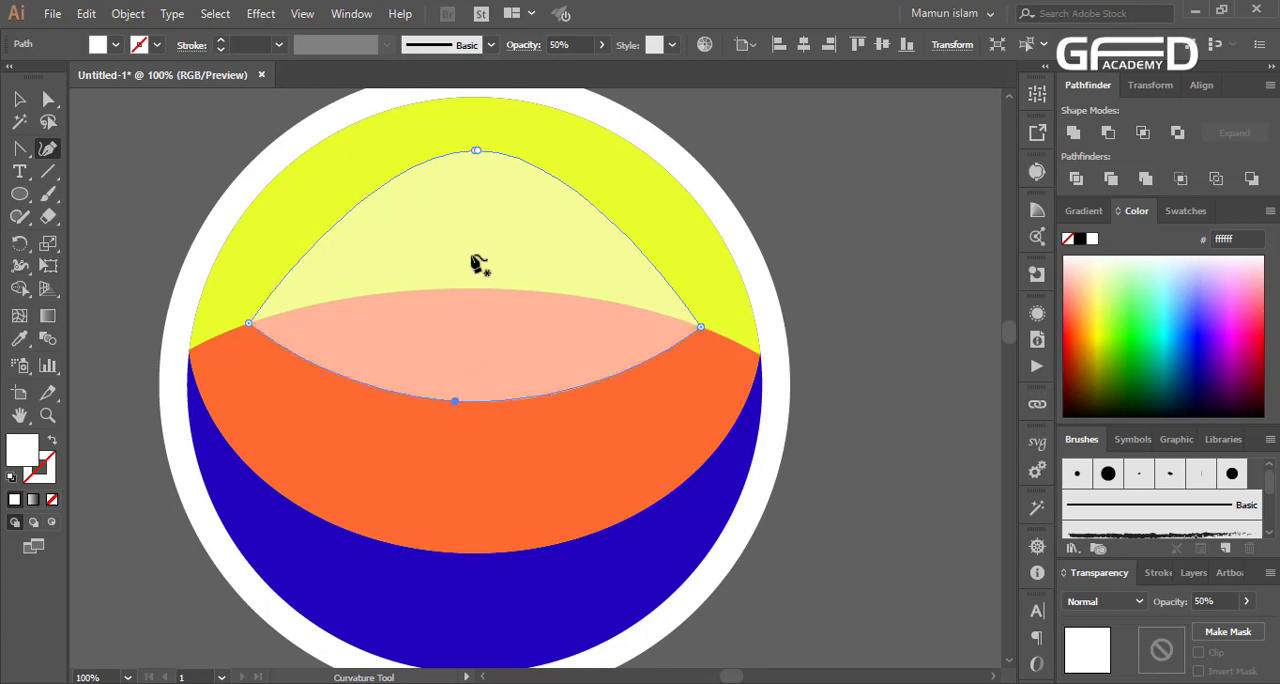
Round the translucent shape's upper edge by reshaping its top anchor and adding and adjusting an anchor on the upper right curve
drag(482, 155, 641, 240)
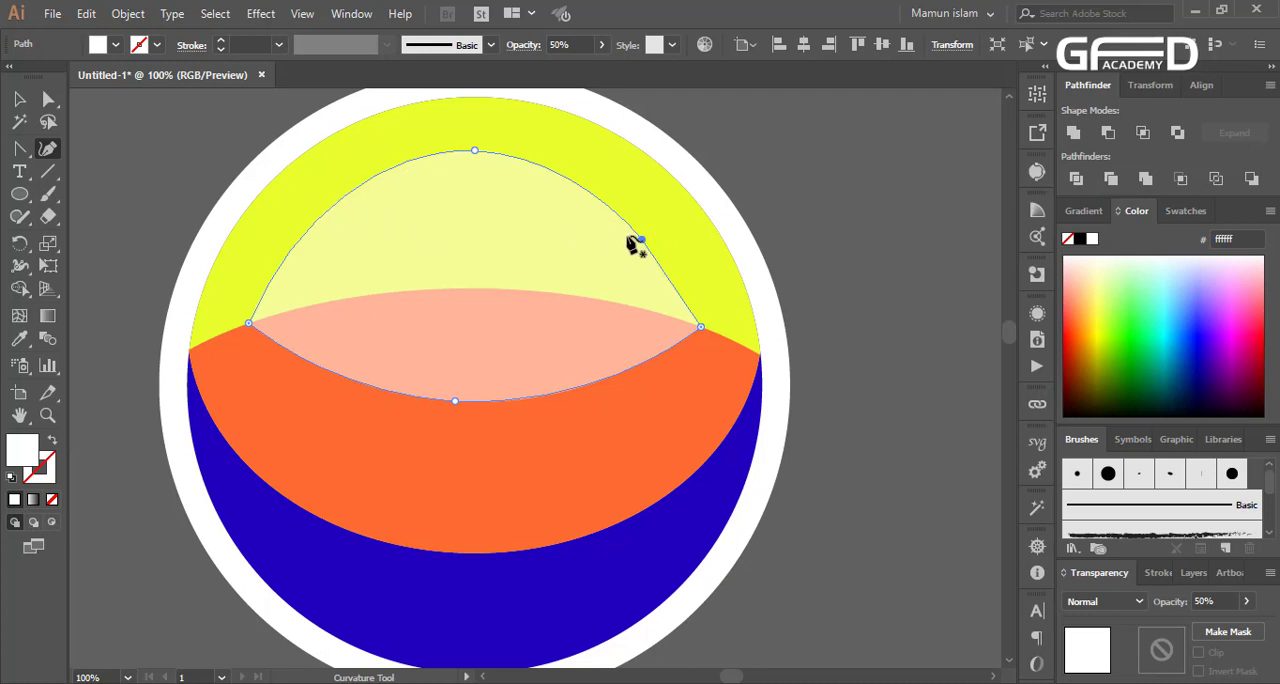
key(a)
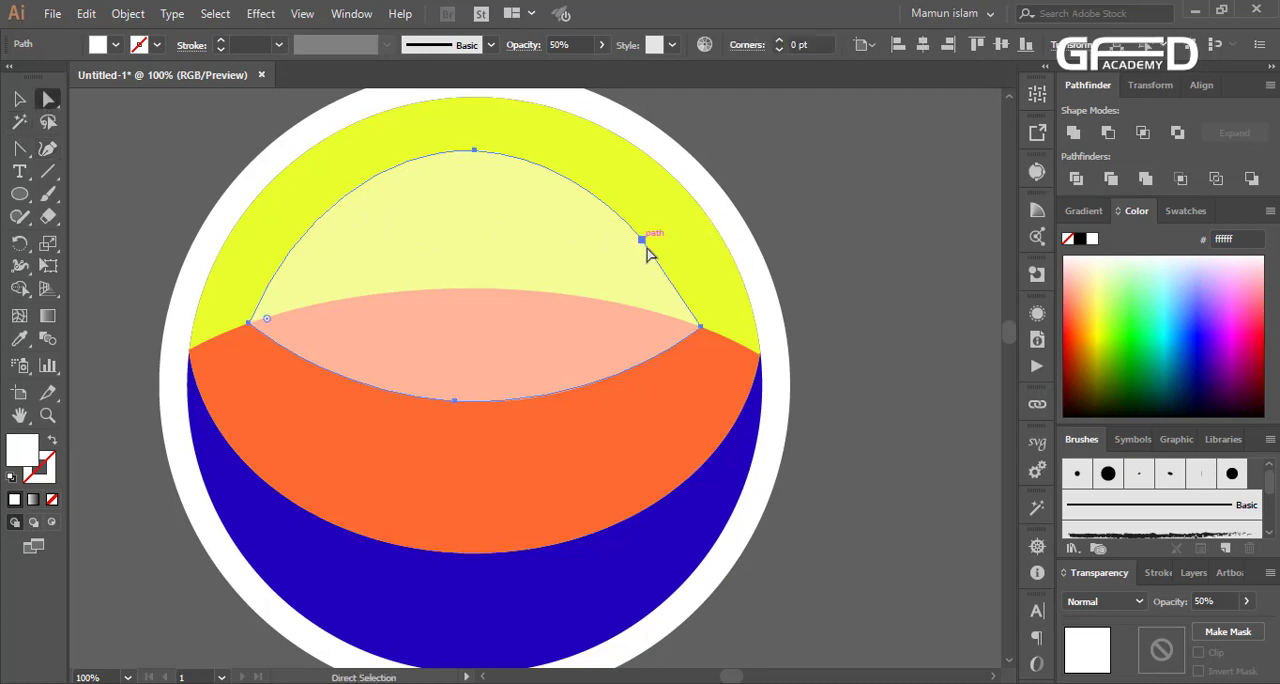
click(645, 245)
drag(647, 252, 680, 269)
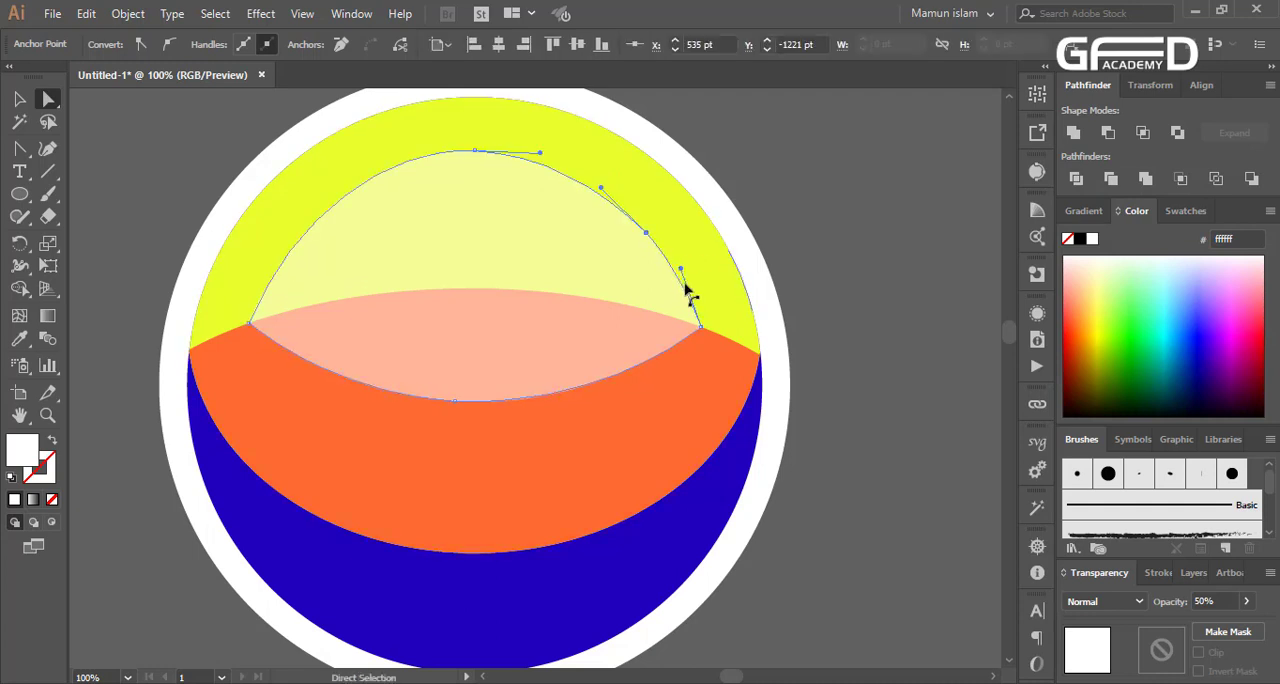
click(829, 289)
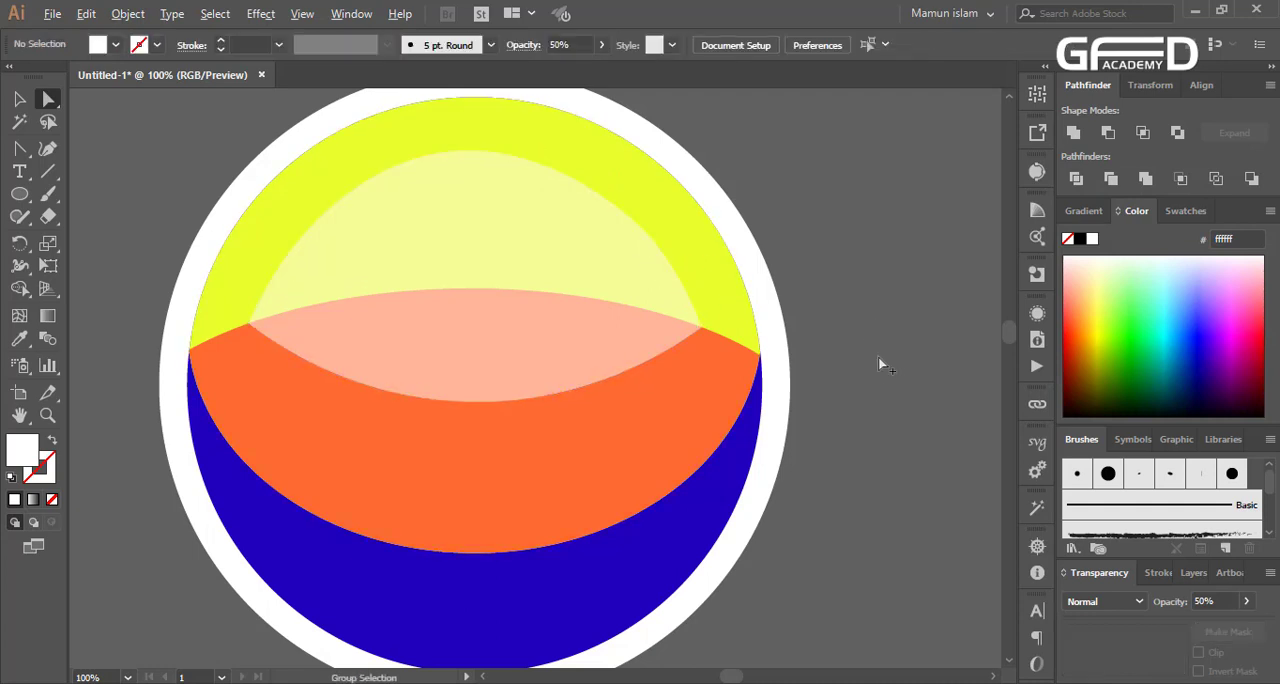
Smooth the translucent white shape's upper edge on both sides of its peak with the Smooth tool
scroll(880, 363, down, 1)
click(621, 276)
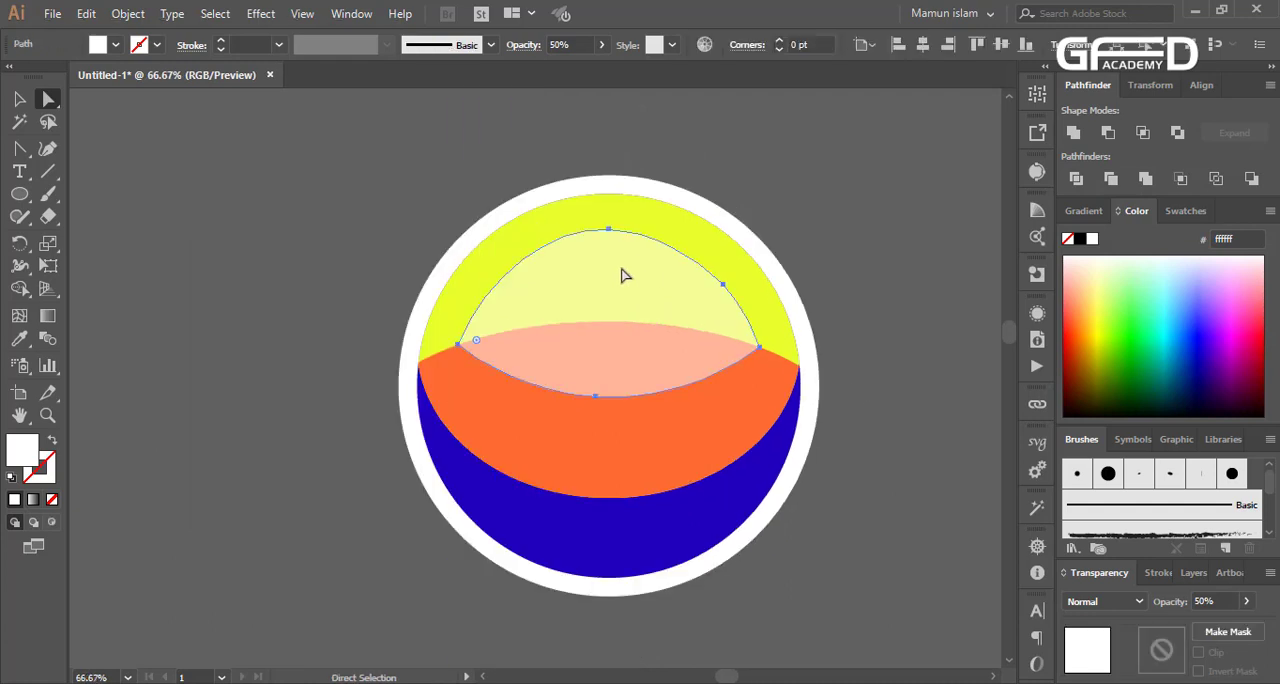
right_click(20, 177)
right_click(21, 216)
right_click(20, 196)
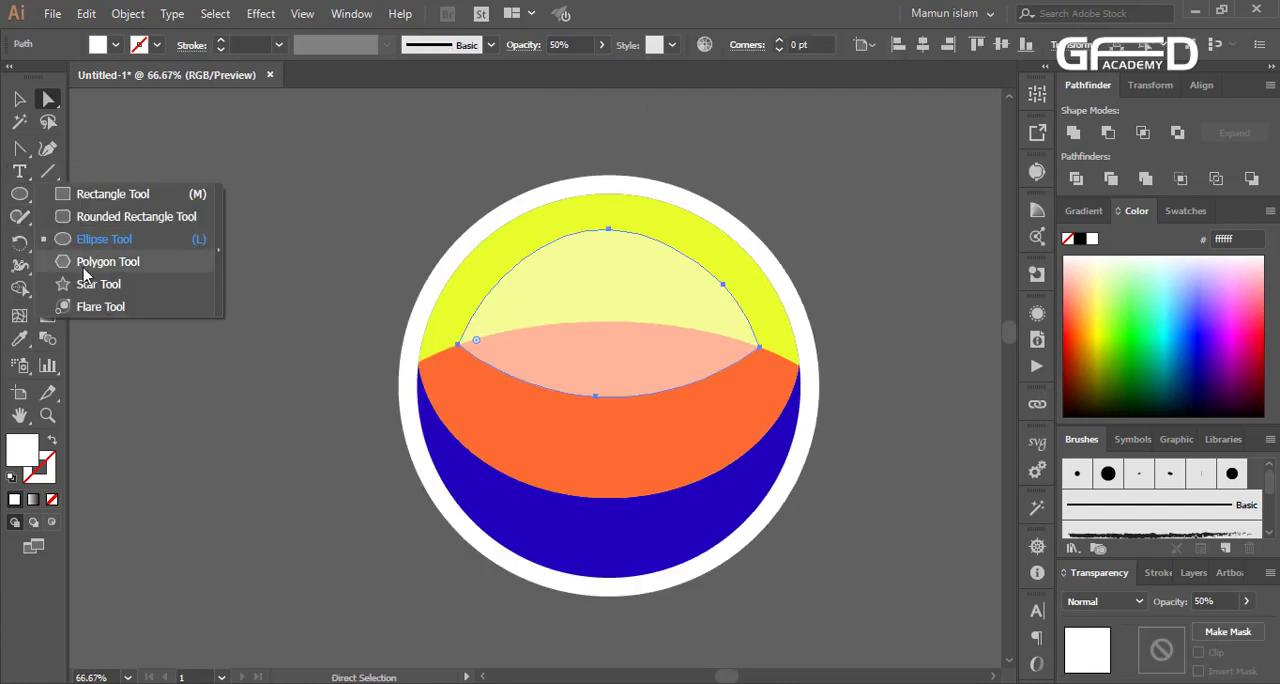
right_click(20, 216)
click(100, 262)
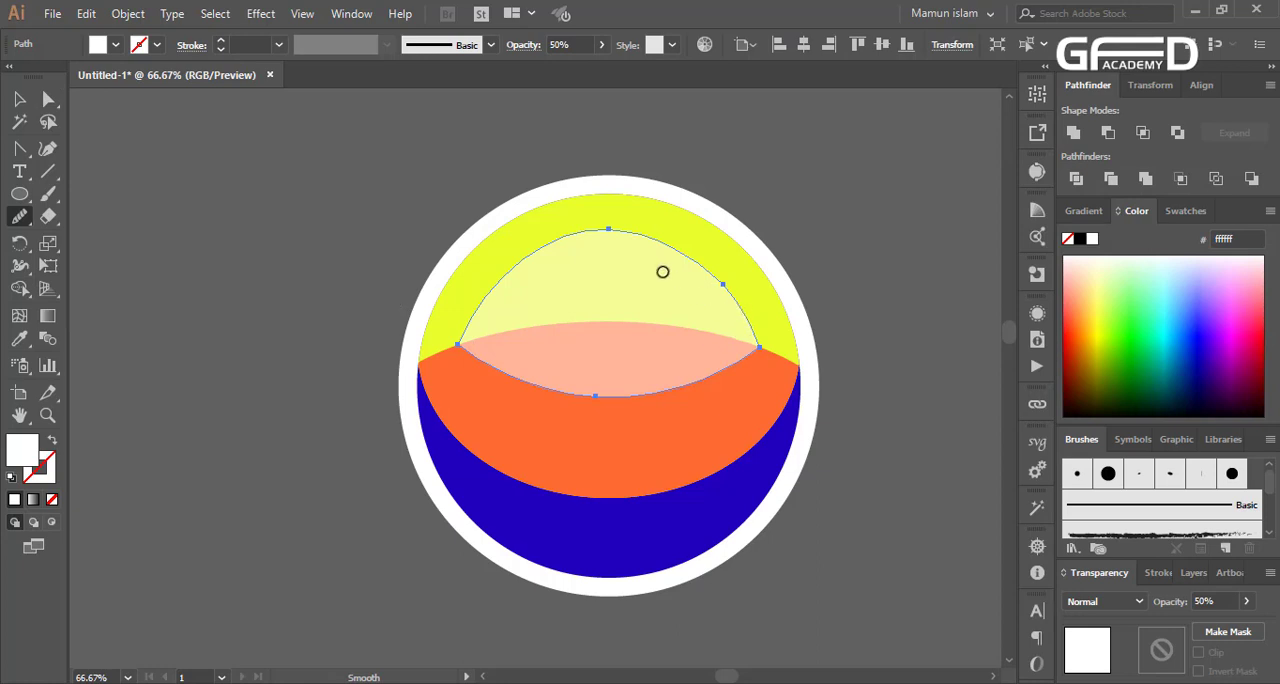
mouse_move(701, 271)
mouse_down()
mouse_move(777, 331)
mouse_move(753, 320)
mouse_up()
mouse_move(666, 251)
mouse_down()
mouse_move(726, 297)
mouse_move(722, 282)
mouse_up()
drag(617, 237, 493, 264)
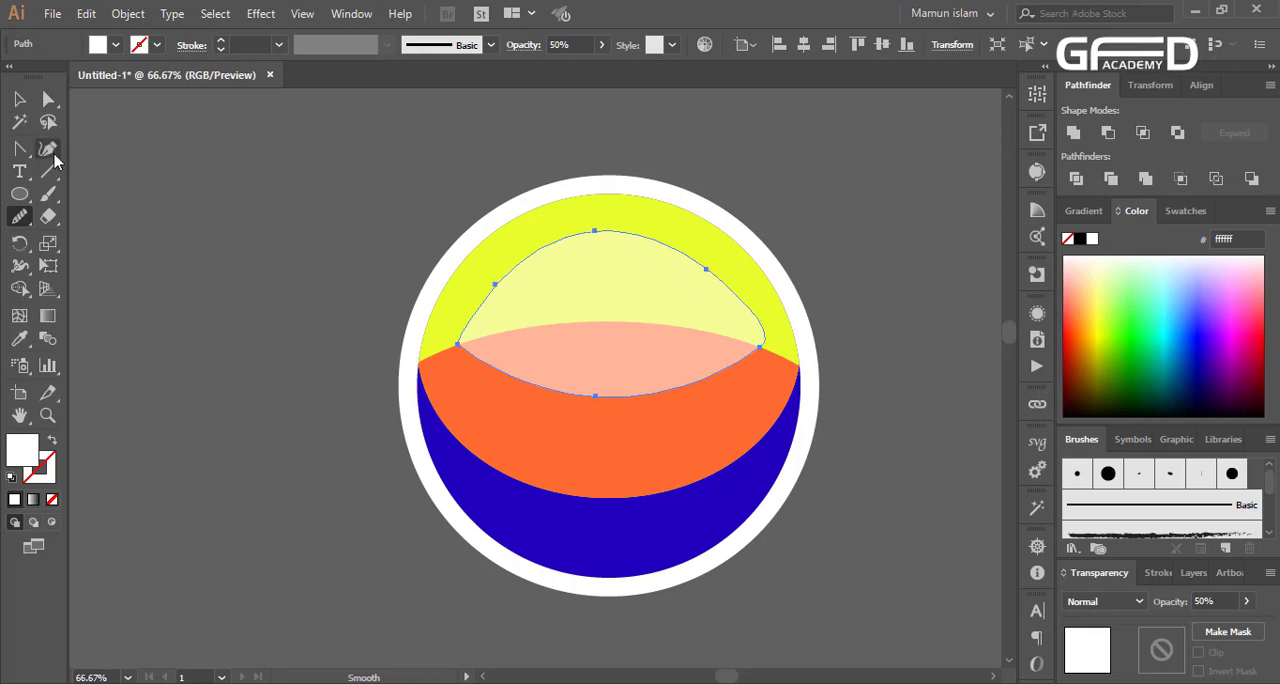
click(19, 98)
click(266, 266)
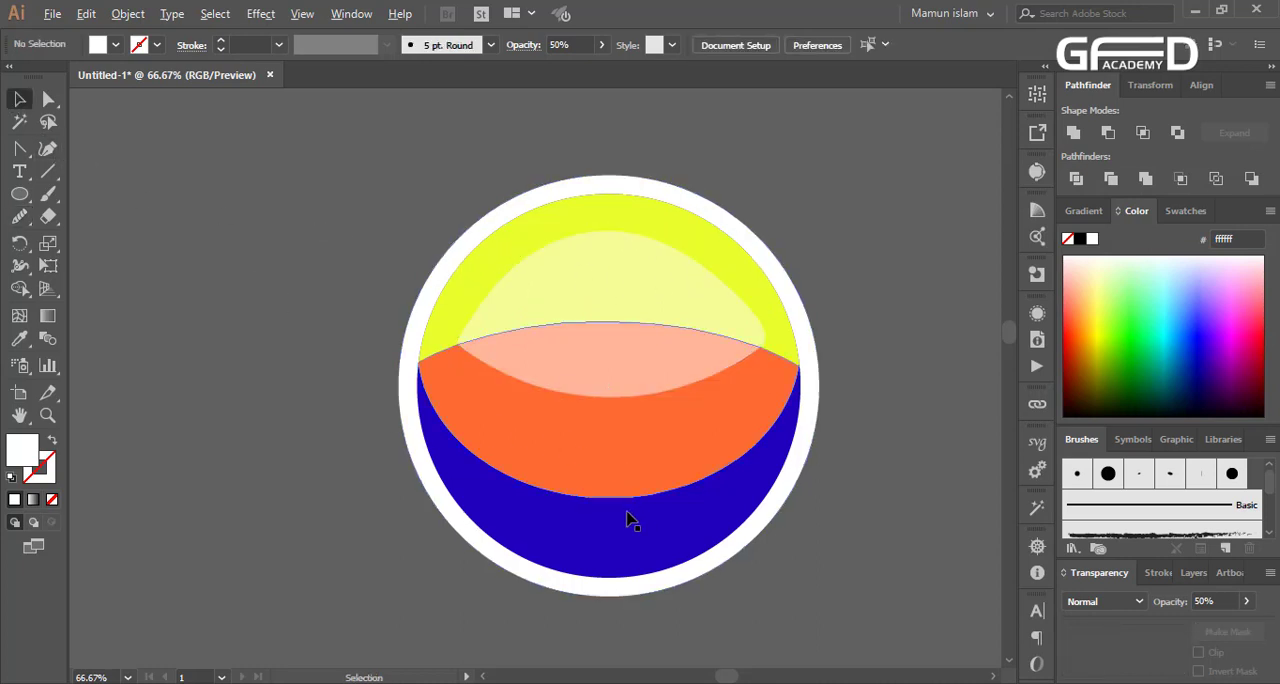
Draw a white triangle with the Polygon tool over the middle of the translucent white shape
scroll(627, 512, down, 1)
scroll(819, 376, up, 1)
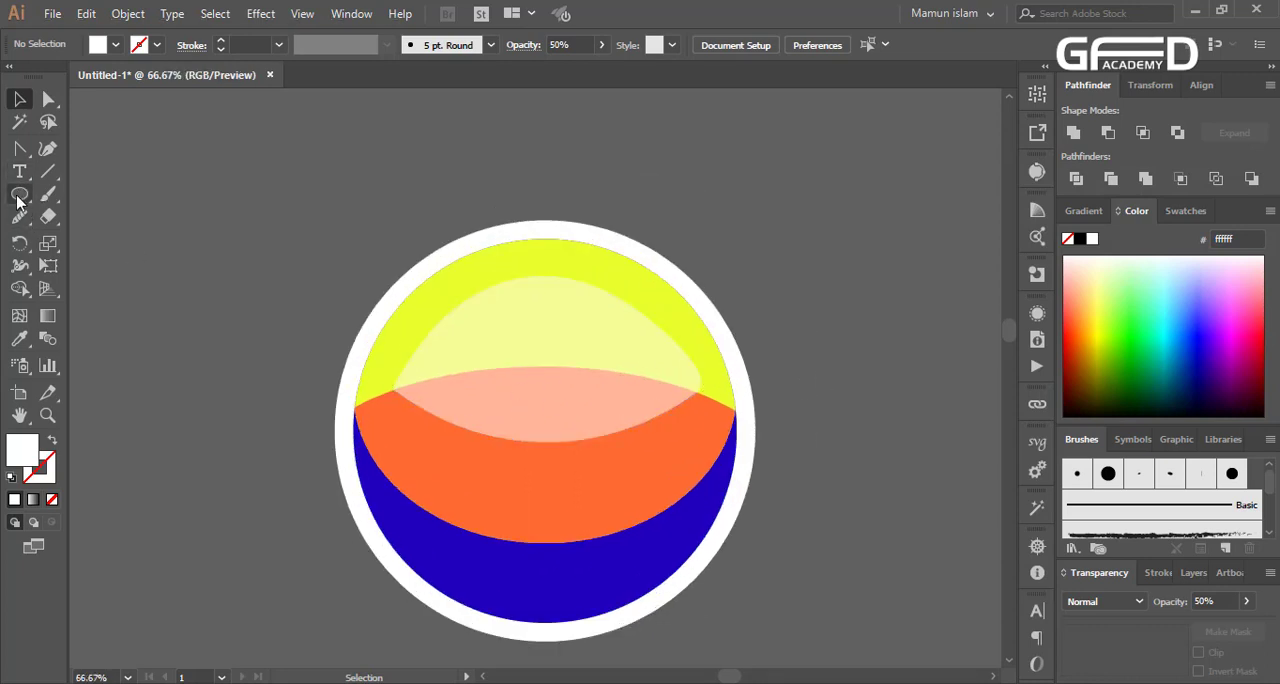
drag(19, 194, 82, 262)
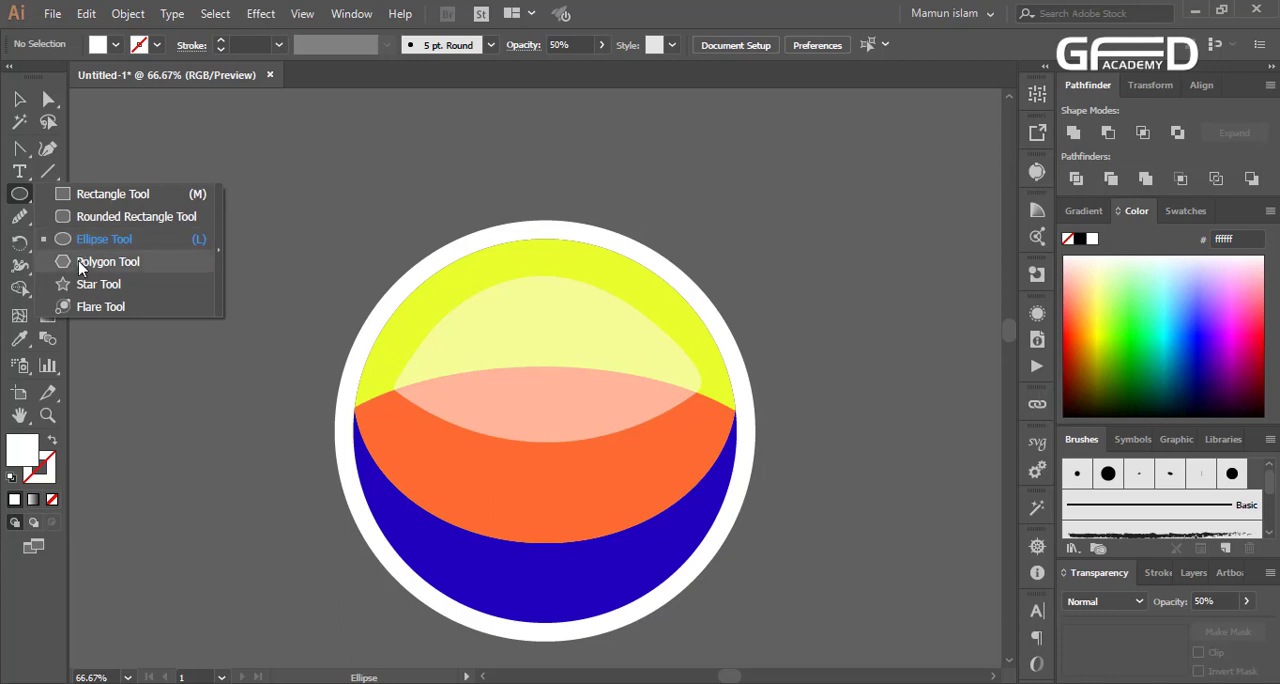
drag(199, 239, 540, 376)
key(Down)
key(v)
scroll(580, 390, up, 1)
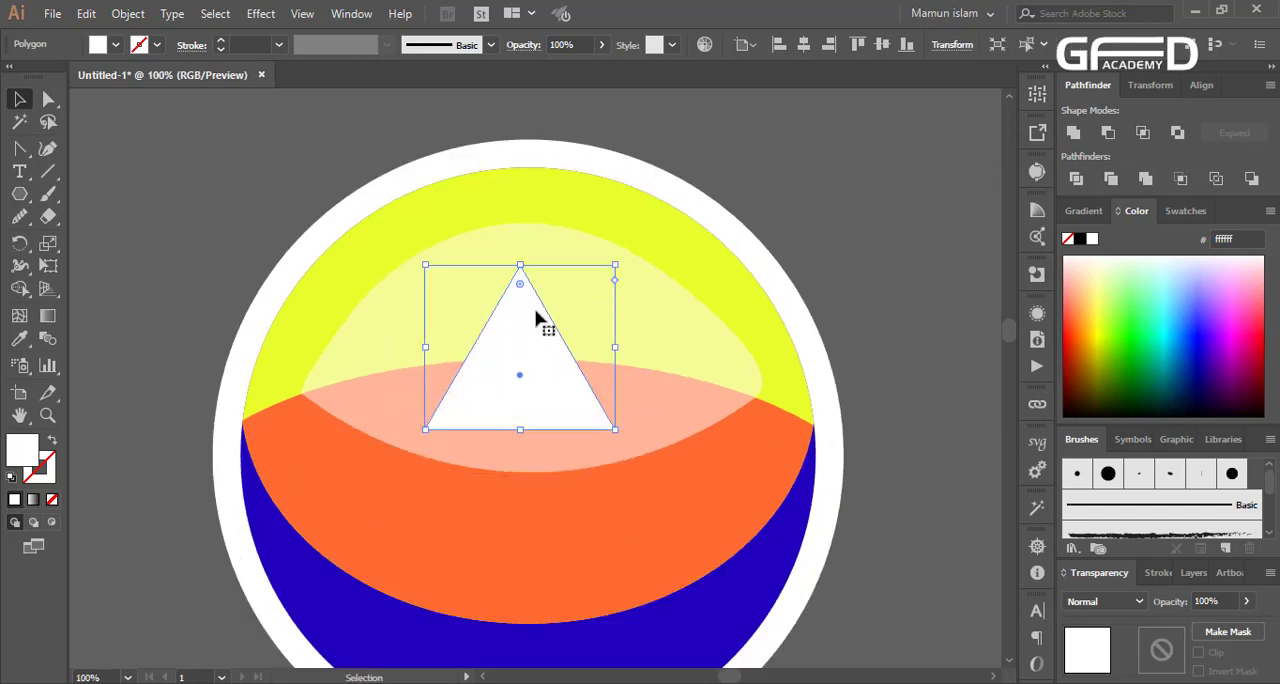
Round the white triangle's corners to a radius of about 47 pt and enlarge the shape slightly
click(48, 99)
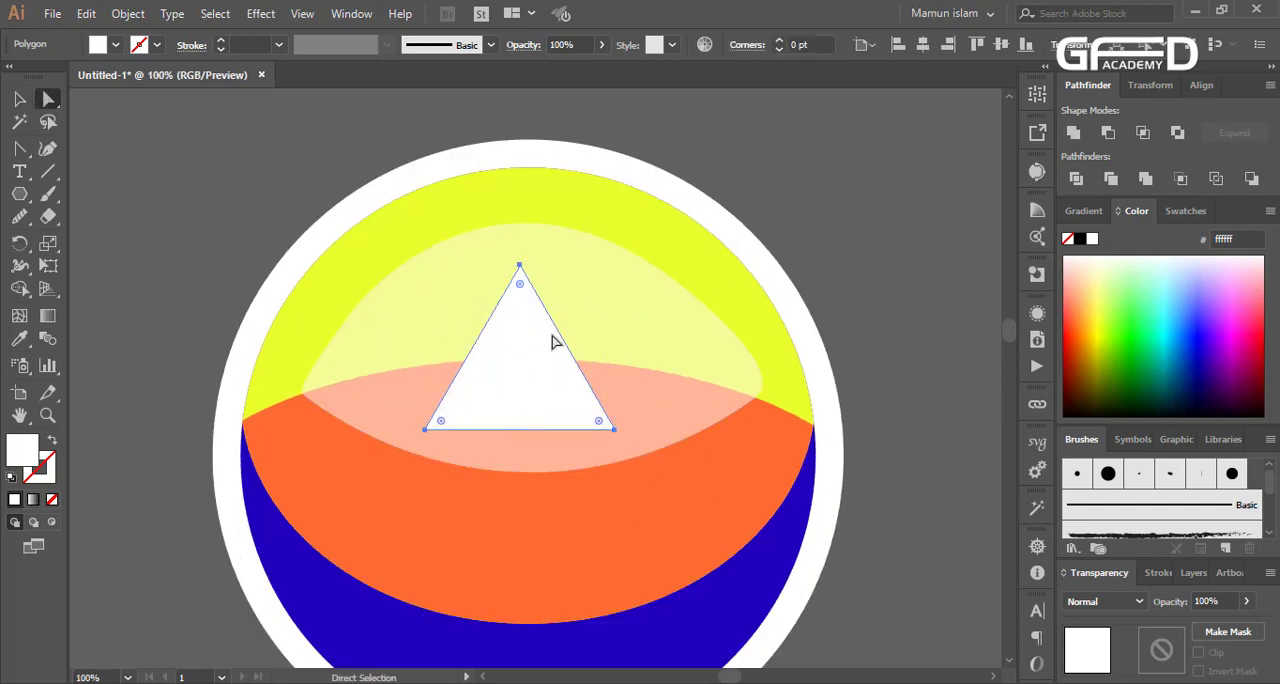
drag(522, 292, 523, 362)
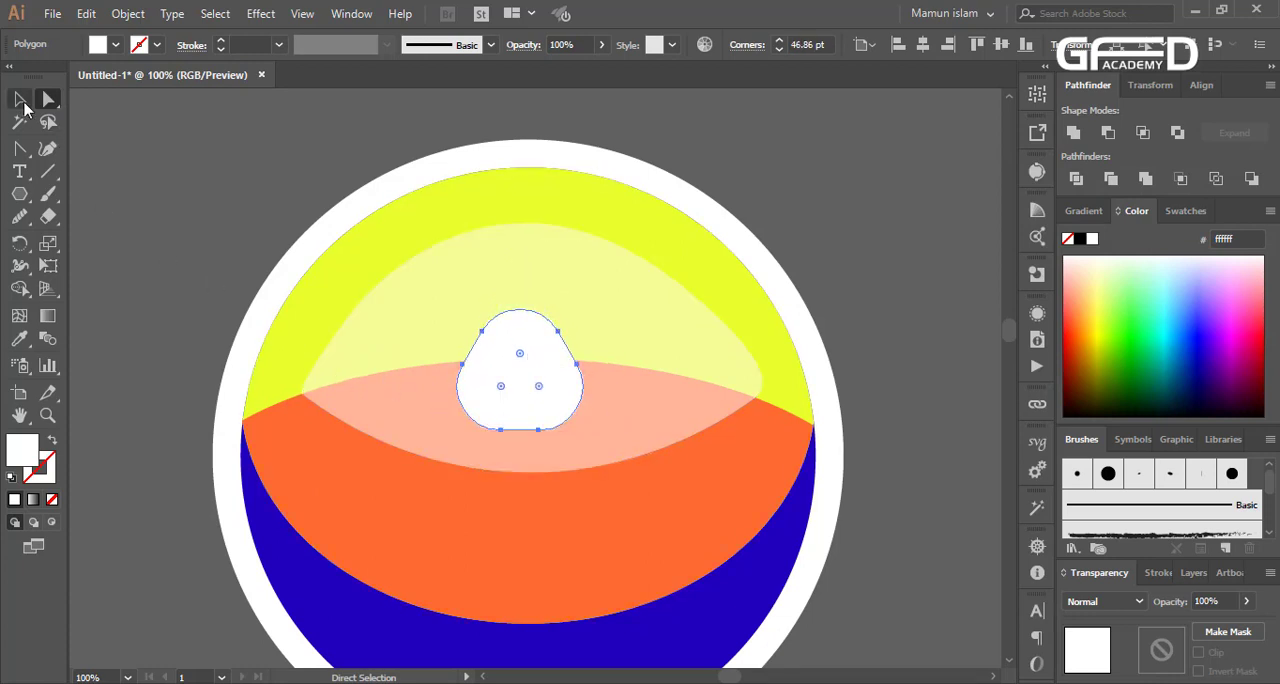
click(19, 99)
click(557, 354)
drag(614, 431, 624, 438)
Reshape the translucent white shape's right corner by adjusting its anchor's handle with the Direct Selection tool
click(762, 392)
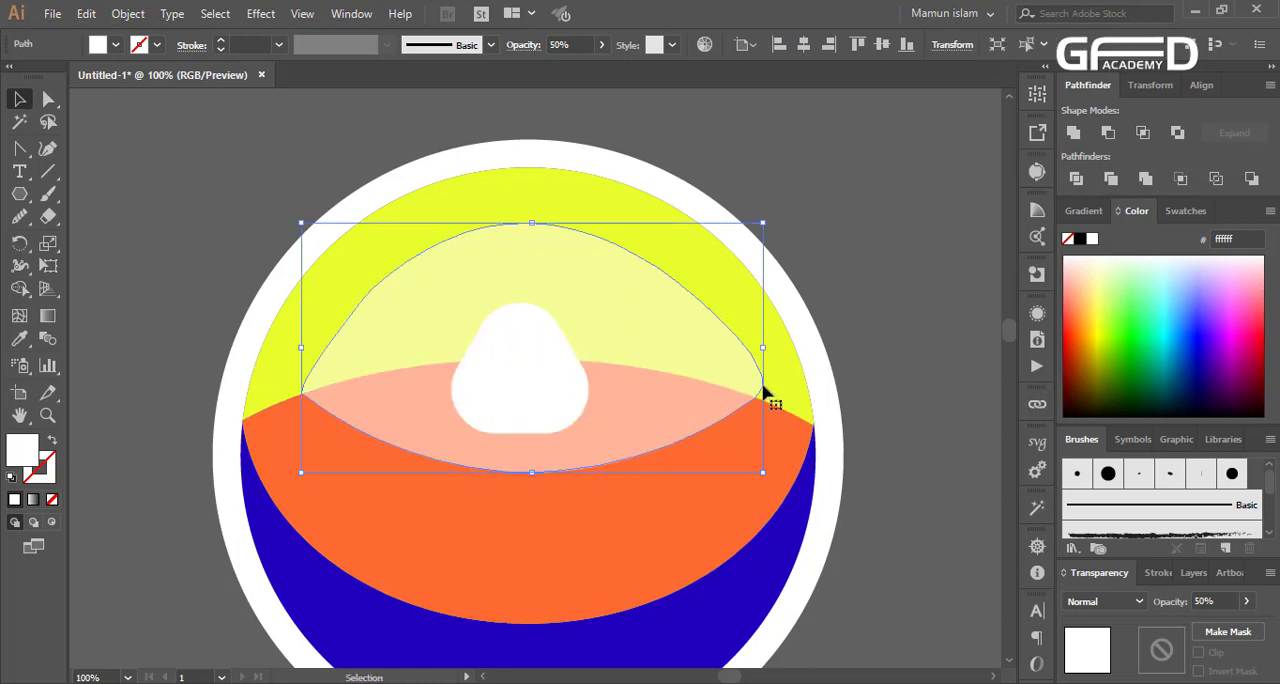
click(44, 96)
scroll(771, 309, up, 1)
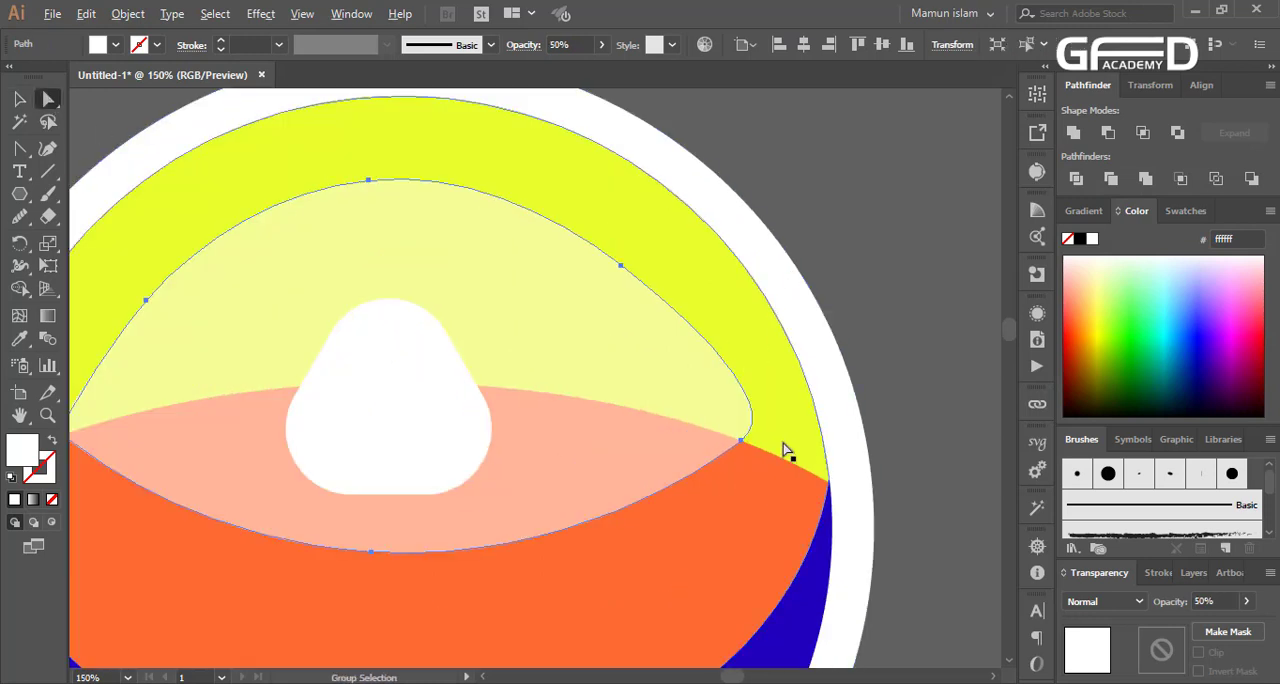
click(742, 439)
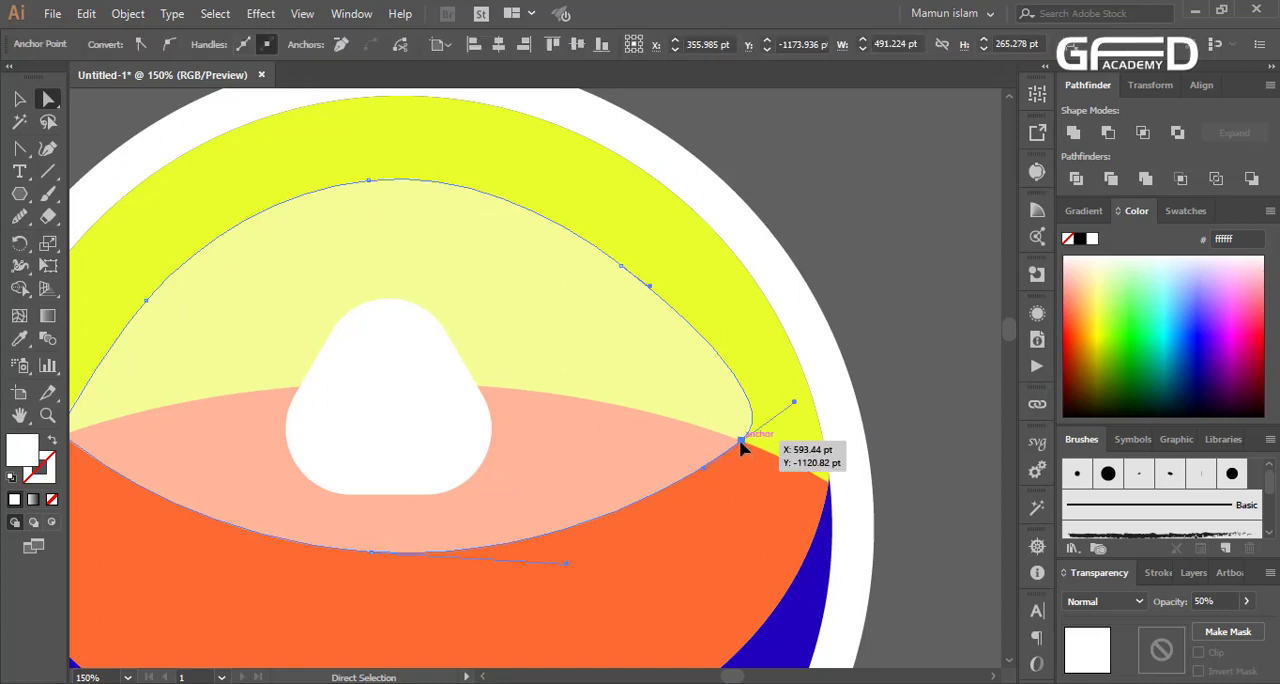
drag(797, 406, 752, 417)
click(917, 432)
key(ctrl+minus)
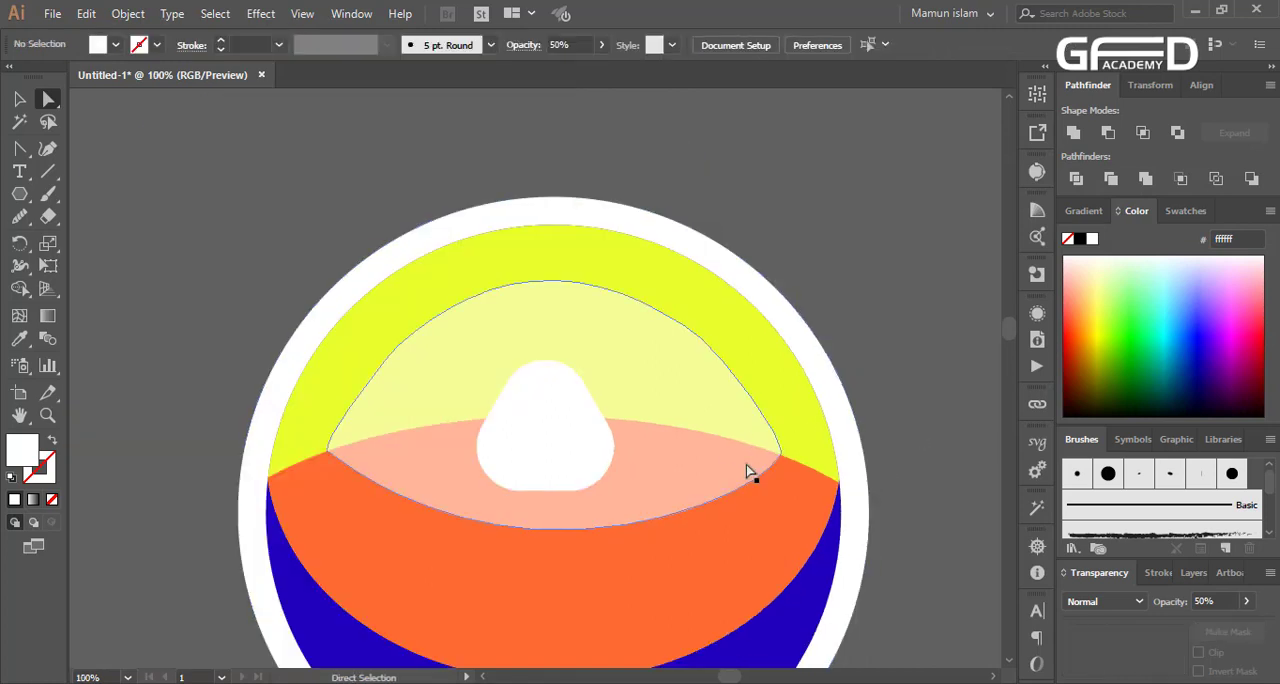
Adjust the upper left curve of the translucent white shape by editing the anchor on that side
click(362, 411)
click(385, 368)
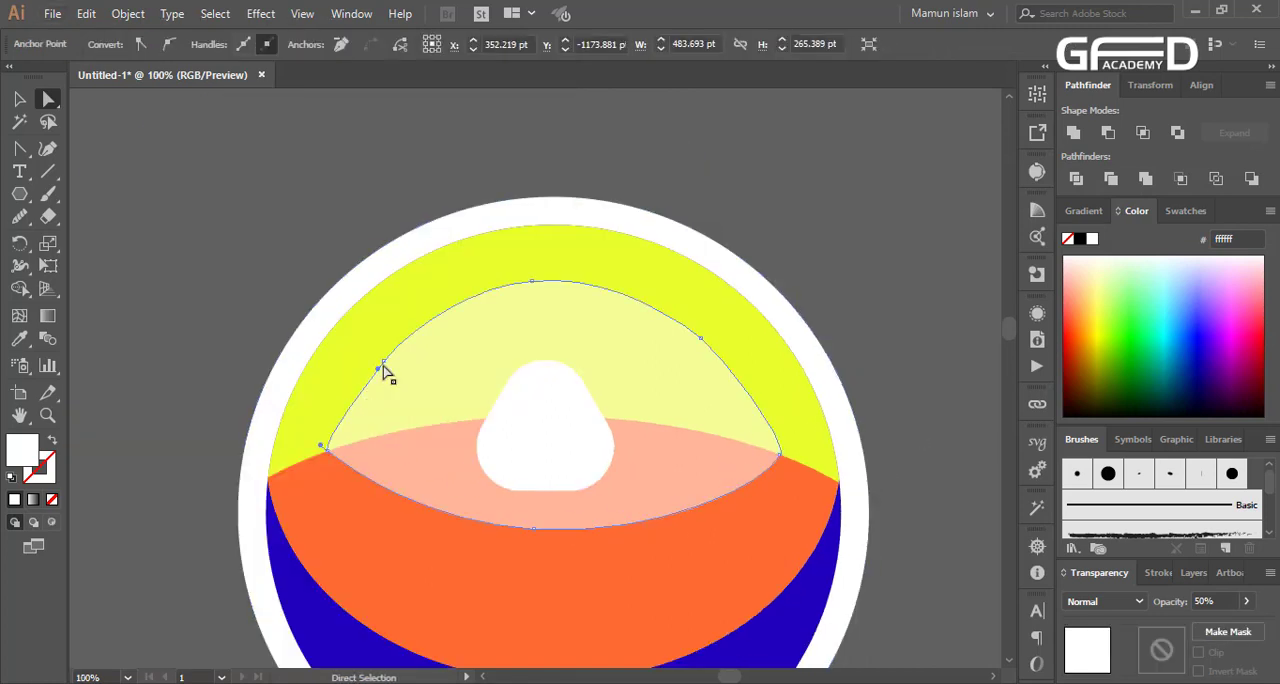
click(378, 373)
click(260, 380)
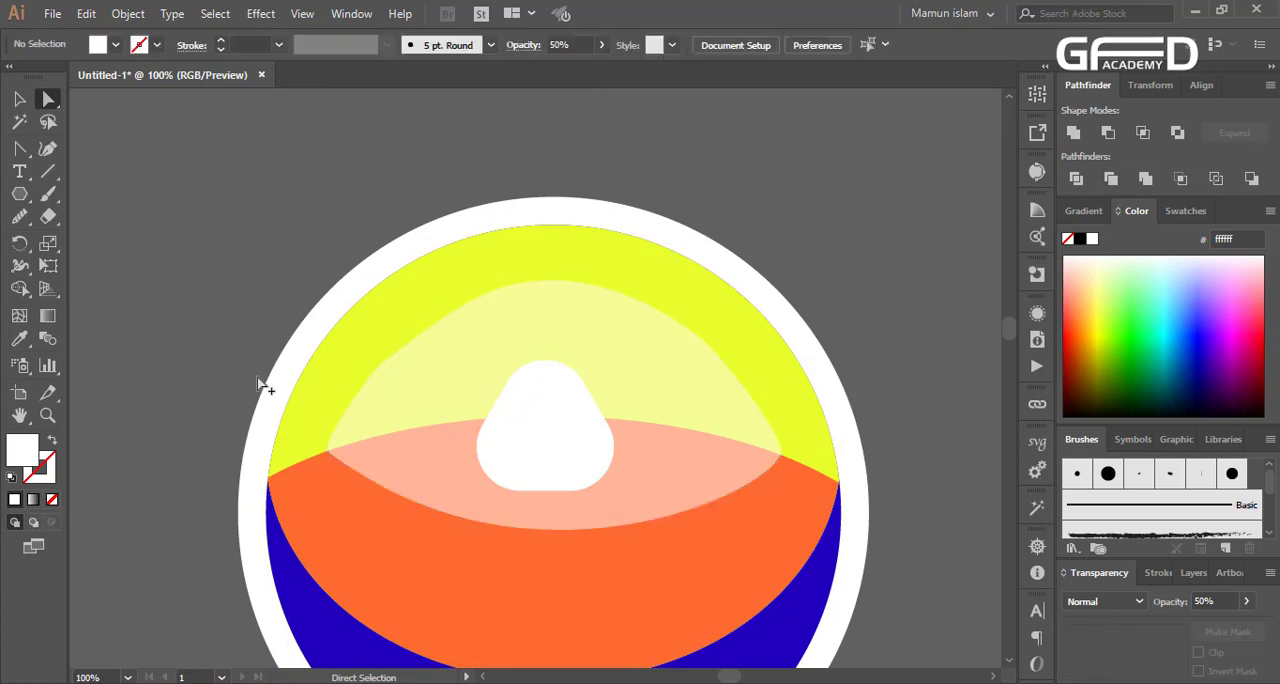
scroll(428, 533, down, 2)
click(400, 443)
scroll(400, 440, up, 3)
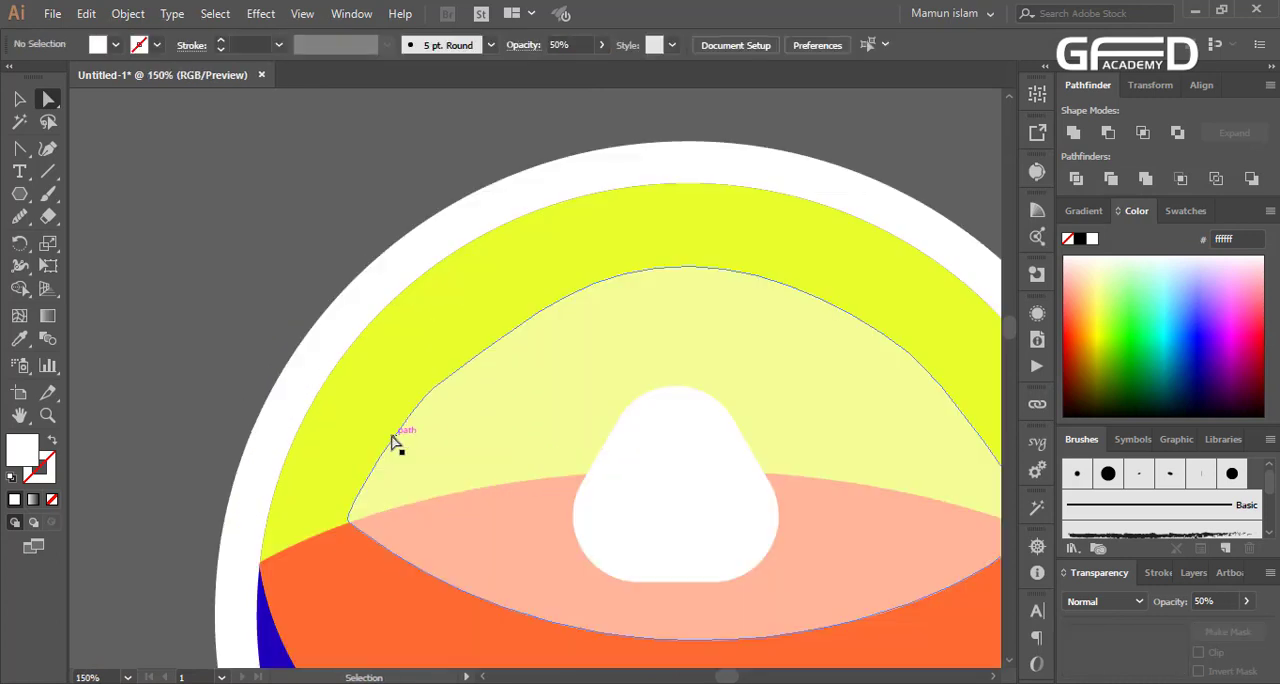
click(284, 263)
scroll(508, 591, down, 2)
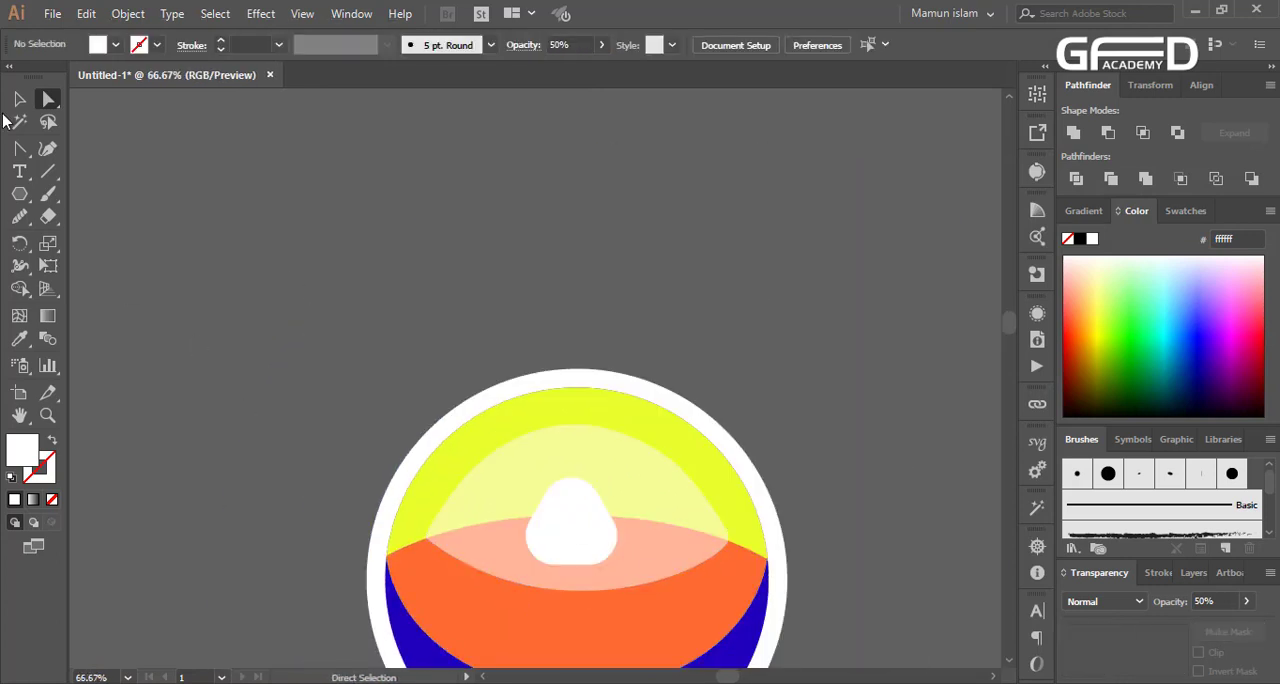
Draw a small white circle with the Ellipse tool and place it over the emblem's upper right edge
scroll(331, 306, down, 3)
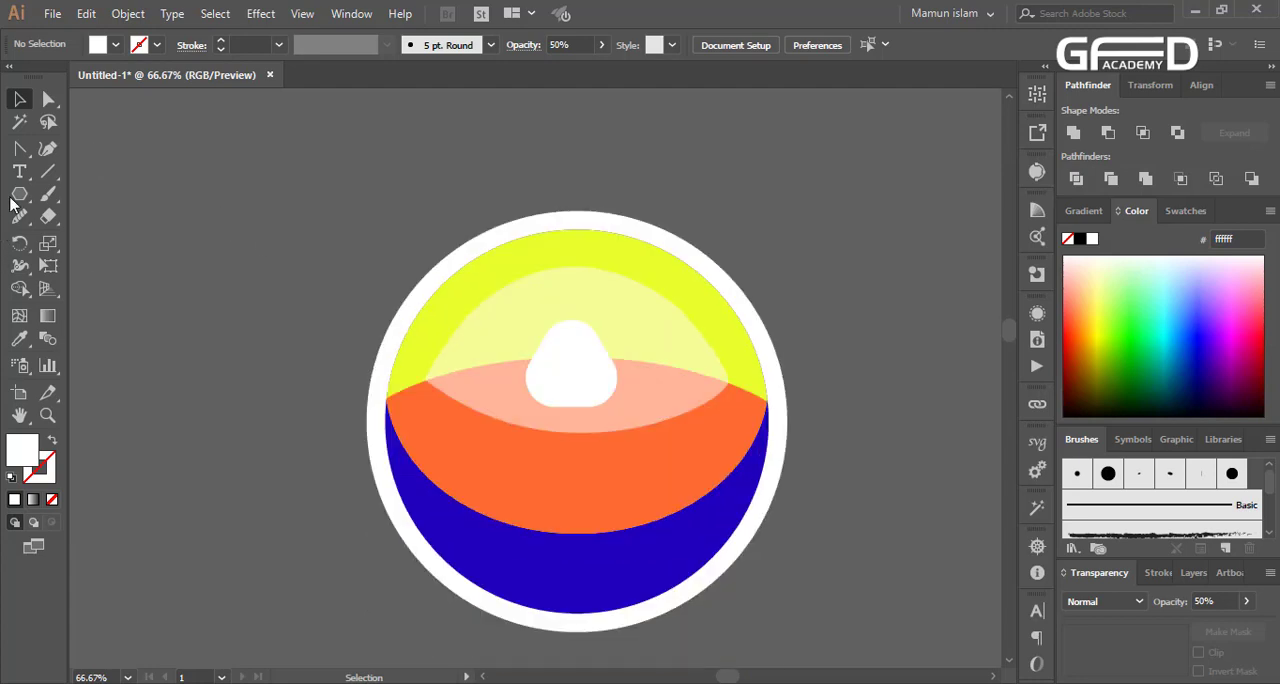
click(17, 197)
click(104, 239)
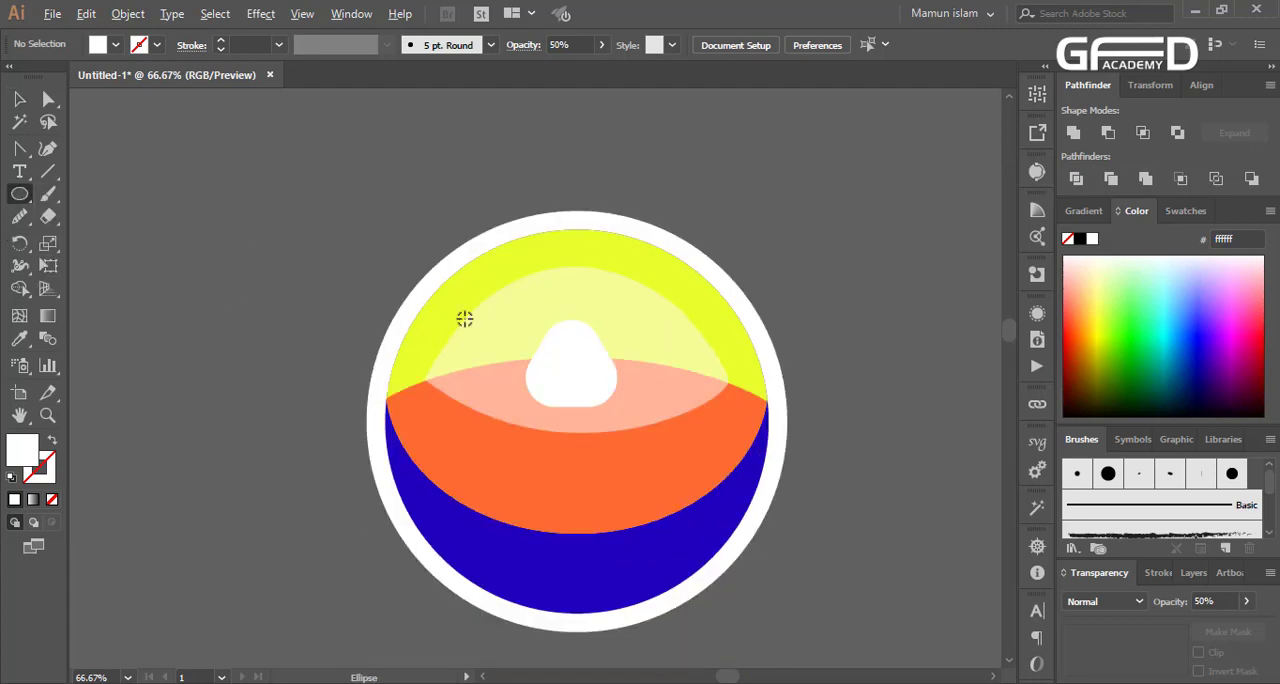
drag(663, 321, 762, 357)
key(v)
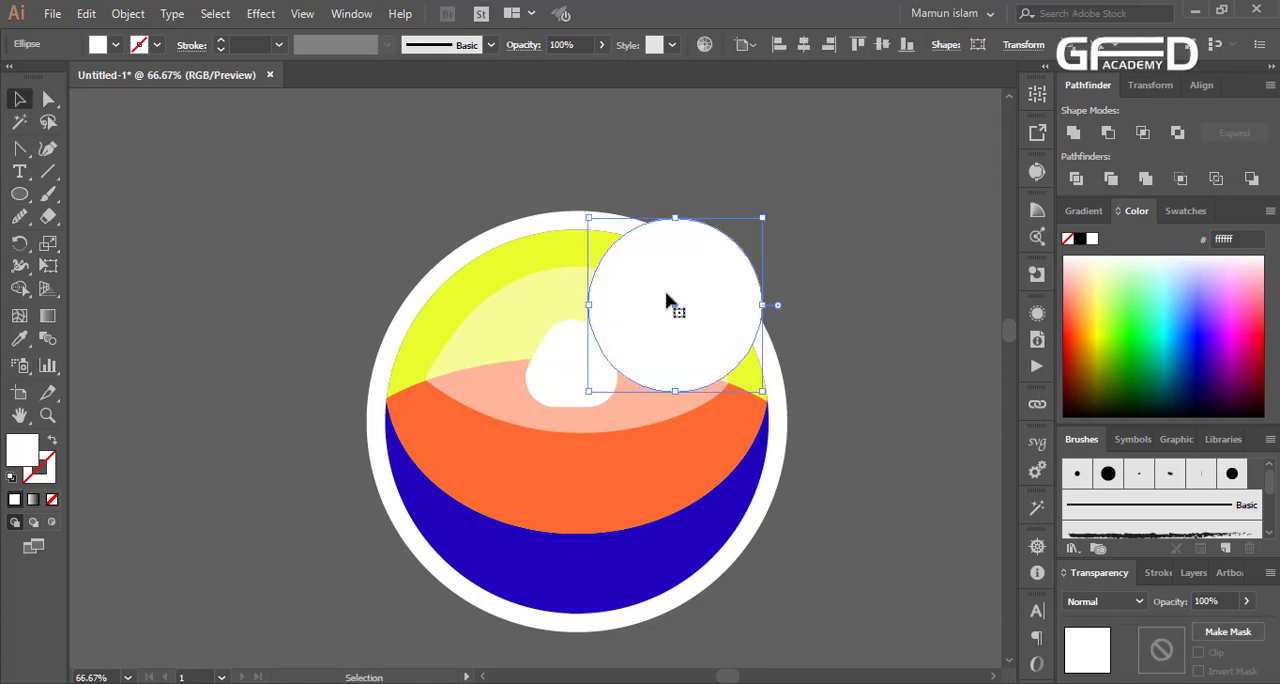
mouse_move(669, 303)
mouse_down()
mouse_move(650, 276)
mouse_move(651, 297)
mouse_up()
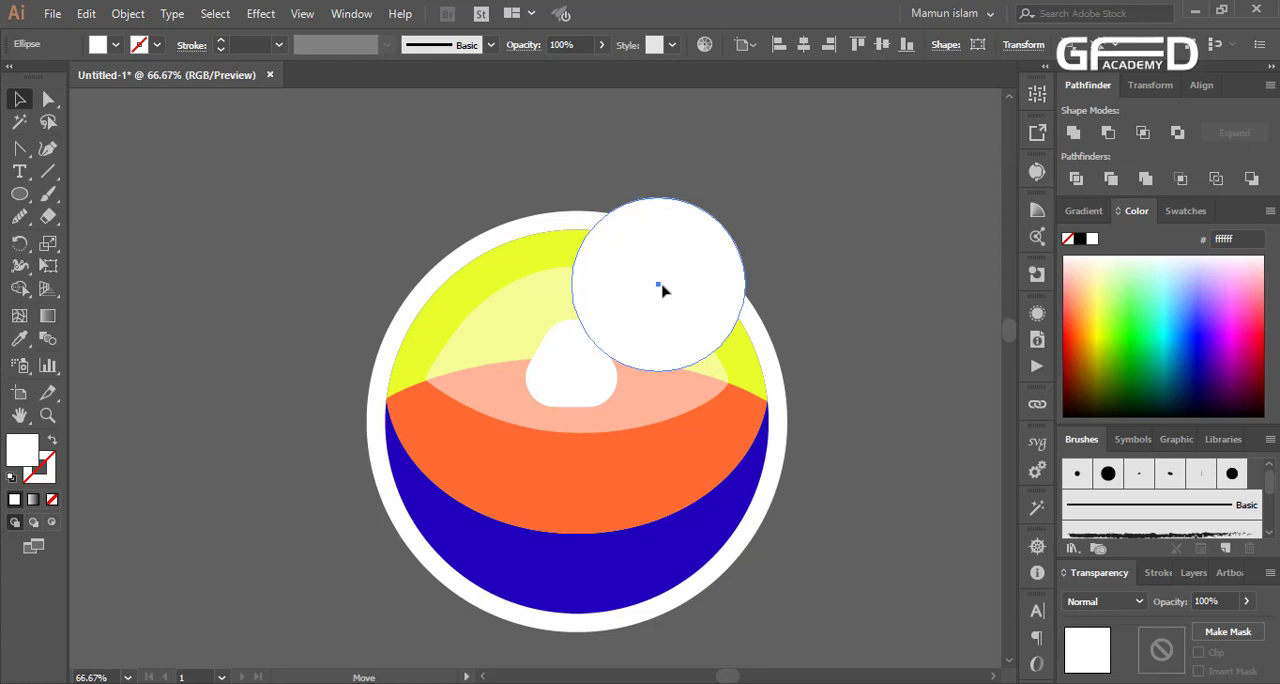
drag(655, 291, 661, 287)
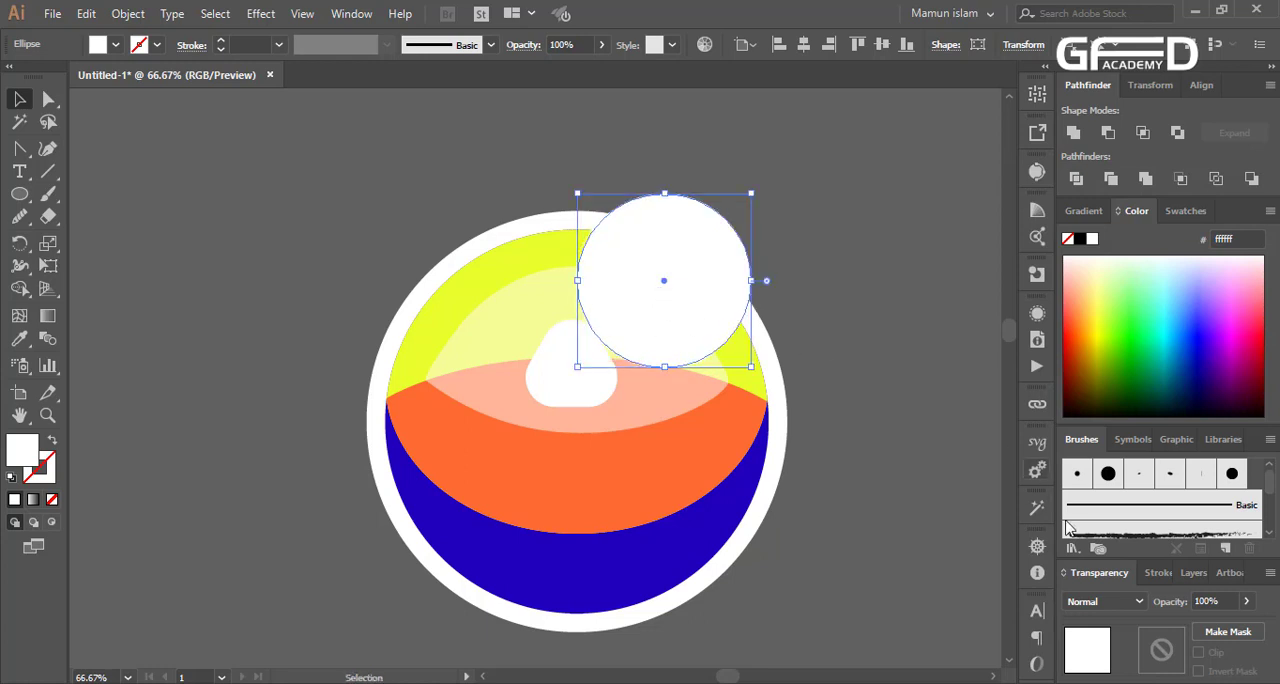
Set the small white circle's blend mode to Soft Light
click(1100, 601)
click(1105, 427)
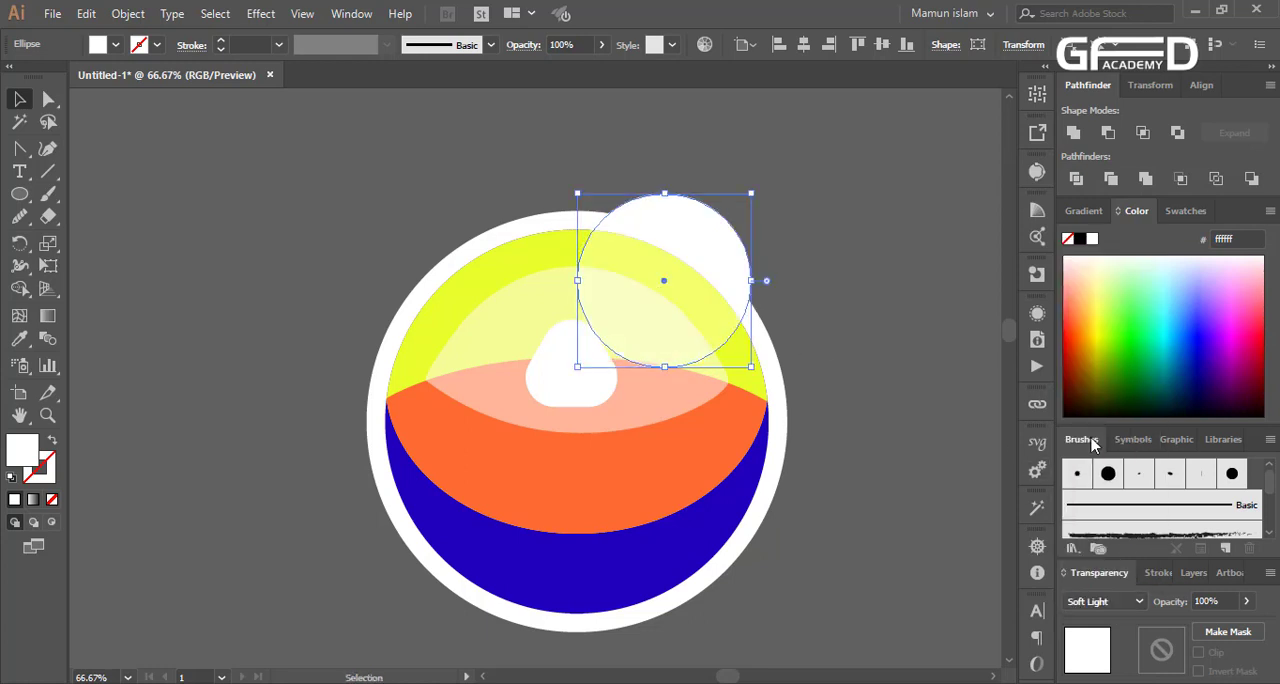
click(928, 473)
click(654, 274)
click(937, 327)
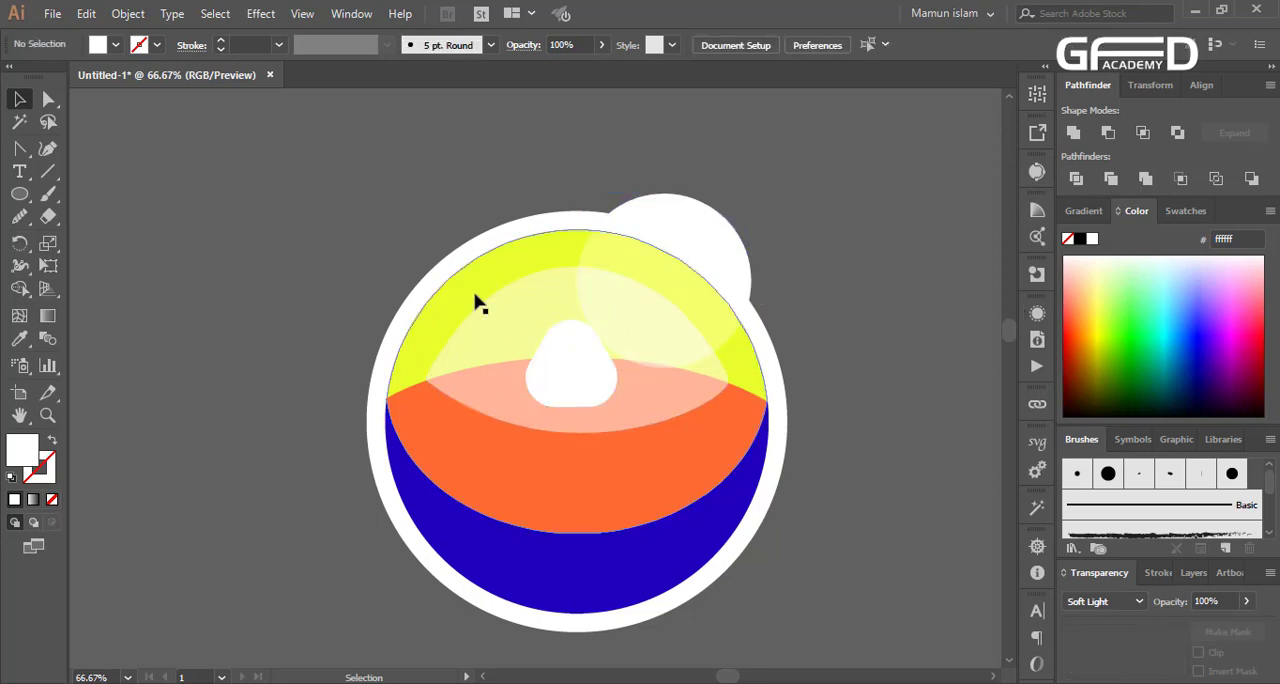
Try a dark blue fill (#0003a1) on the yellow upper band and undo the recolouring
click(476, 300)
click(1201, 354)
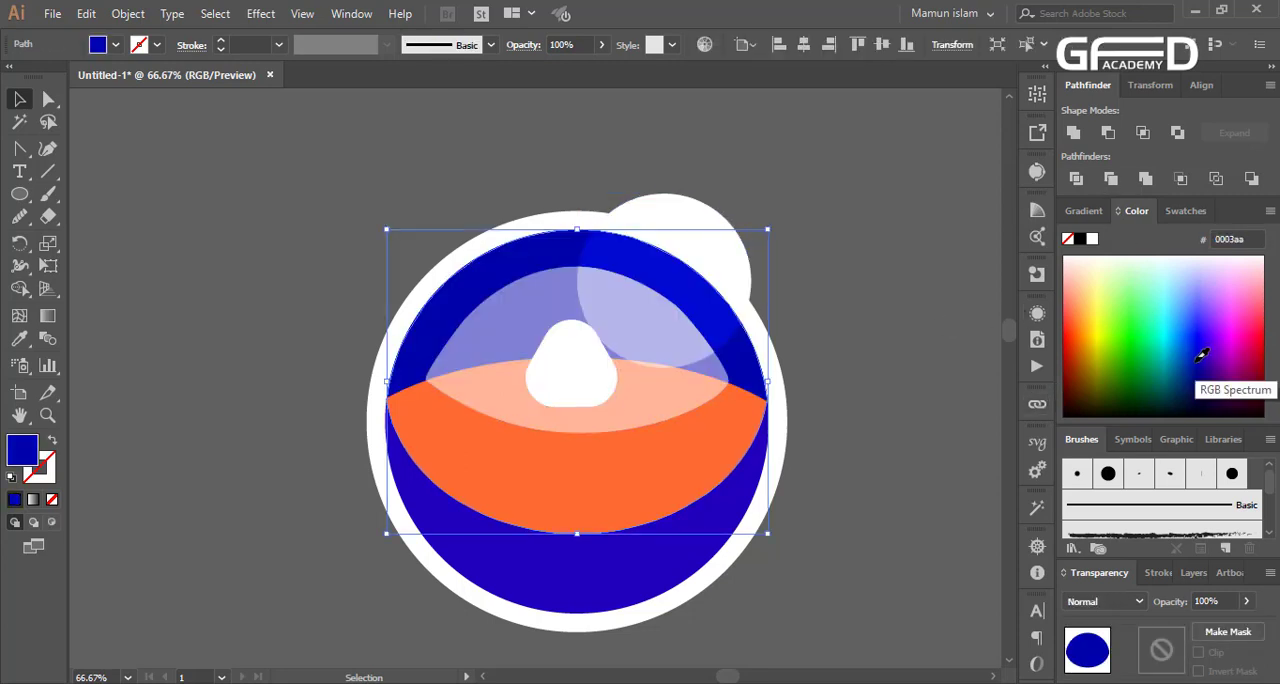
click(950, 503)
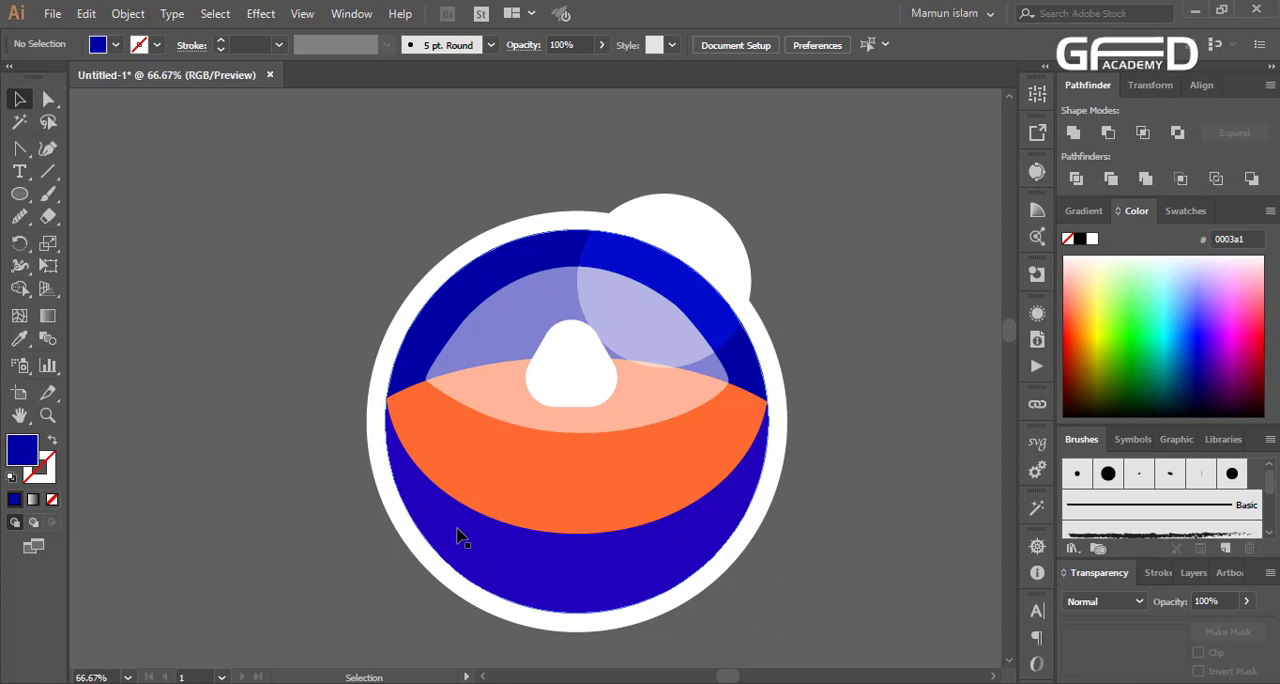
click(422, 530)
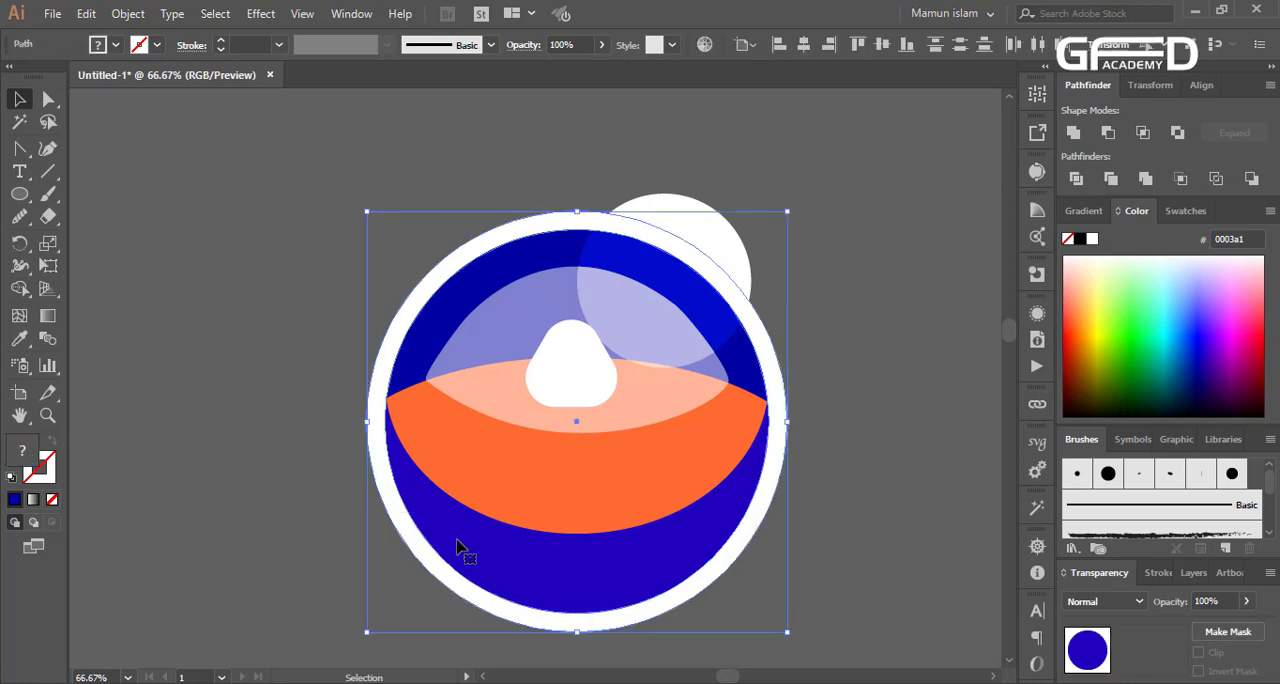
click(849, 512)
key(ctrl+z)
key(ctrl+z)
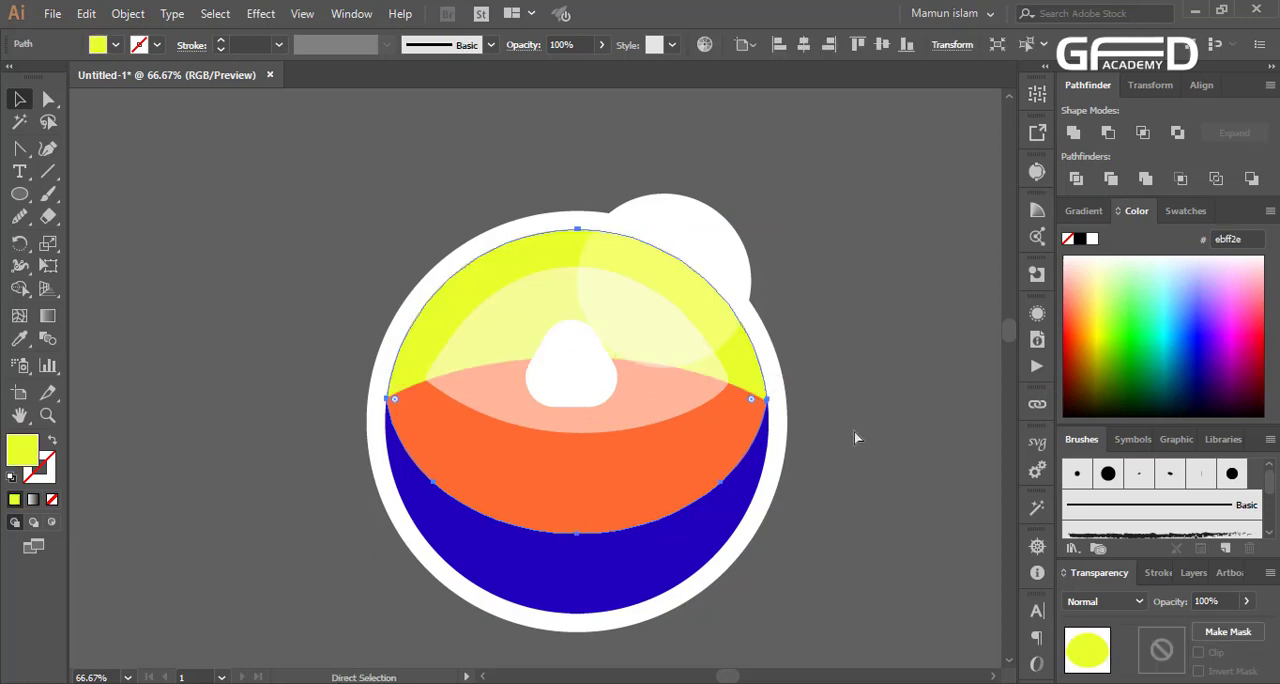
key(ctrl+z)
click(854, 432)
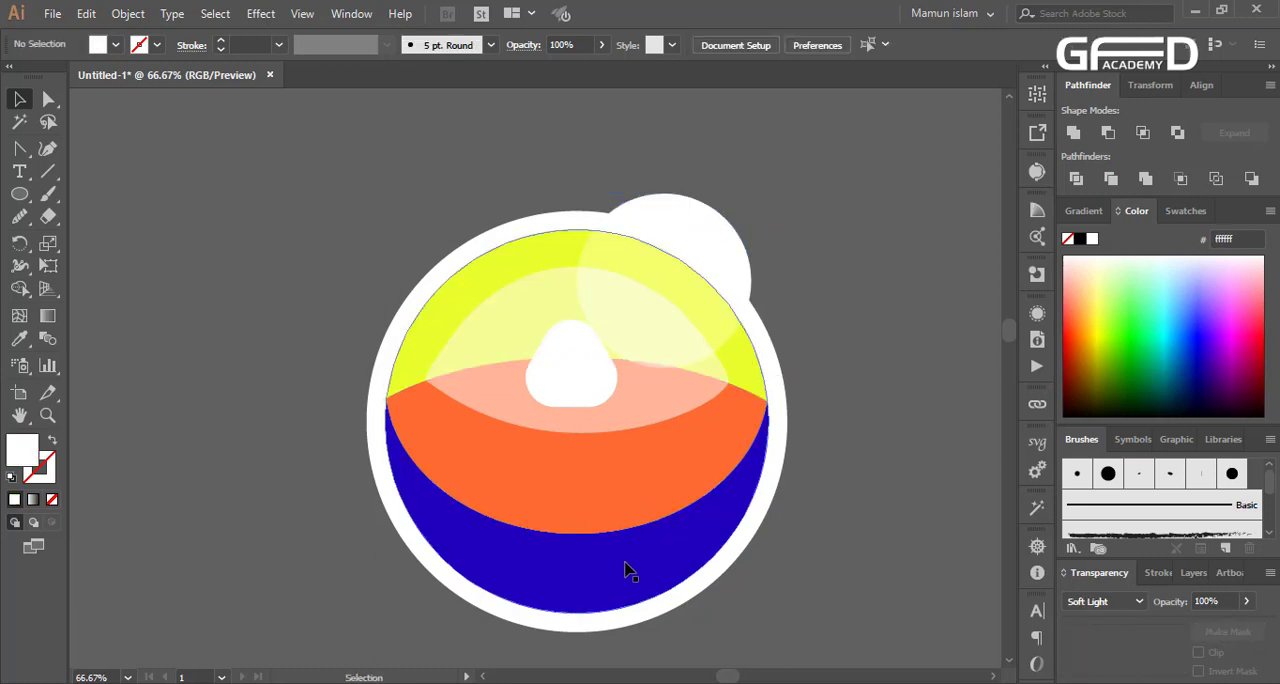
Fill the blue inner circle white together with the surrounding white ring
click(424, 507)
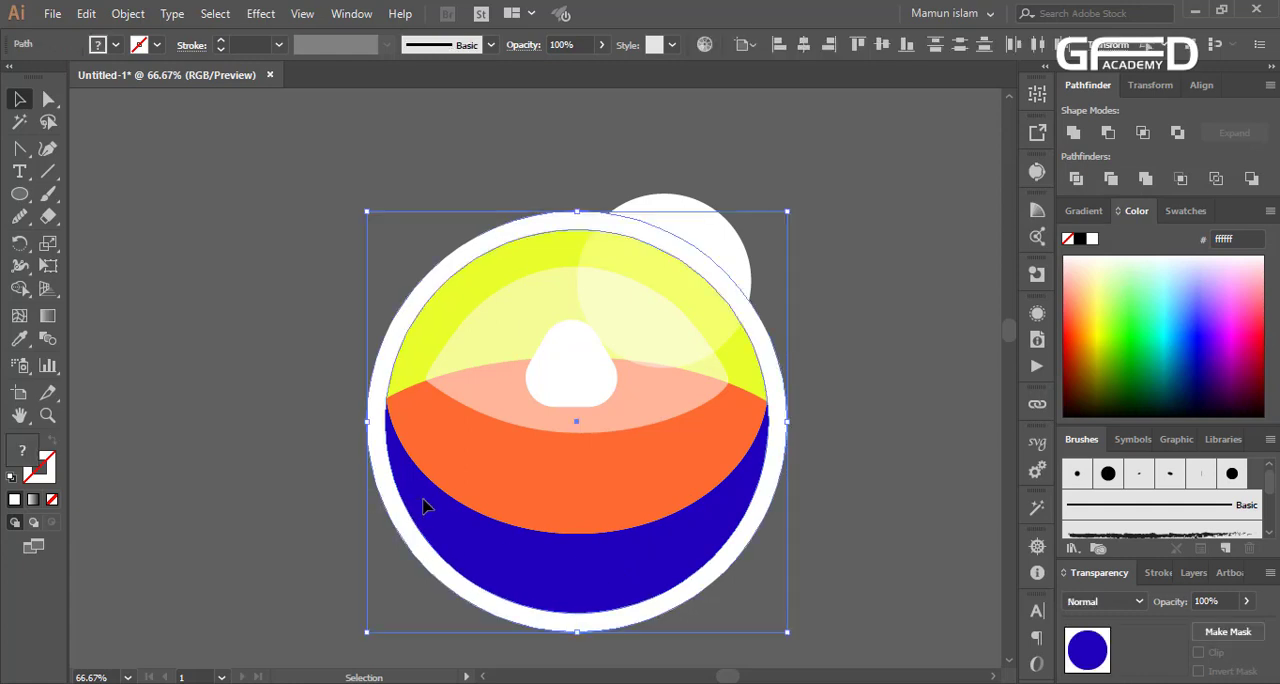
click(1094, 239)
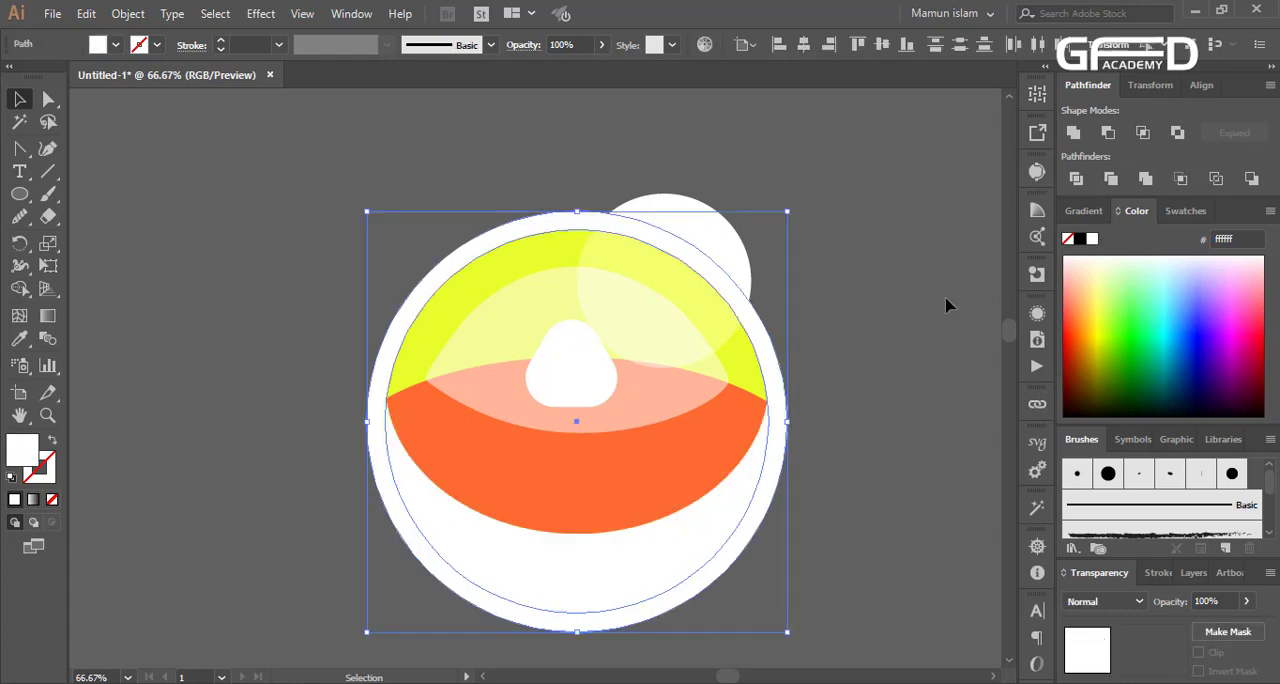
click(889, 322)
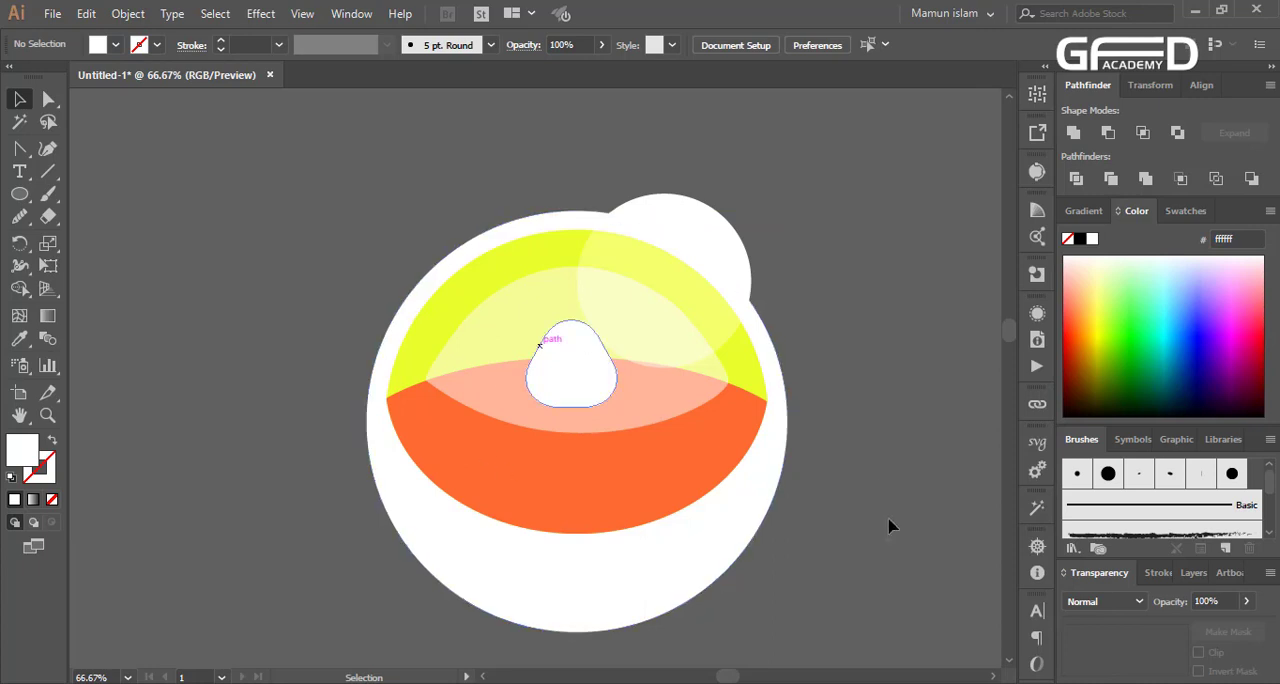
Merge the white ring and inner circle into one shape with the Pathfinder's Divide and Unite operations
click(704, 556)
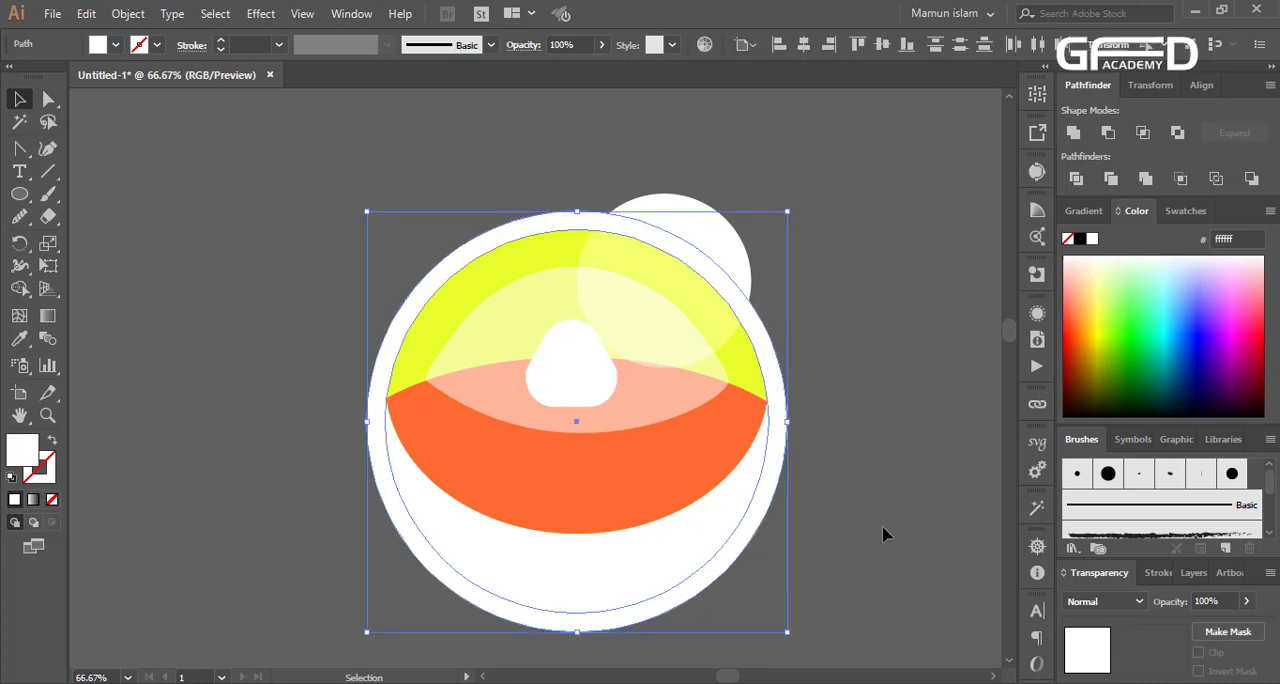
click(1077, 181)
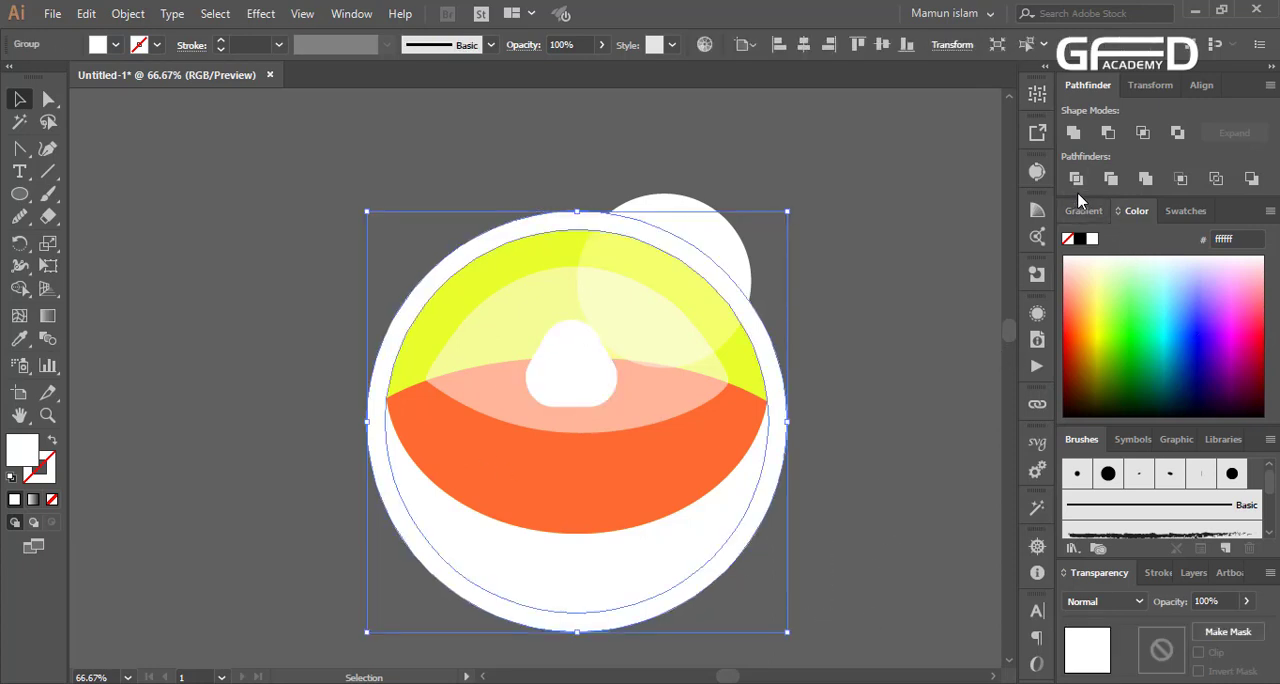
click(1073, 133)
click(910, 424)
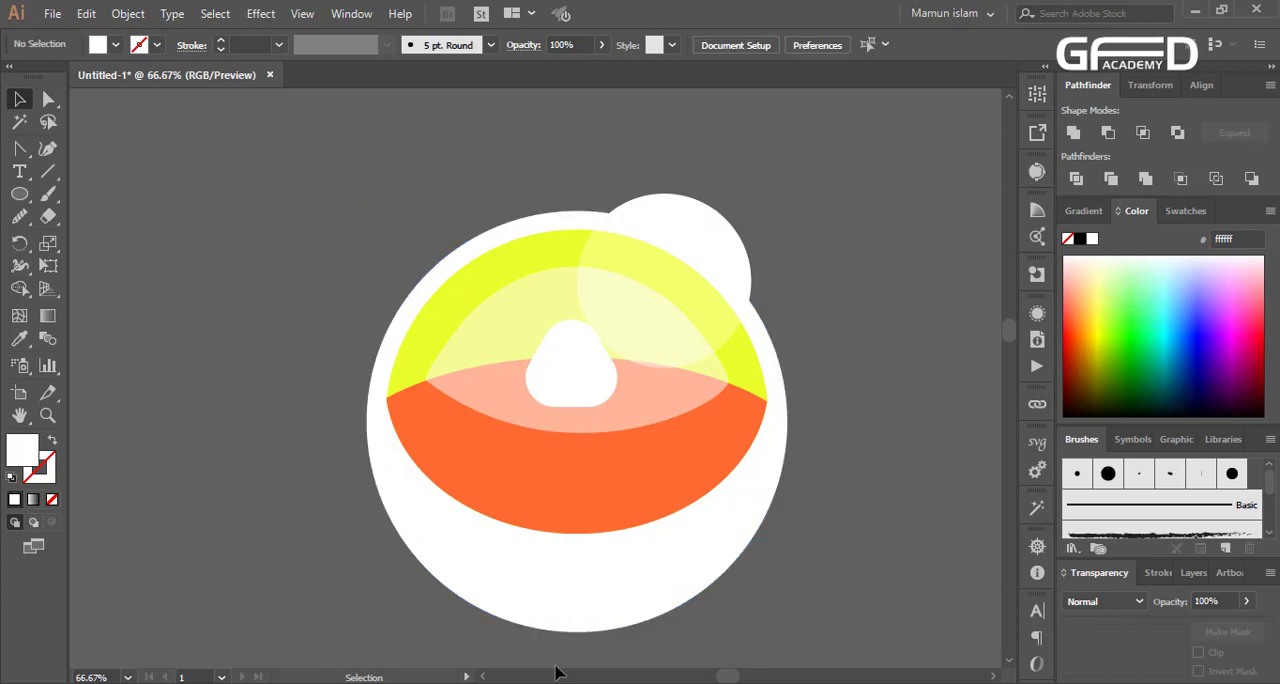
Send the small Soft Light circle to the back of the stacking order
scroll(594, 434, up, 1)
scroll(600, 457, down, 3)
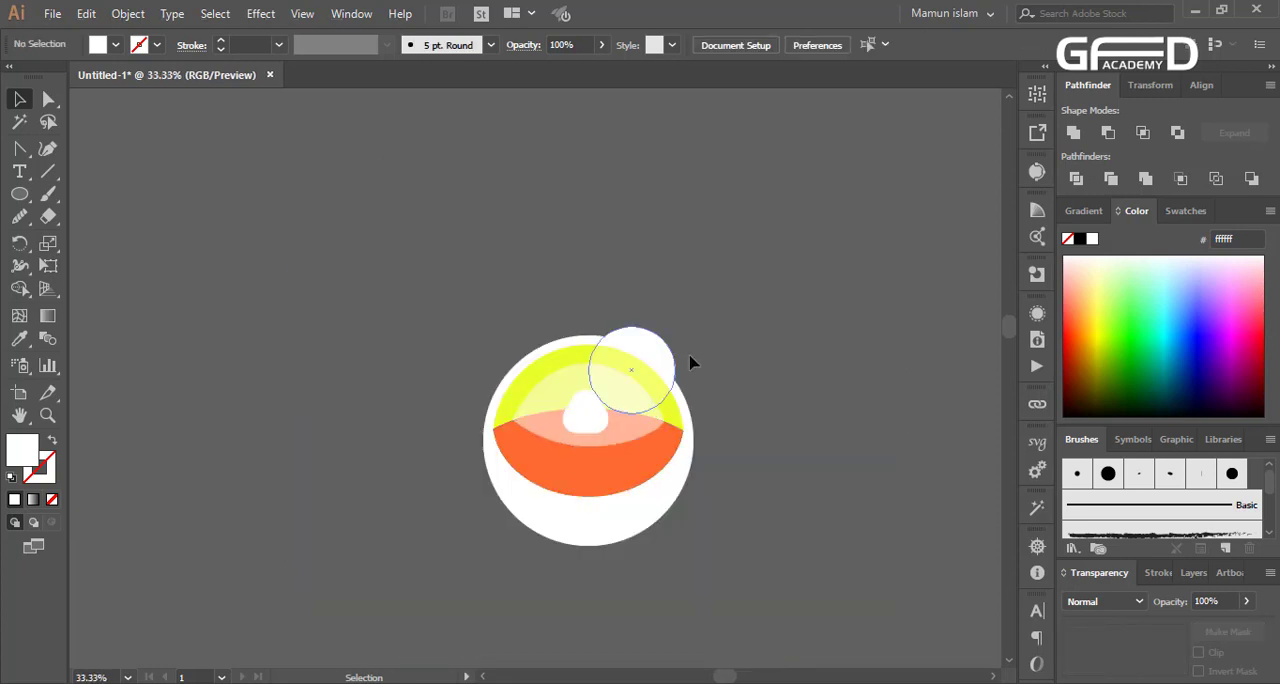
click(660, 366)
scroll(660, 366, up, 3)
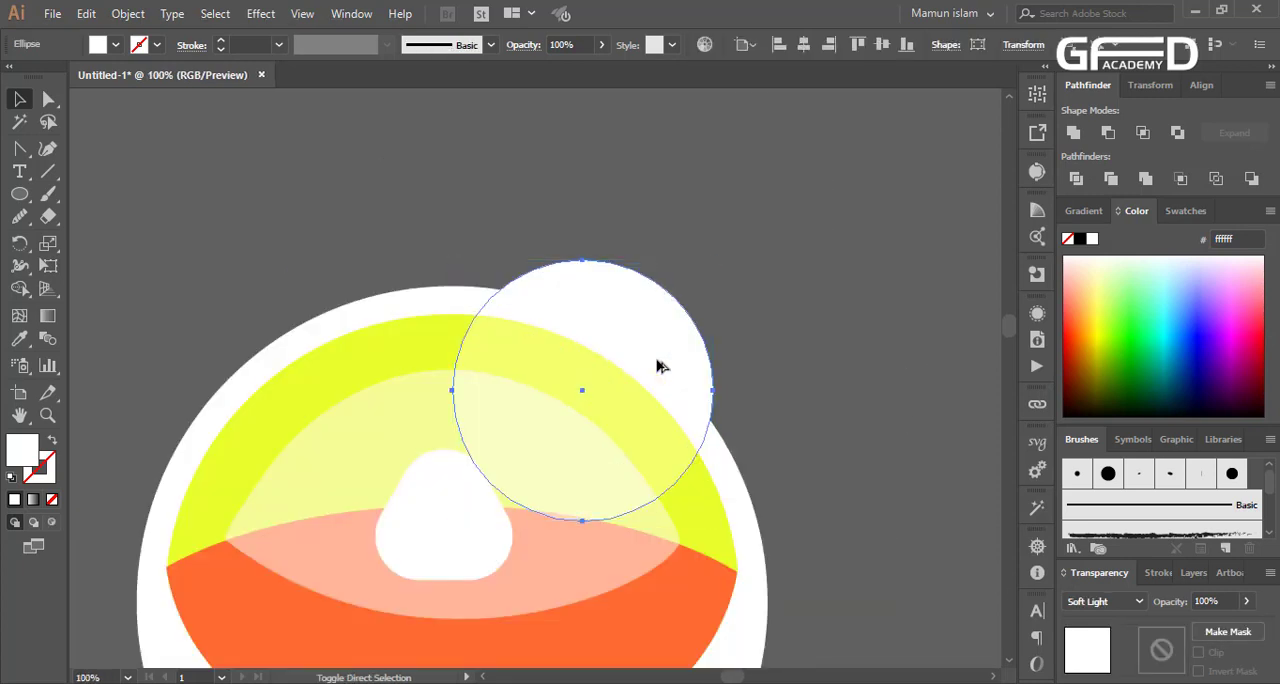
key(ctrl+shift+bracketleft)
click(789, 383)
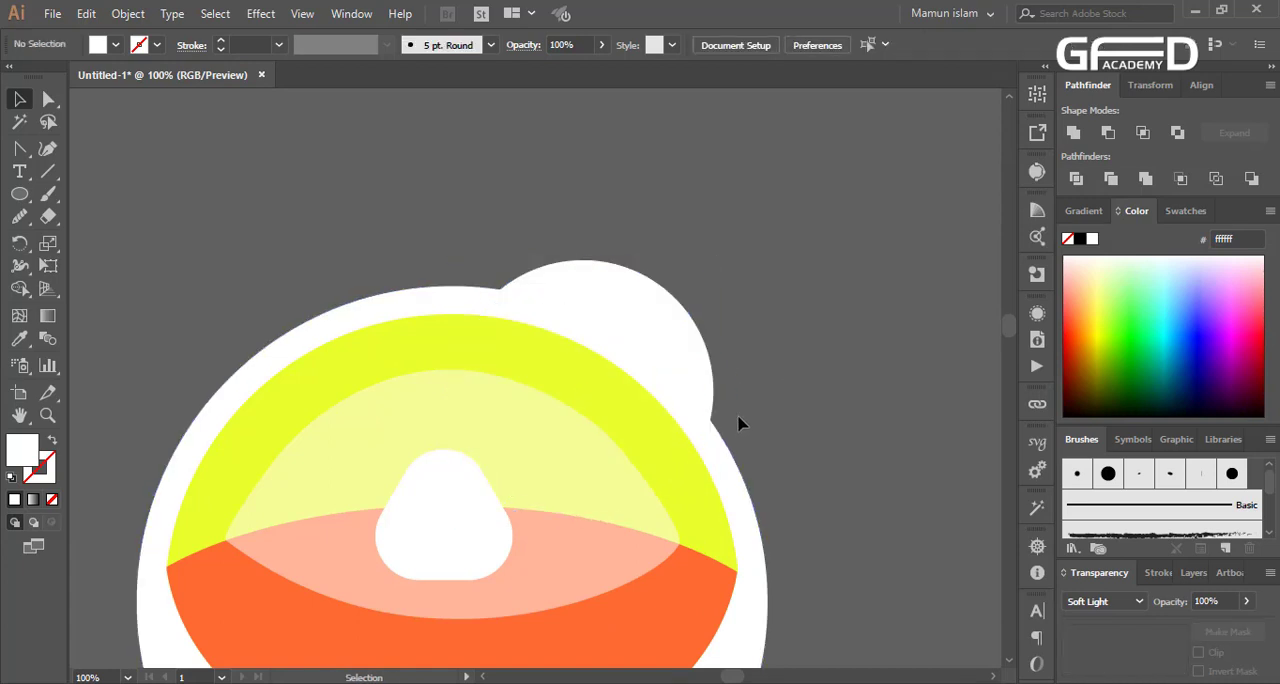
Try to trim the small circle against the yellow band with the Shape Builder tool and undo the trimming
click(596, 347)
click(631, 289)
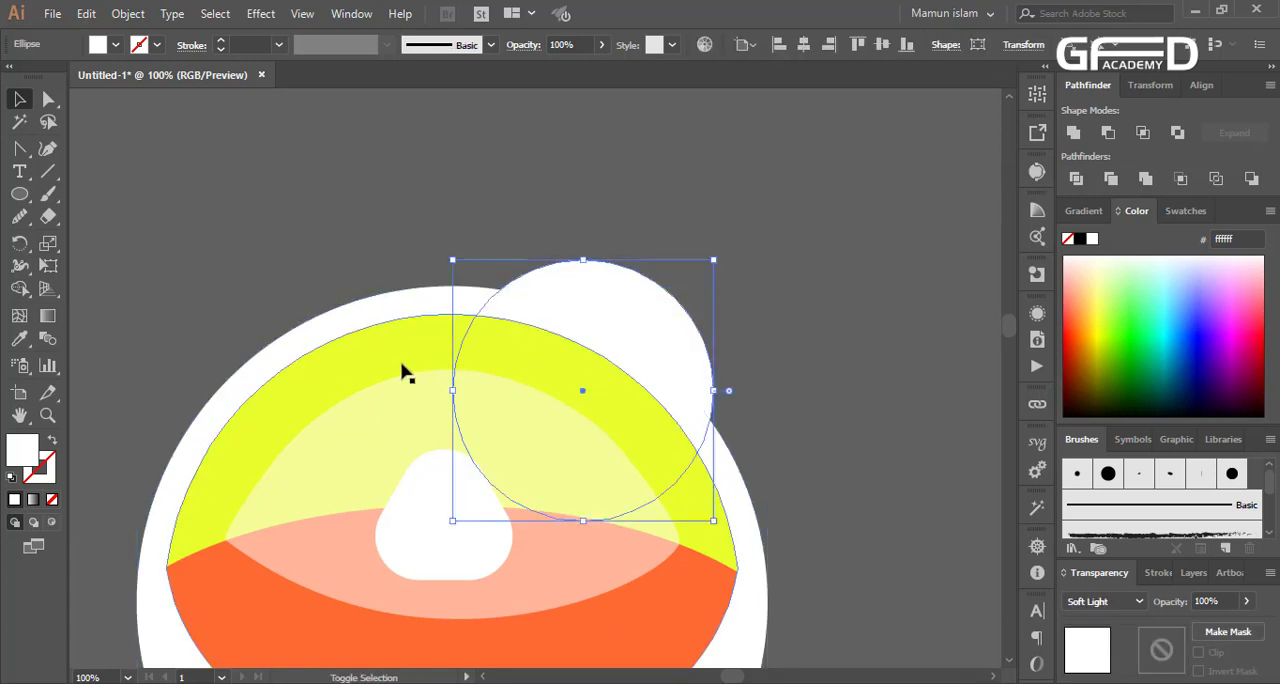
shift+click(401, 363)
click(19, 288)
drag(466, 194, 640, 300)
click(19, 99)
click(729, 397)
scroll(729, 397, down, 1)
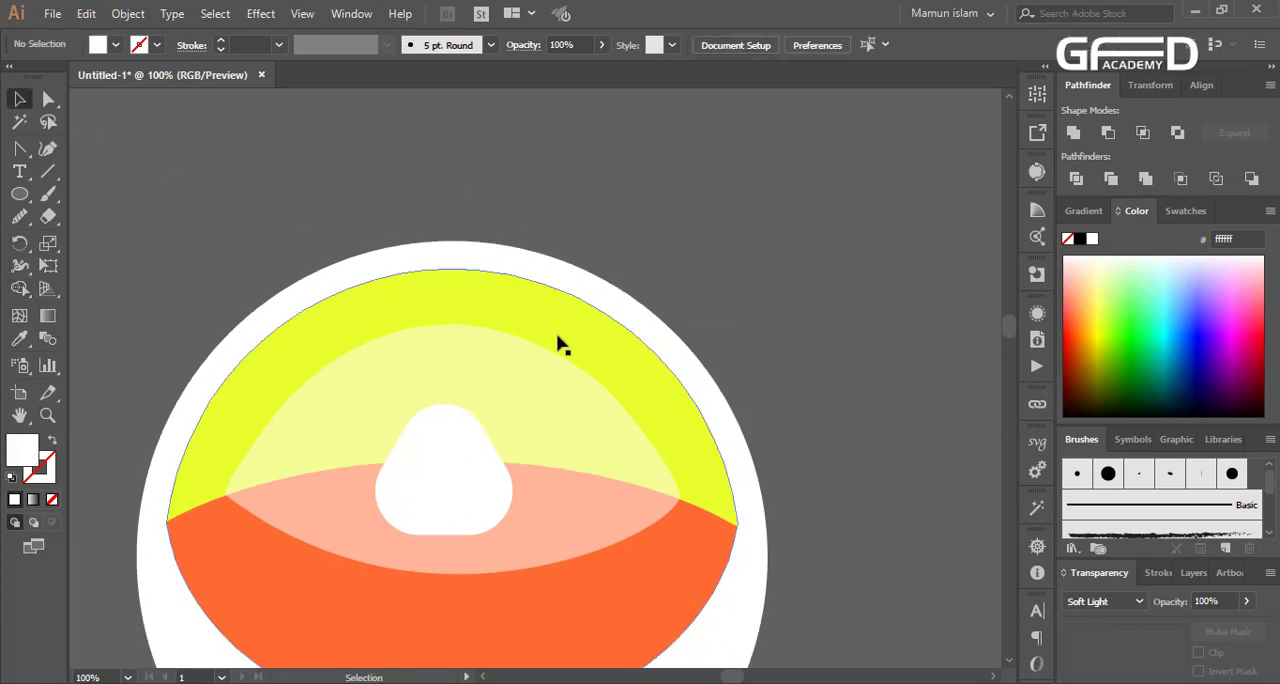
click(557, 336)
click(464, 323)
key(ctrl+z)
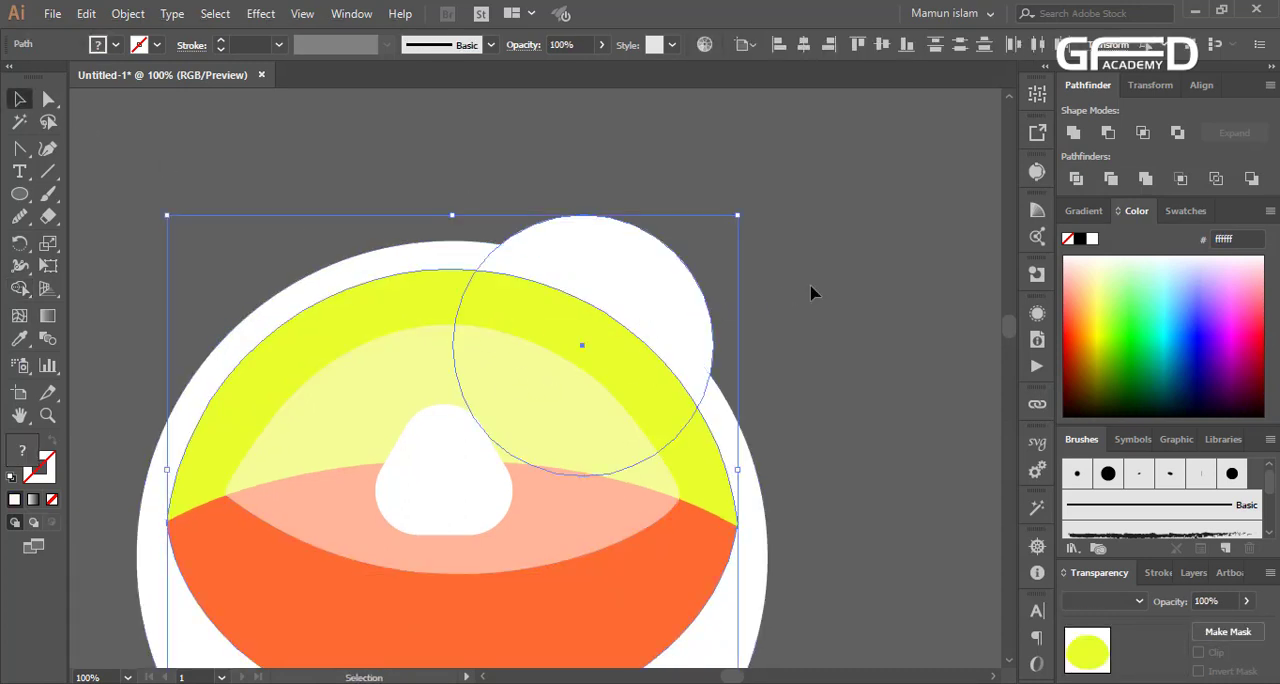
click(811, 287)
Set the small circle's blend mode to Normal and fill it with bright green (#17ff56)
click(665, 300)
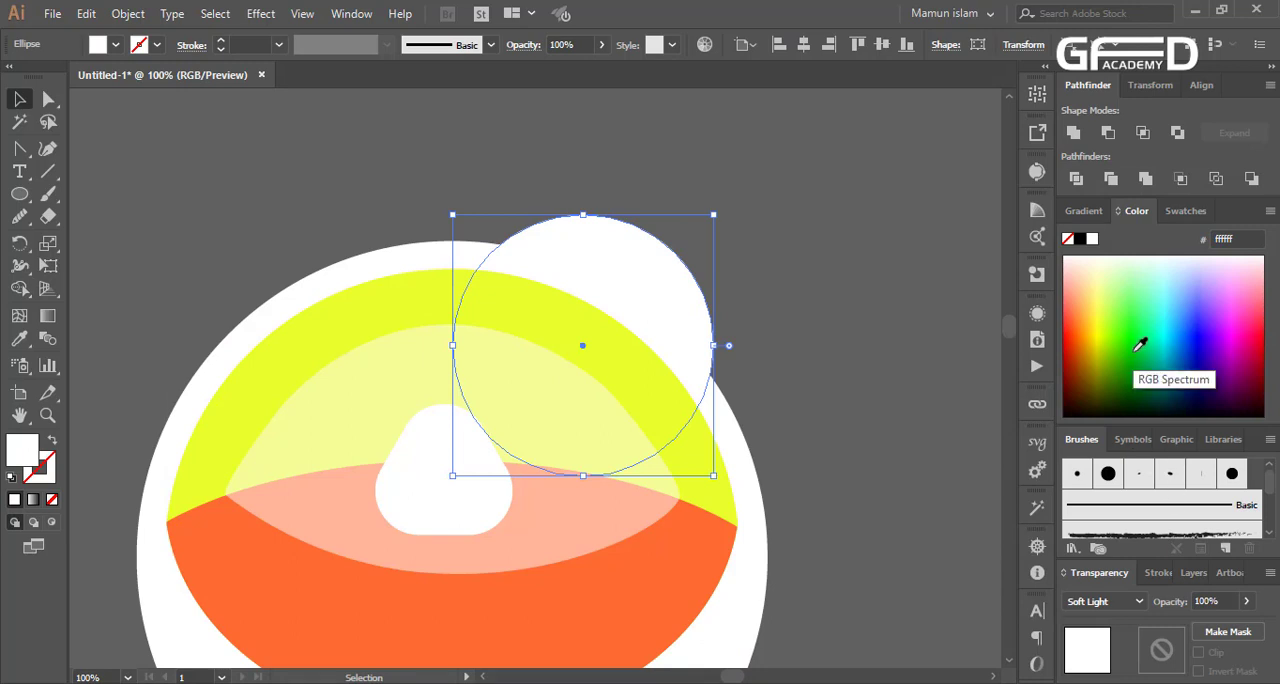
click(1112, 601)
click(1099, 247)
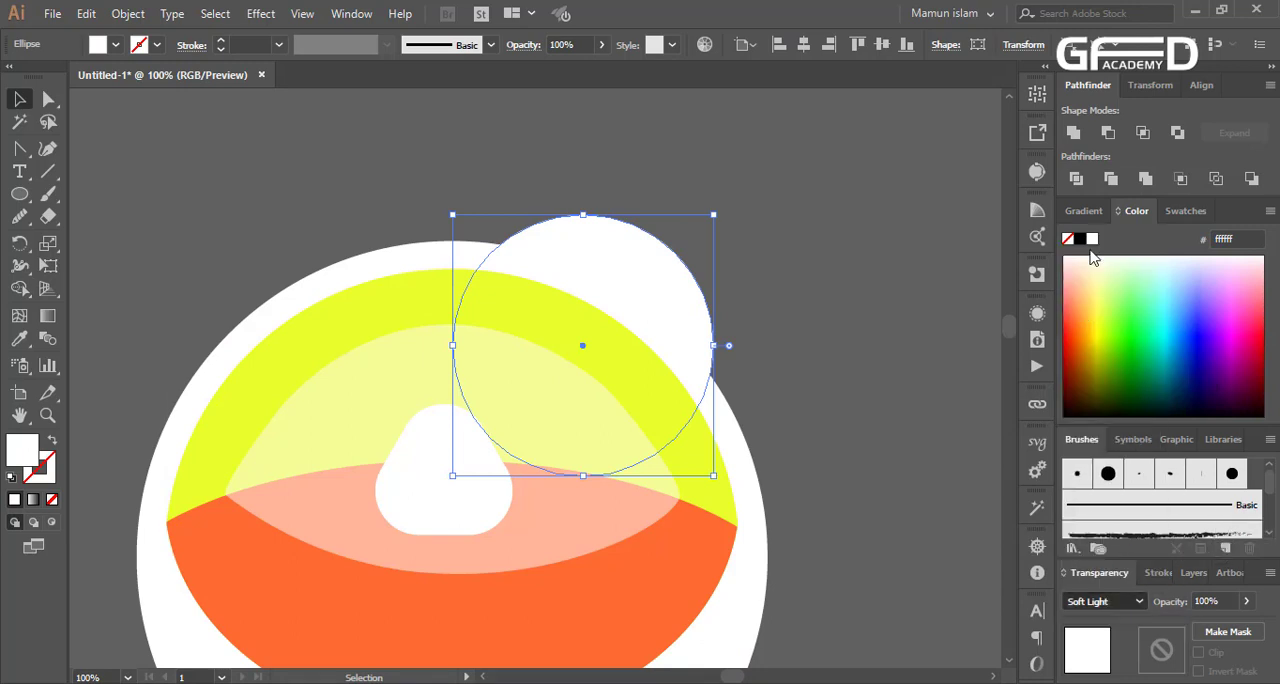
click(1145, 320)
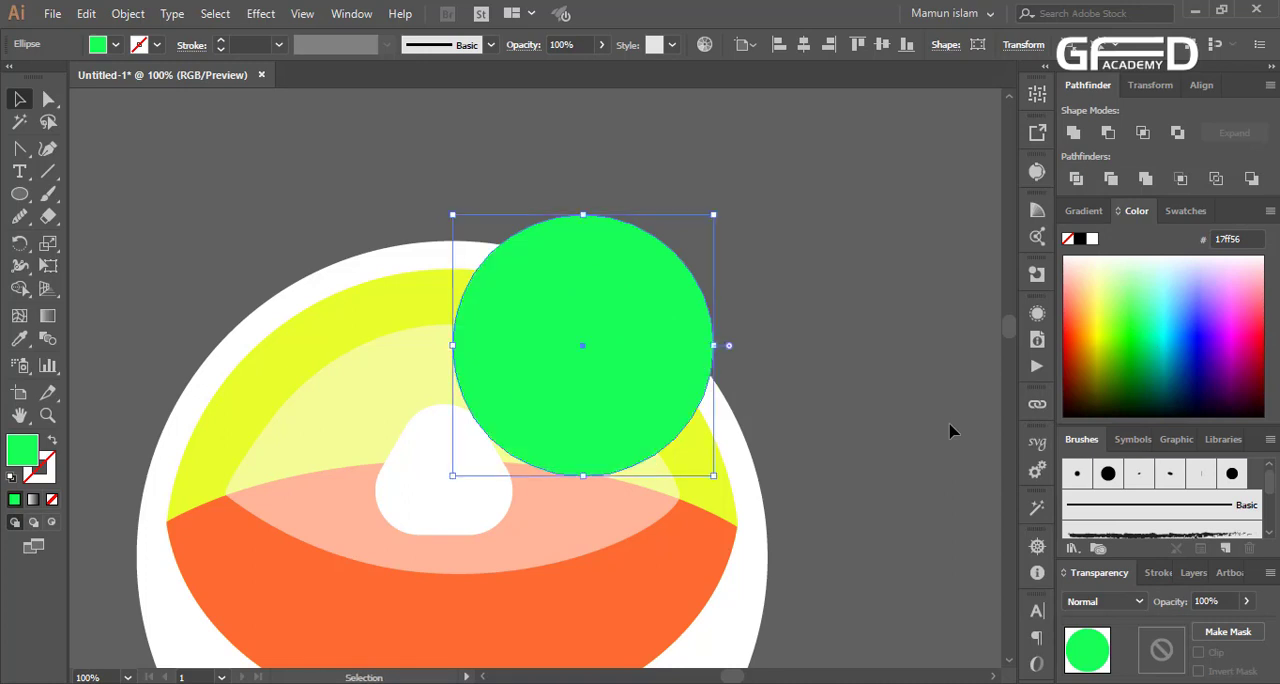
Trim the green circle to the edge of the yellow band with the Shape Builder tool
shift+click(399, 299)
key(shift+m)
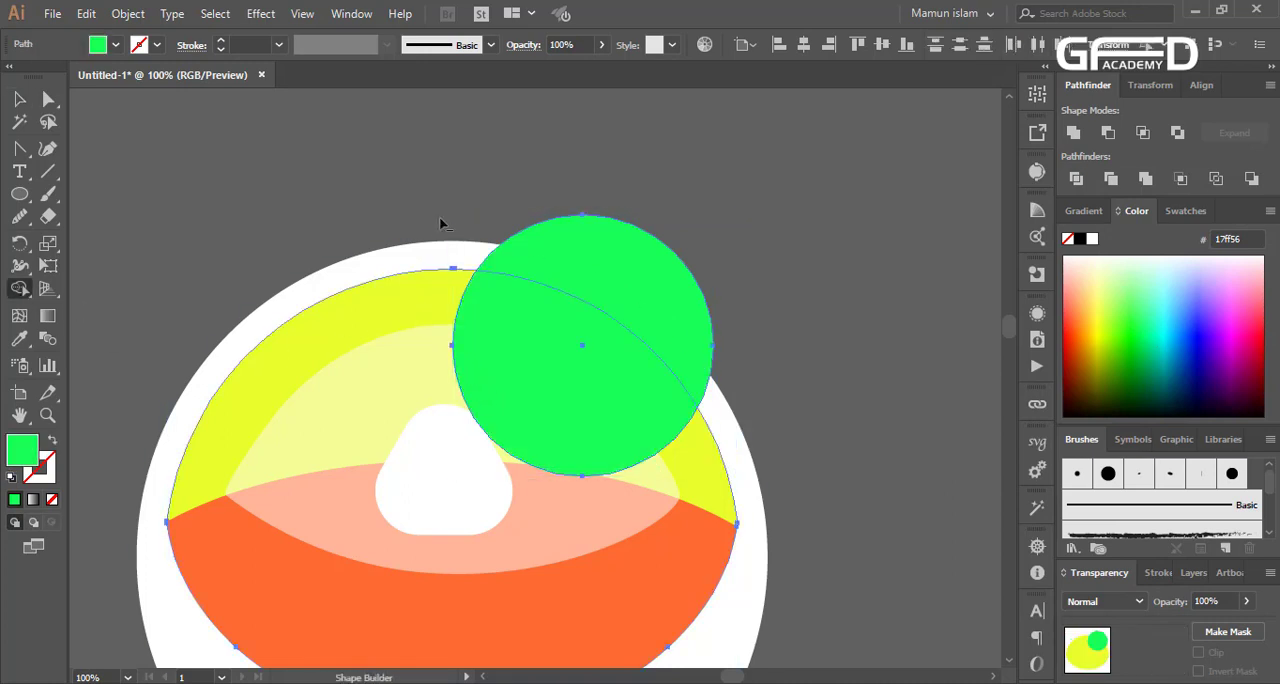
alt+click(634, 258)
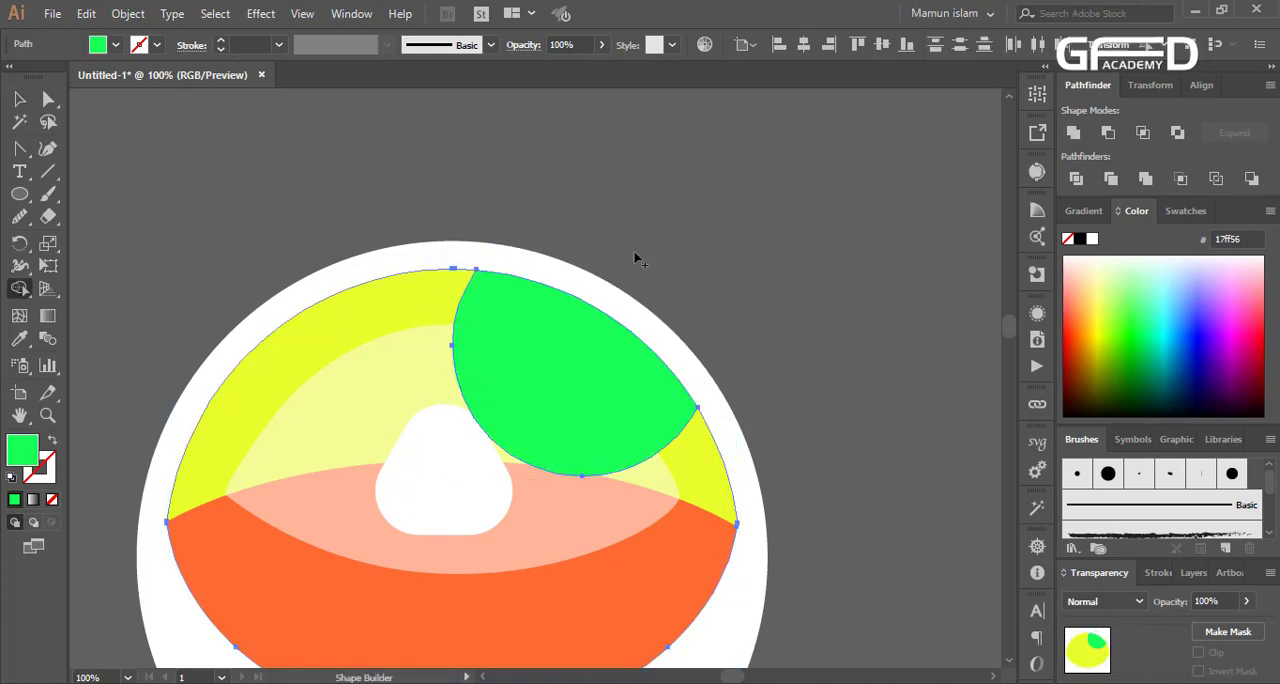
click(18, 100)
click(366, 249)
Fill the trimmed green shape with white and set its blend mode to Soft Light
click(557, 391)
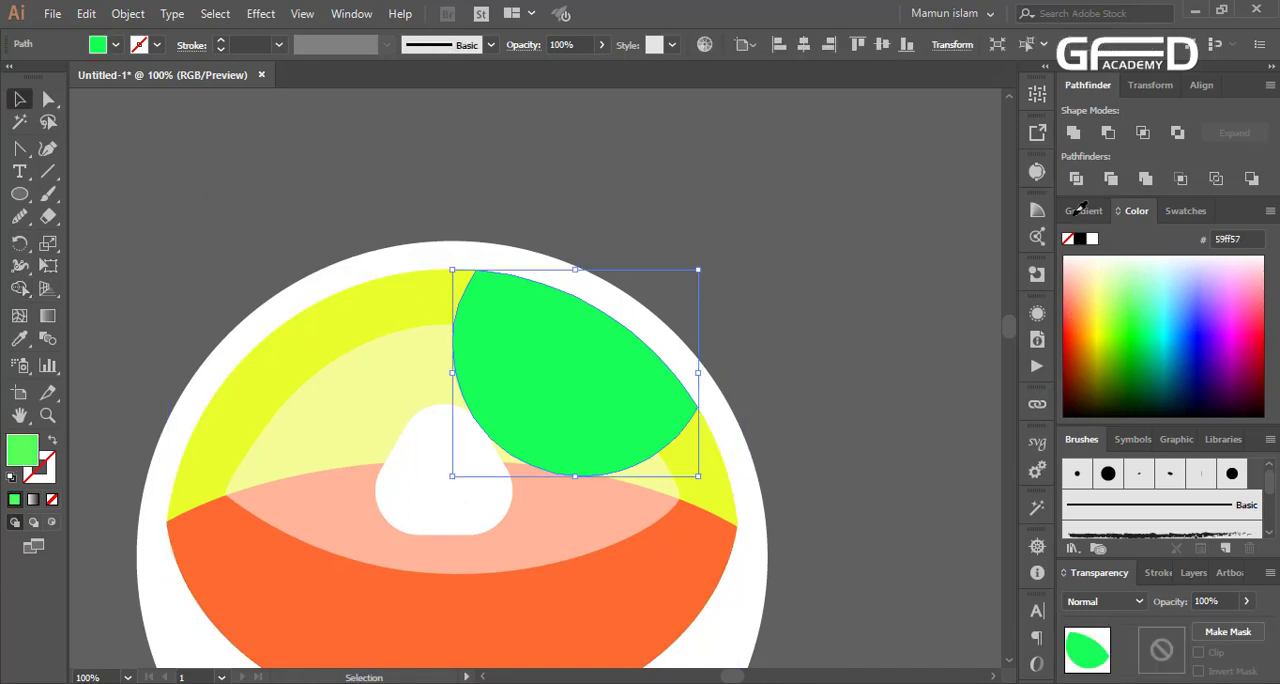
click(1091, 238)
click(1139, 601)
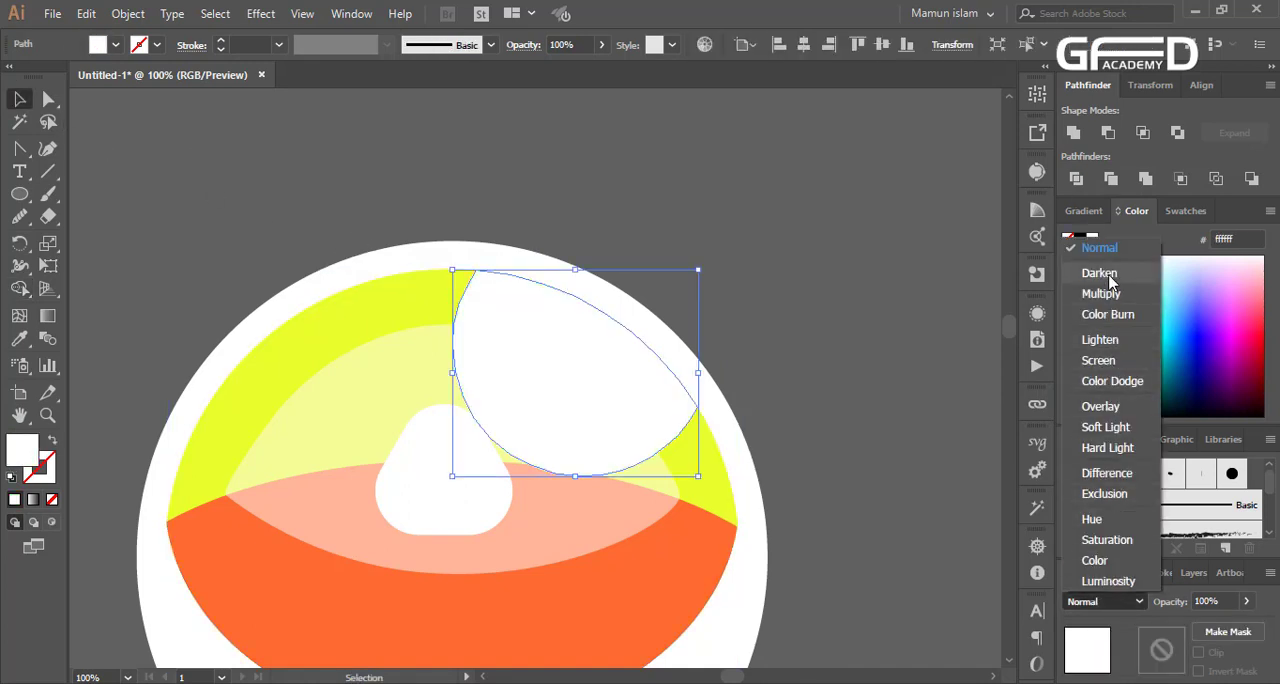
click(1105, 428)
click(812, 426)
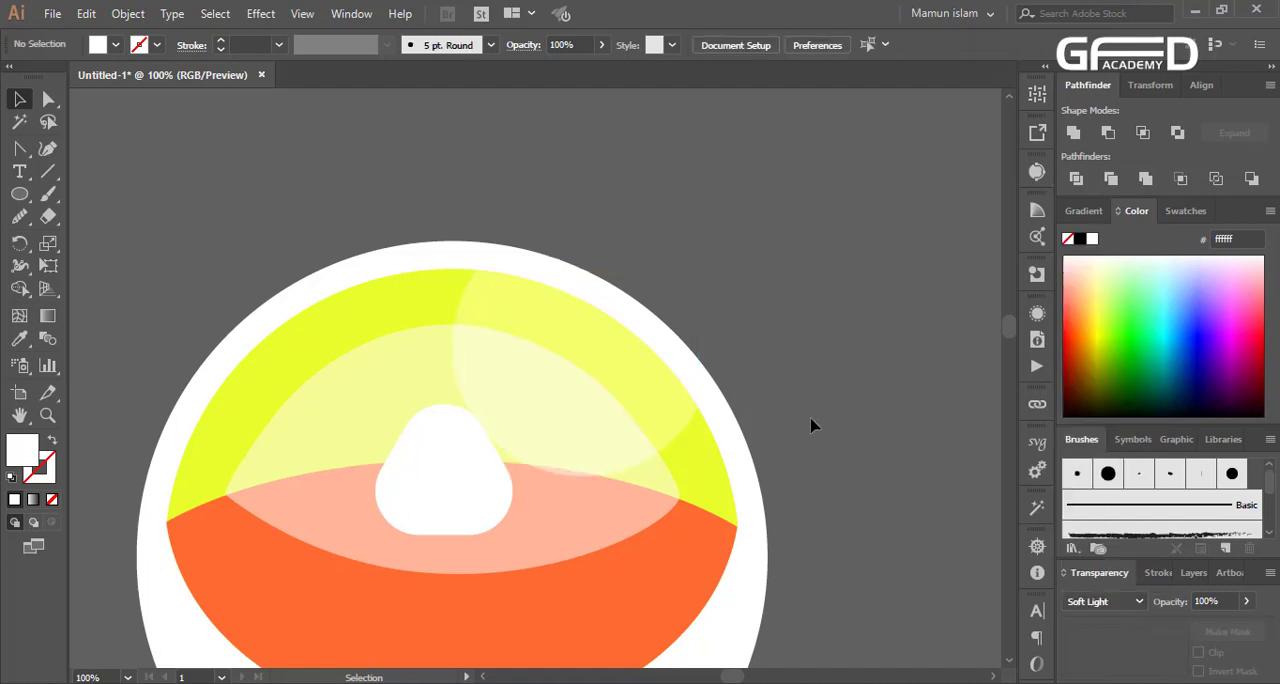
click(603, 393)
click(1094, 606)
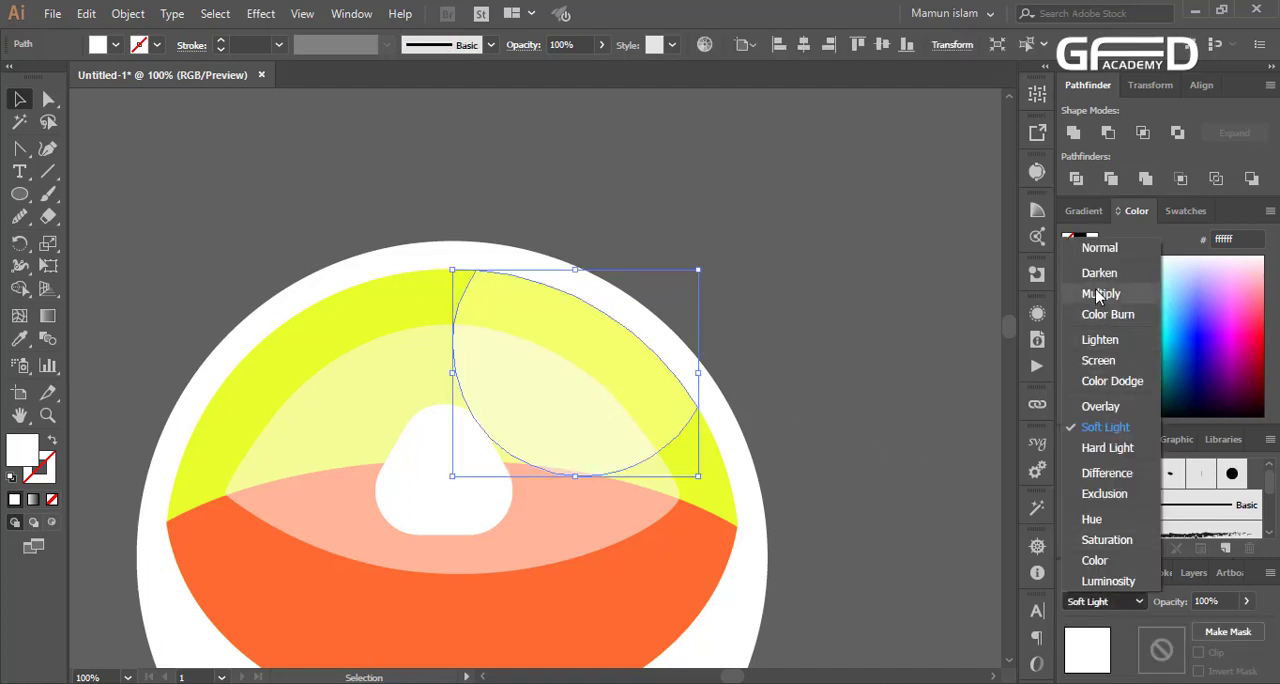
click(780, 350)
click(766, 354)
Recolour the yellow band blue (#0098db)
click(390, 332)
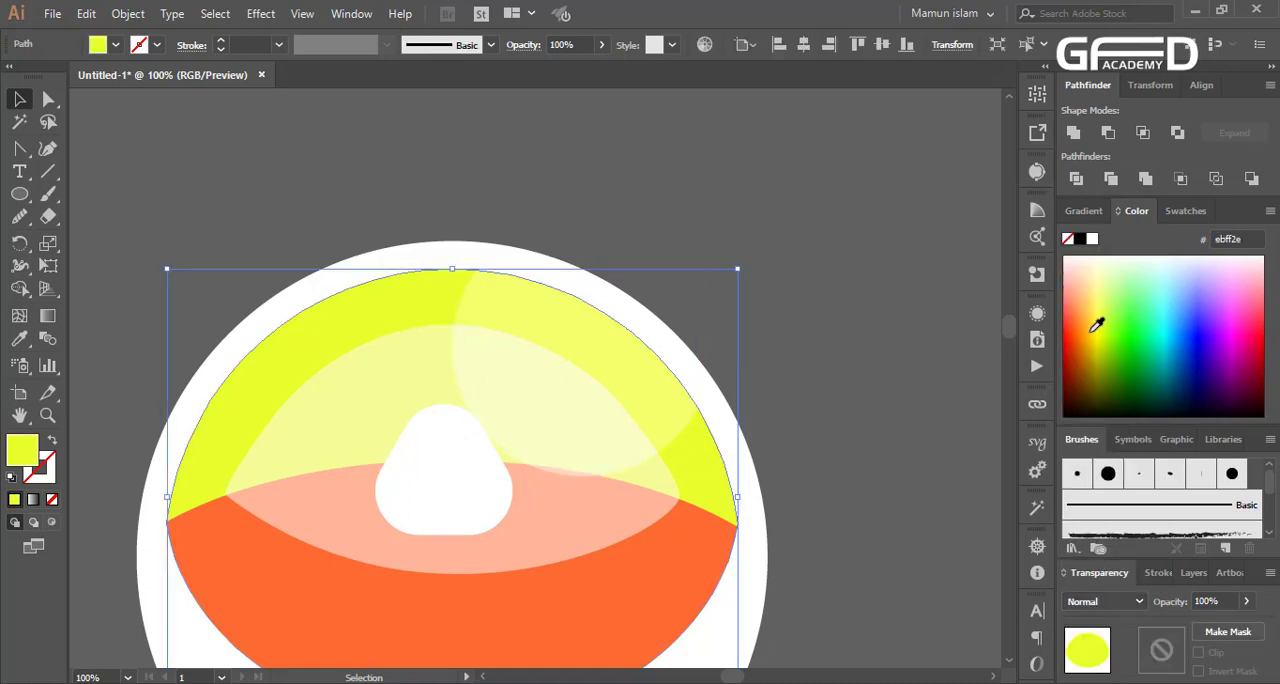
drag(1145, 318, 1179, 340)
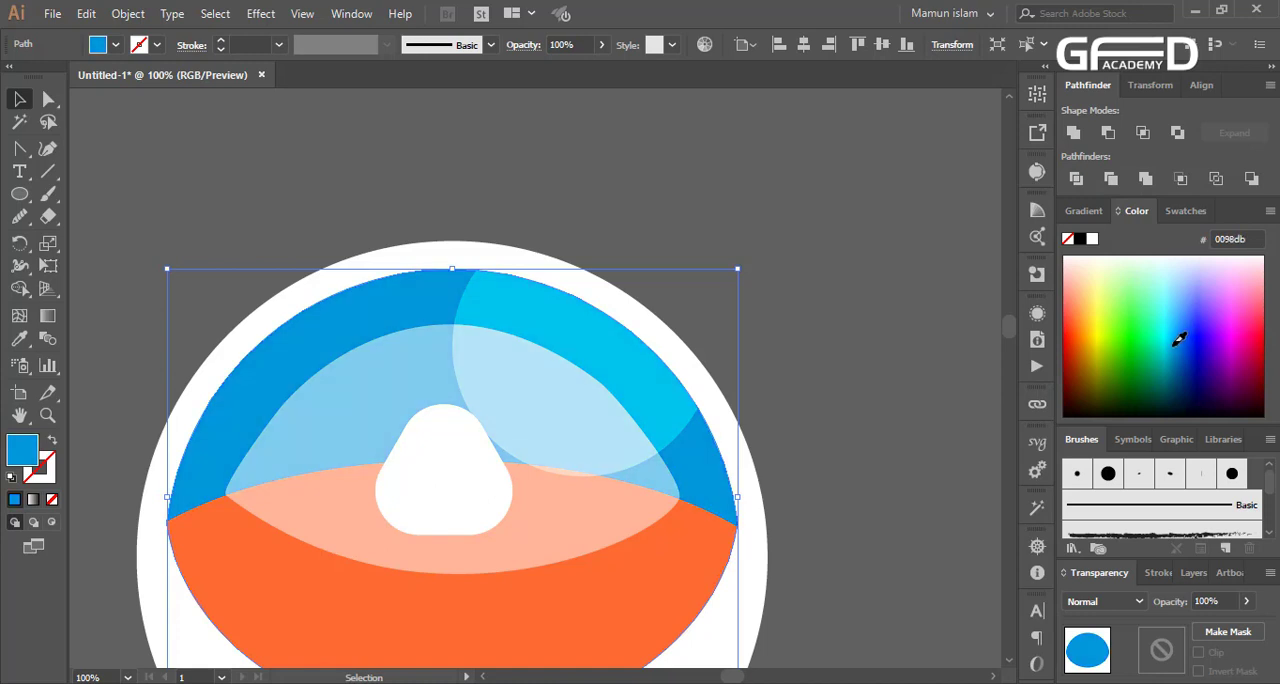
click(903, 402)
Move the Soft Light highlight slightly up and outward and trim its overhang beyond the blue band with the Shape Builder tool
scroll(731, 451, down, 3)
drag(585, 257, 600, 249)
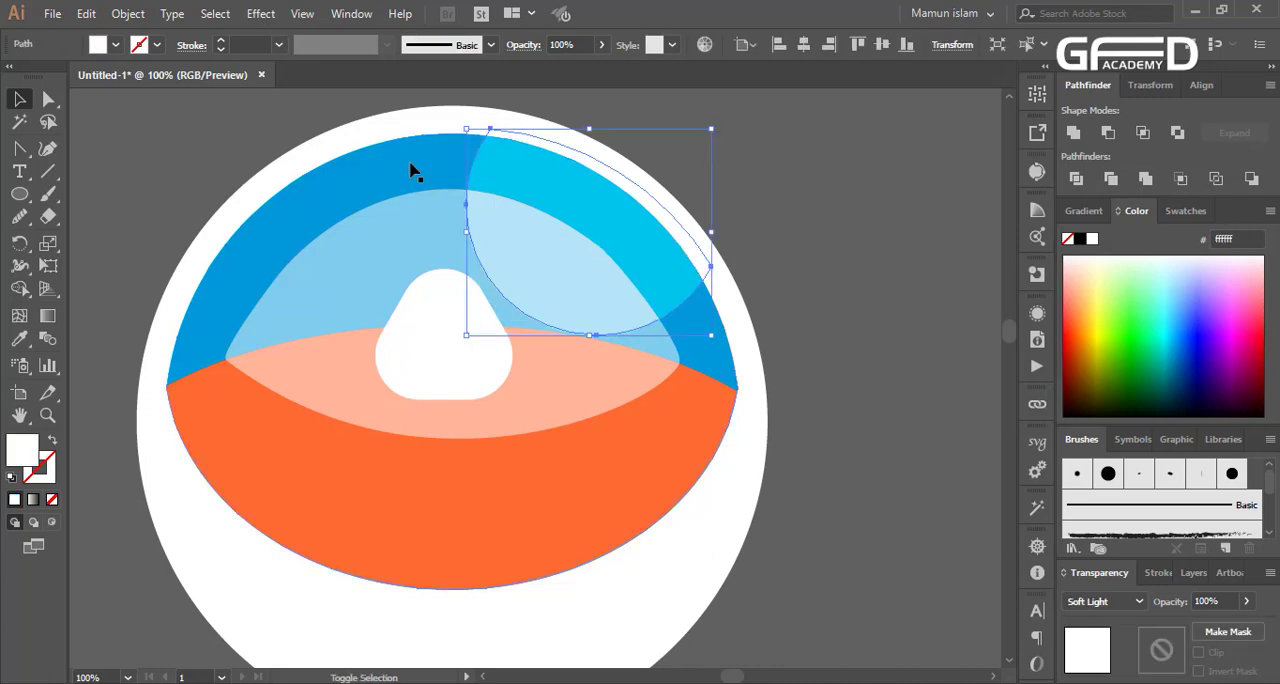
key(ctrl+a)
click(19, 288)
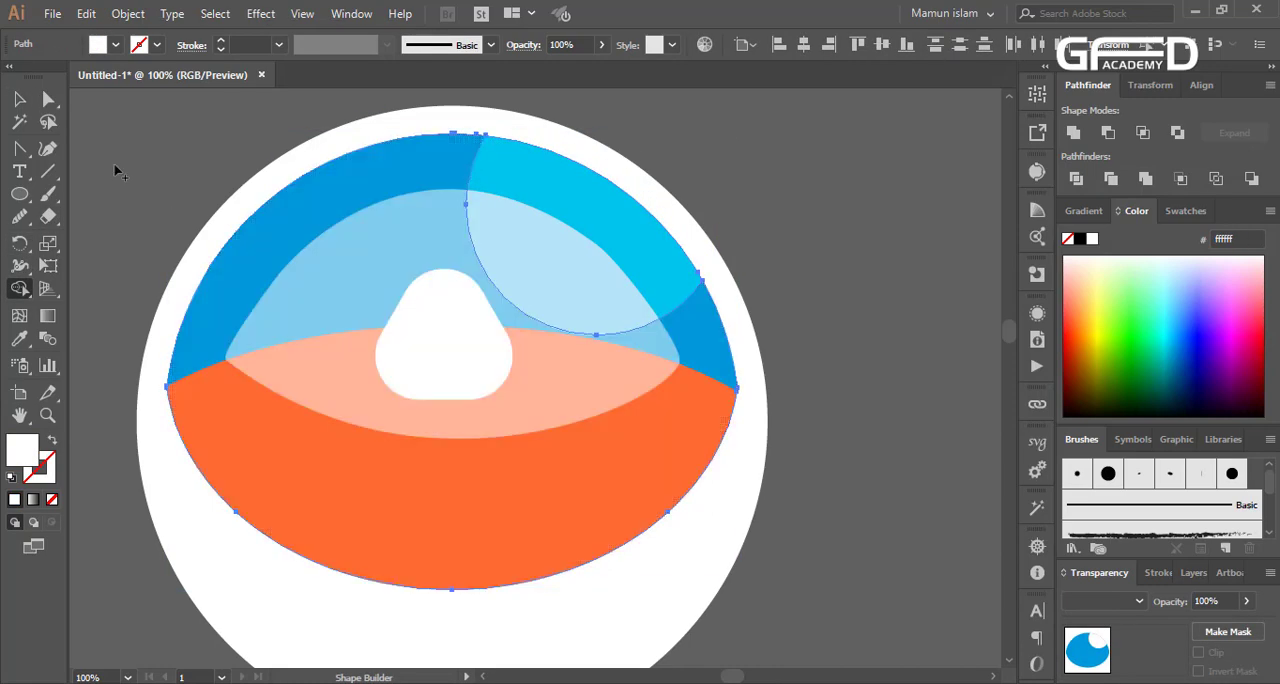
click(19, 99)
click(752, 124)
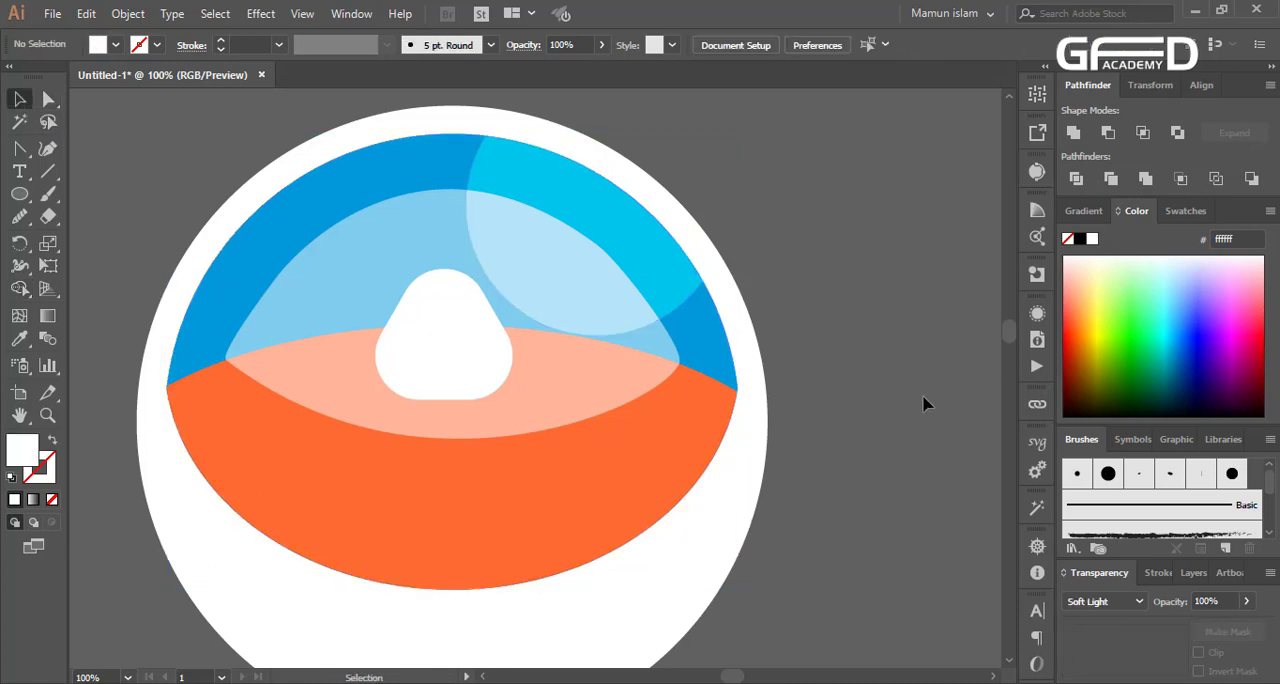
Flatten the orange band by pulling its upper edge down while keeping its lower edge in place
scroll(522, 477, down, 2)
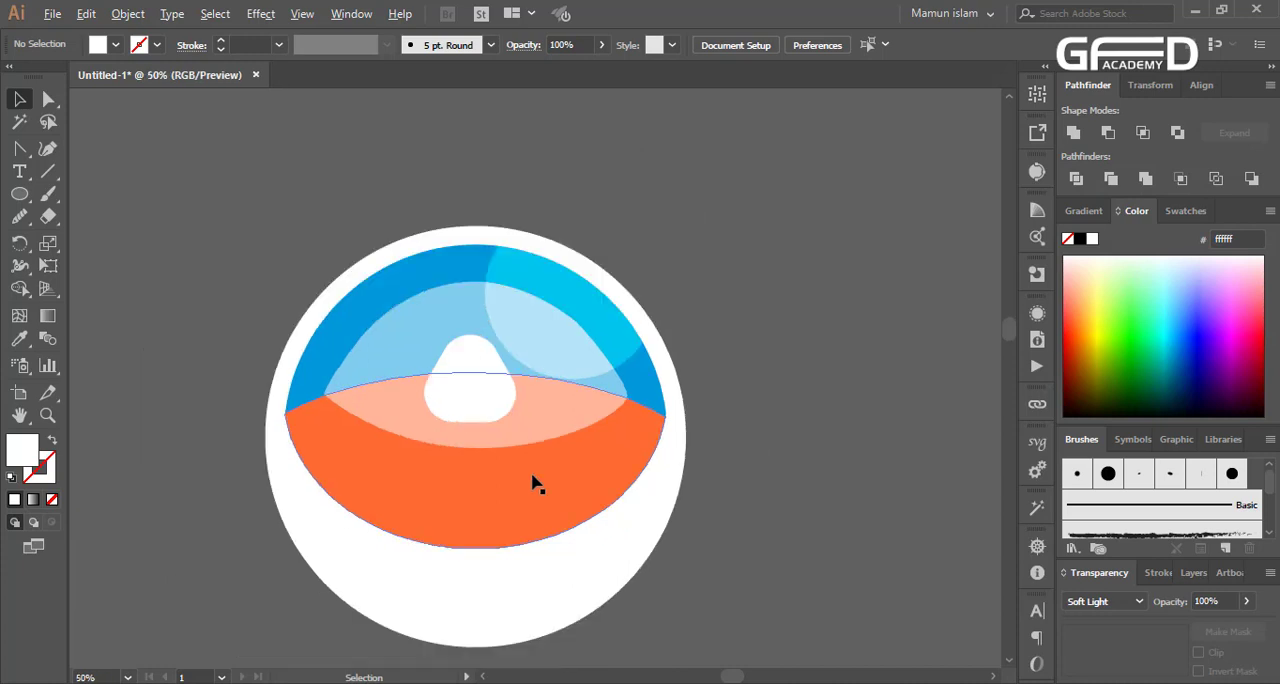
scroll(598, 517, down, 3)
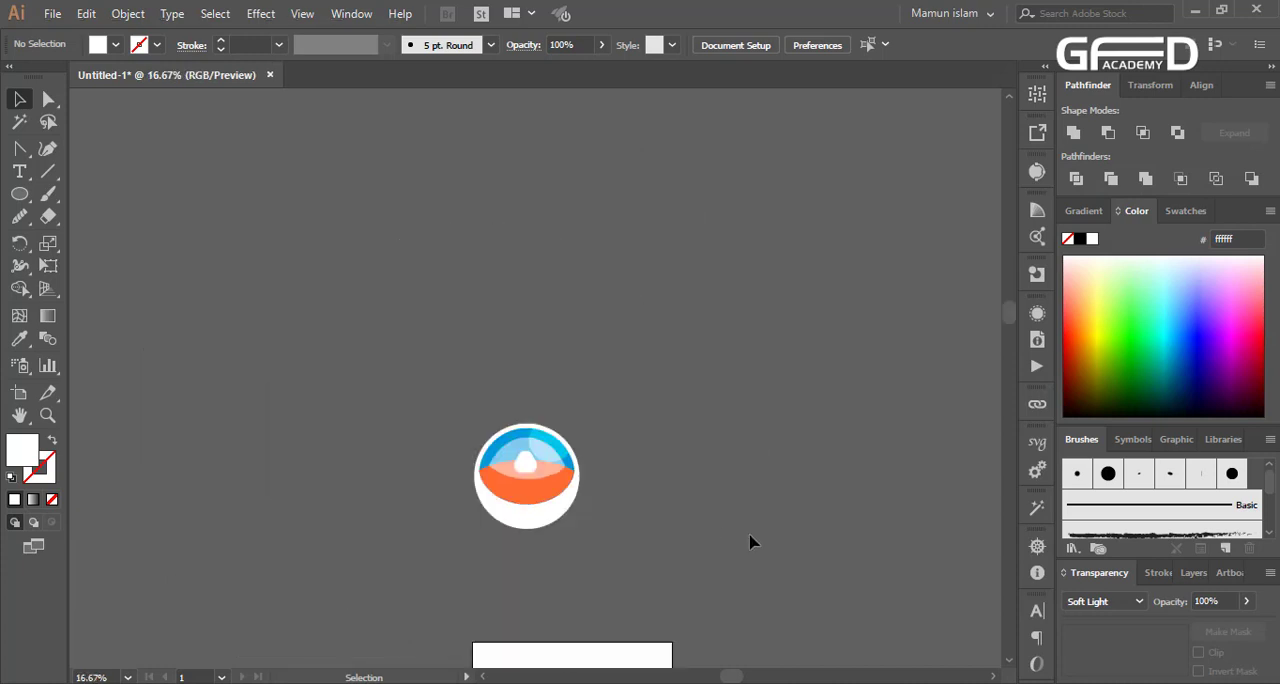
scroll(752, 541, down, 2)
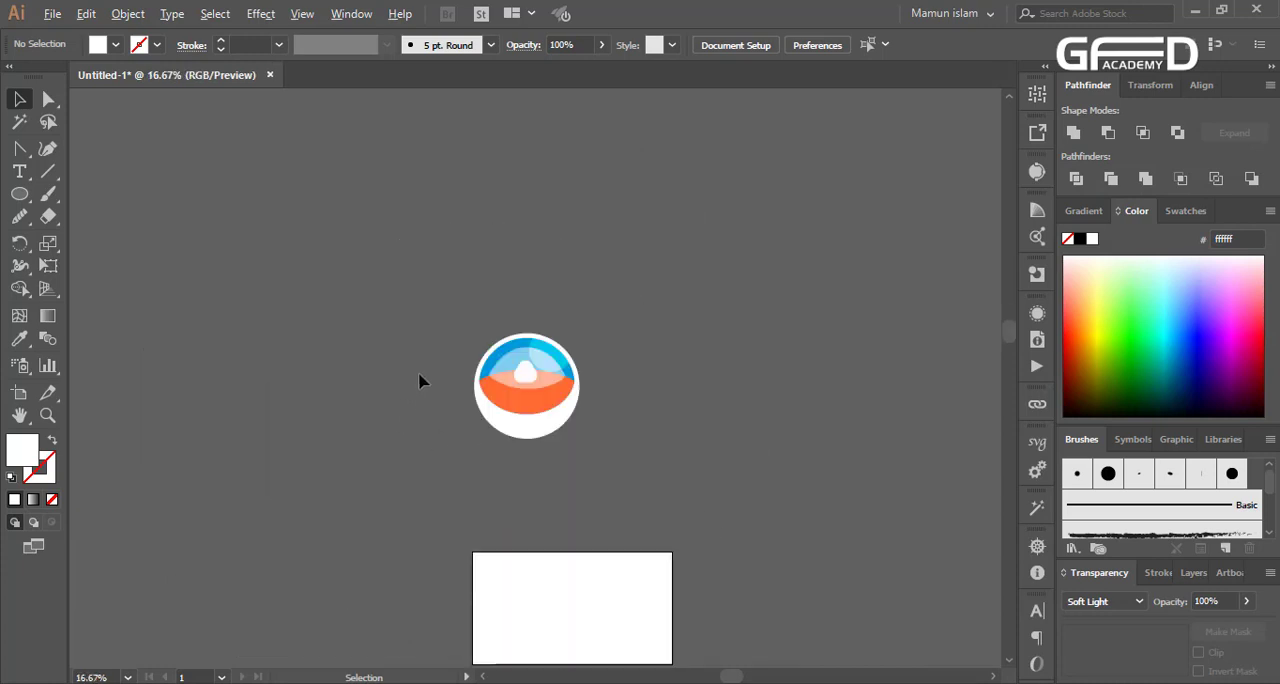
scroll(522, 380, up, 5)
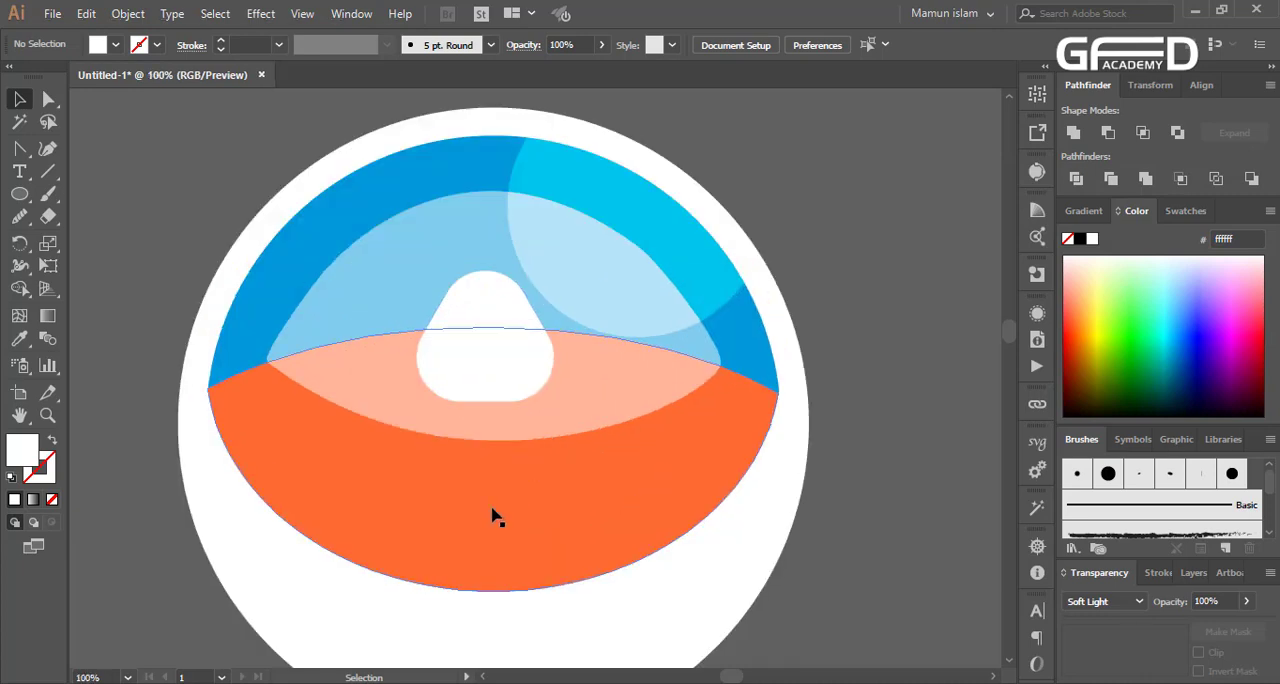
click(514, 463)
drag(499, 330, 503, 413)
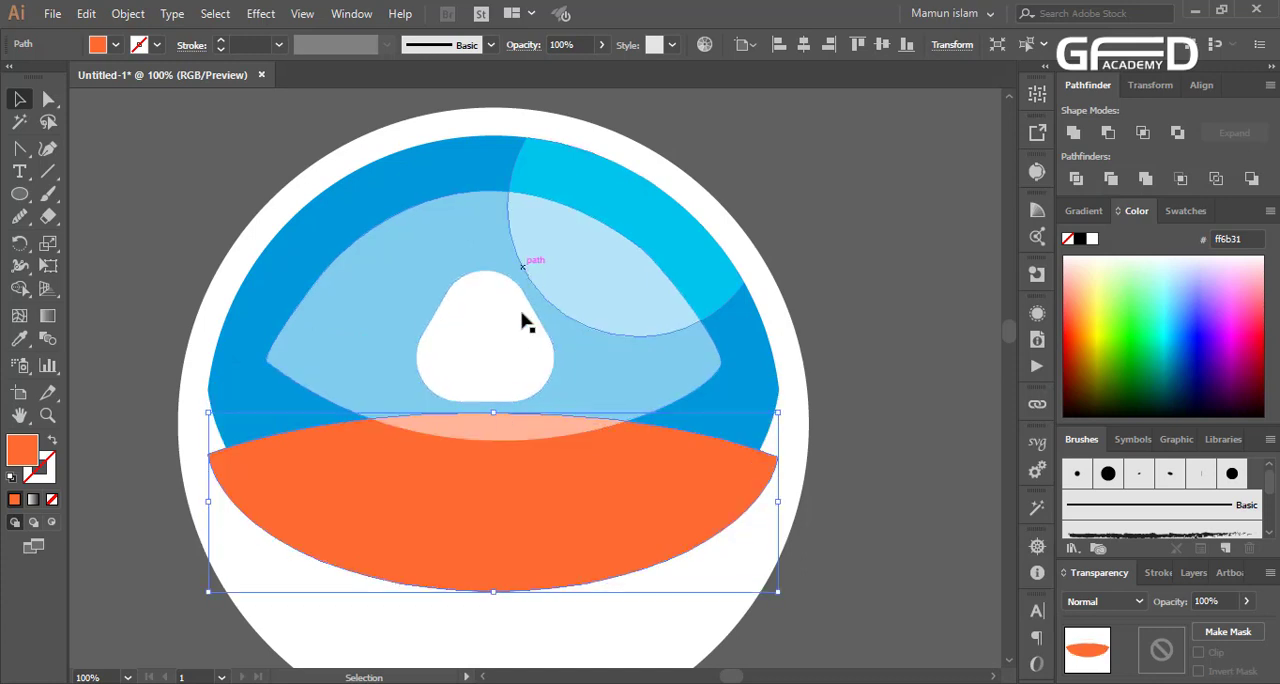
Move the white rounded triangle and the translucent highlight together down to overlap the orange band
click(460, 360)
shift+click(418, 340)
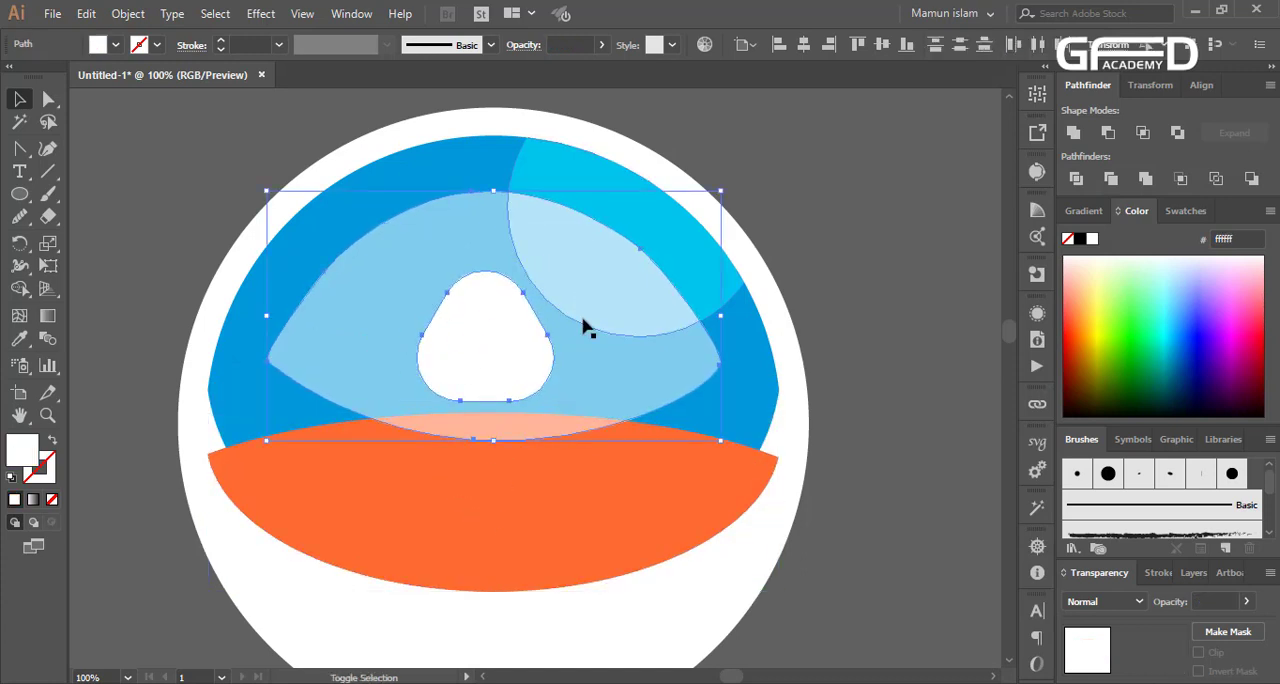
drag(575, 392, 583, 430)
scroll(420, 468, down, 1)
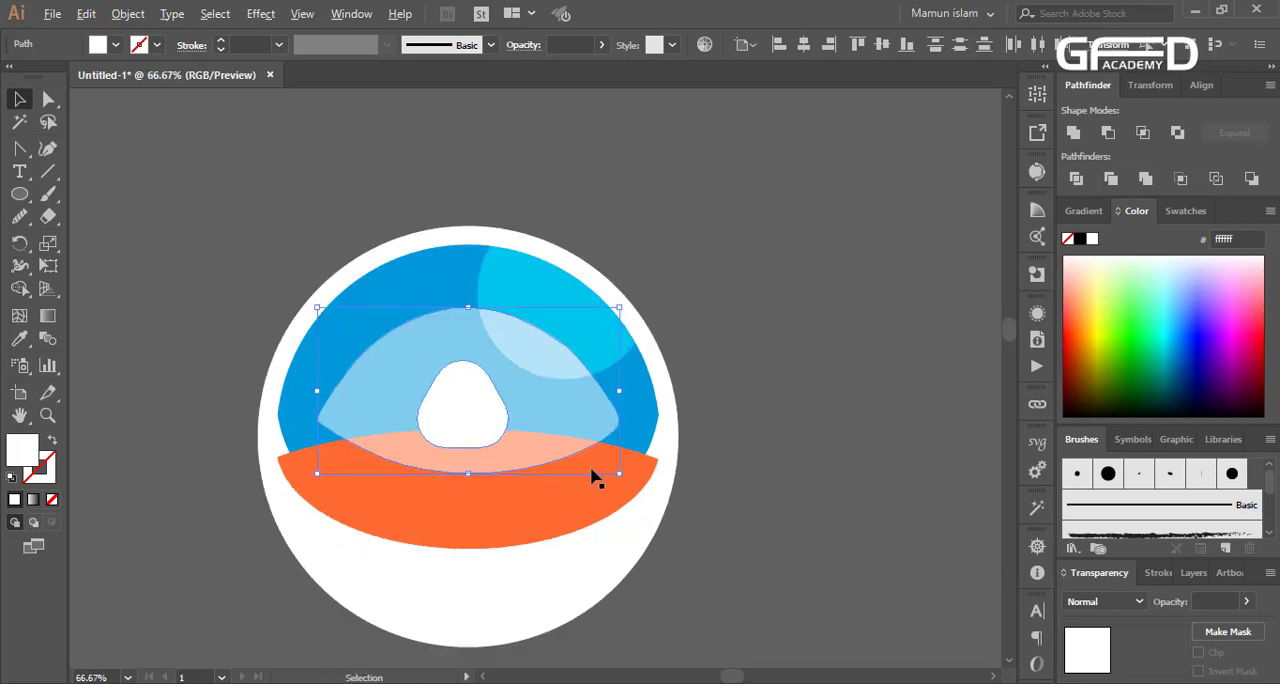
scroll(604, 486, down, 1)
click(756, 461)
Delete the translucent highlight around the white triangle
scroll(406, 469, up, 1)
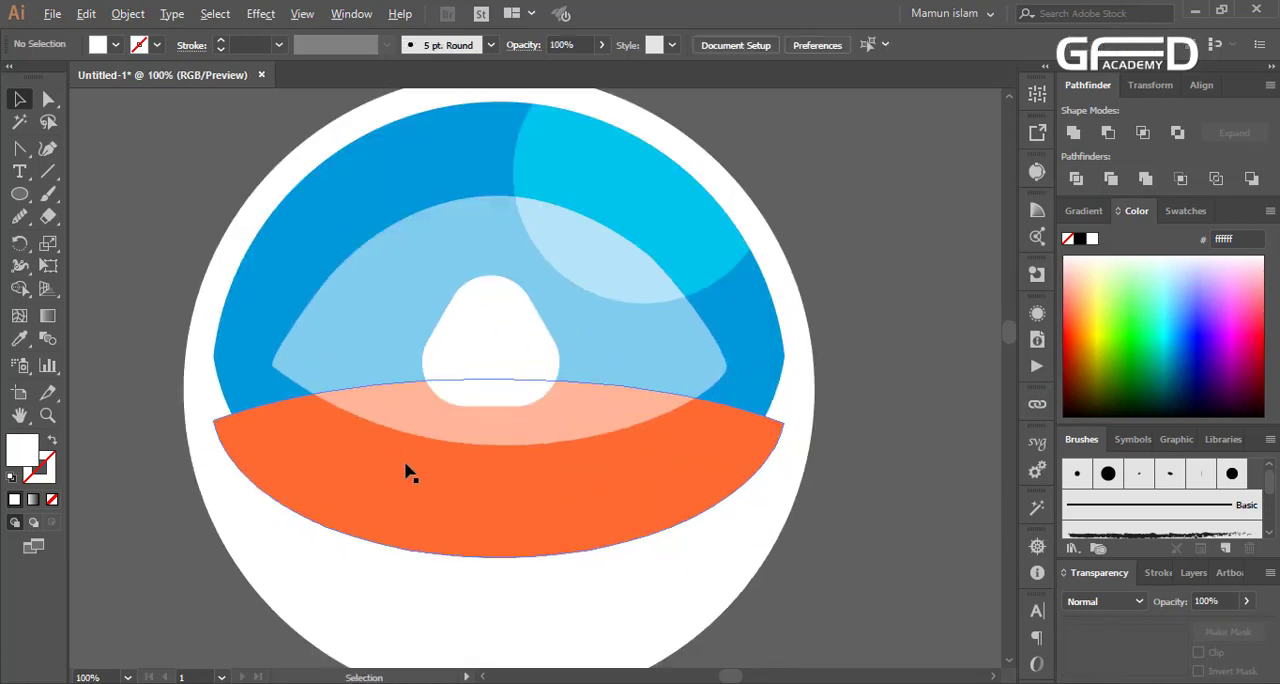
click(398, 313)
key(Delete)
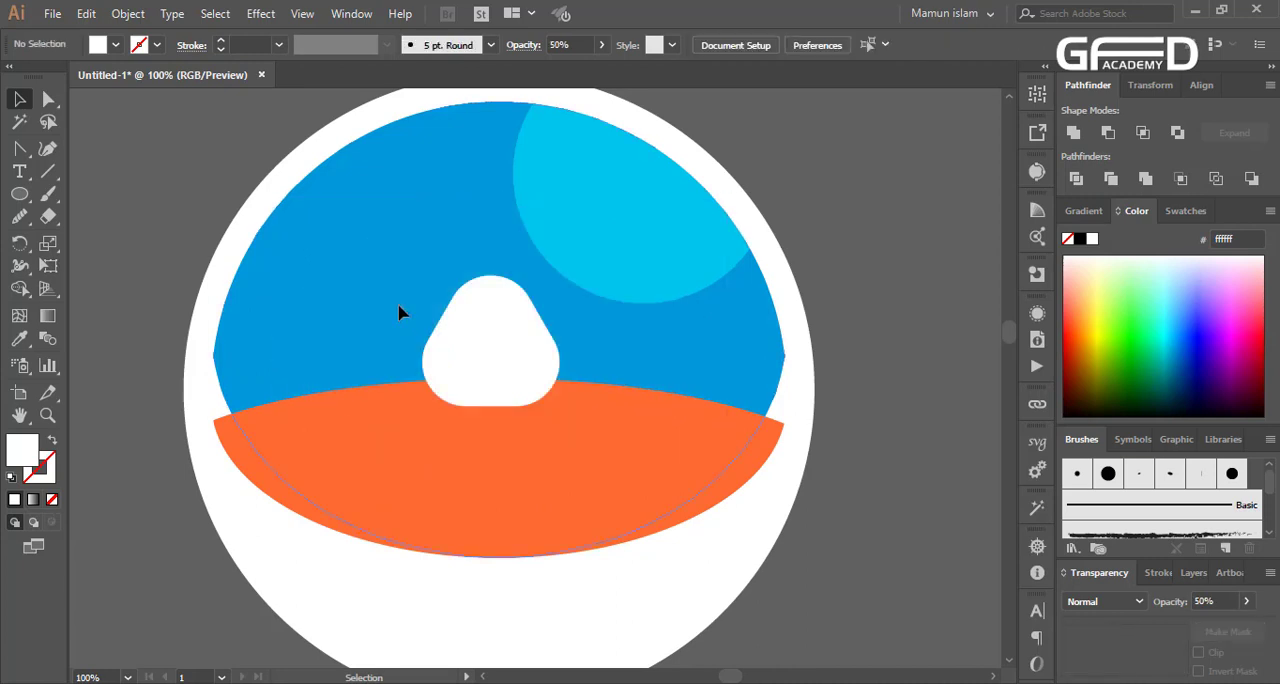
Trim the orange band's overhanging sides to the outline of the blue shape with the Shape Builder tool
click(218, 372)
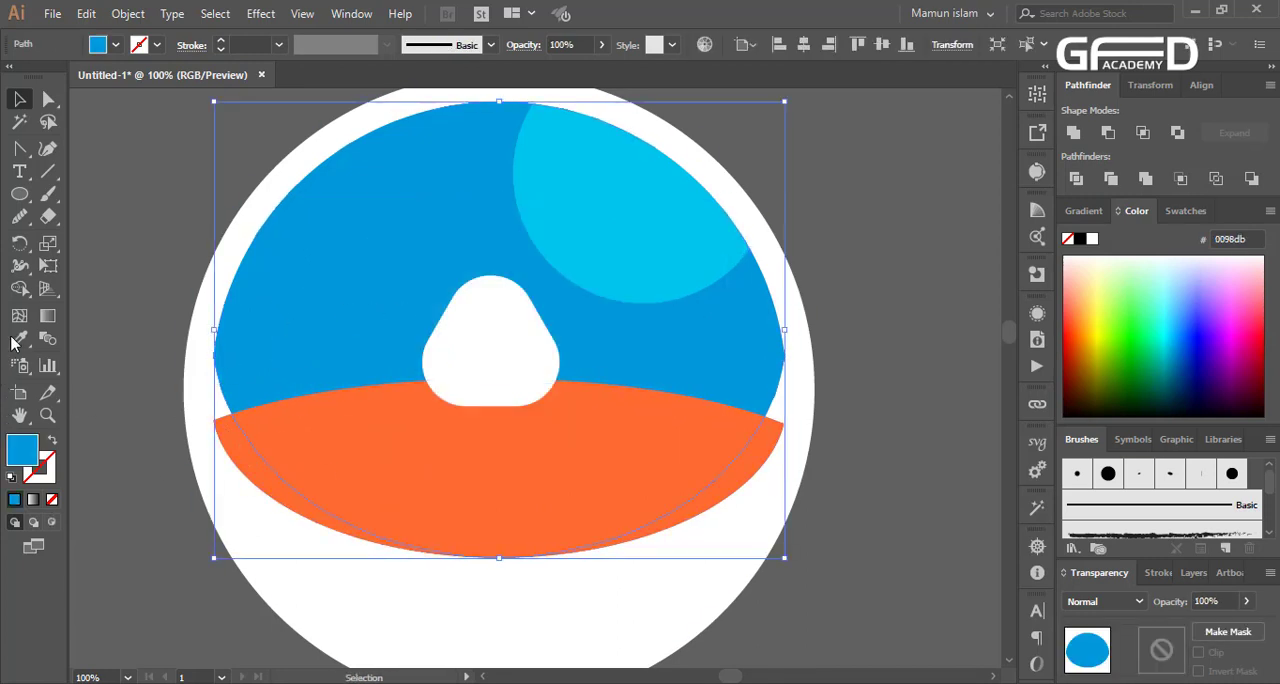
click(19, 291)
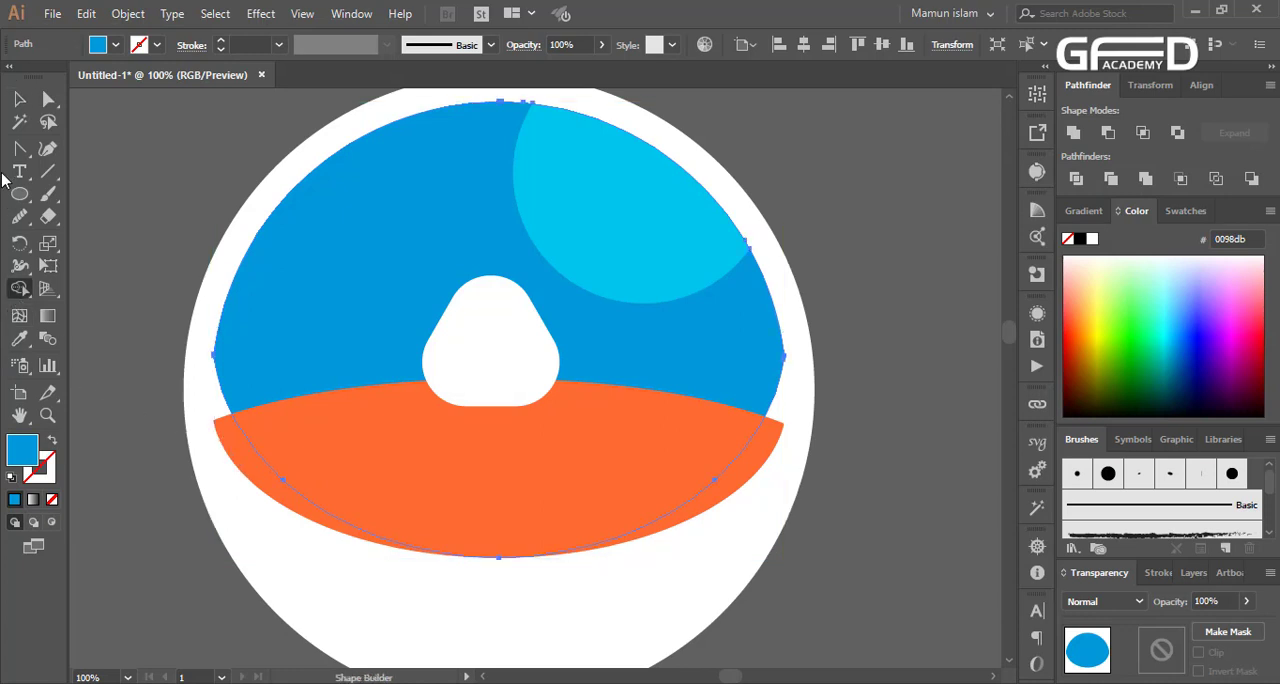
click(18, 102)
shift+click(256, 477)
click(18, 290)
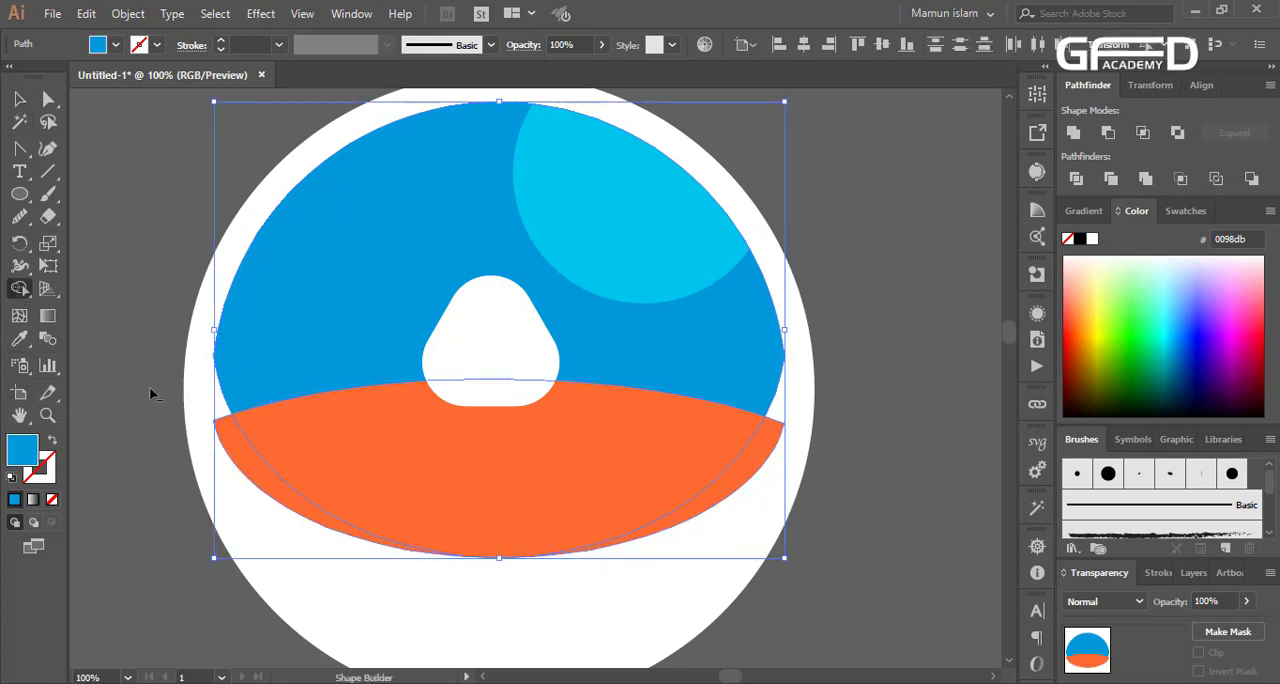
drag(184, 402, 244, 454)
drag(734, 515, 744, 470)
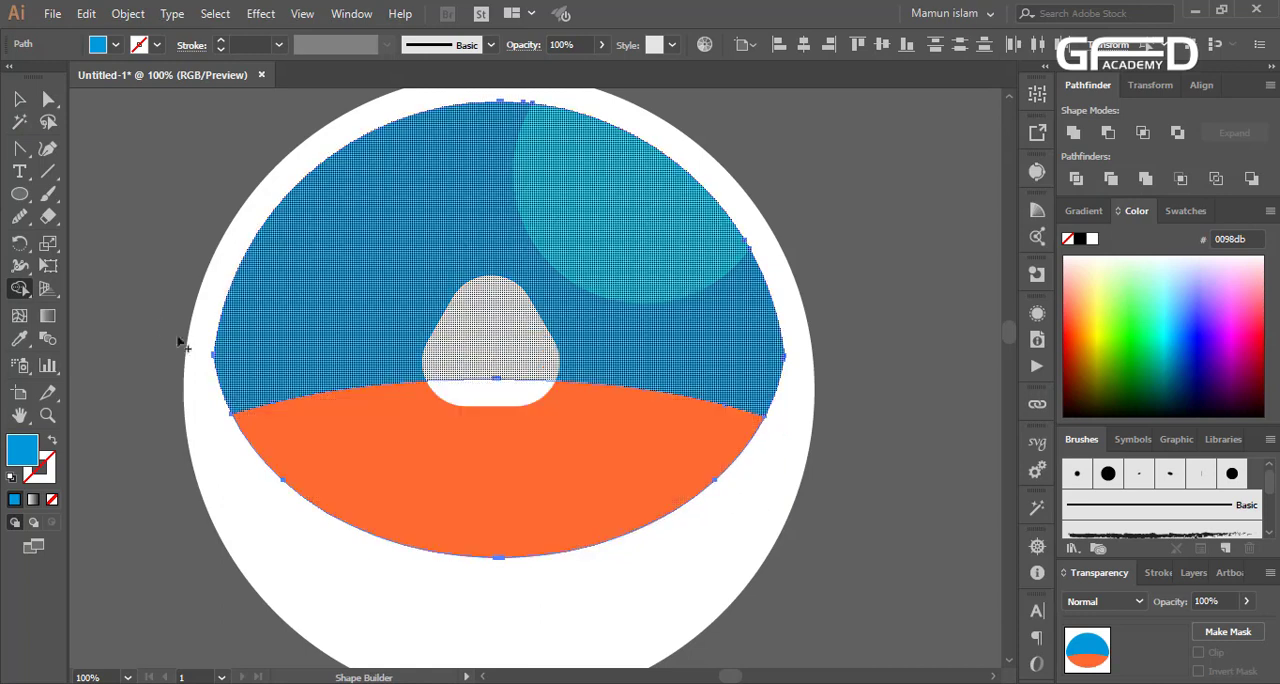
key(v)
click(894, 458)
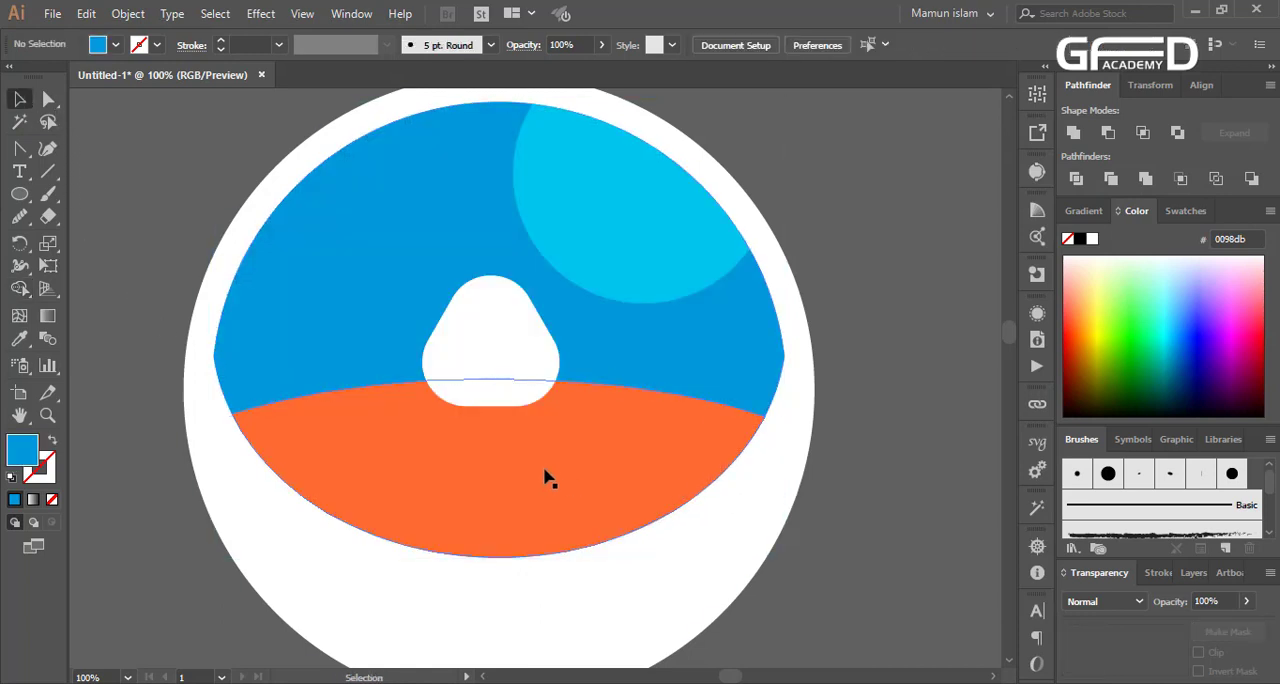
Stretch the white triangle's lower-left corner outward and down by moving its side anchor point with Direct Selection
scroll(505, 426, up, 3)
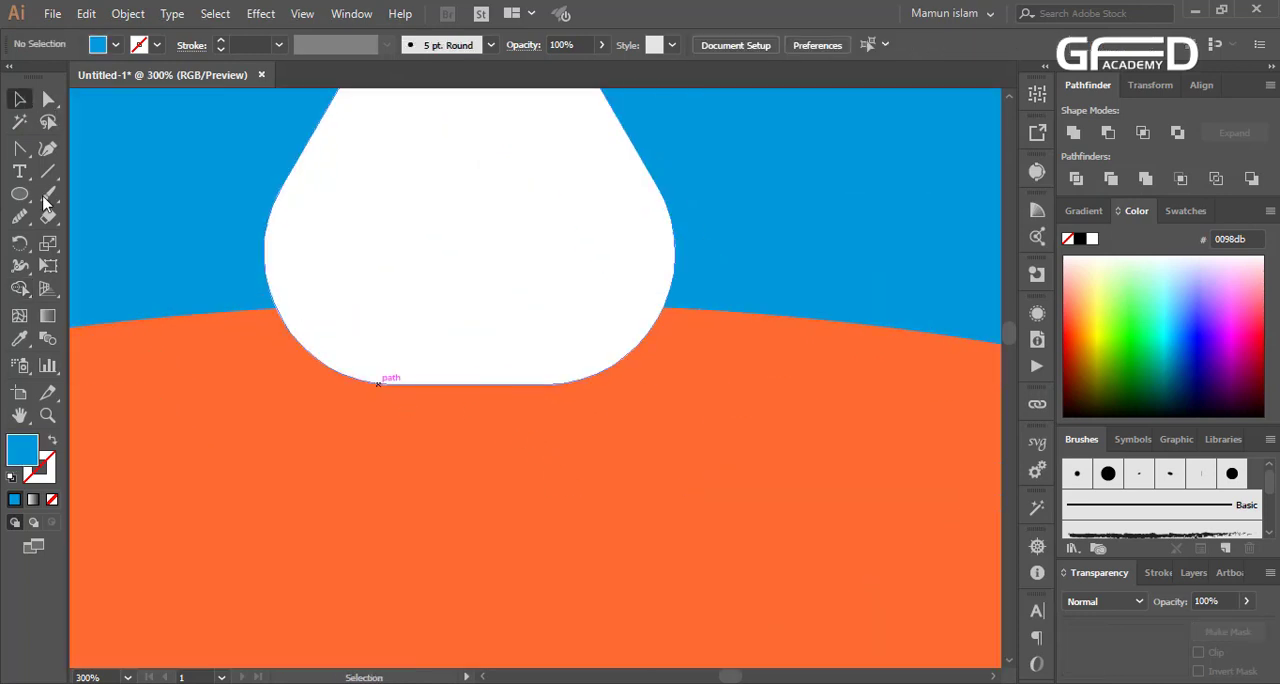
click(48, 98)
click(322, 244)
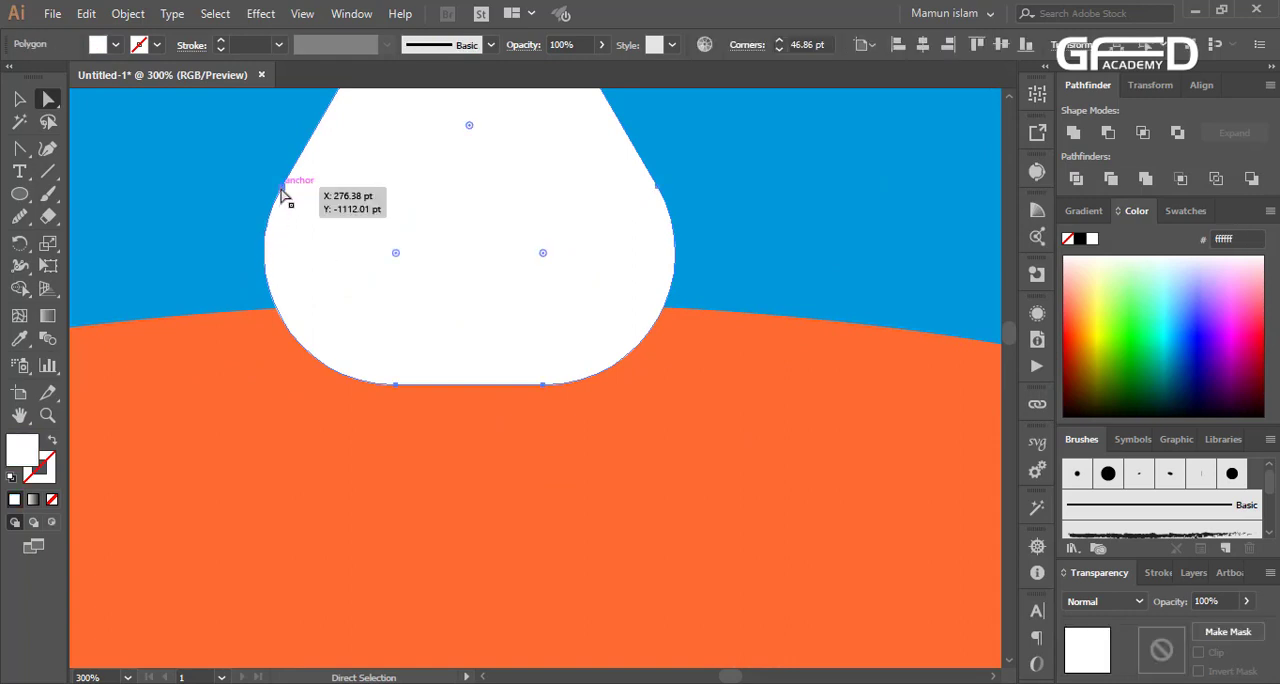
drag(282, 192, 237, 257)
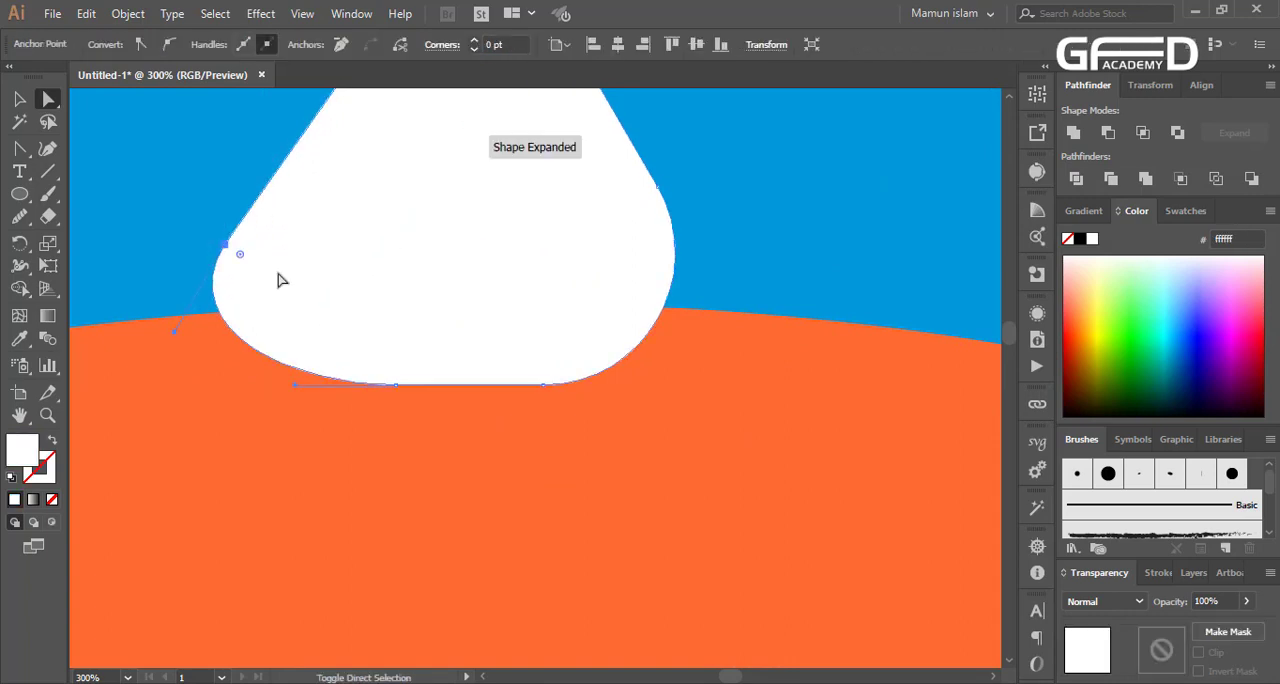
Try different positions for the white triangle's lower-right anchor point and undo them
drag(660, 196, 732, 304)
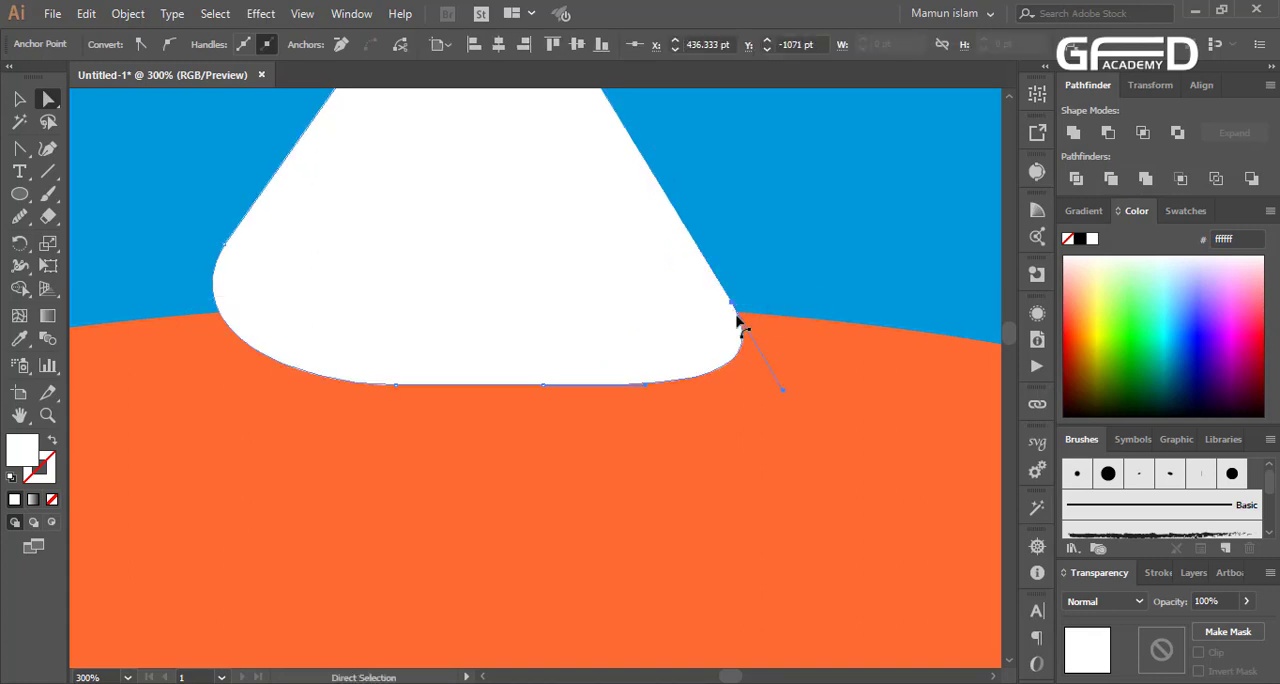
key(ctrl+z)
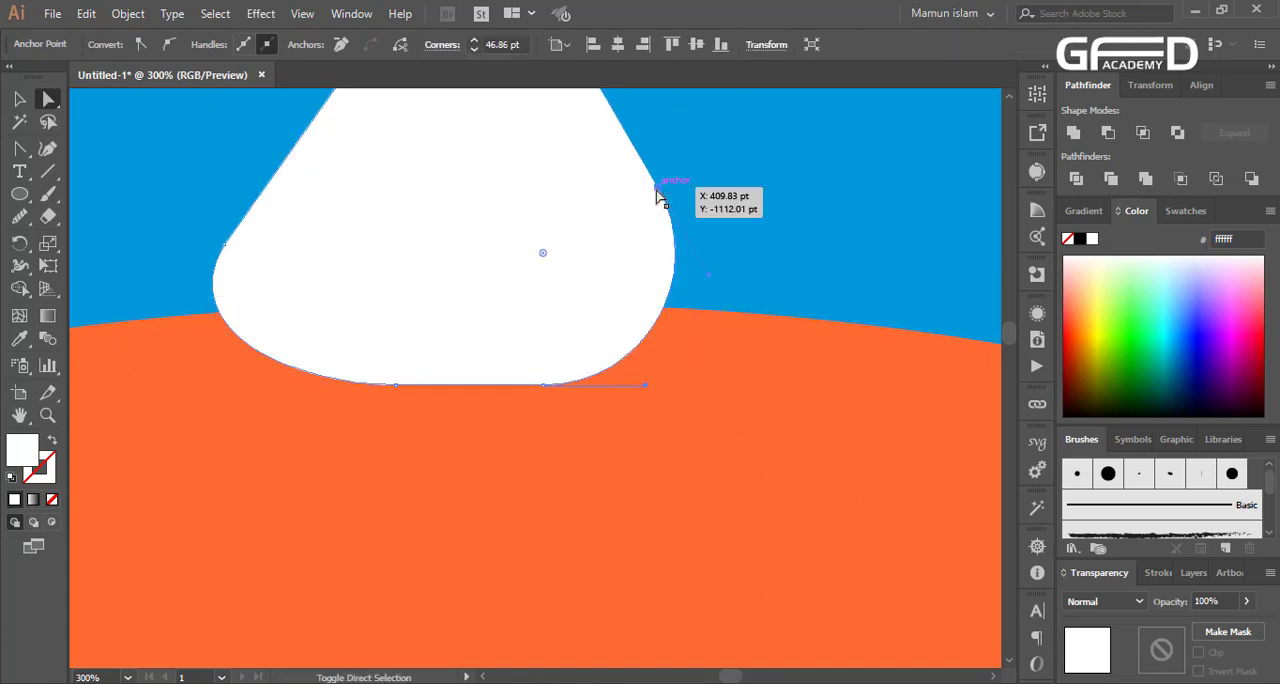
click(719, 281)
drag(659, 205, 709, 266)
key(ctrl+z)
Stretch the white triangle's lower-right corner outward and down to balance the opposite corner
drag(658, 188, 726, 271)
key(ctrl+minus)
key(ctrl+minus)
key(ctrl+minus)
key(ctrl+minus)
key(ctrl+minus)
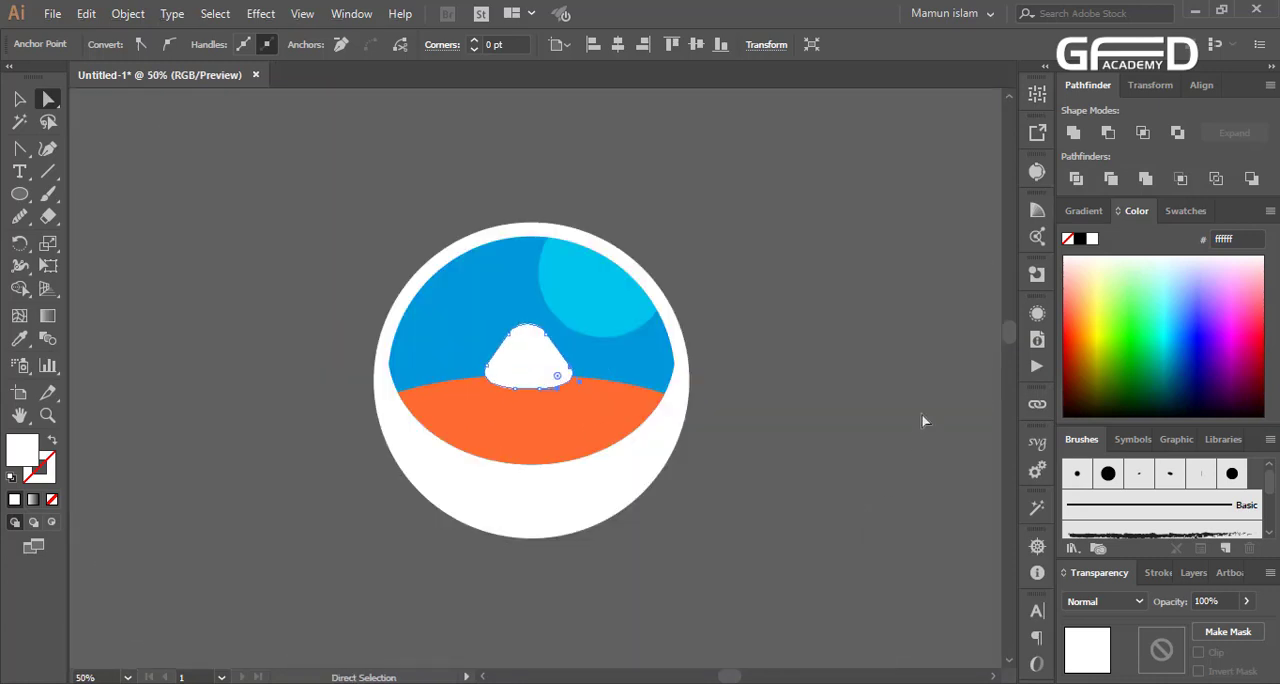
click(869, 369)
Delete the light blue circular highlight from the blue band
scroll(565, 284, up, 2)
click(587, 296)
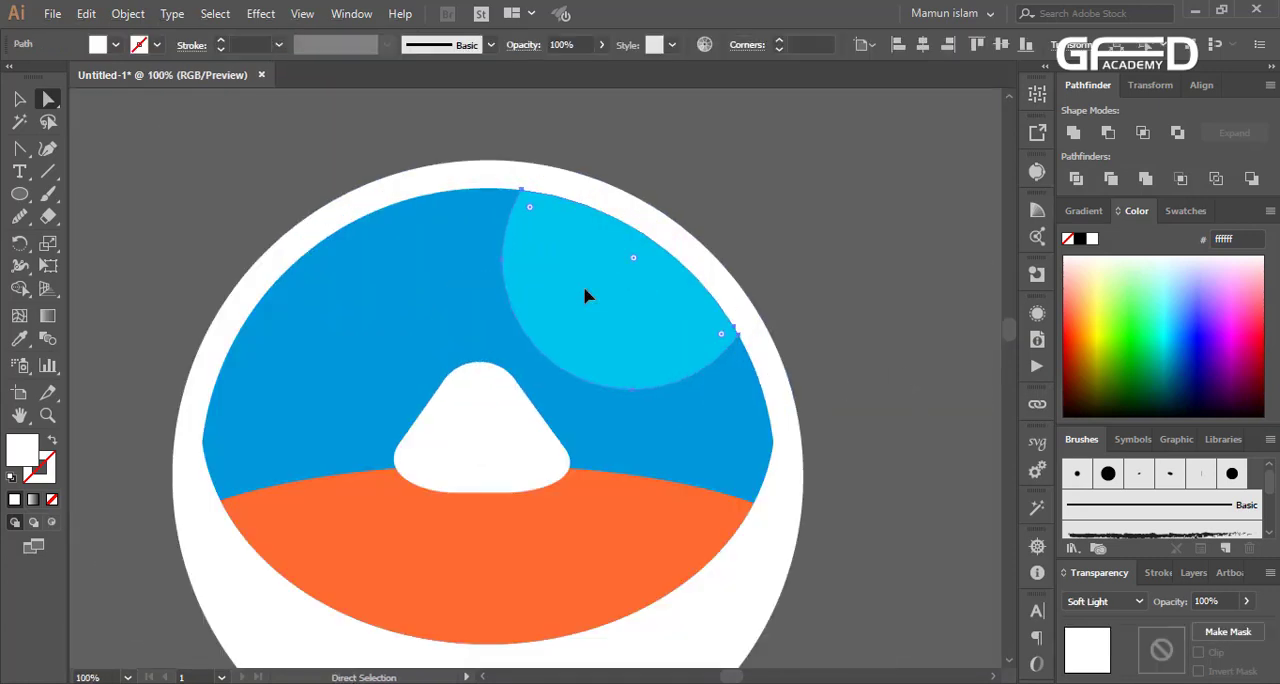
key(Delete)
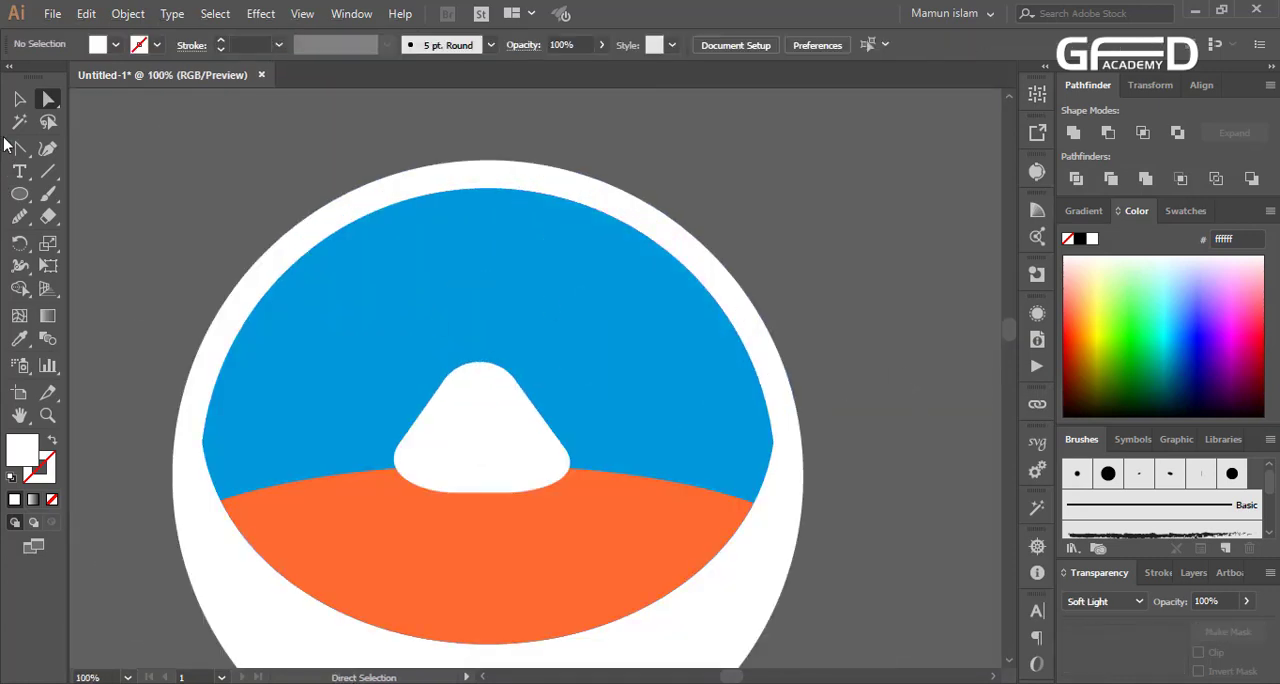
Make an enlarged copy of the white rounded triangle around the original and set its opacity to 50%
click(20, 196)
scroll(514, 392, down, 1)
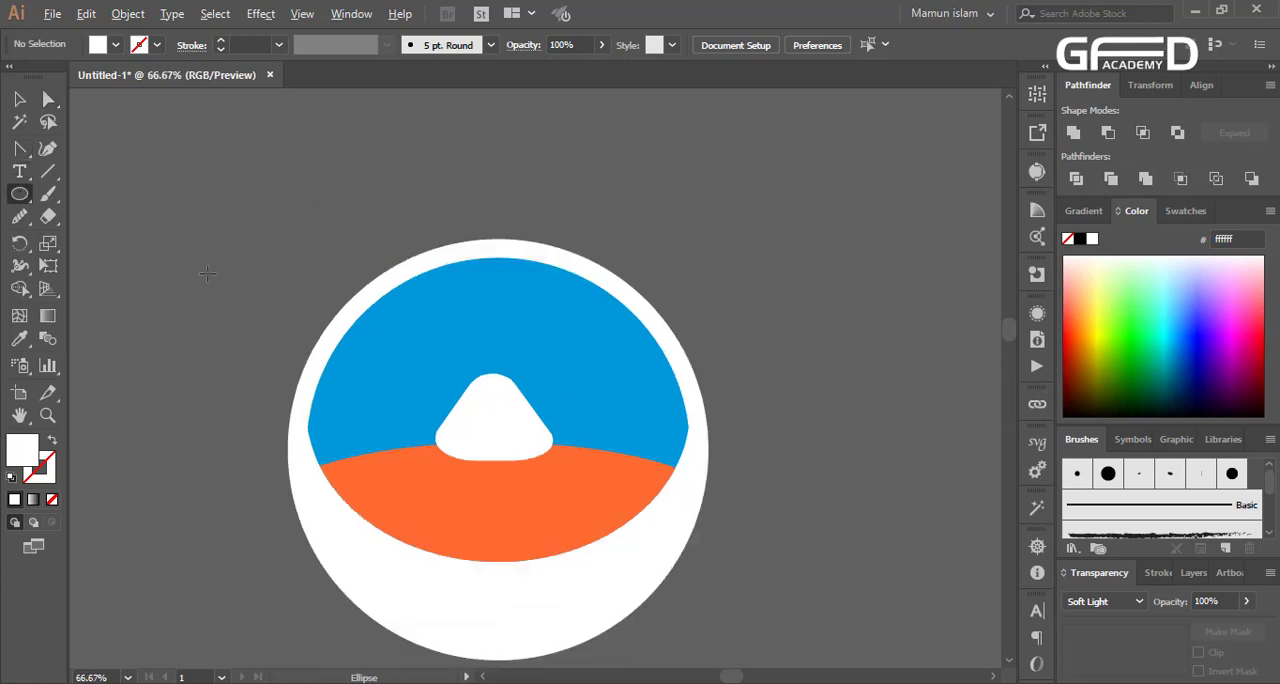
click(20, 98)
click(495, 438)
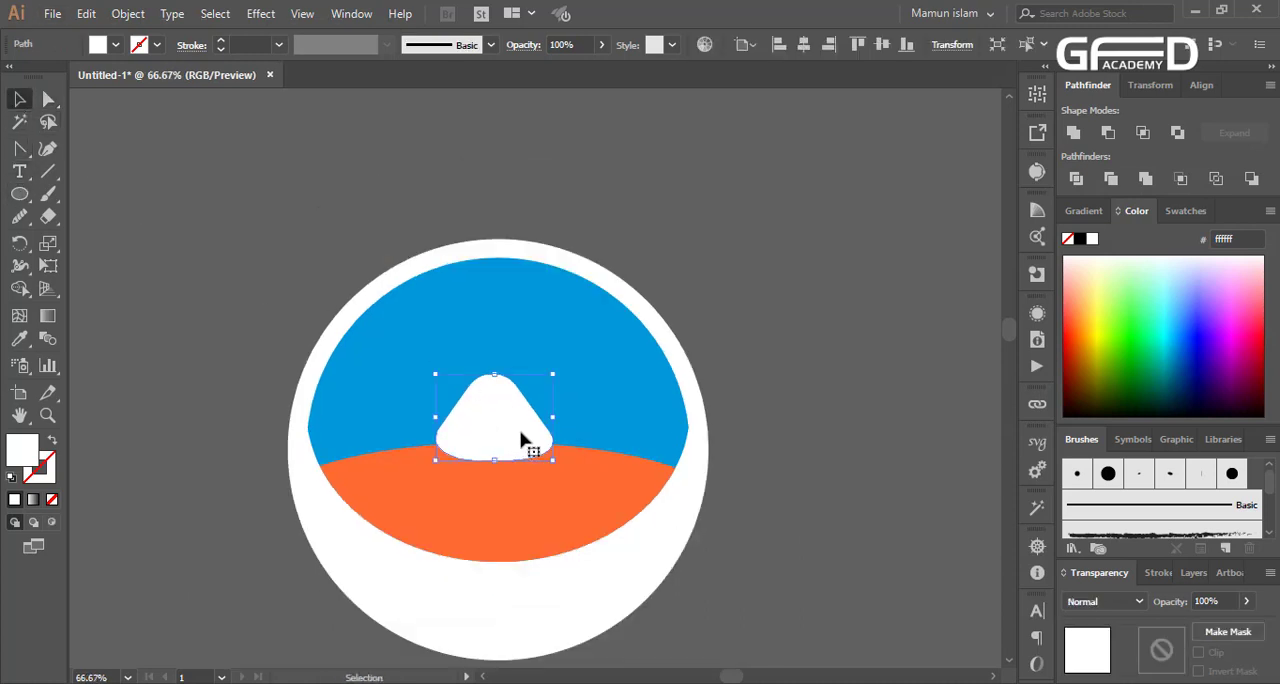
drag(552, 437, 591, 383)
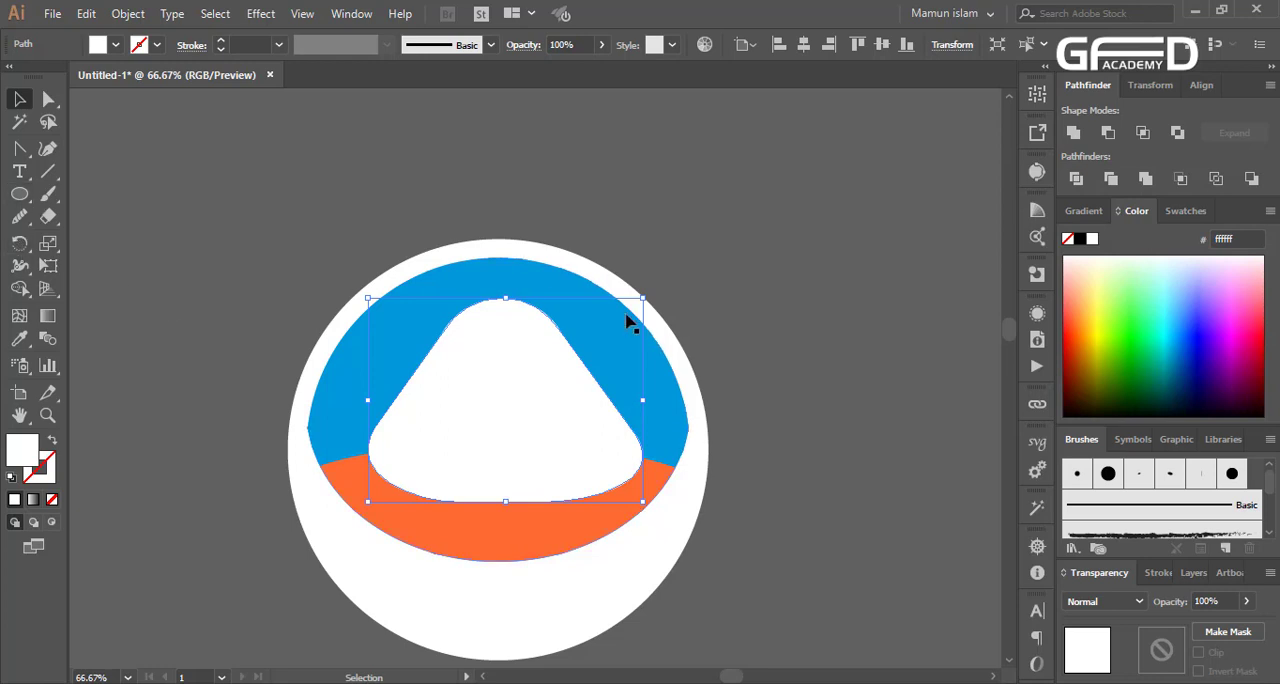
key(5)
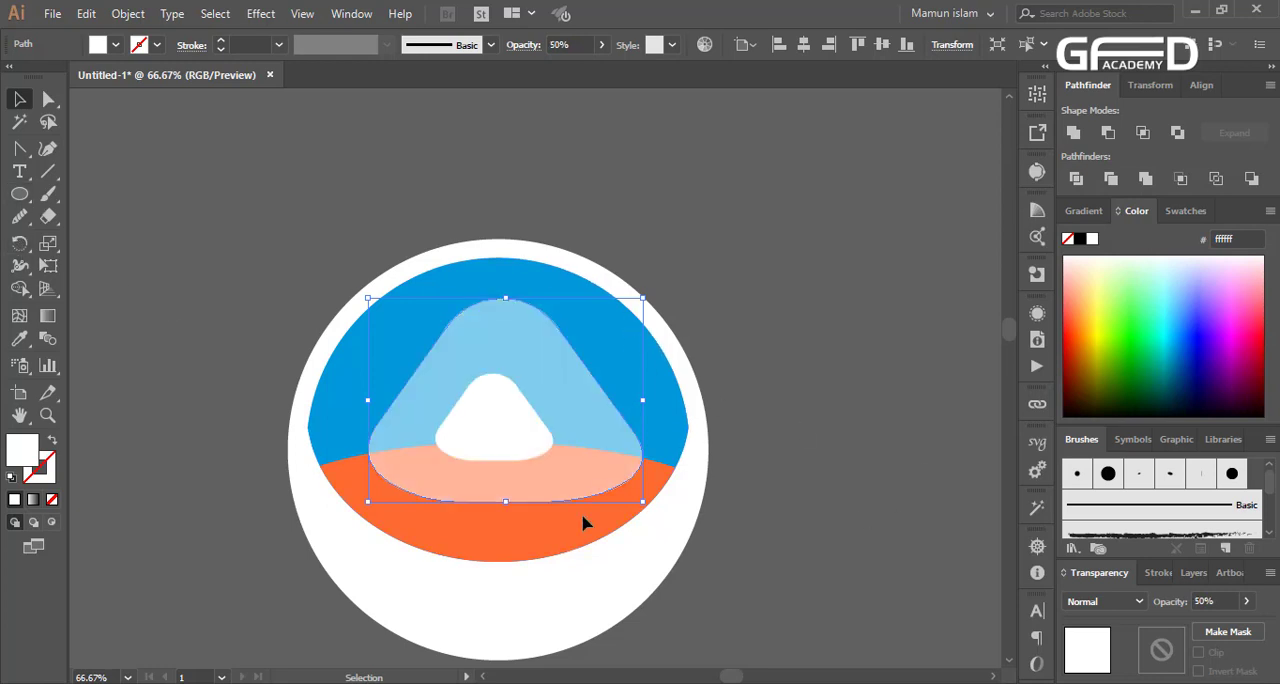
key(ctrl+shift+a)
Bow the left side of the translucent triangle outward by adding and moving curve points with the Curvature tool
scroll(391, 510, up, 2)
click(398, 380)
scroll(430, 410, up, 3)
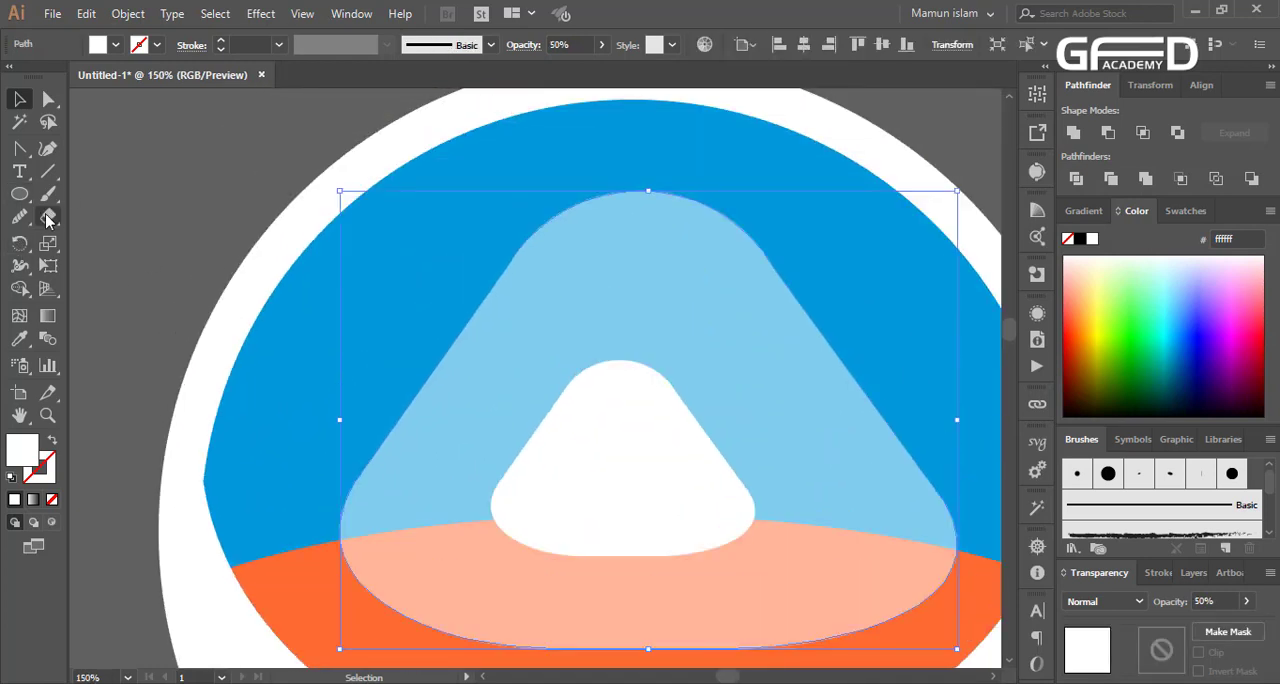
click(47, 148)
drag(447, 362, 411, 342)
drag(507, 269, 481, 249)
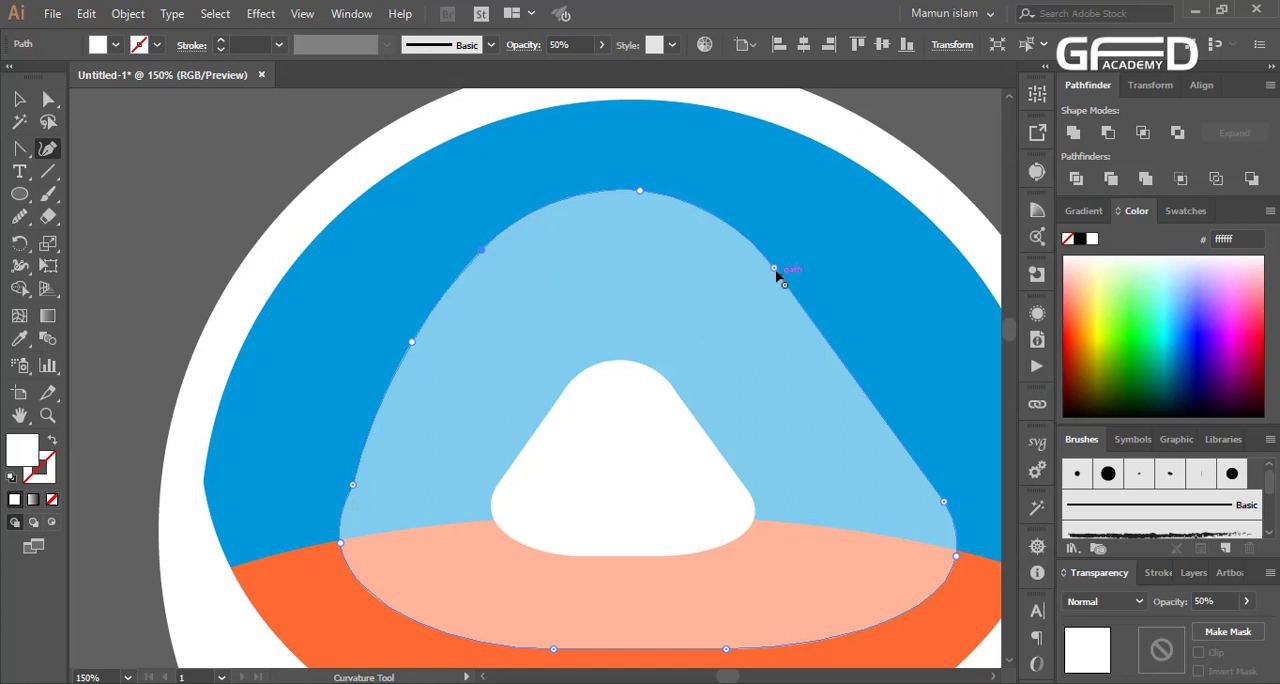
Bow the right side of the translucent triangle outward and smooth its upper-right curve with the Curvature tool
drag(833, 352, 877, 341)
drag(773, 266, 790, 256)
key(ctrl+z)
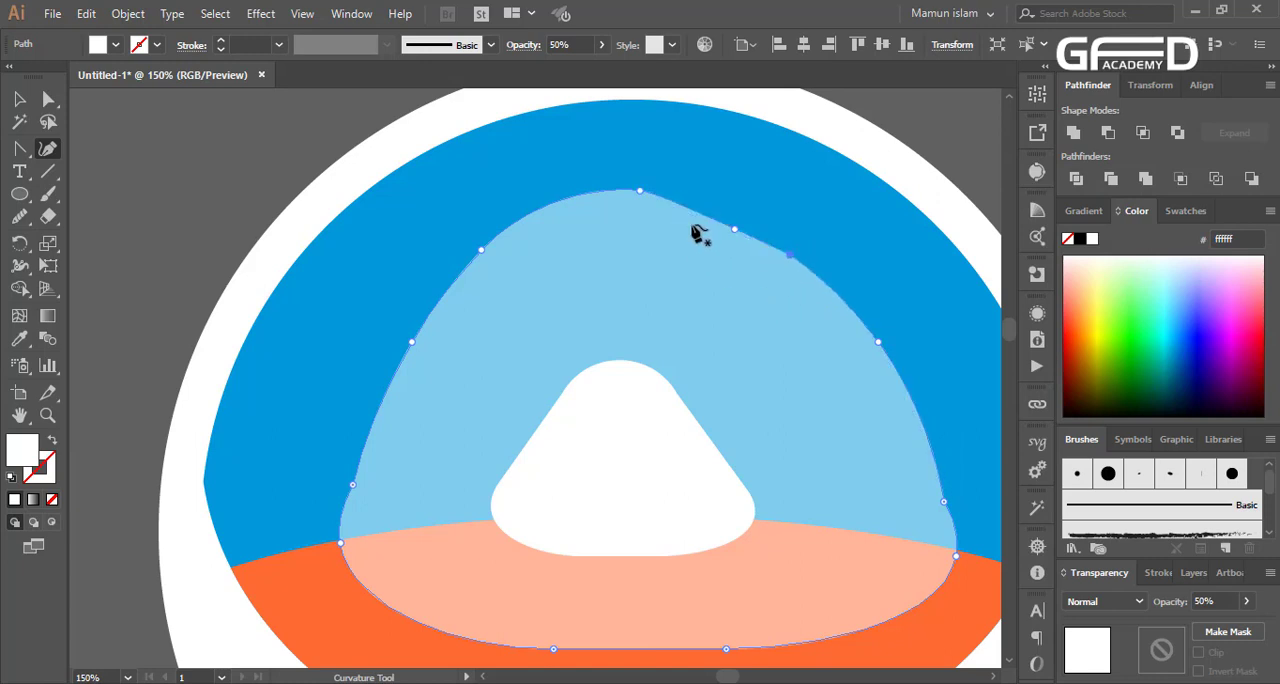
click(732, 224)
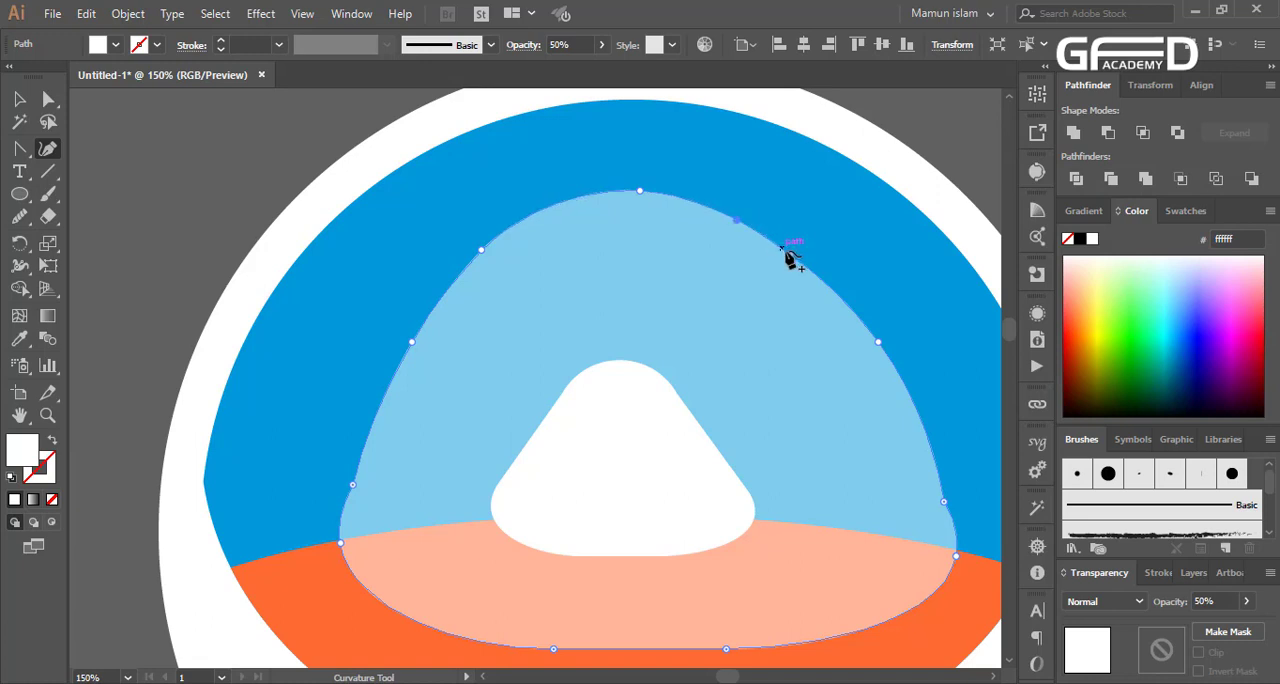
click(797, 253)
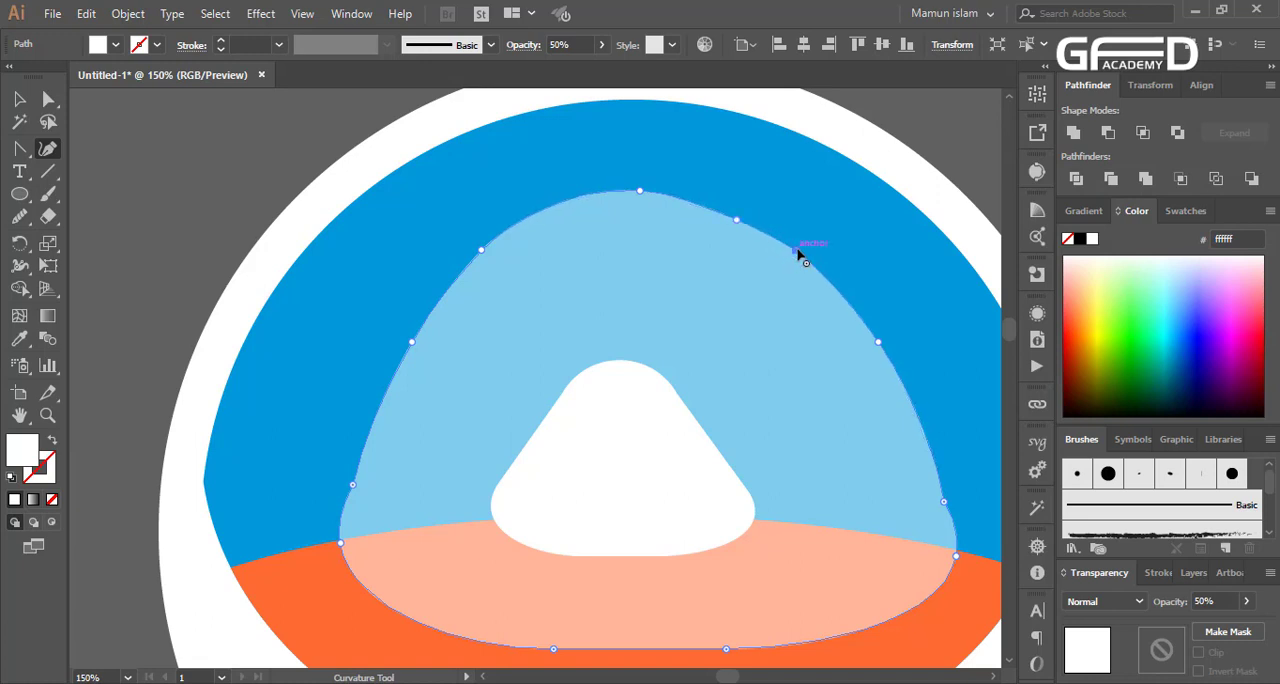
drag(797, 249, 797, 256)
Move the translucent triangle's lower side anchor points slightly outward on both sides and deselect the shape
scroll(797, 403, down, 3)
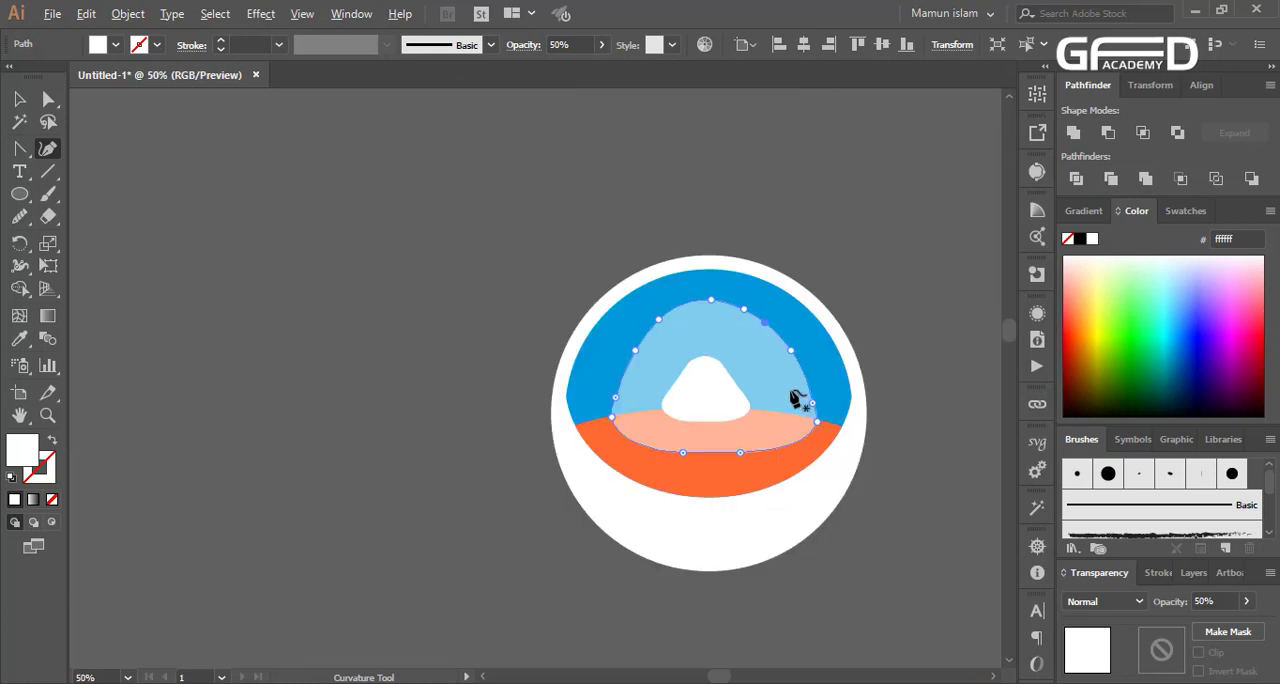
scroll(849, 474, up, 3)
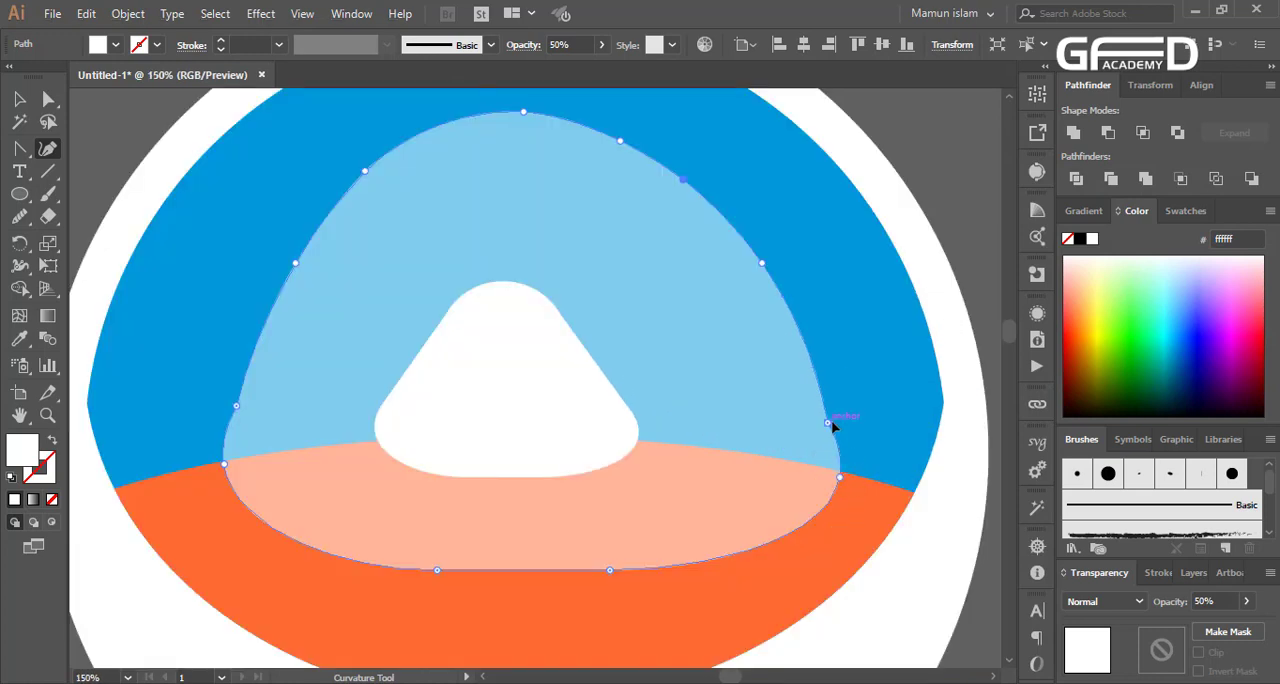
drag(831, 422, 840, 423)
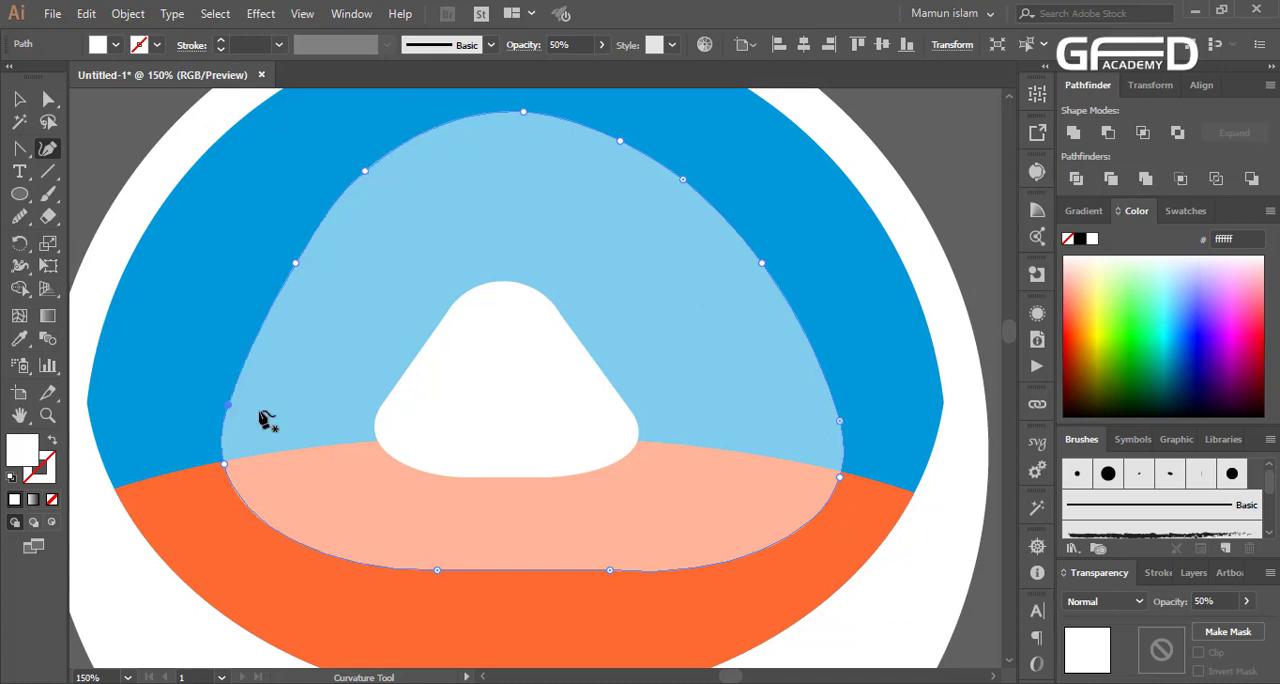
scroll(385, 458, down, 3)
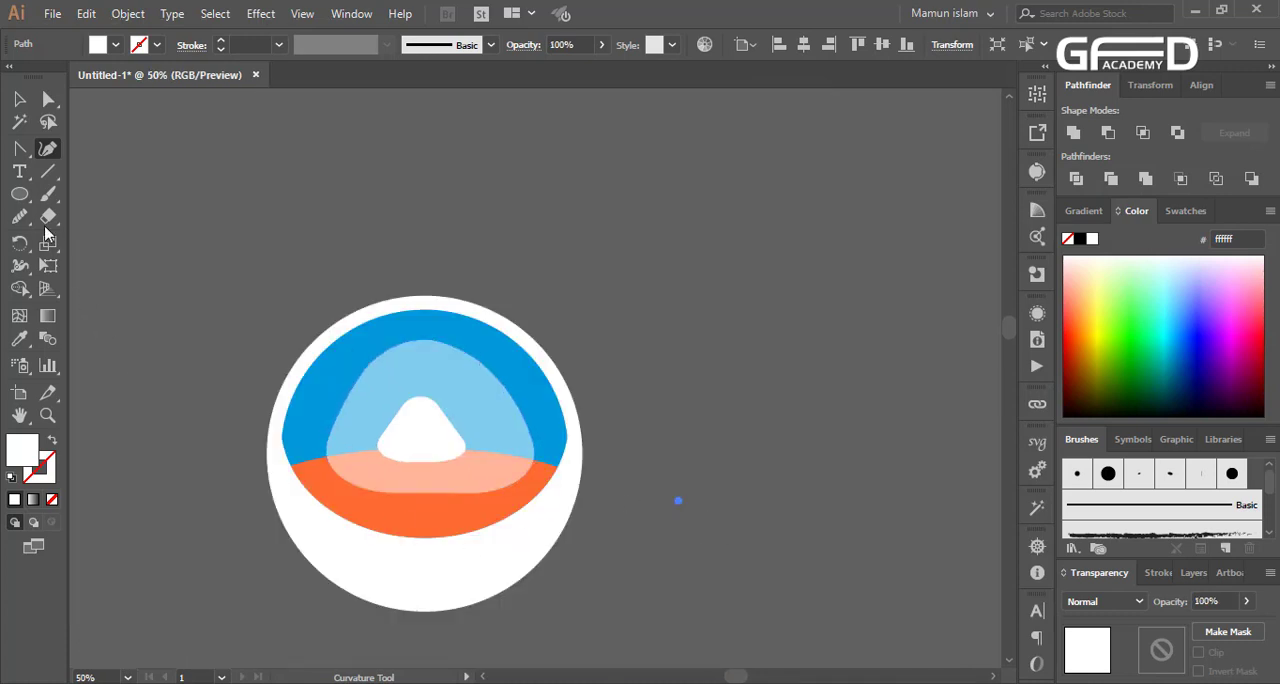
key(v)
click(763, 566)
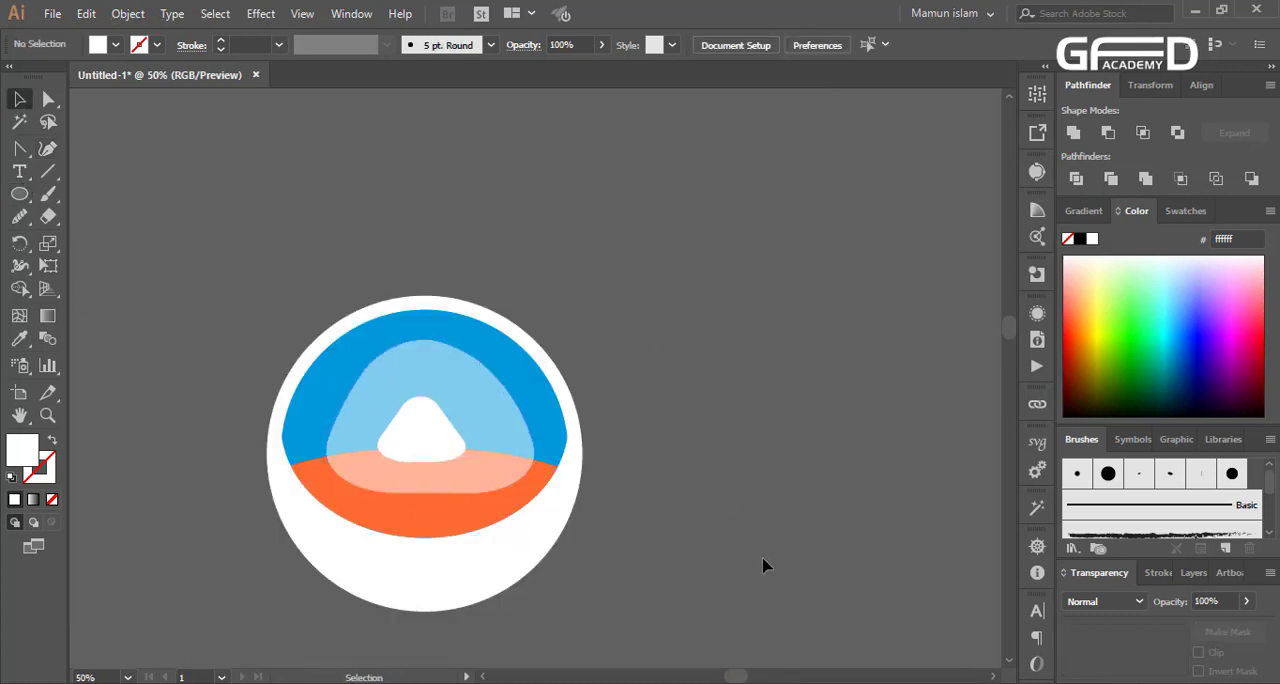
Draw a white circle over the upper-right part of the emblem and set its opacity to 50%
click(21, 198)
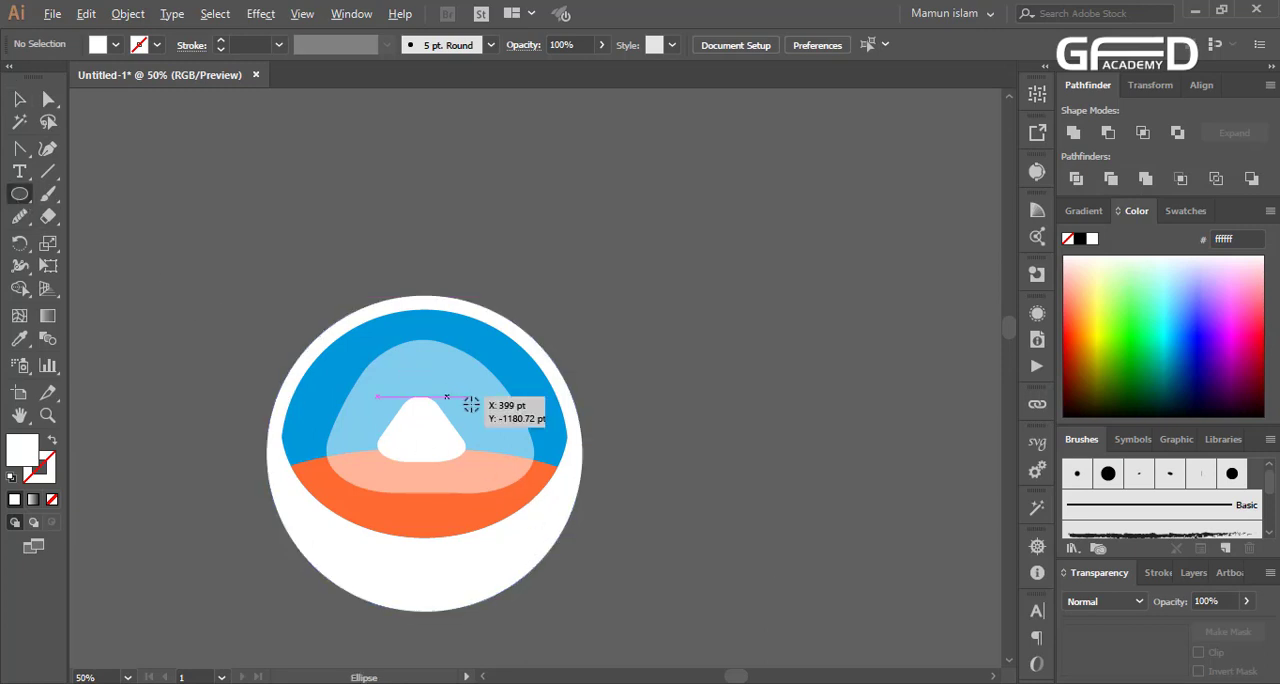
drag(490, 362, 562, 429)
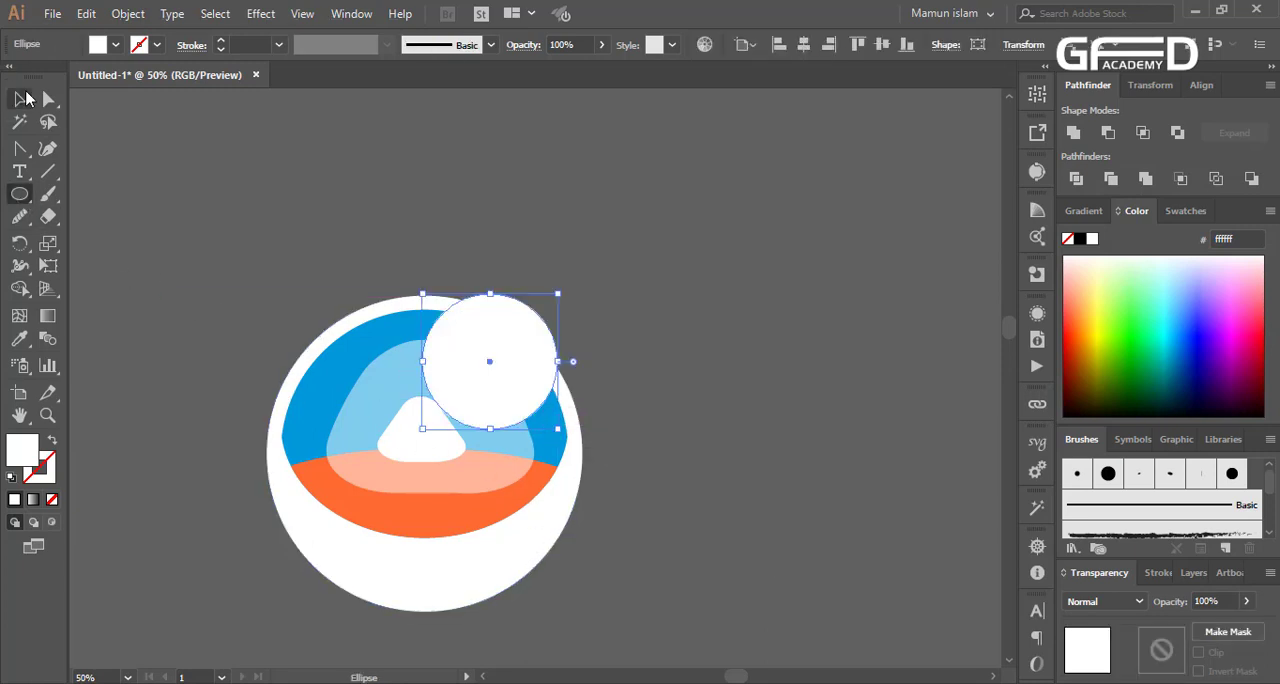
click(19, 98)
key(5)
scroll(942, 528, up, 2)
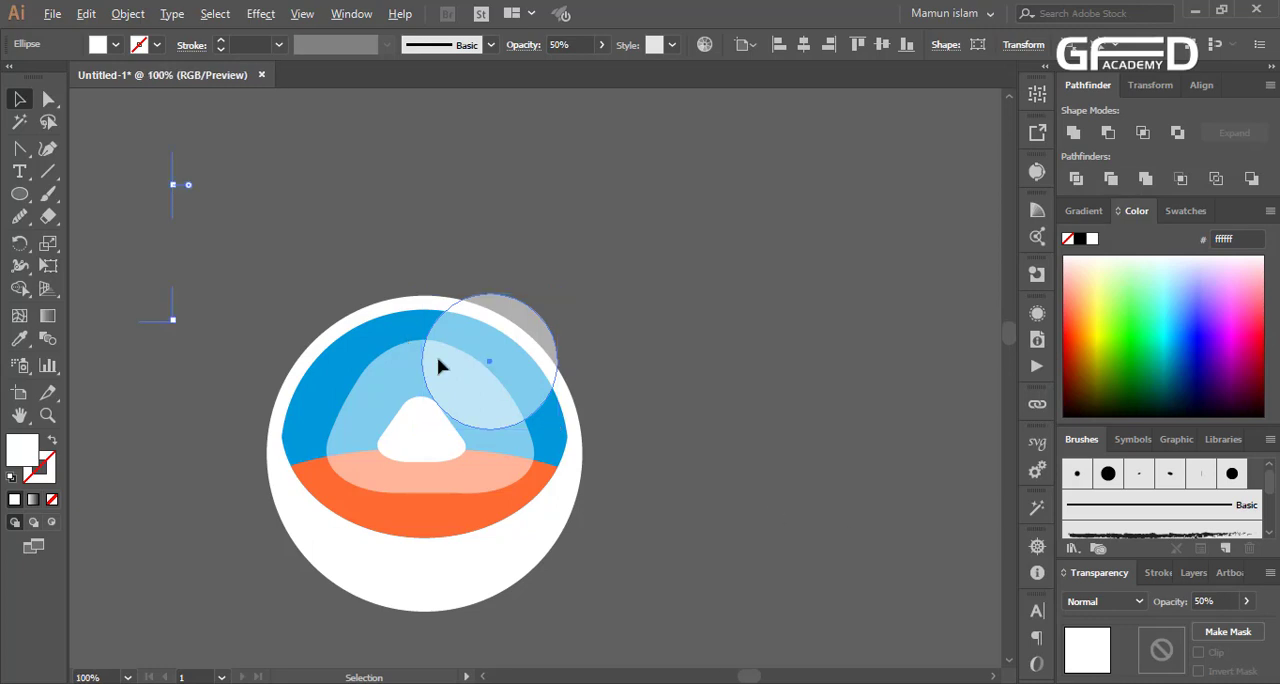
Enlarge the translucent circle down, up and to the right so it extends past the emblem's upper-right edge
scroll(758, 462, down, 1)
mouse_move(315, 313)
mouse_down()
mouse_move(354, 337)
mouse_move(330, 325)
mouse_up()
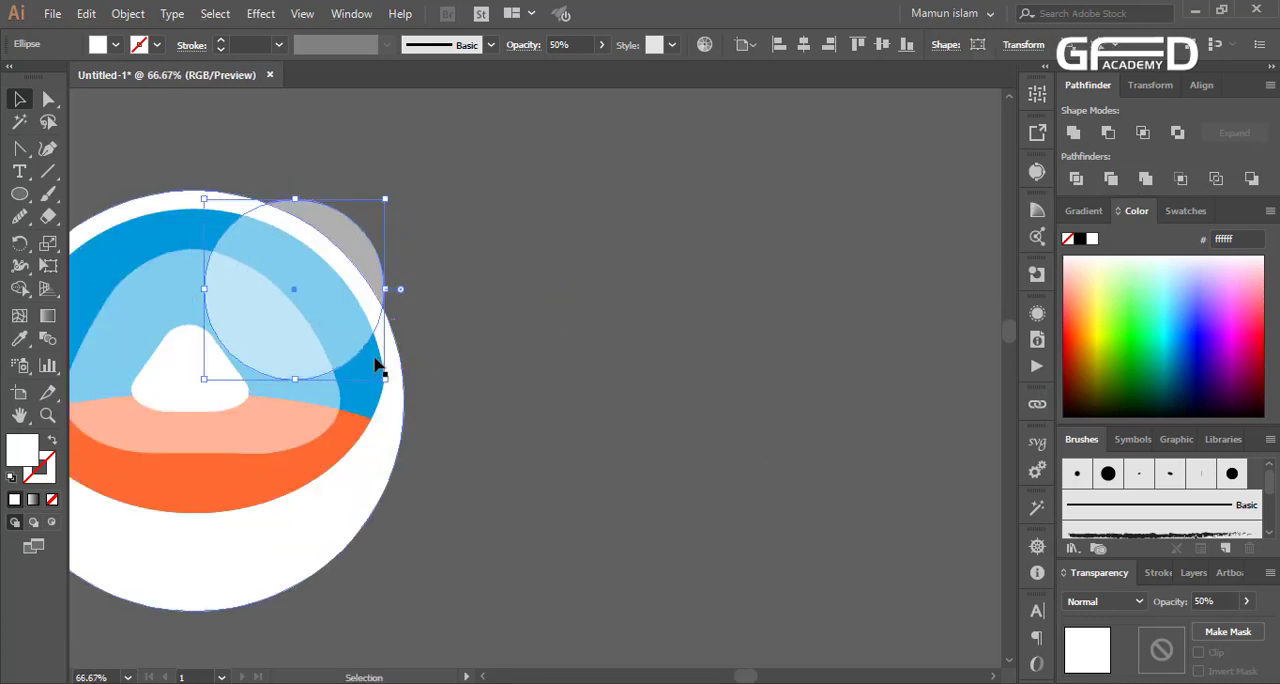
drag(294, 377, 300, 401)
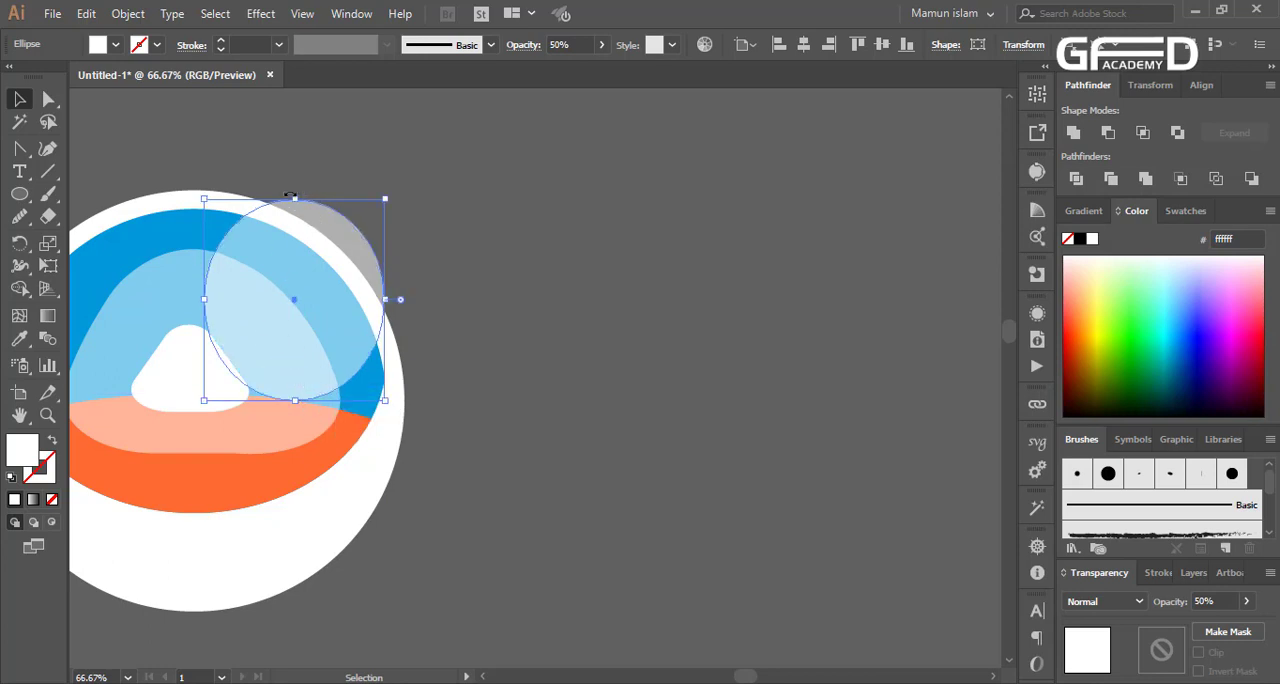
drag(292, 184, 292, 168)
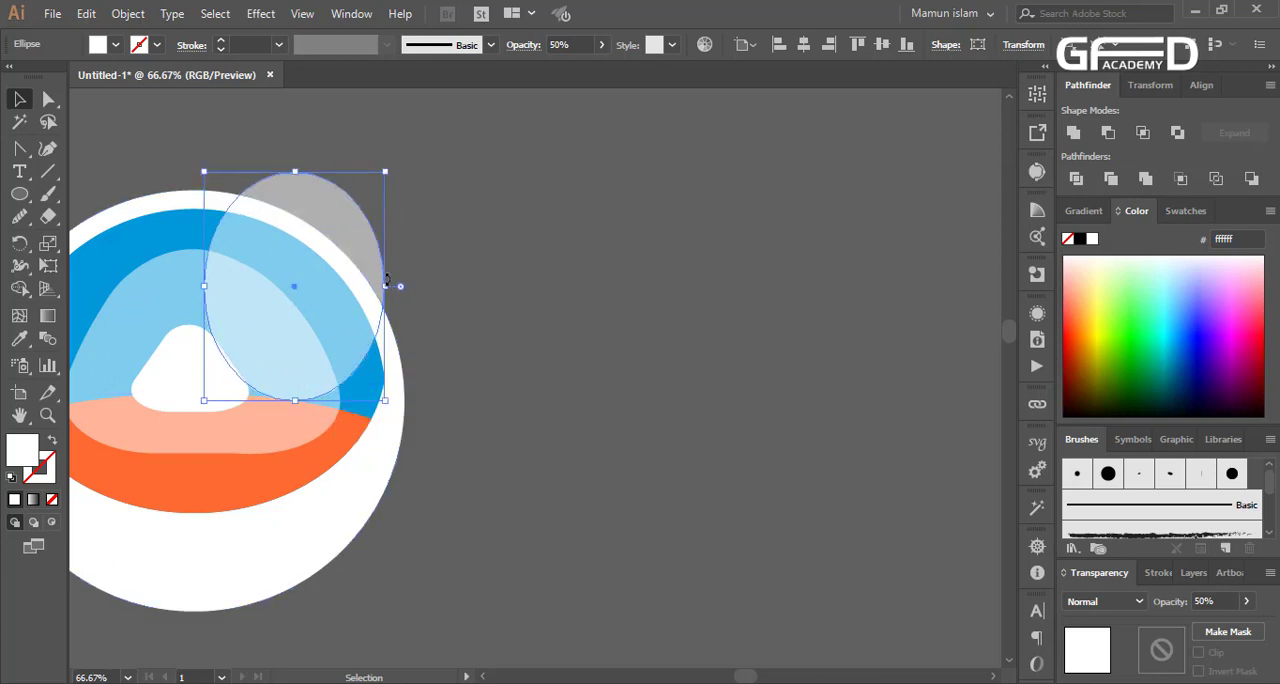
drag(387, 292, 435, 275)
Trim off the part of the translucent circle outside the blue band with the Shape Builder tool
shift+click(171, 241)
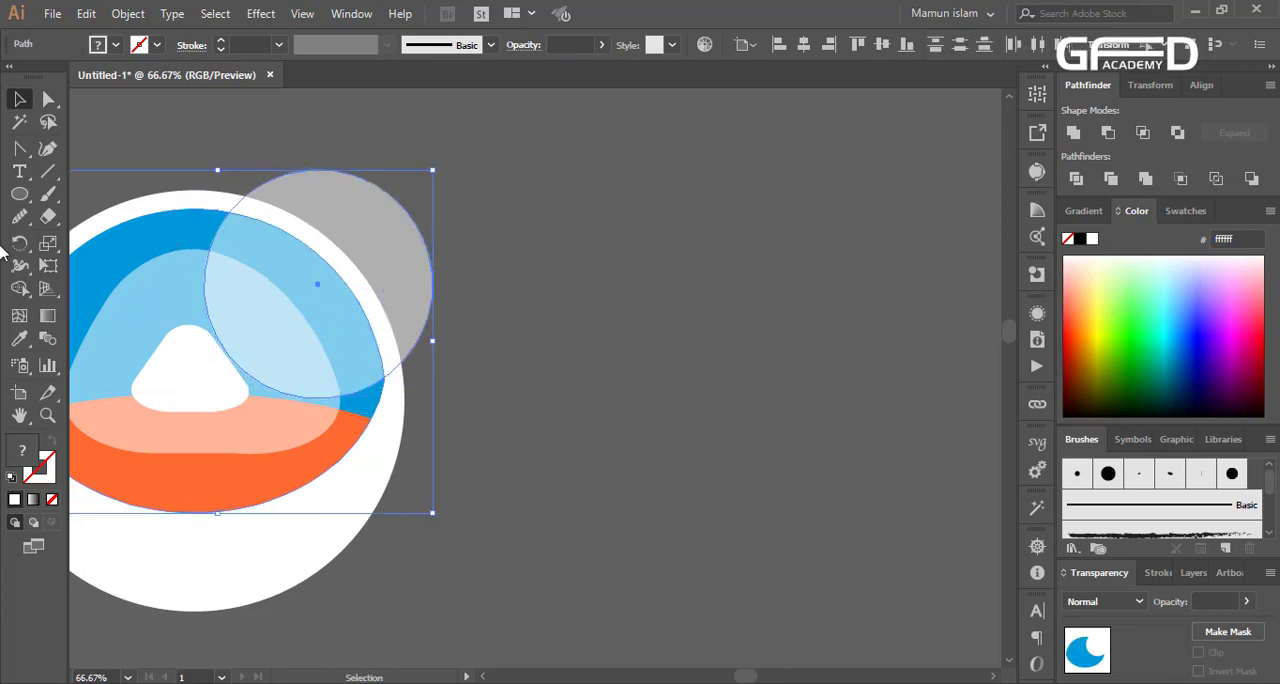
click(19, 288)
alt+click(260, 218)
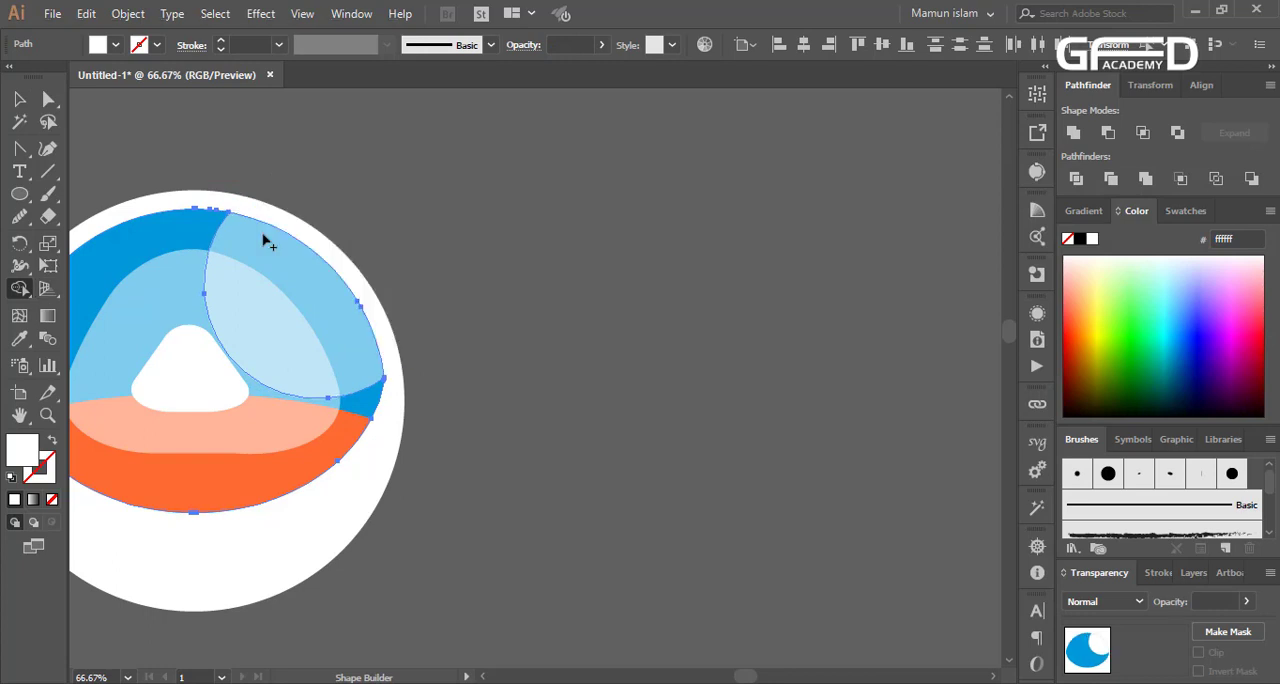
click(19, 99)
click(445, 232)
scroll(650, 400, down, 4)
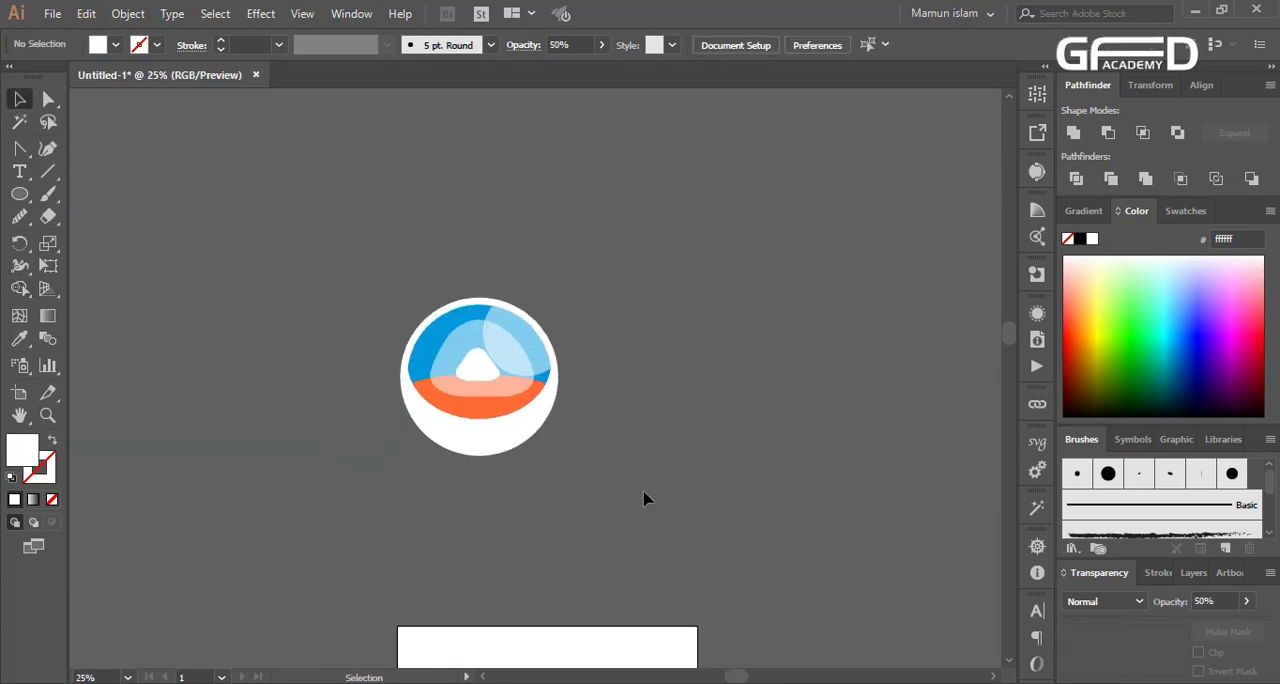
Change the fill of the lower orange band to the lighter orange ff751d
drag(394, 494, 647, 245)
click(632, 315)
click(511, 406)
click(1081, 318)
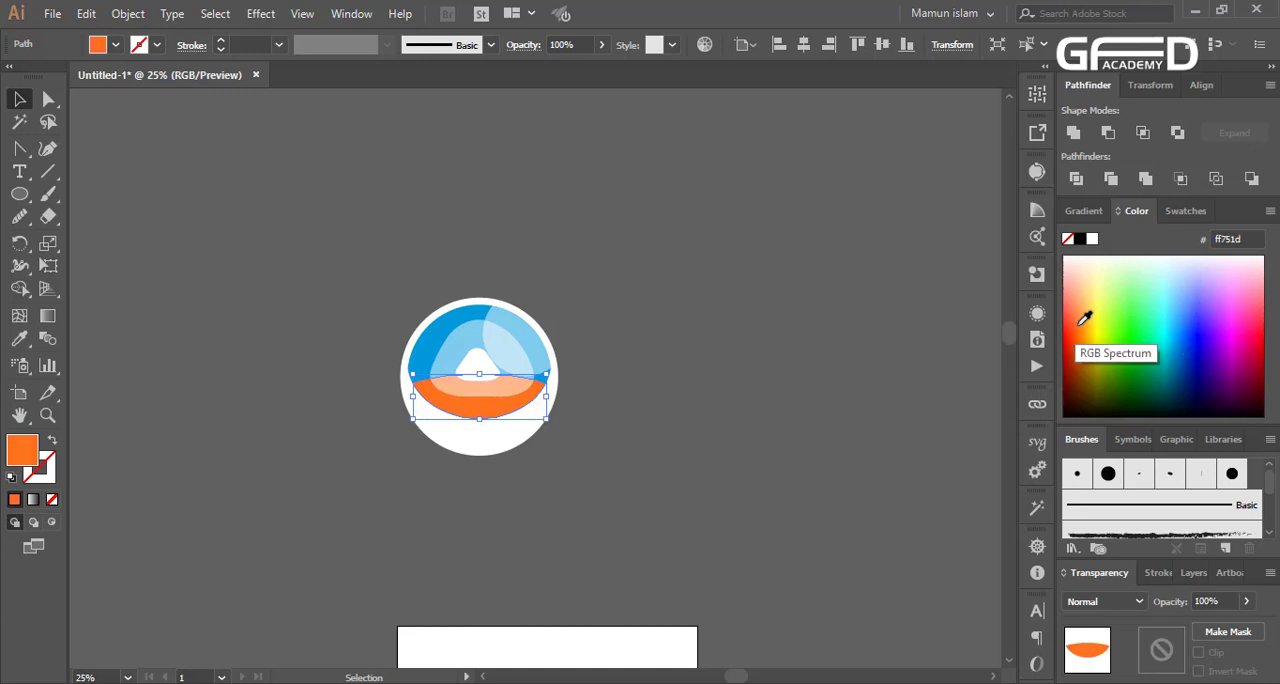
click(669, 312)
drag(669, 312, 363, 491)
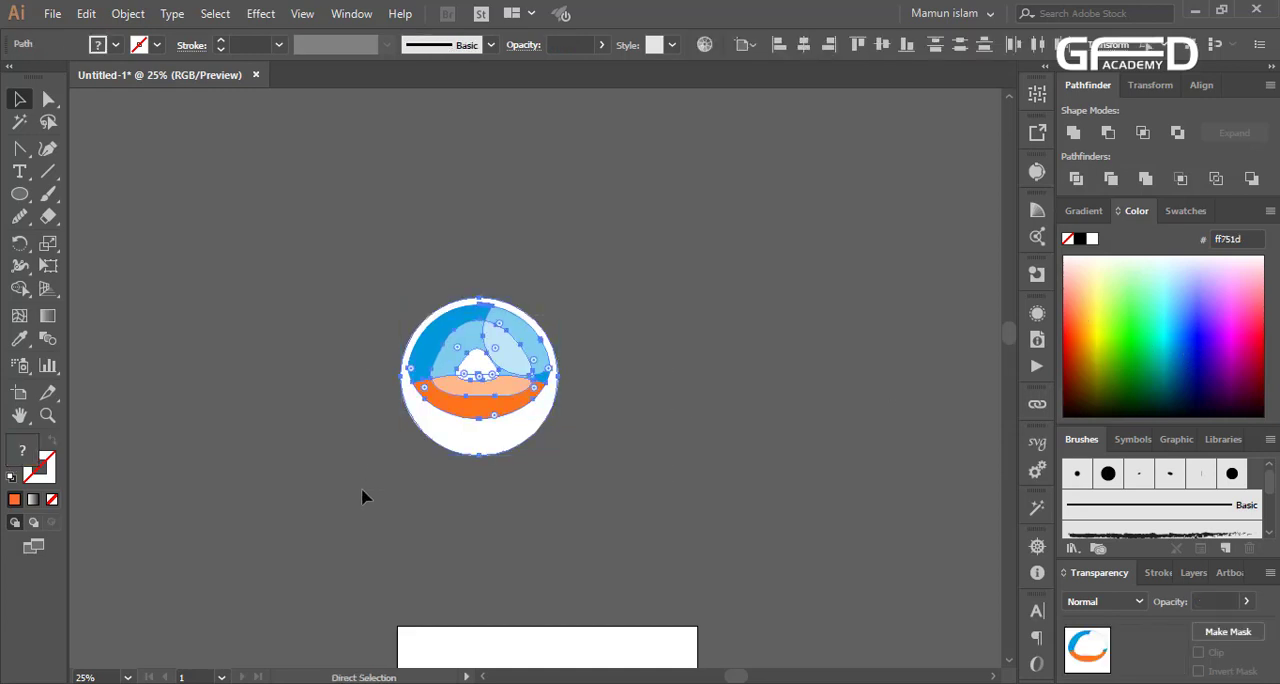
click(545, 550)
Draw a narrow vertical orange rectangle across the lower-left edge of the white circle
scroll(540, 549, down, 2)
scroll(563, 422, down, 1)
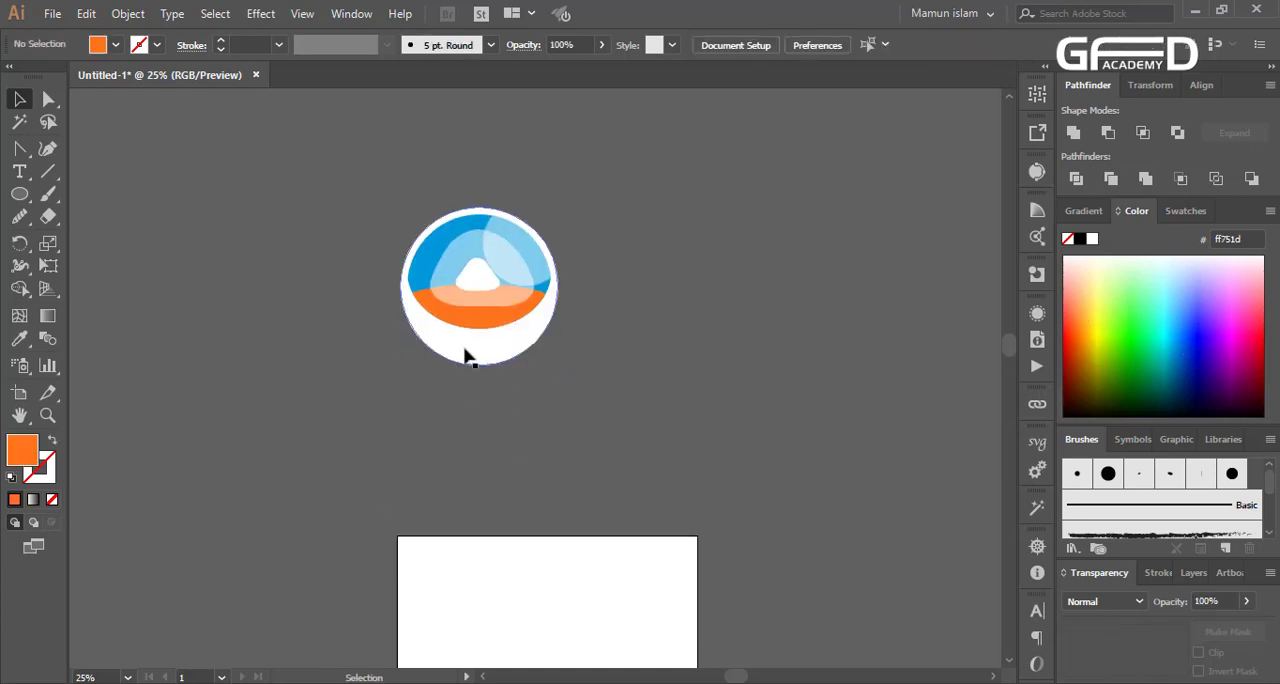
click(19, 197)
click(86, 202)
scroll(443, 400, up, 3)
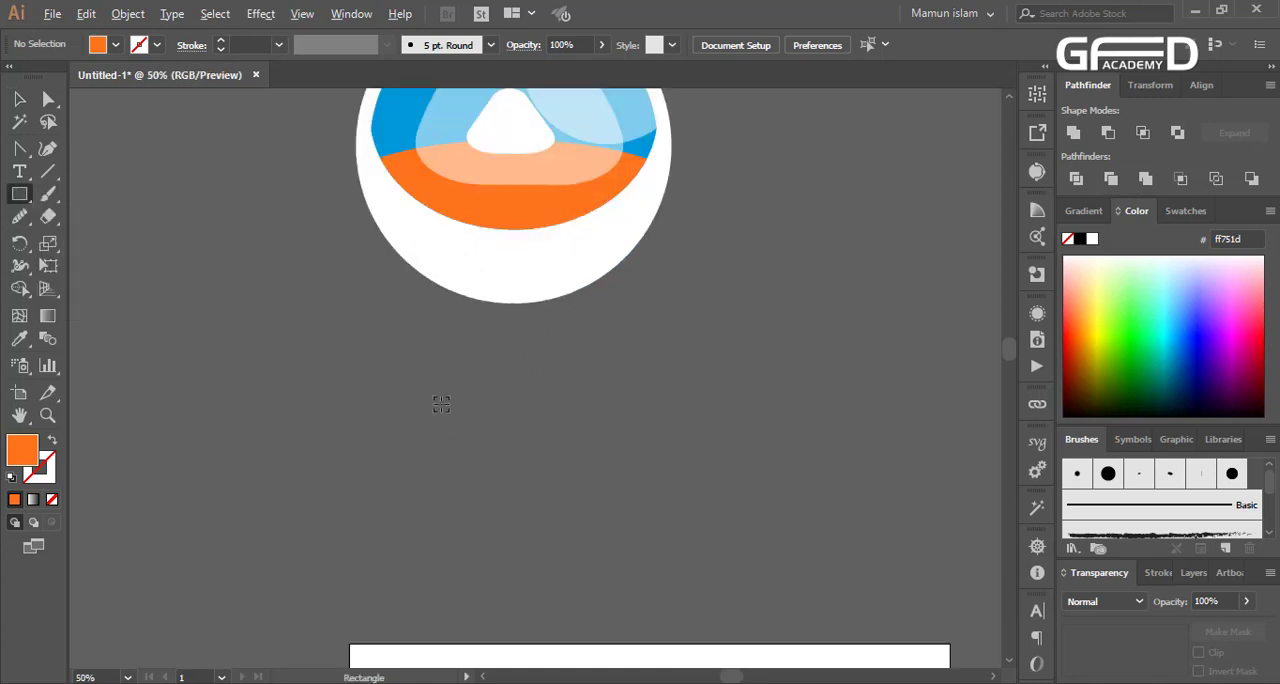
drag(414, 230, 464, 364)
Duplicate the orange bar to the right and slightly lower, repeating the copy until eight adjoining bars form a descending row
key(v)
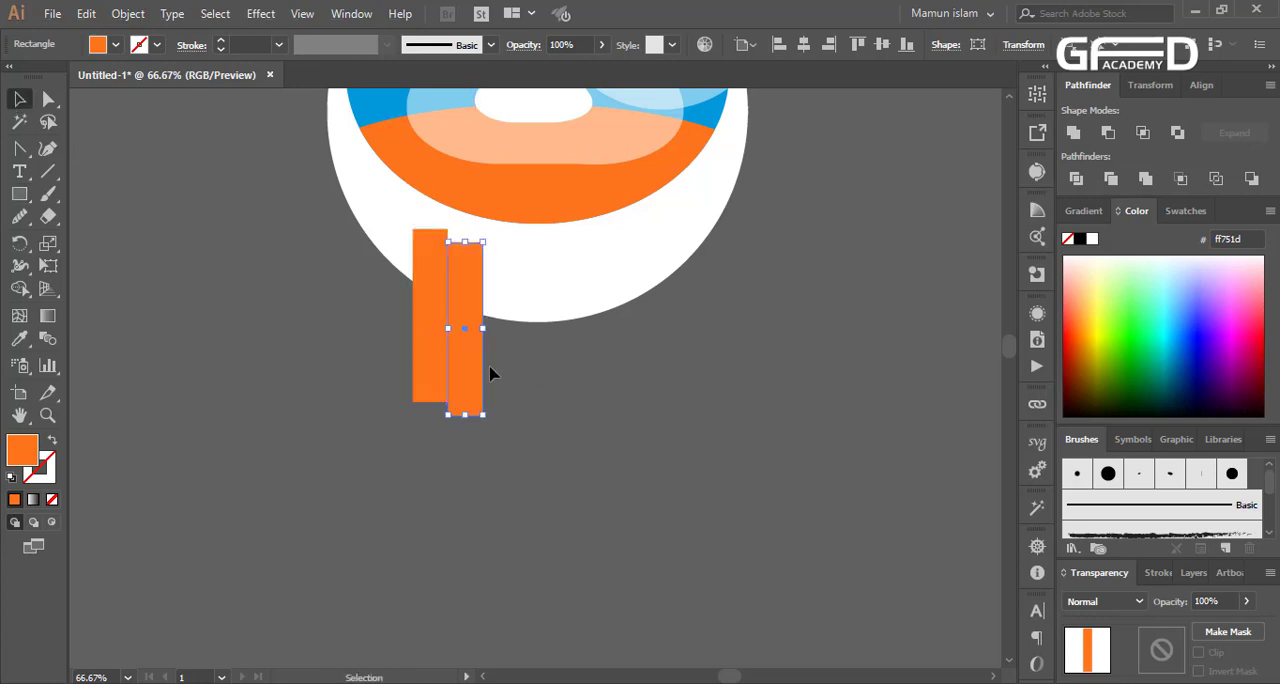
key(ctrl+d)
key(ctrl+d)
key(ctrl+d)
key(ctrl+d)
key(ctrl+d)
key(ctrl+d)
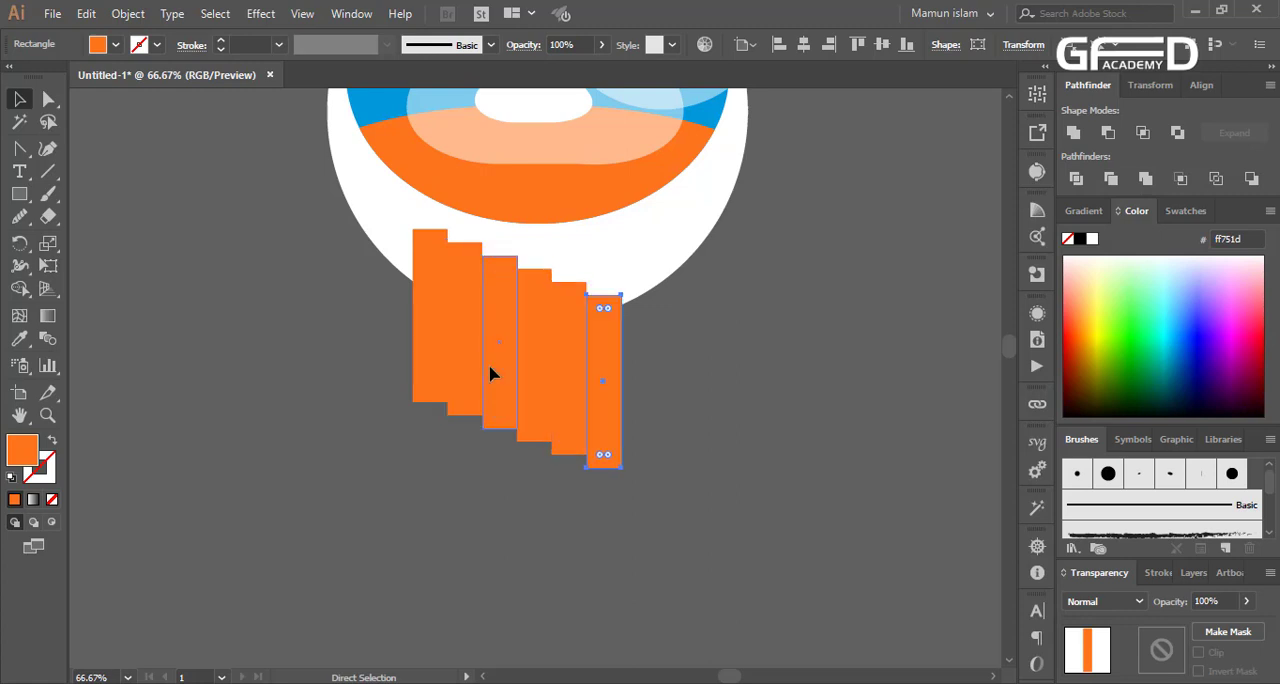
click(710, 363)
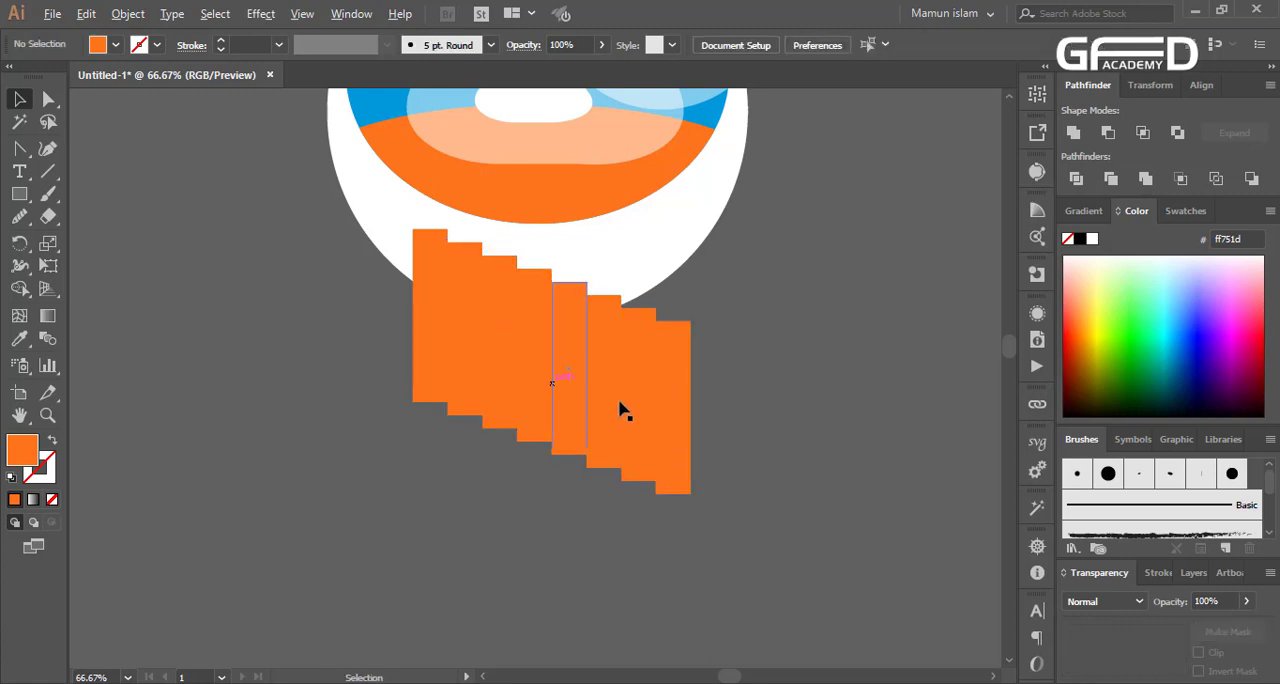
Move the sixth orange bar from the left straight up so it stands higher than the fifth bar
key(ctrl+plus)
key(ctrl+plus)
key(ctrl+minus)
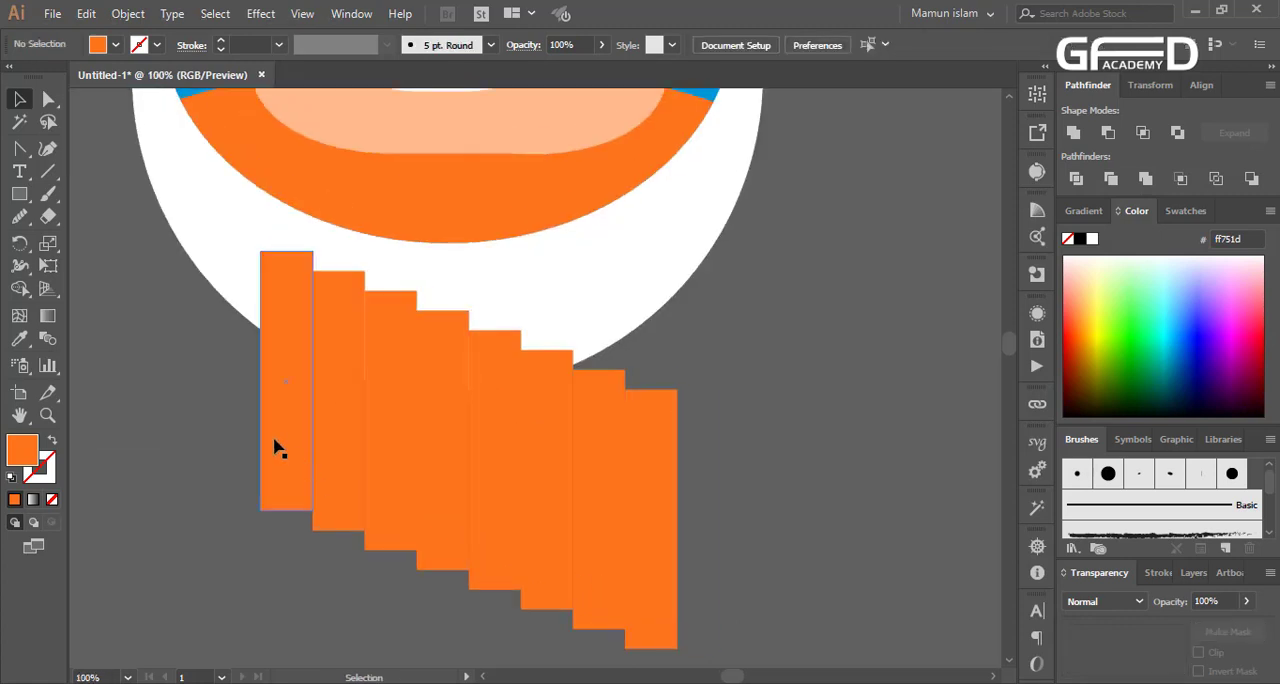
click(276, 443)
click(348, 435)
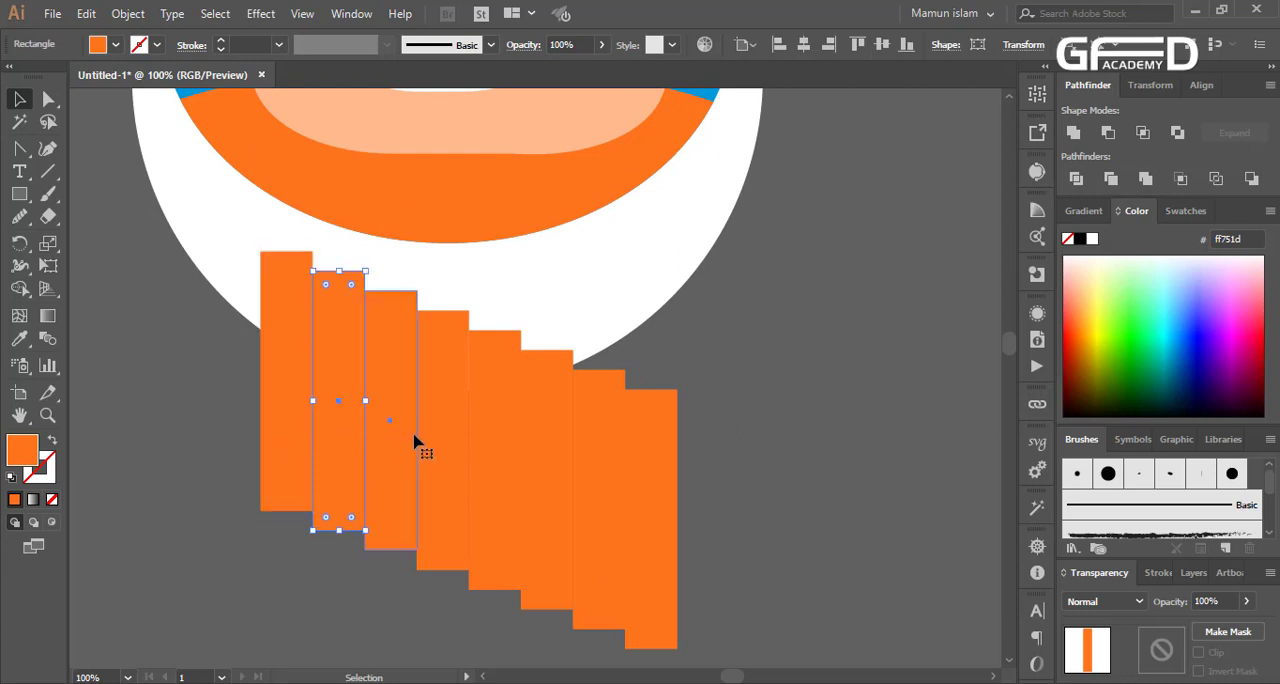
click(425, 440)
click(496, 452)
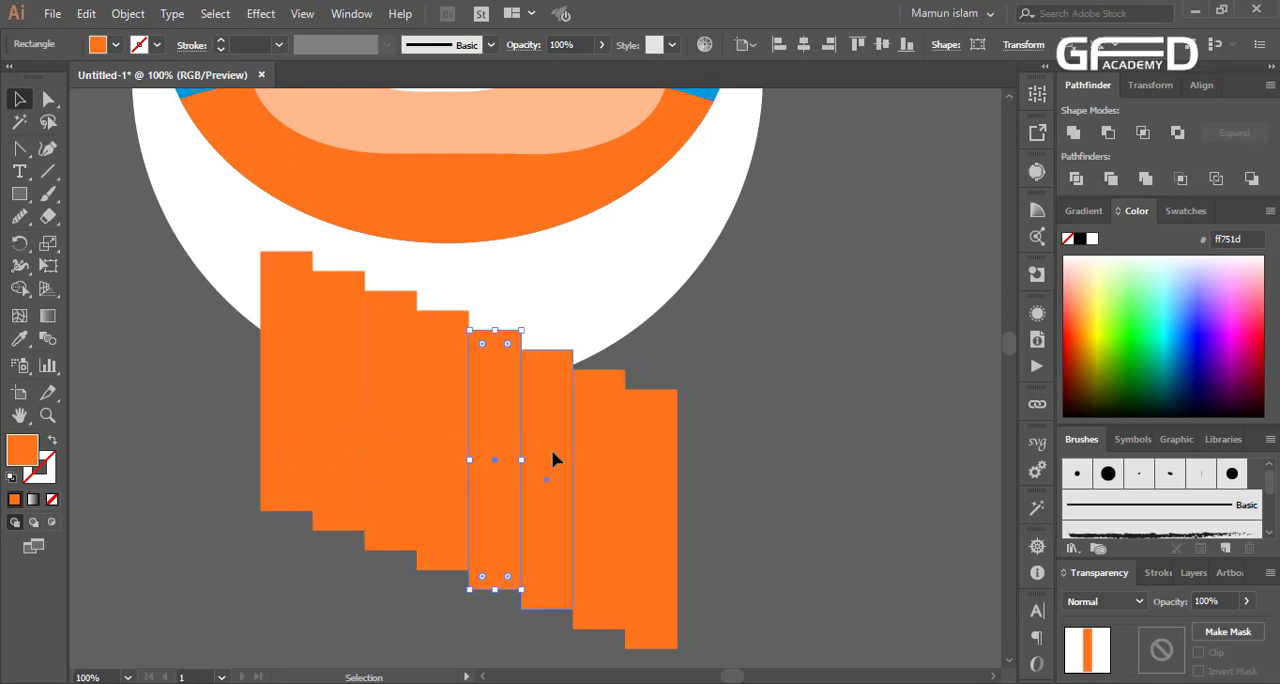
click(555, 459)
drag(547, 433, 546, 368)
click(777, 380)
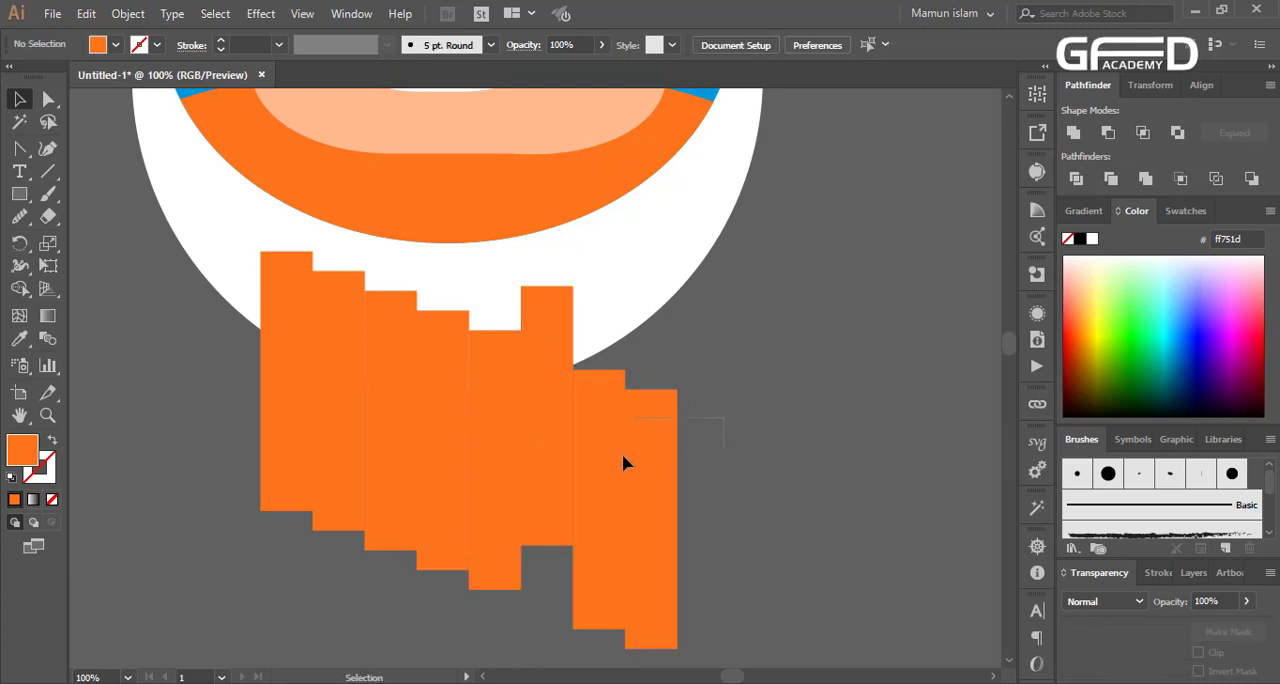
Move the two rightmost orange bars away to the right of the row and select the fifth bar
drag(608, 461, 608, 461)
drag(620, 458, 800, 458)
click(505, 462)
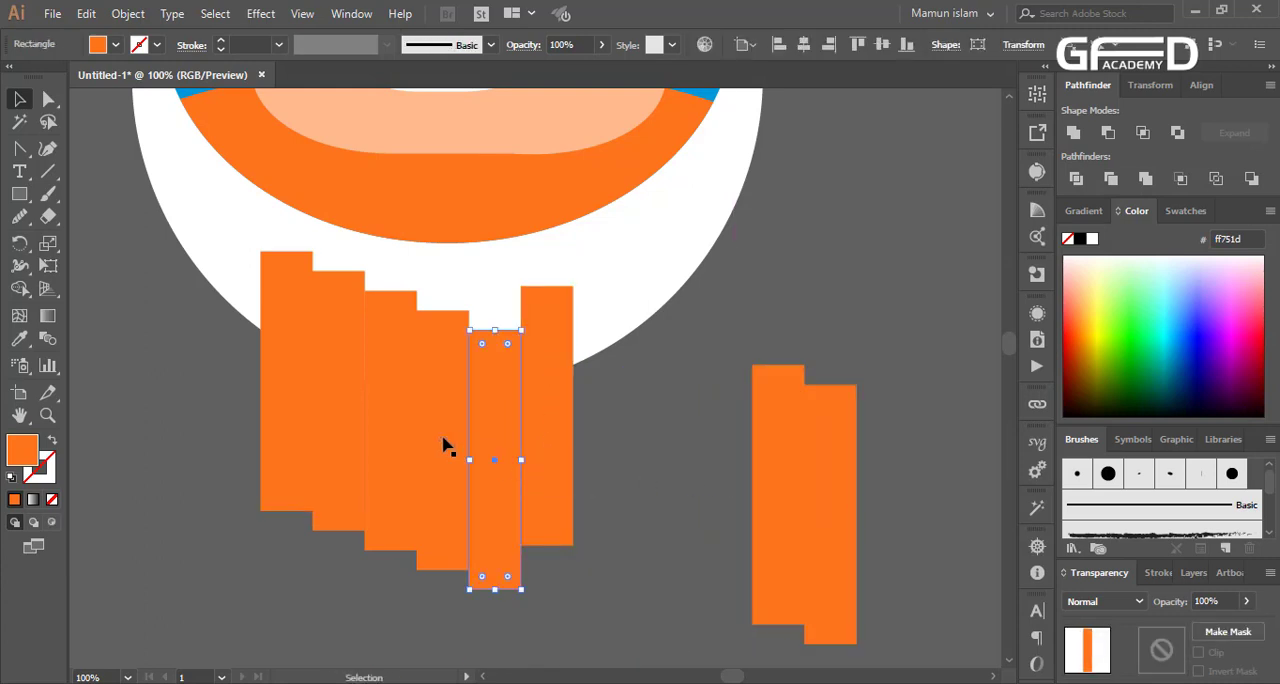
shift+click(405, 440)
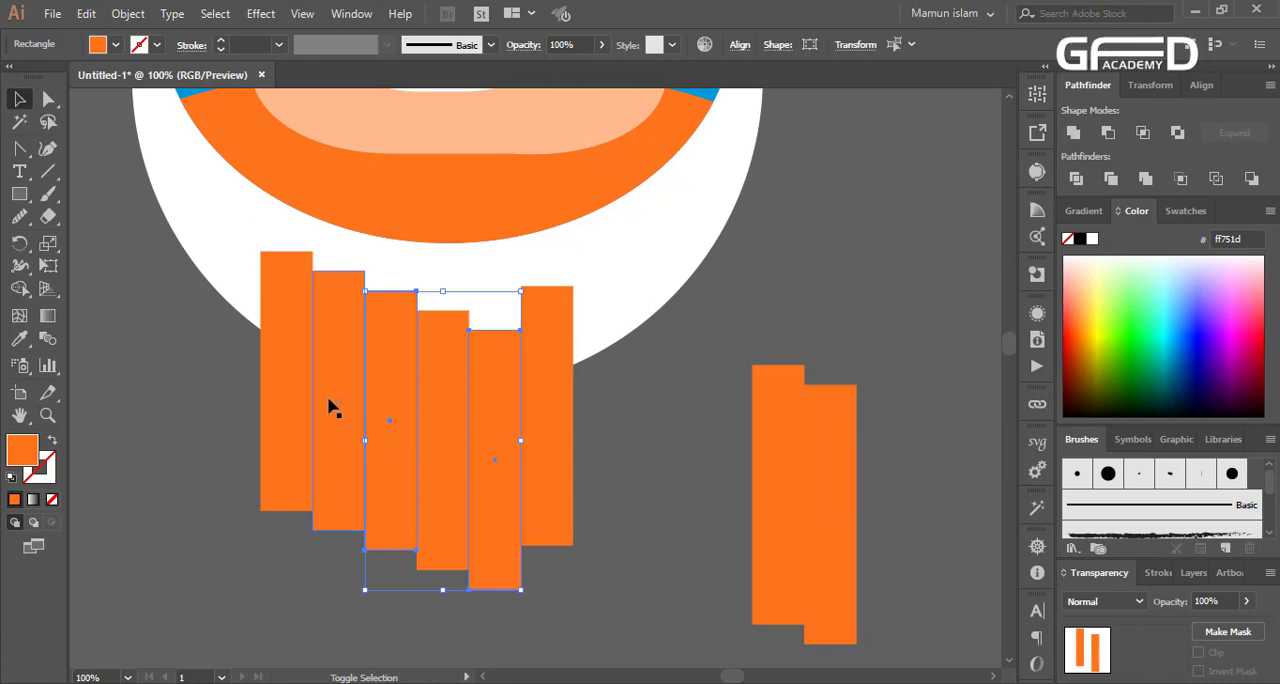
shift+click(329, 399)
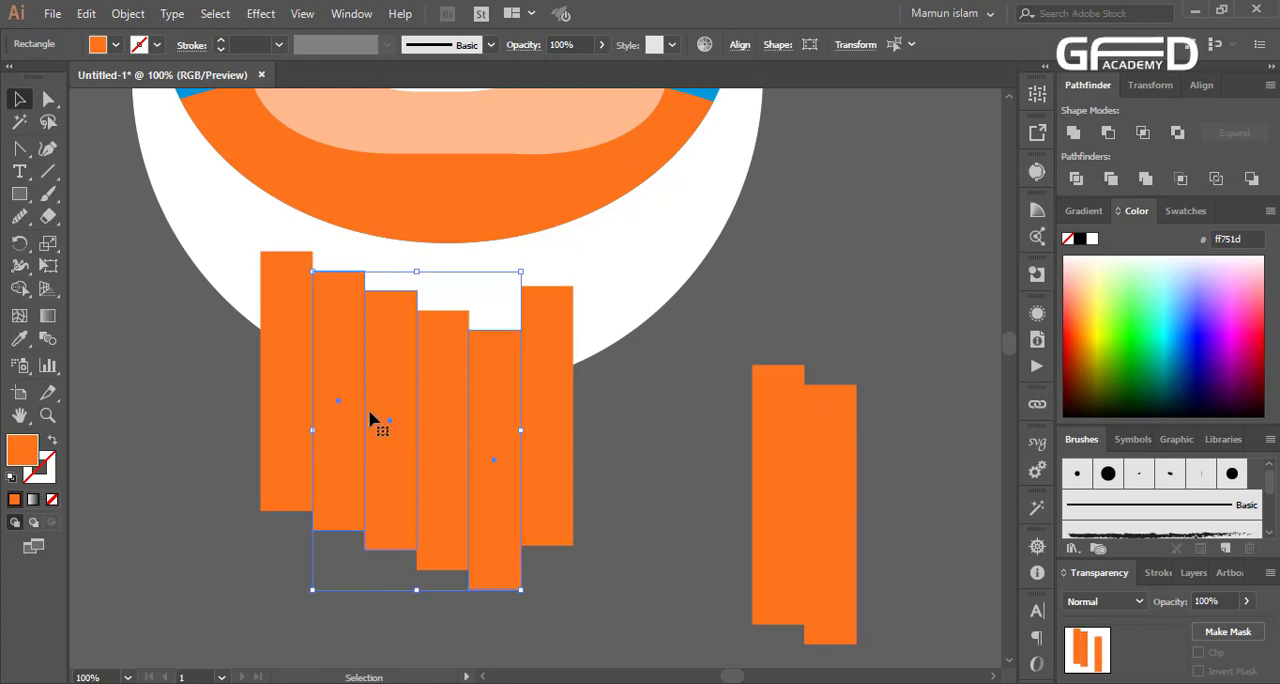
click(628, 508)
Fill the first and sixth orange bars of the row with white
click(557, 463)
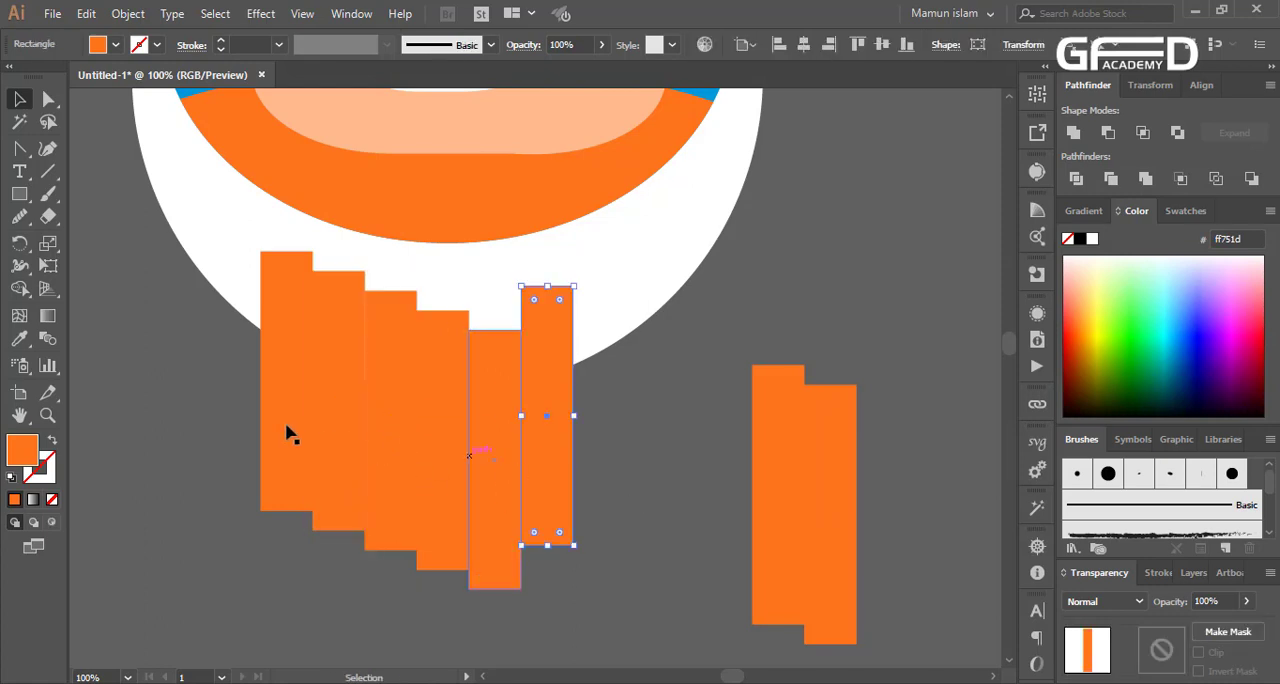
shift+click(283, 431)
shift+click(395, 475)
shift+click(395, 475)
click(1092, 238)
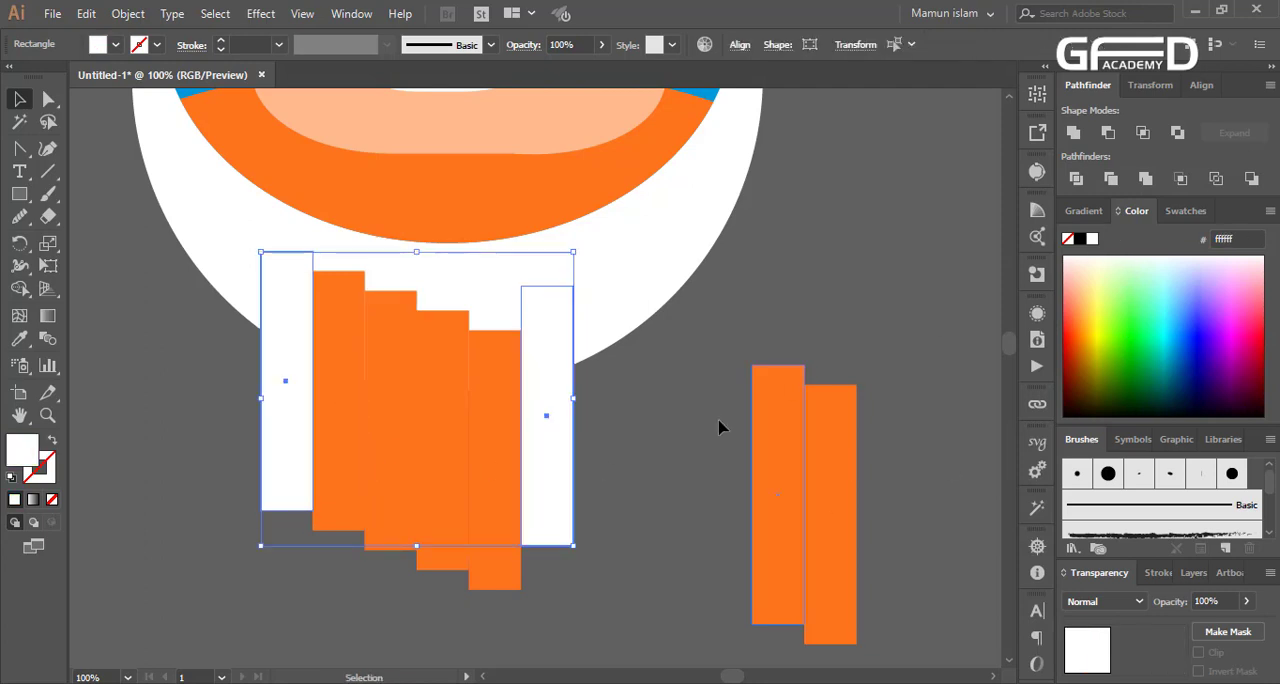
click(593, 453)
click(443, 457)
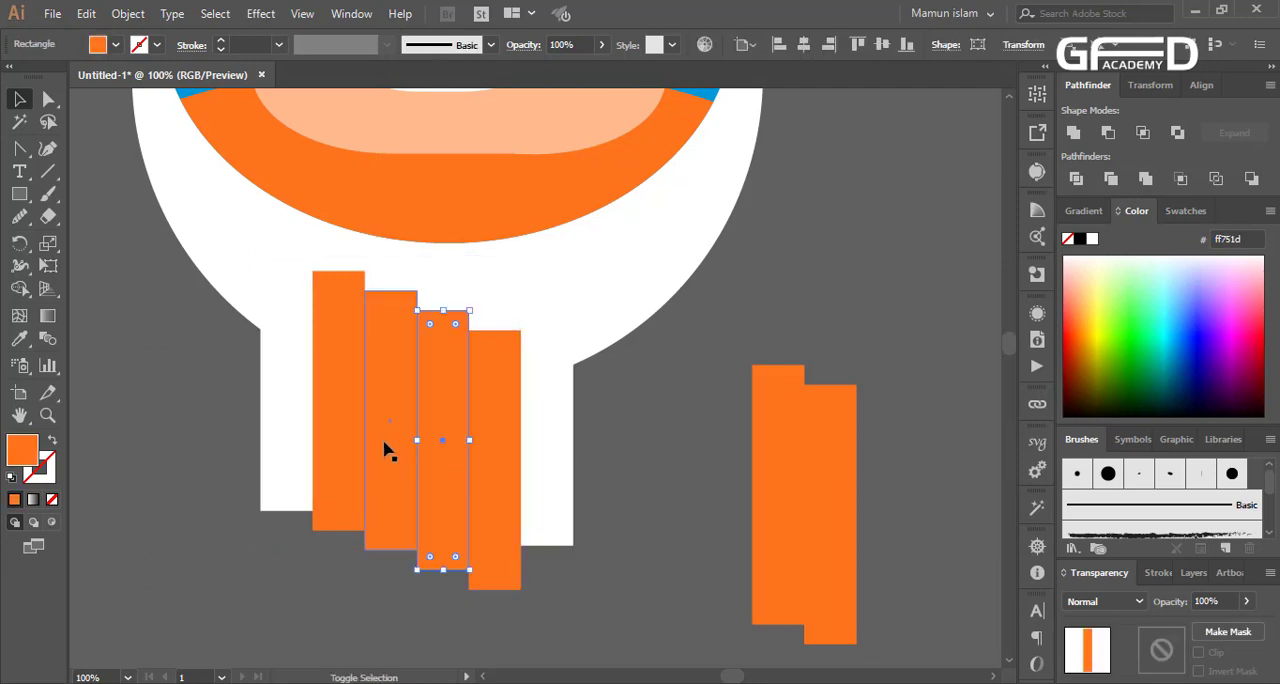
shift+click(346, 437)
click(648, 513)
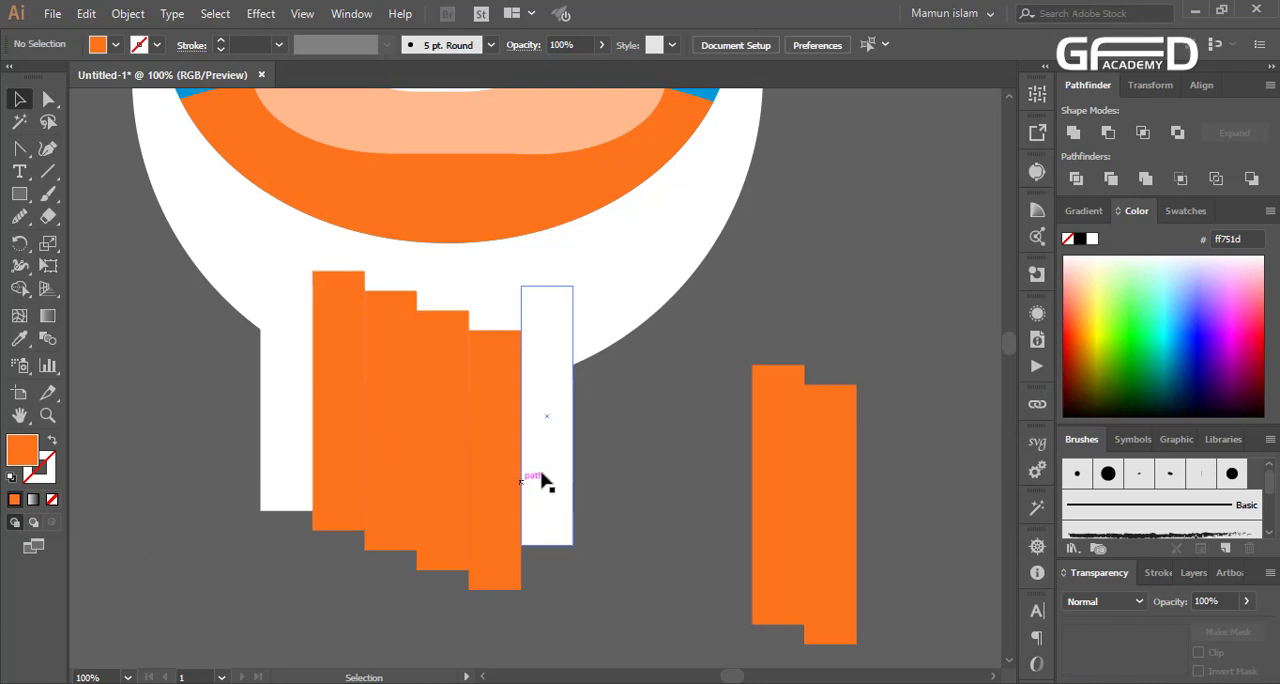
Duplicate the sixth, white bar 55.5 pt to its right so they adjoin, and recolour the original bright green (4dff0e)
drag(553, 470, 605, 466)
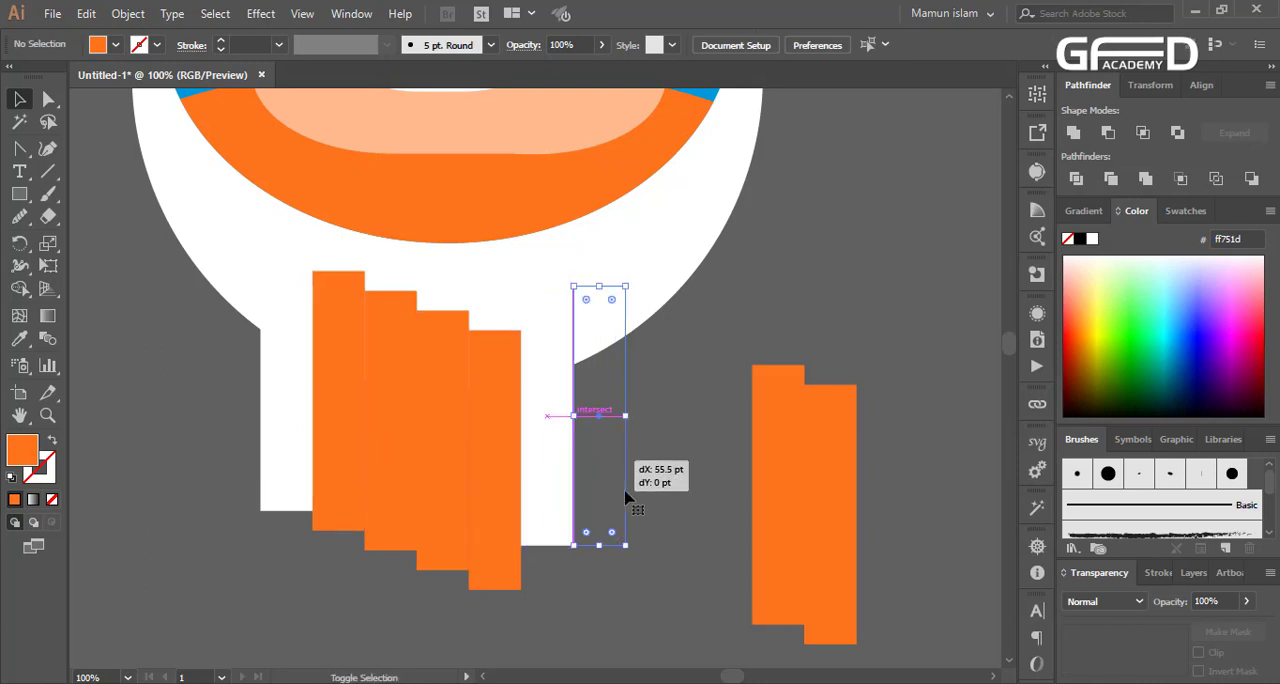
click(674, 518)
click(560, 494)
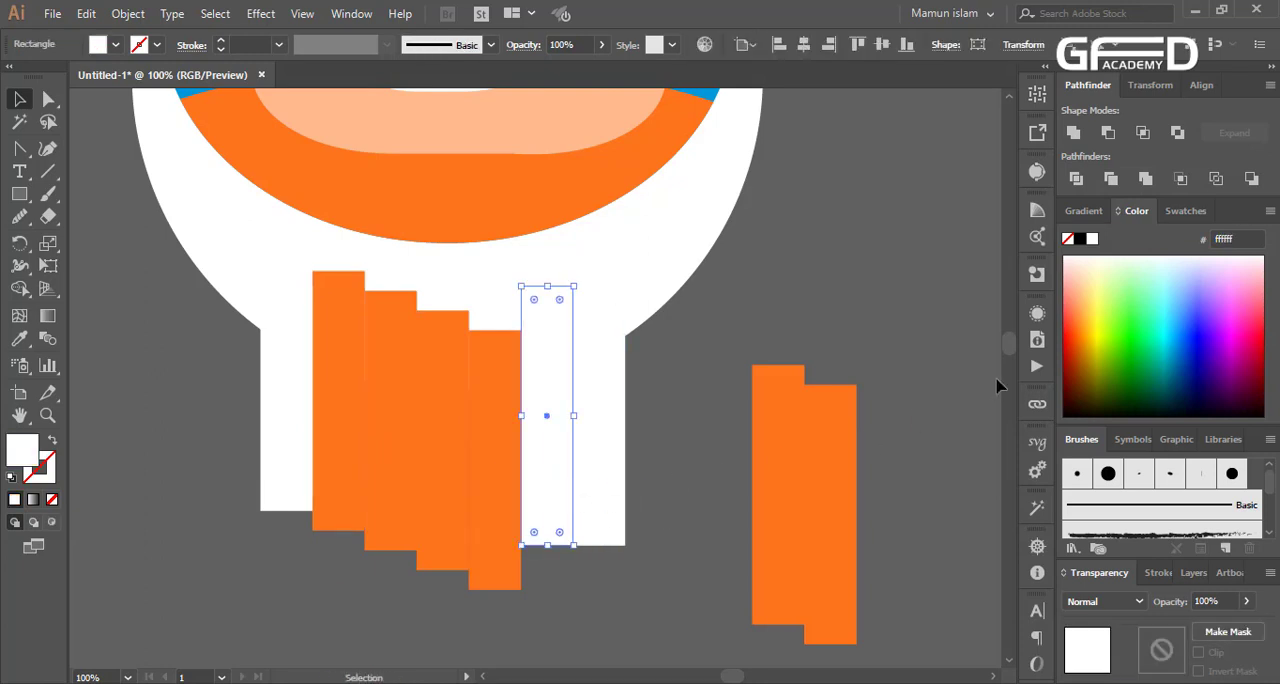
click(1122, 326)
click(602, 588)
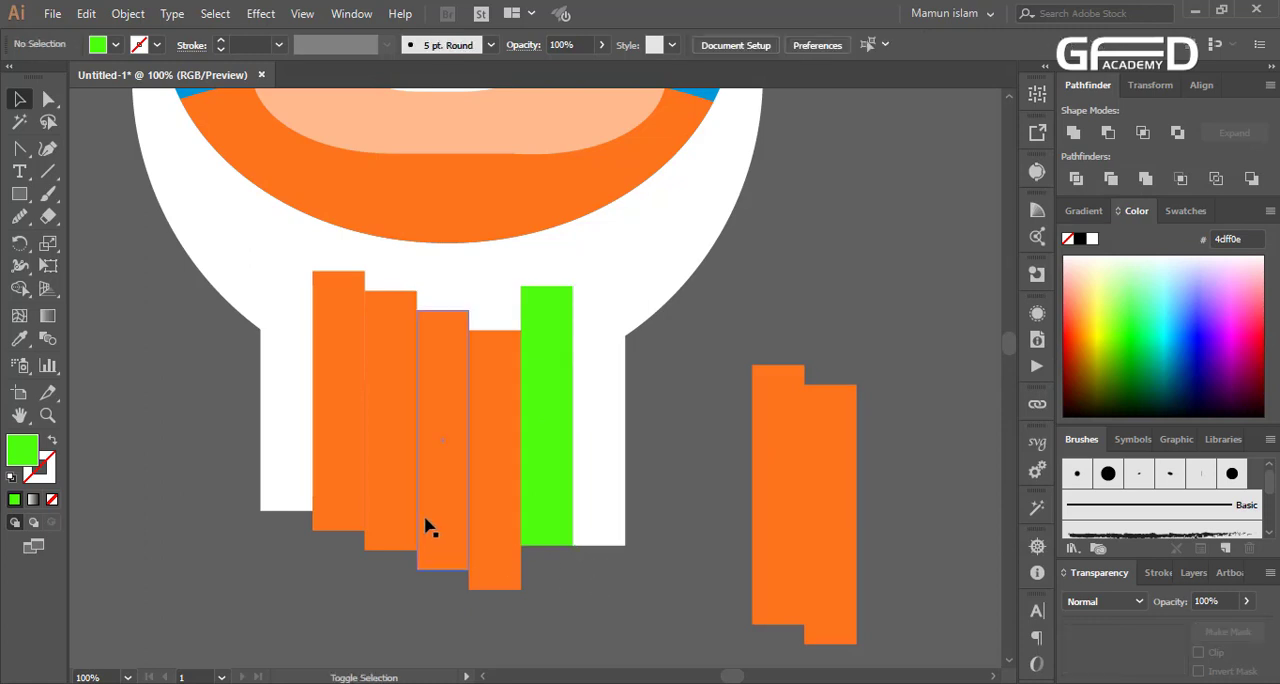
Fill the second and fourth bars of the row with dark teal (00555a)
click(426, 523)
shift+click(394, 506)
shift+click(346, 466)
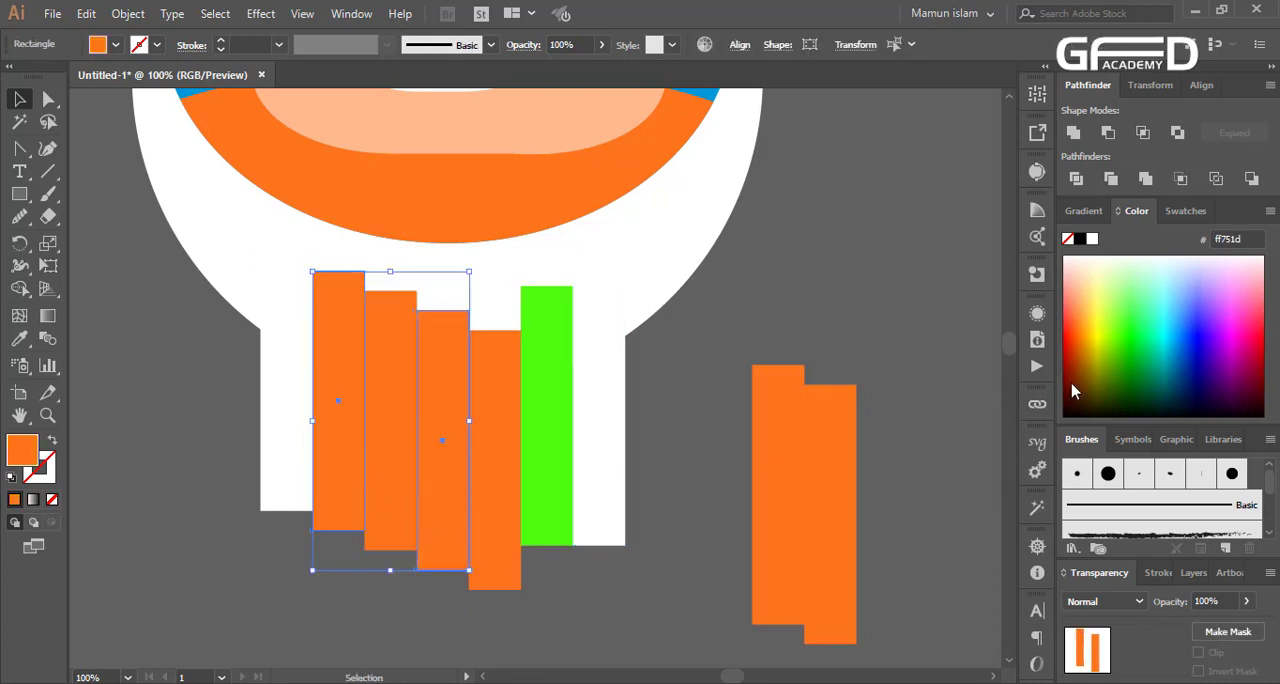
click(1165, 370)
click(637, 601)
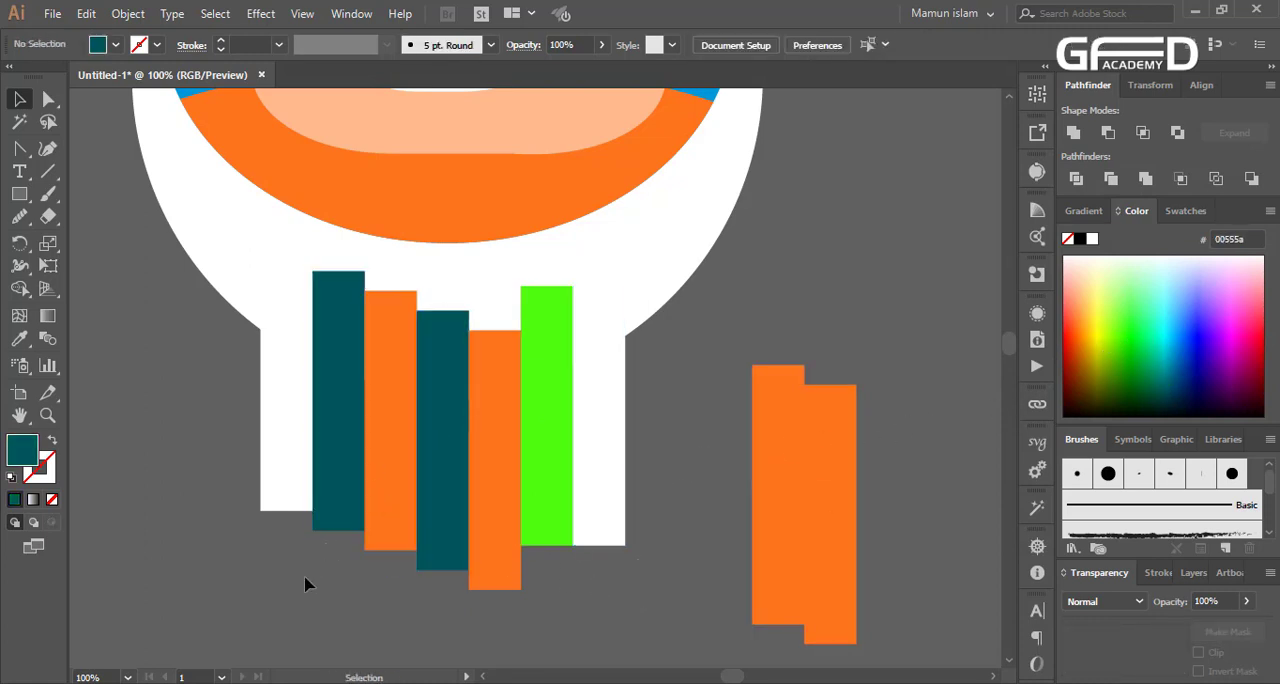
Shift the third bar down level with the fourth, and raise the fifth bar and the rightmost white bar slightly
mouse_move(385, 512)
mouse_down()
mouse_move(384, 488)
mouse_move(383, 532)
mouse_up()
drag(517, 531, 515, 496)
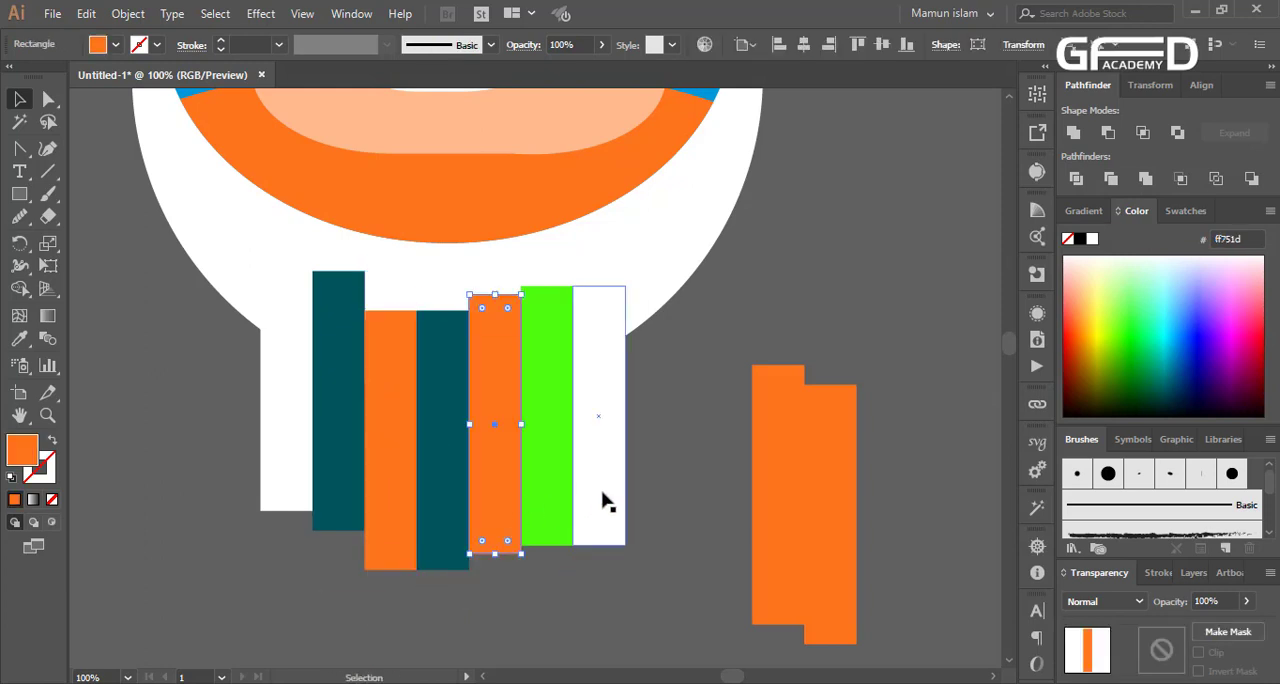
drag(600, 500, 600, 483)
click(670, 511)
scroll(440, 500, down, 3)
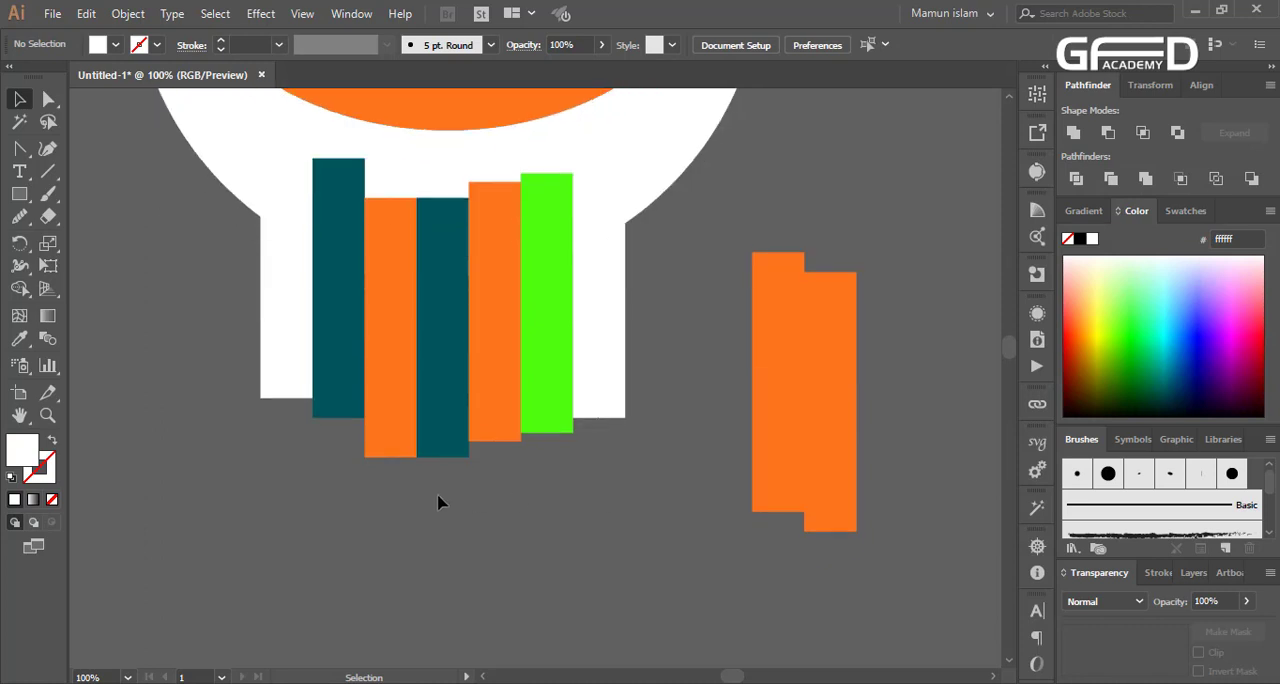
scroll(294, 437, up, 3)
Try to unite the leftmost white bar with the whole grouped emblem, and undo it
drag(222, 360, 276, 290)
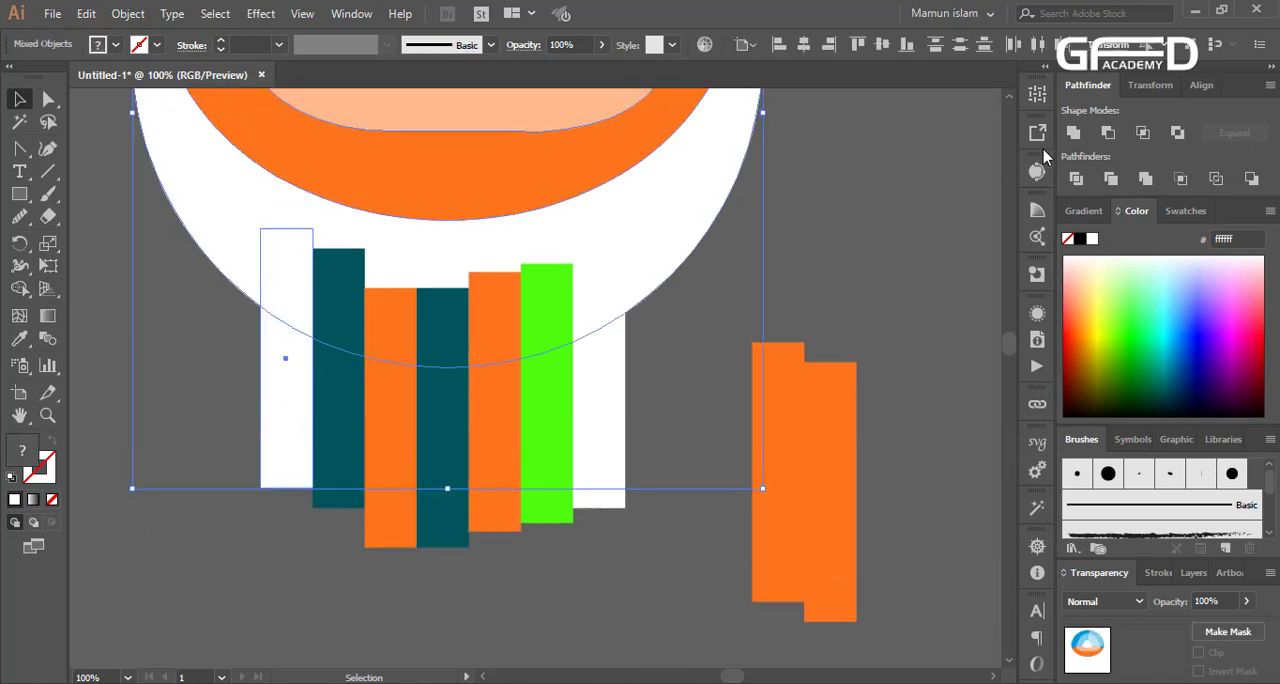
click(1070, 135)
key(ctrl)
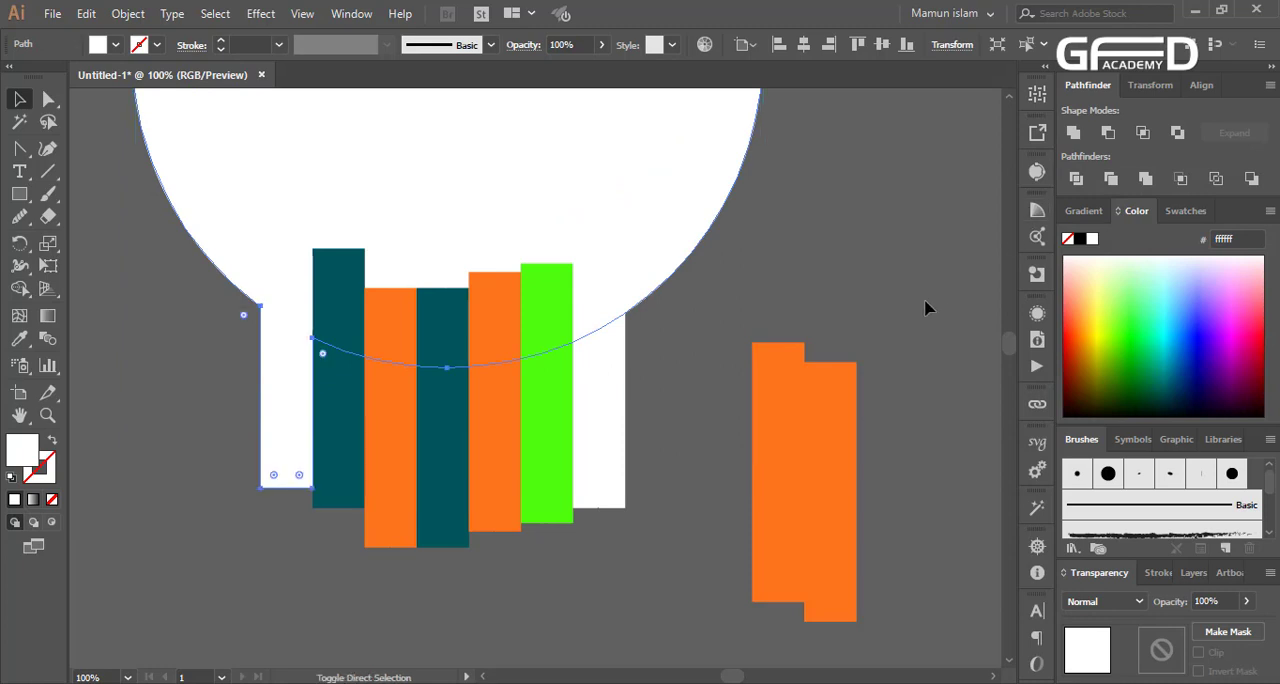
key(ctrl+minus)
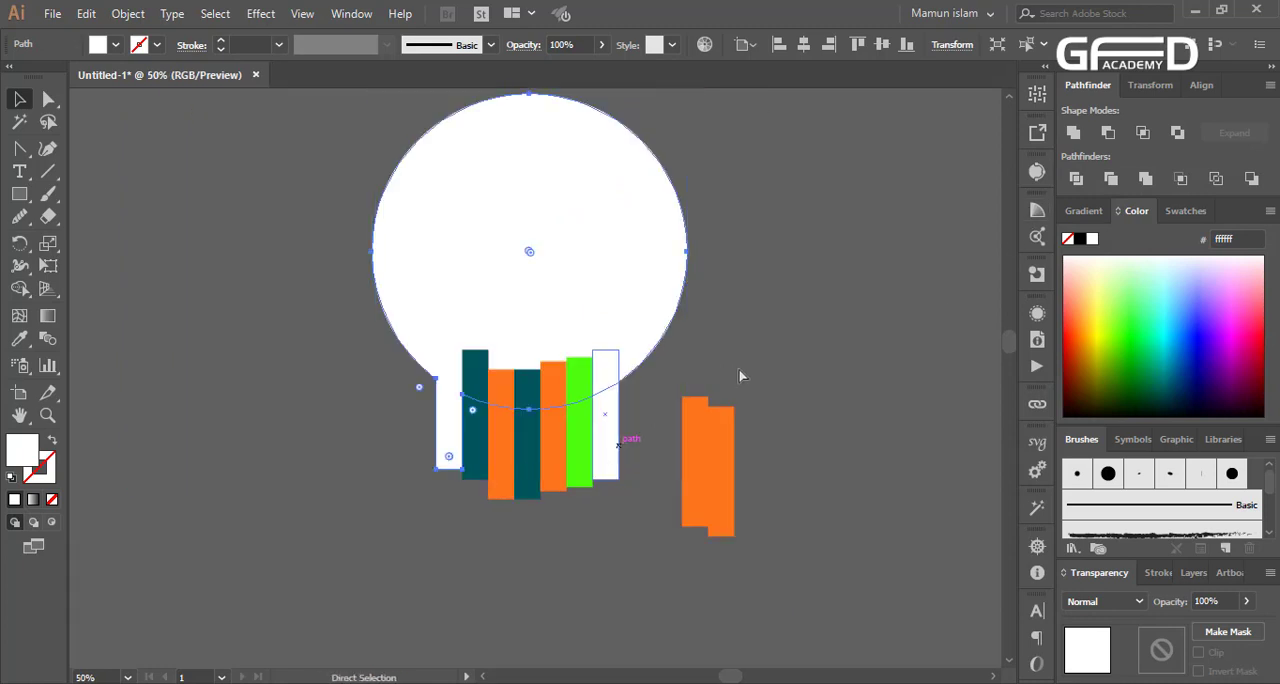
key(ctrl+shift+bracketleft)
click(790, 347)
key(ctrl+plus)
Ungroup the emblem and unite its white circle with the leftmost white bar
right_click(407, 288)
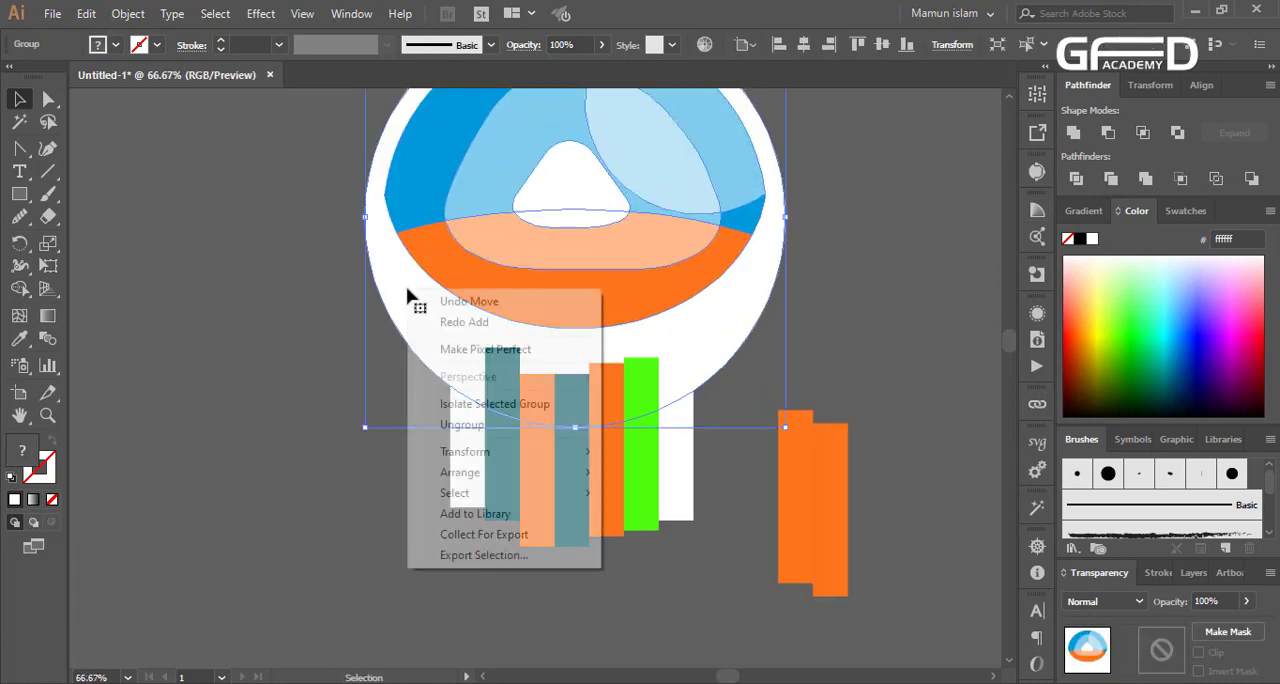
click(452, 424)
click(432, 406)
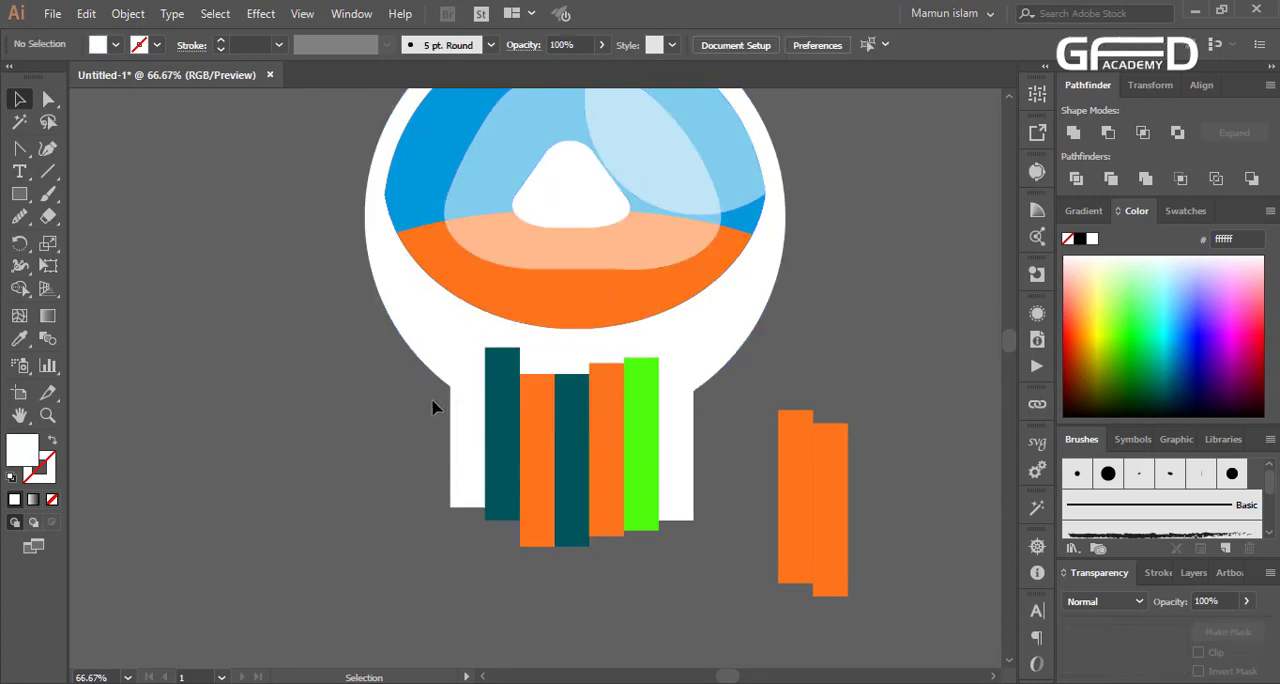
click(428, 358)
shift+click(461, 395)
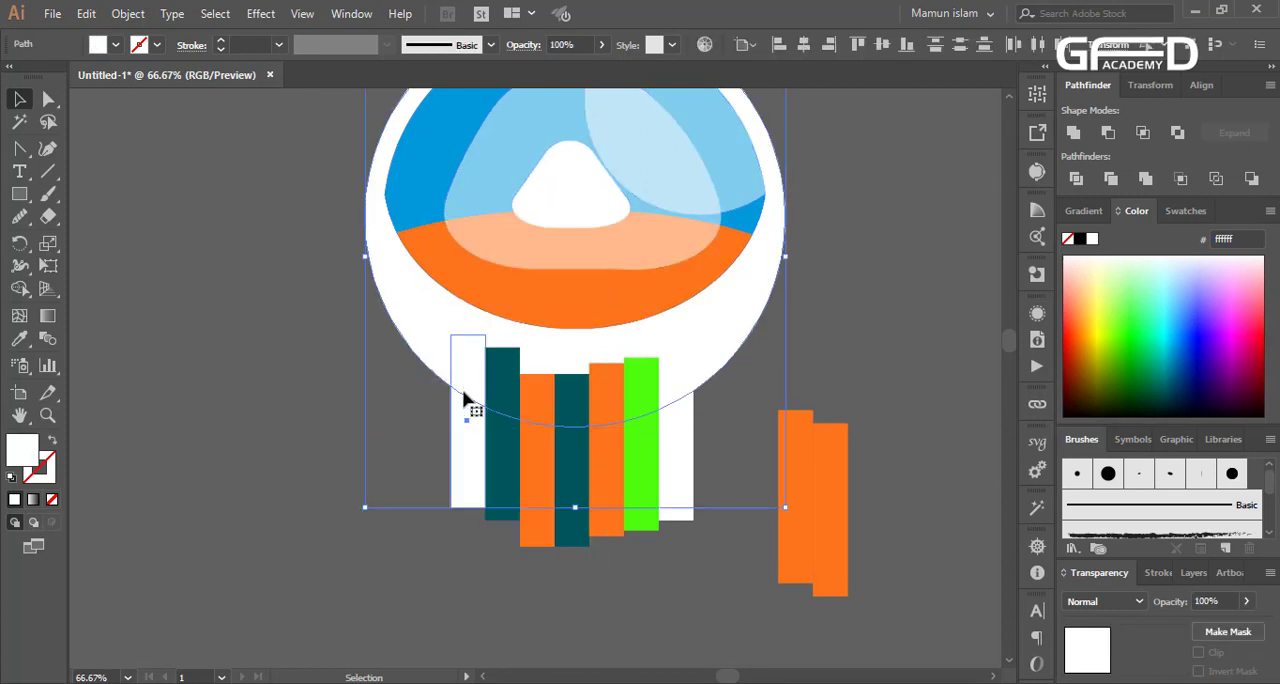
key(ctrl)
click(1073, 132)
click(851, 400)
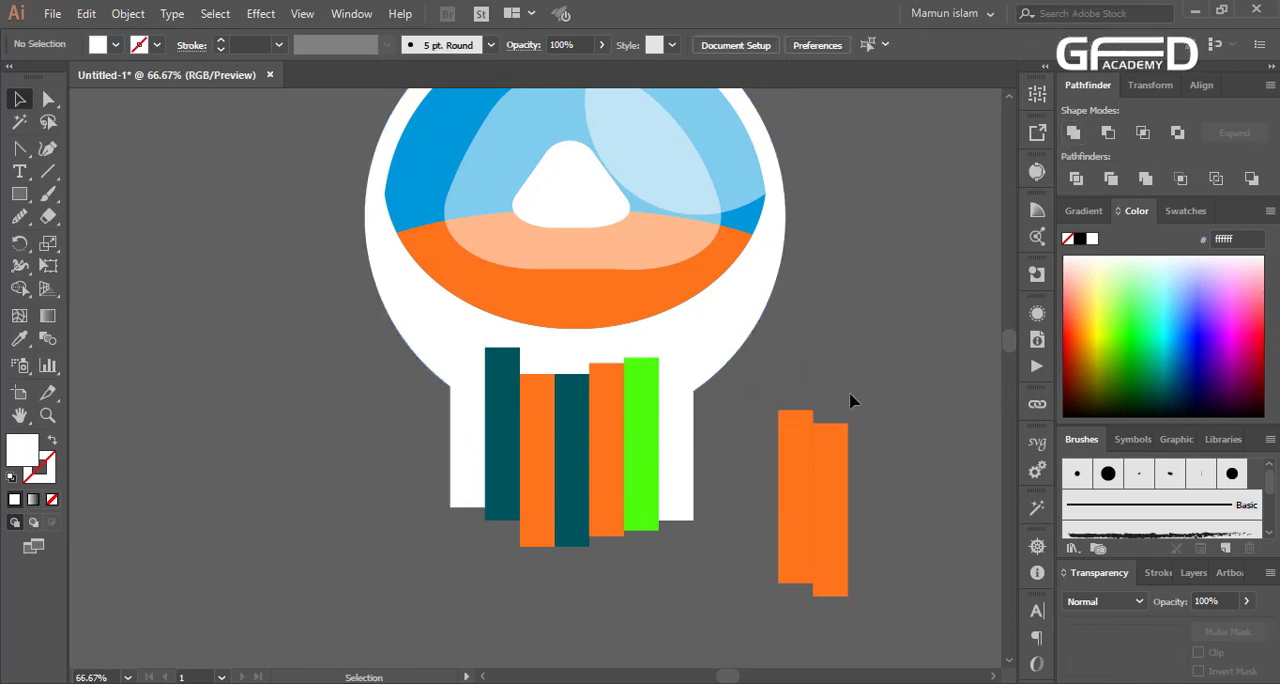
Move the rightmost white bar up and shorten it from its top edge so it stays below the orange band
scroll(697, 440, up, 1)
drag(686, 449, 669, 351)
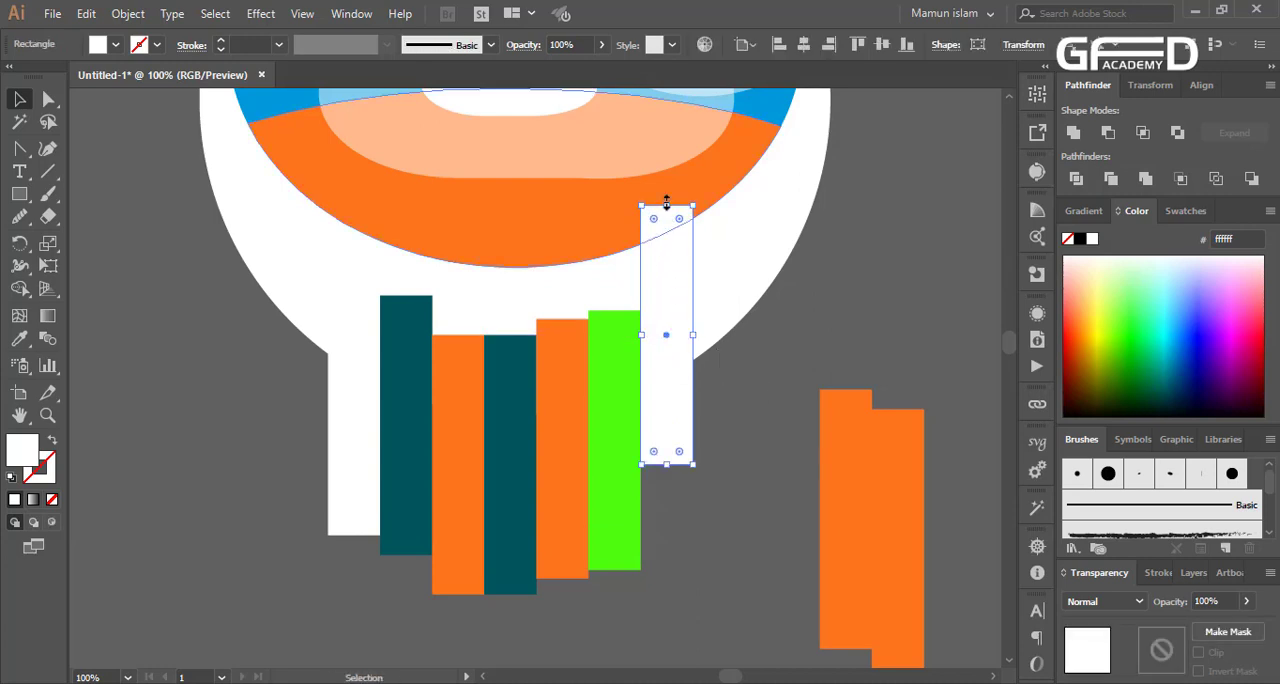
drag(666, 207, 666, 279)
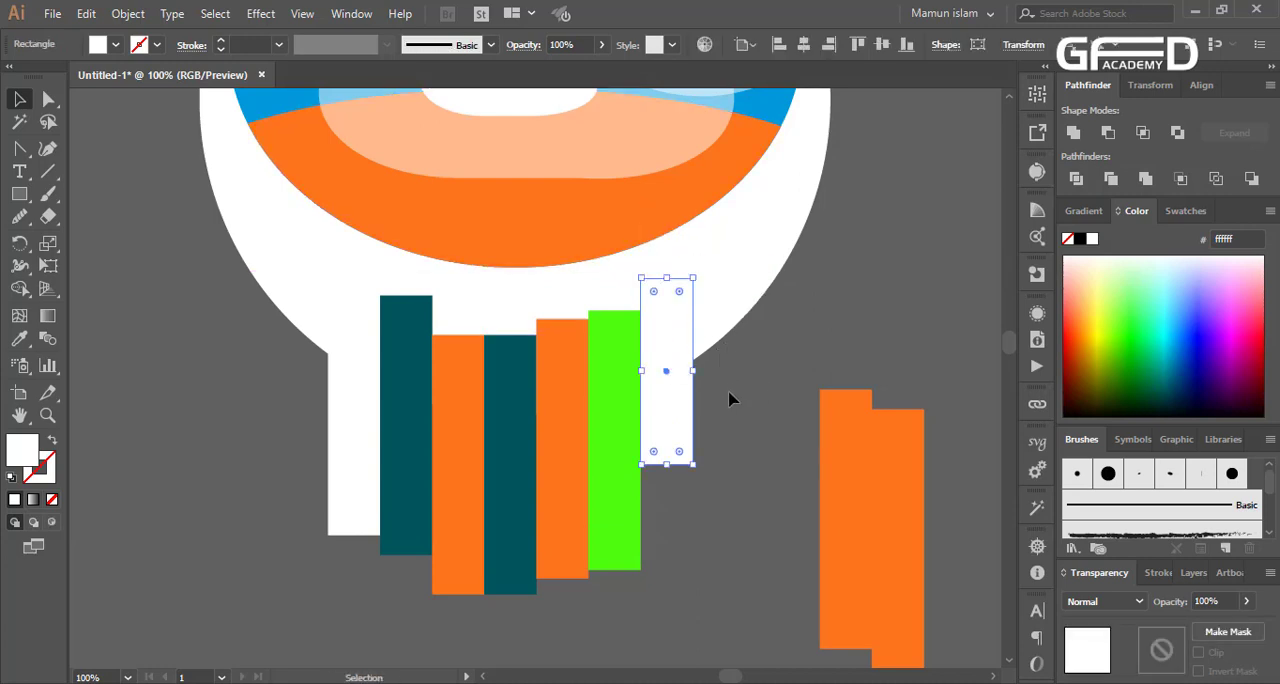
Unite the rightmost white bar with the white circle shape
drag(687, 341, 689, 342)
click(717, 375)
click(667, 404)
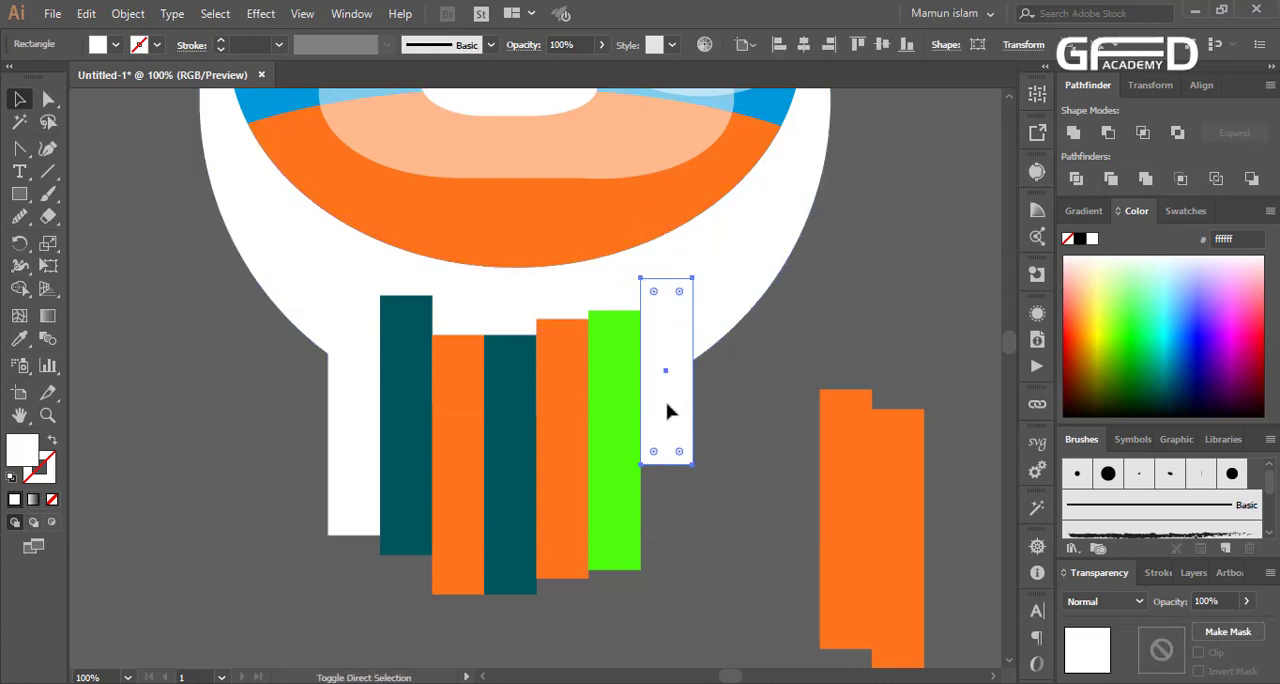
drag(690, 396, 662, 349)
key(ctrl+z)
drag(748, 411, 678, 346)
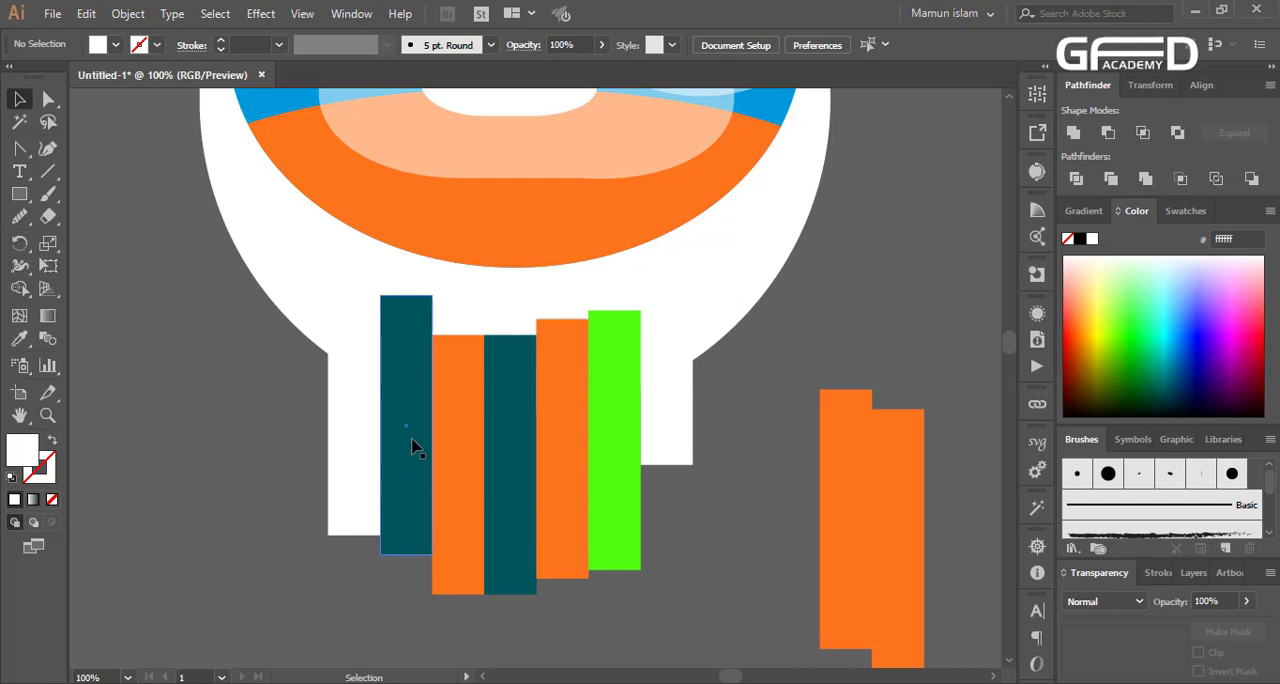
Fill the two remaining orange bars in the row, the third and fifth, with white
click(457, 449)
shift+click(565, 447)
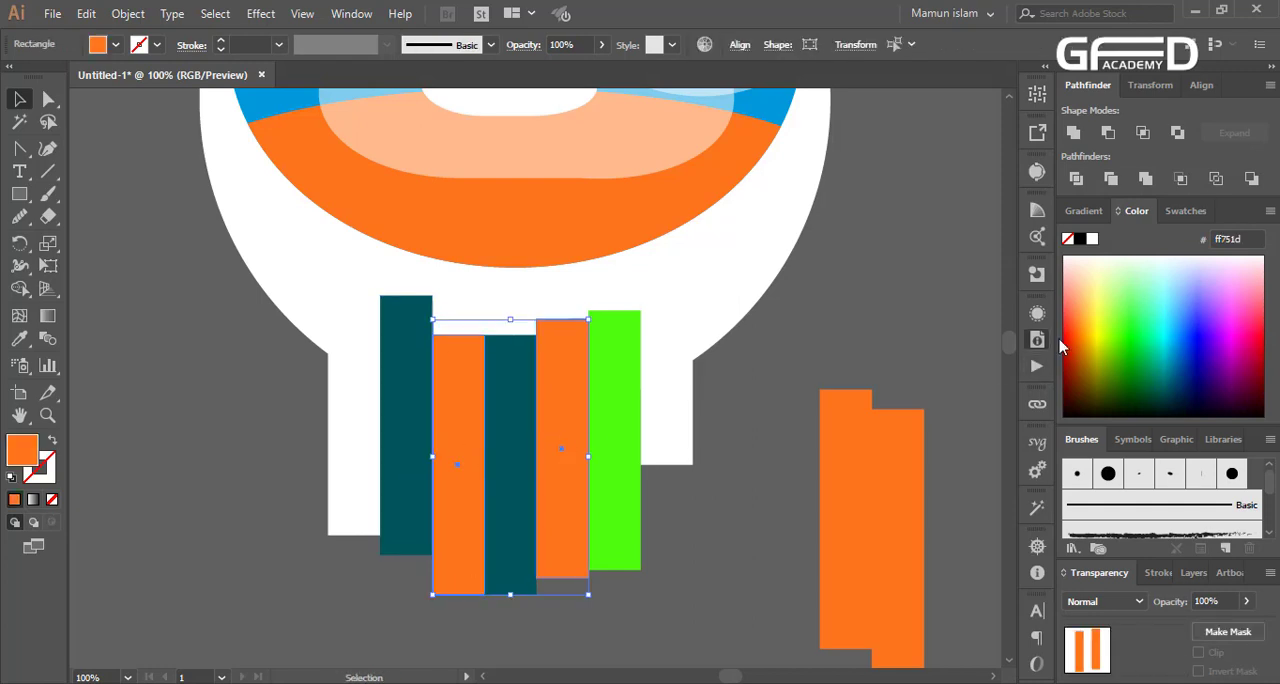
click(1092, 238)
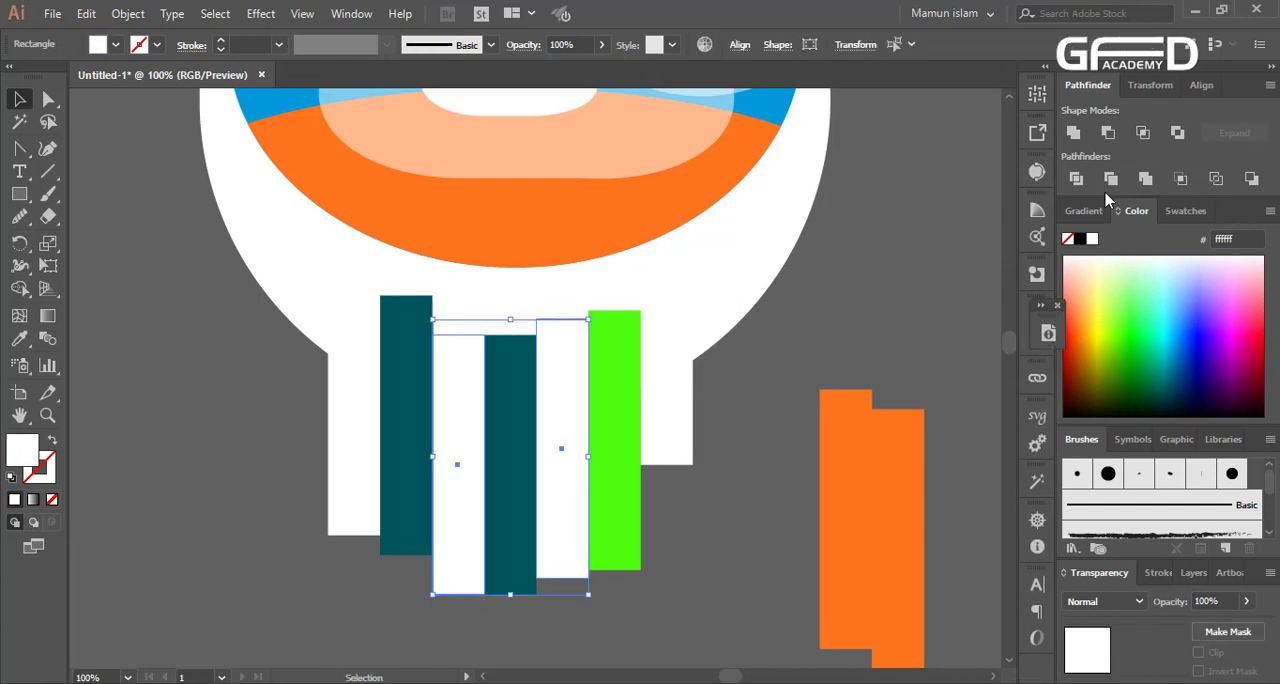
click(1048, 320)
drag(1100, 309, 1033, 312)
click(795, 441)
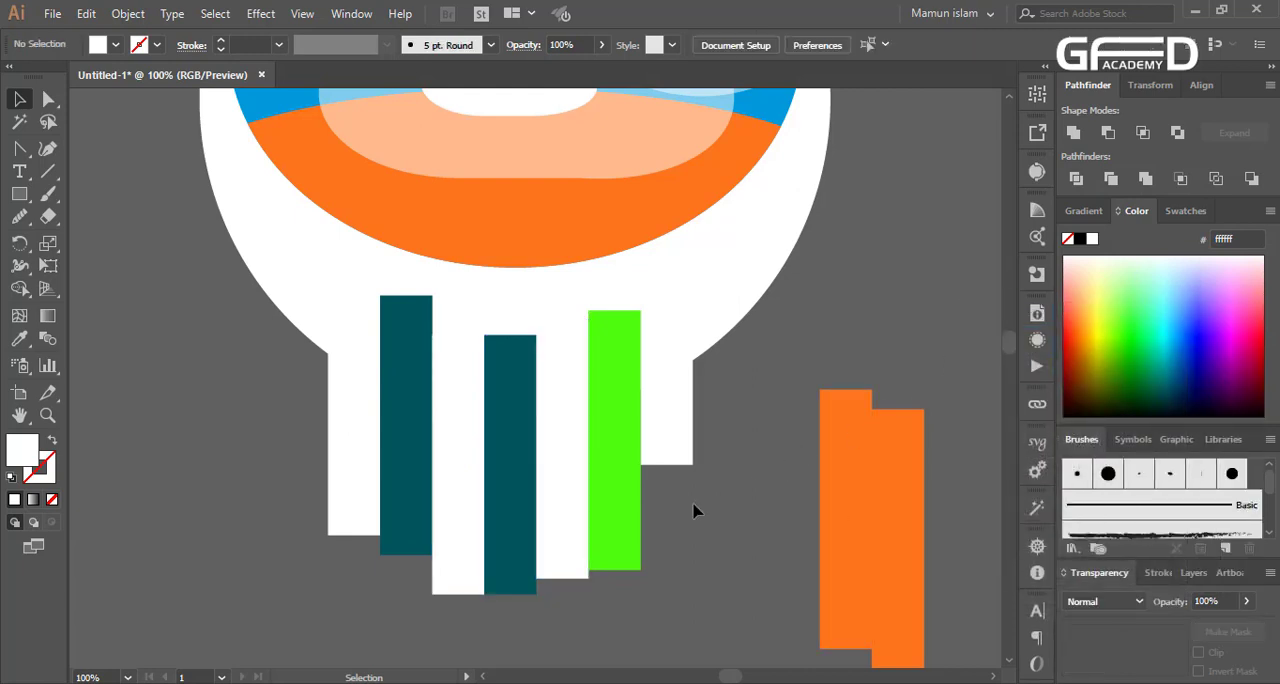
Shorten the white bar beside the green one by raising its bottom edge
click(458, 590)
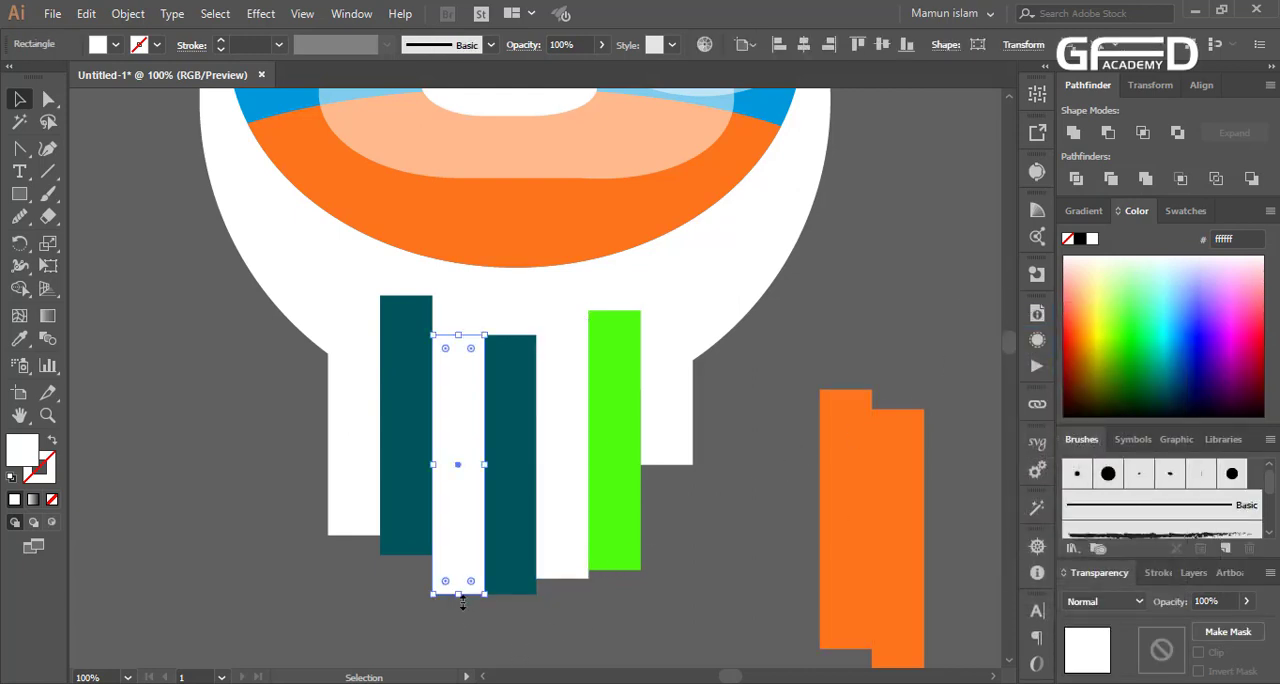
click(567, 576)
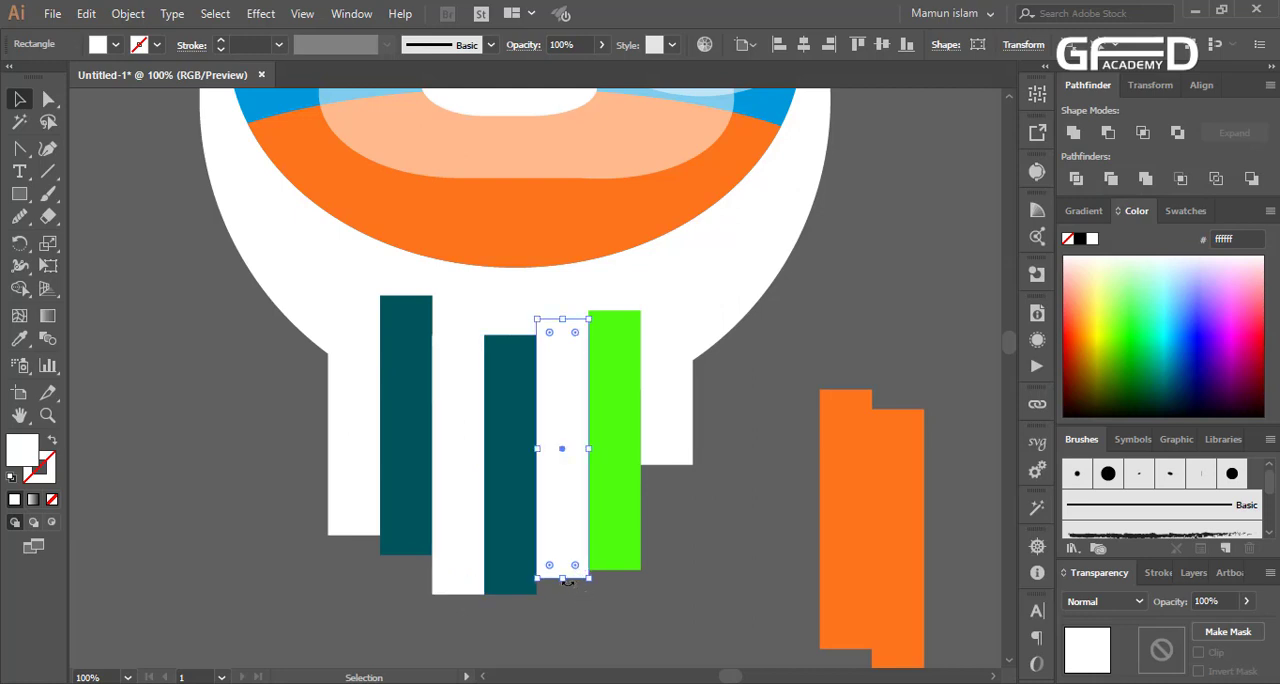
drag(566, 580, 568, 497)
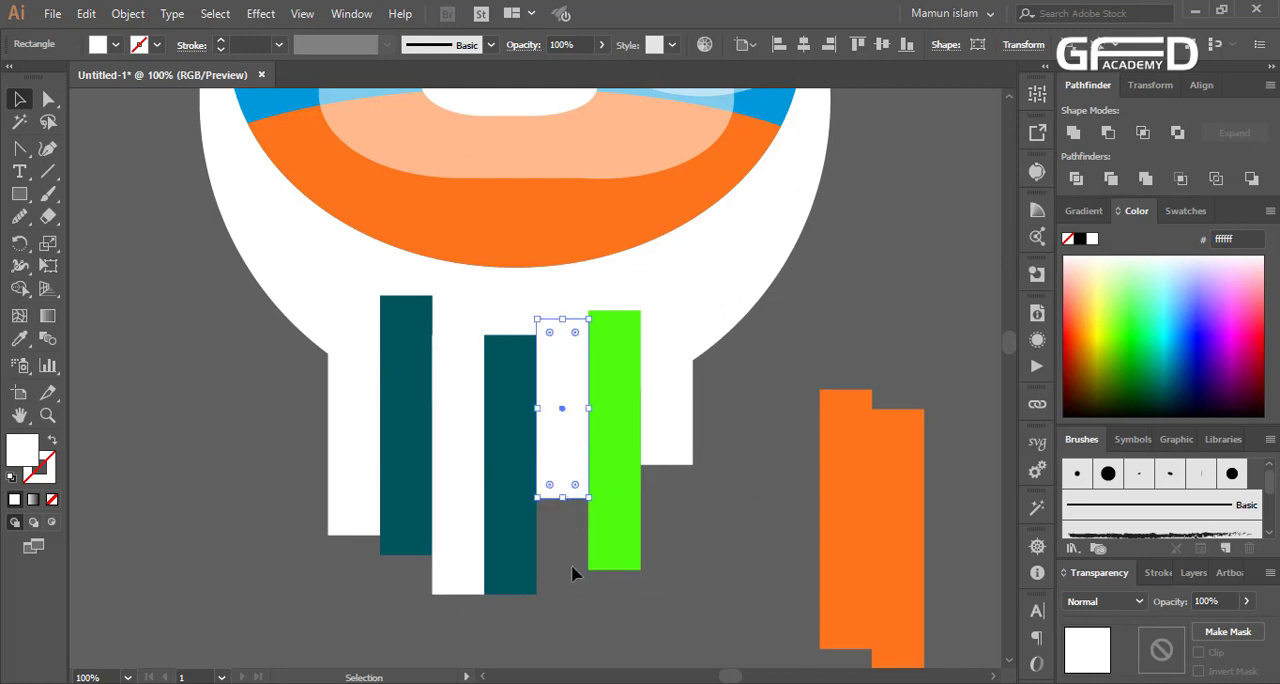
click(572, 573)
click(539, 457)
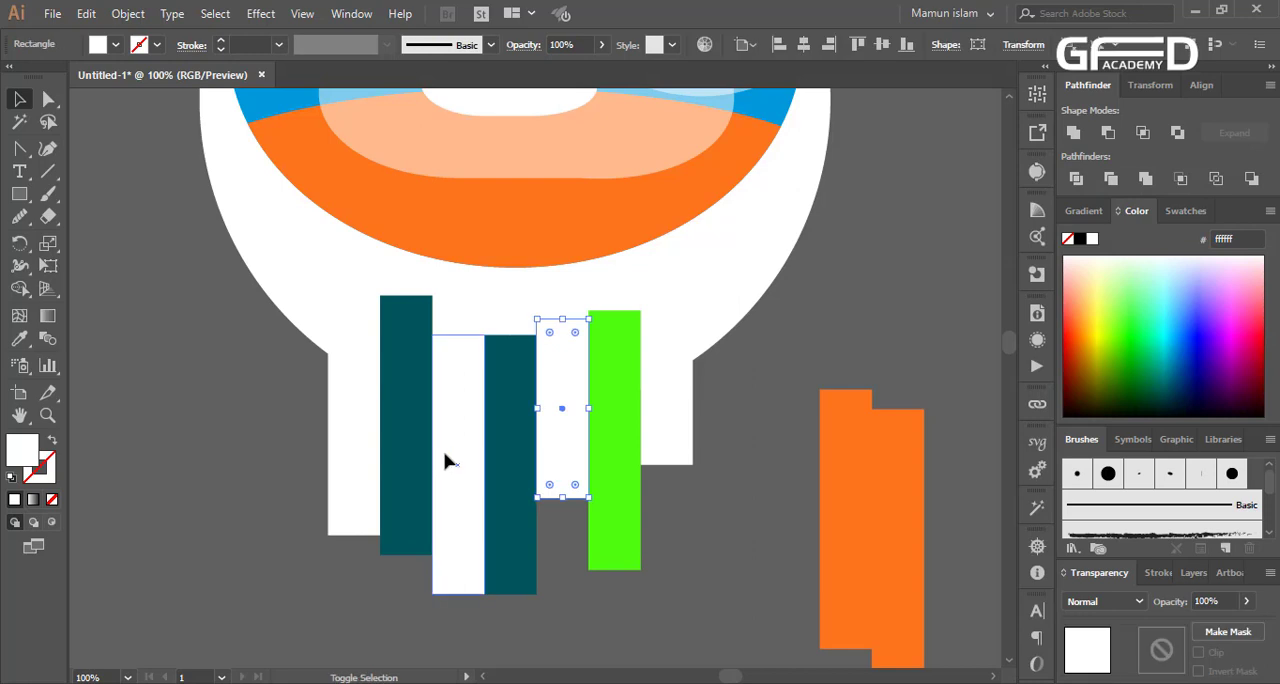
shift+click(447, 462)
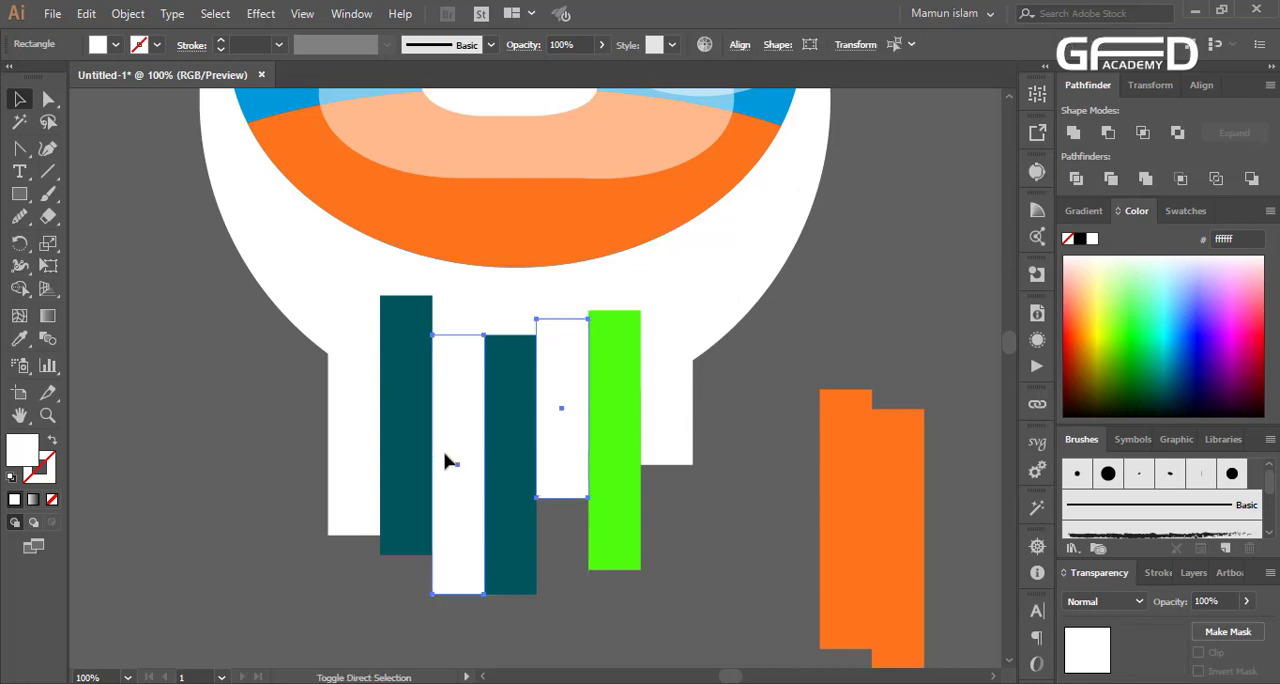
click(320, 314)
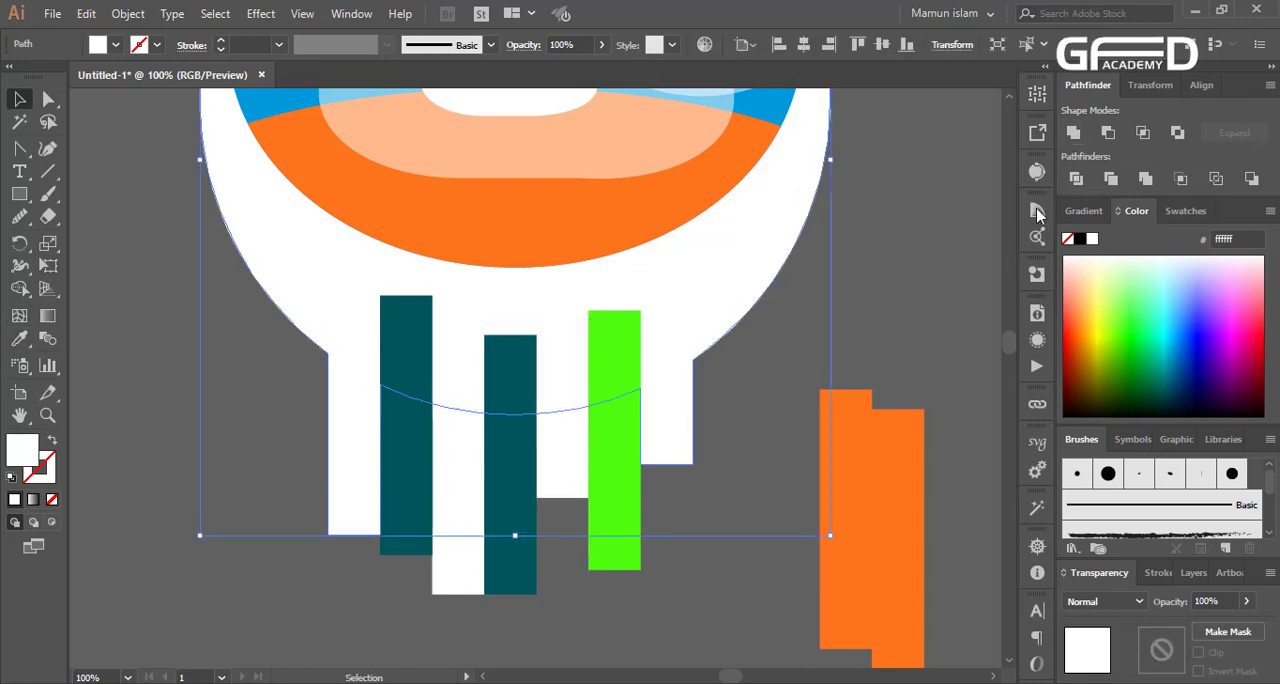
click(752, 412)
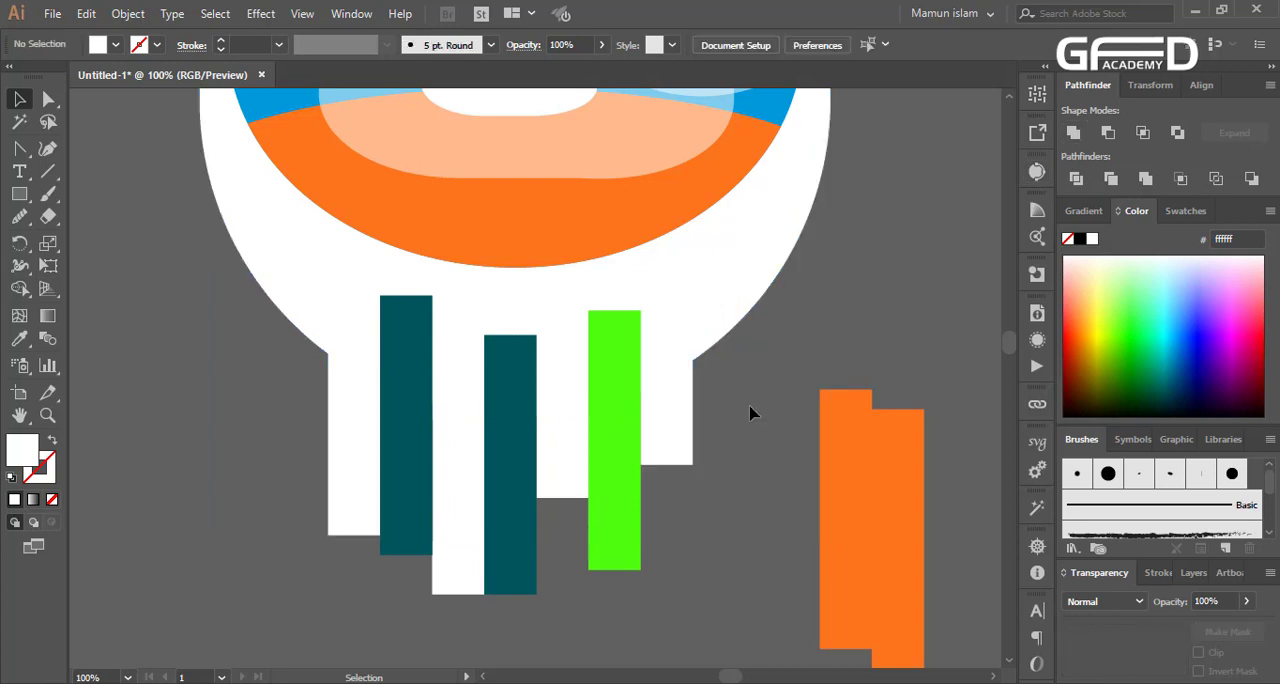
Select the circle and bars and cut the first dark teal bar out of the white shape with Shape Builder
scroll(714, 447, down, 1)
drag(297, 569, 696, 326)
key(shift+m)
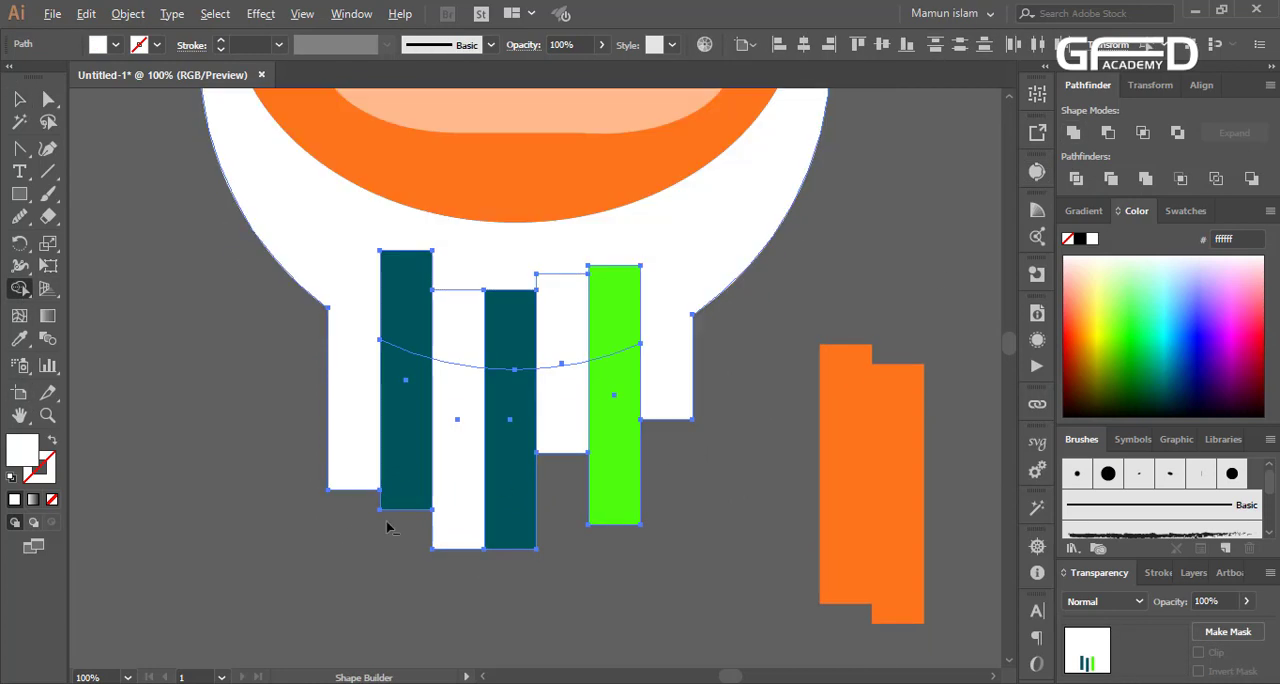
alt+click(408, 314)
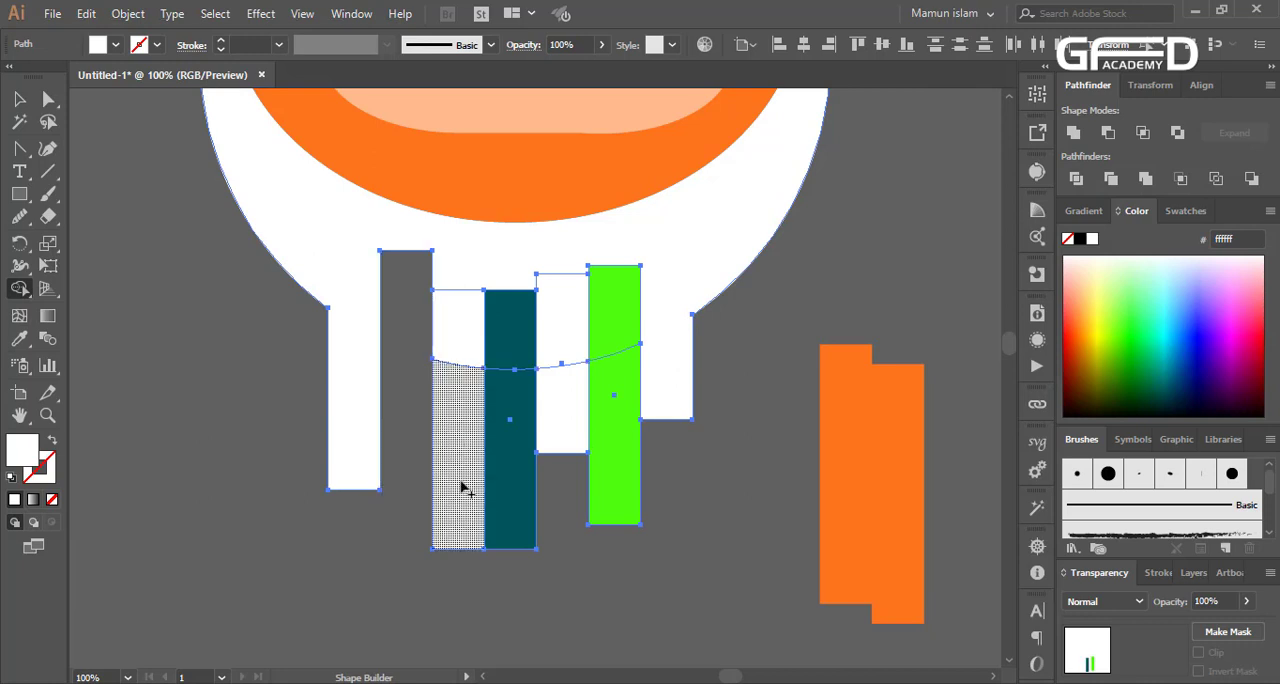
drag(513, 520, 511, 342)
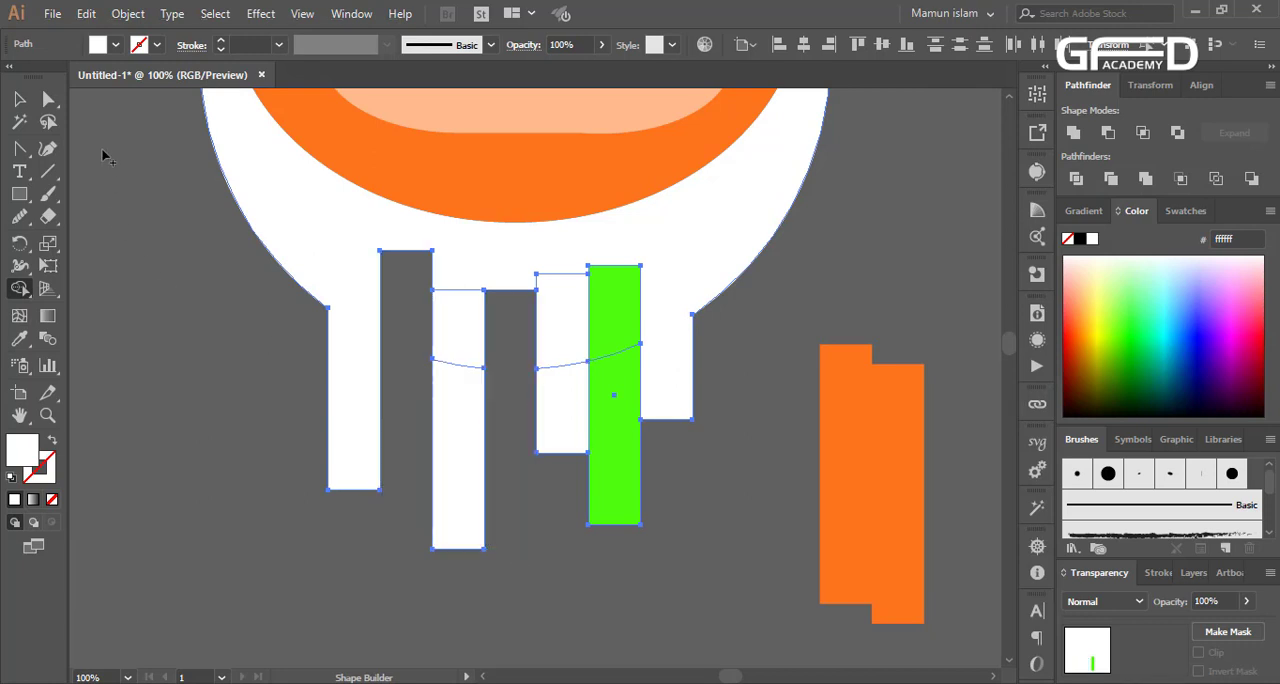
click(20, 100)
click(745, 300)
drag(618, 515, 740, 558)
key(ctrl+z)
key(ctrl+z)
key(ctrl+z)
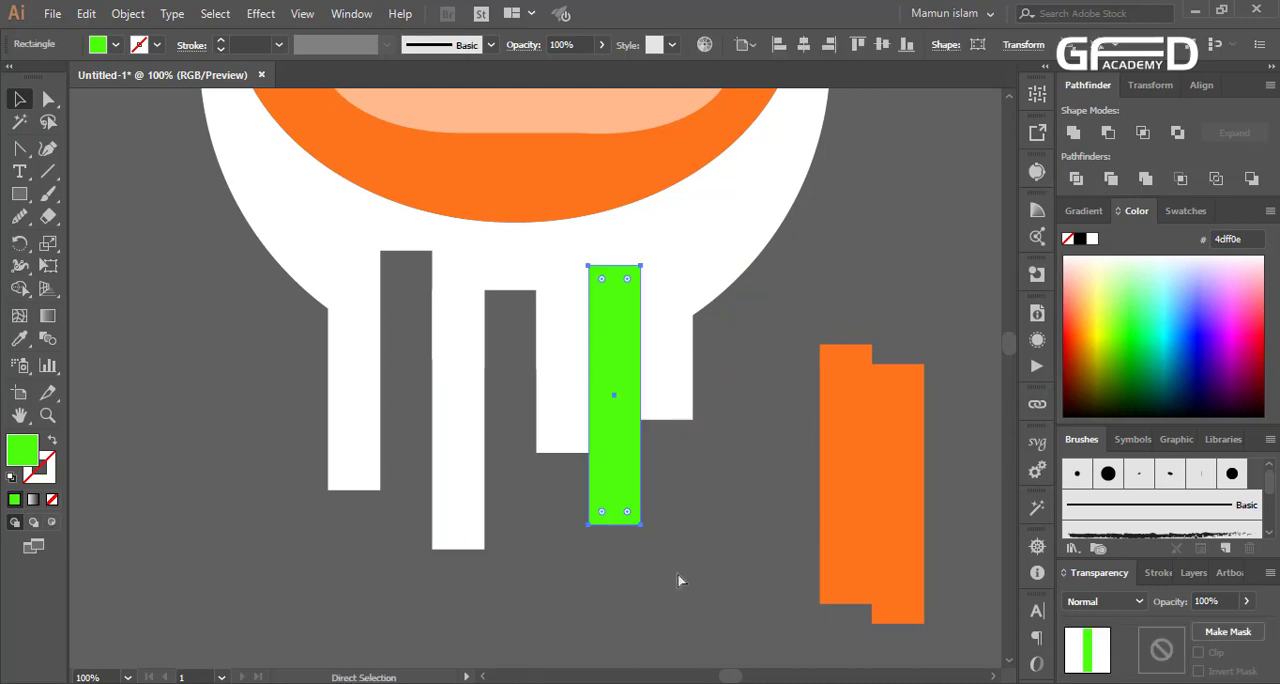
Cut the remaining teal bar and the green bar out of the white shape with Shape Builder
click(19, 288)
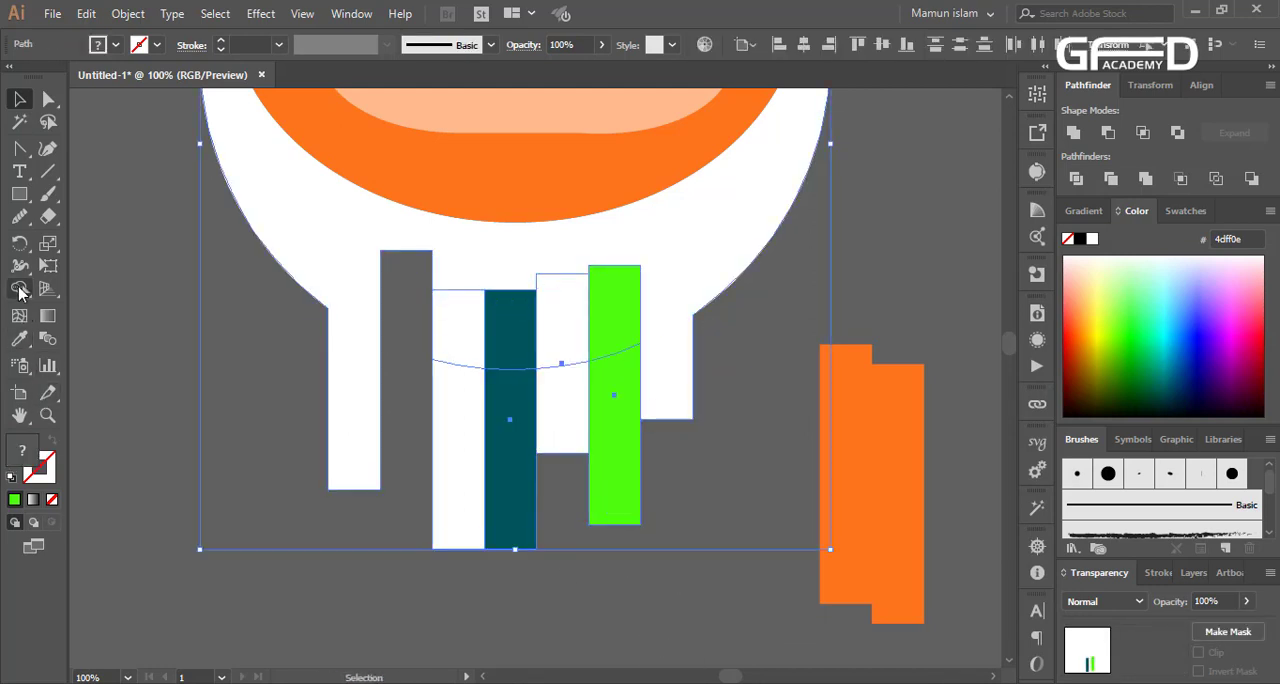
drag(510, 470, 501, 336)
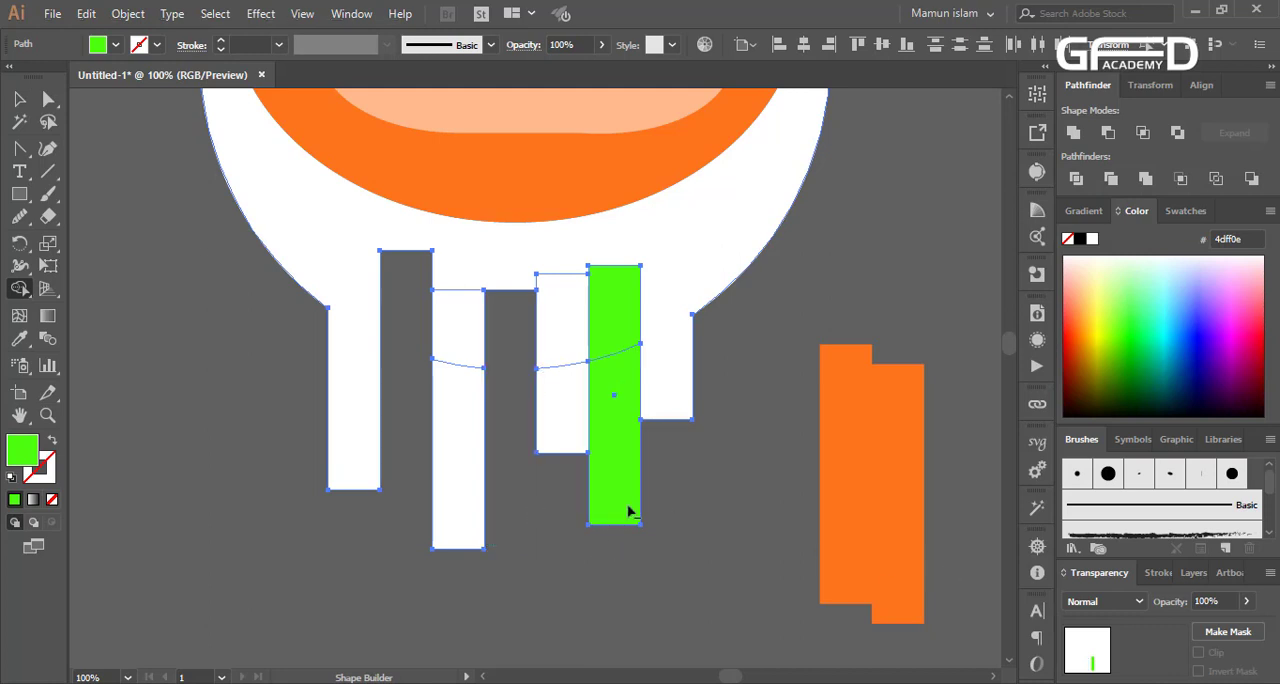
drag(628, 511, 628, 340)
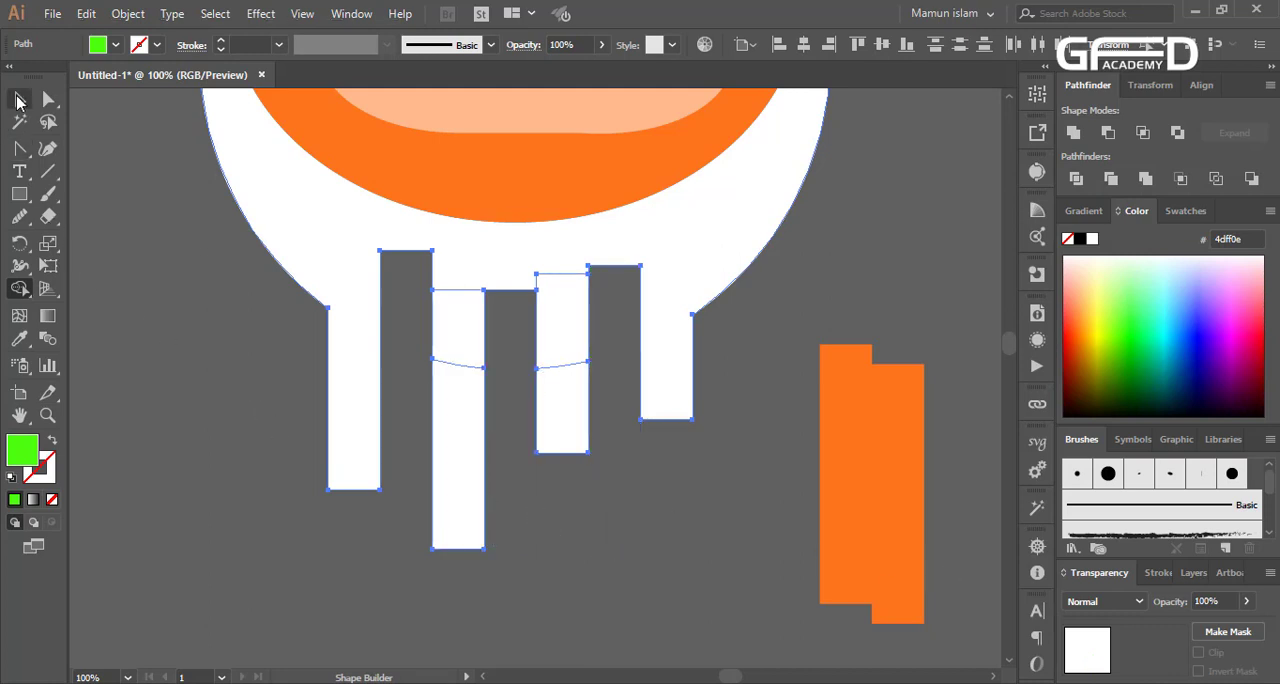
Select the white circle with its extensions and unite them into one shape
click(17, 100)
drag(280, 437, 722, 268)
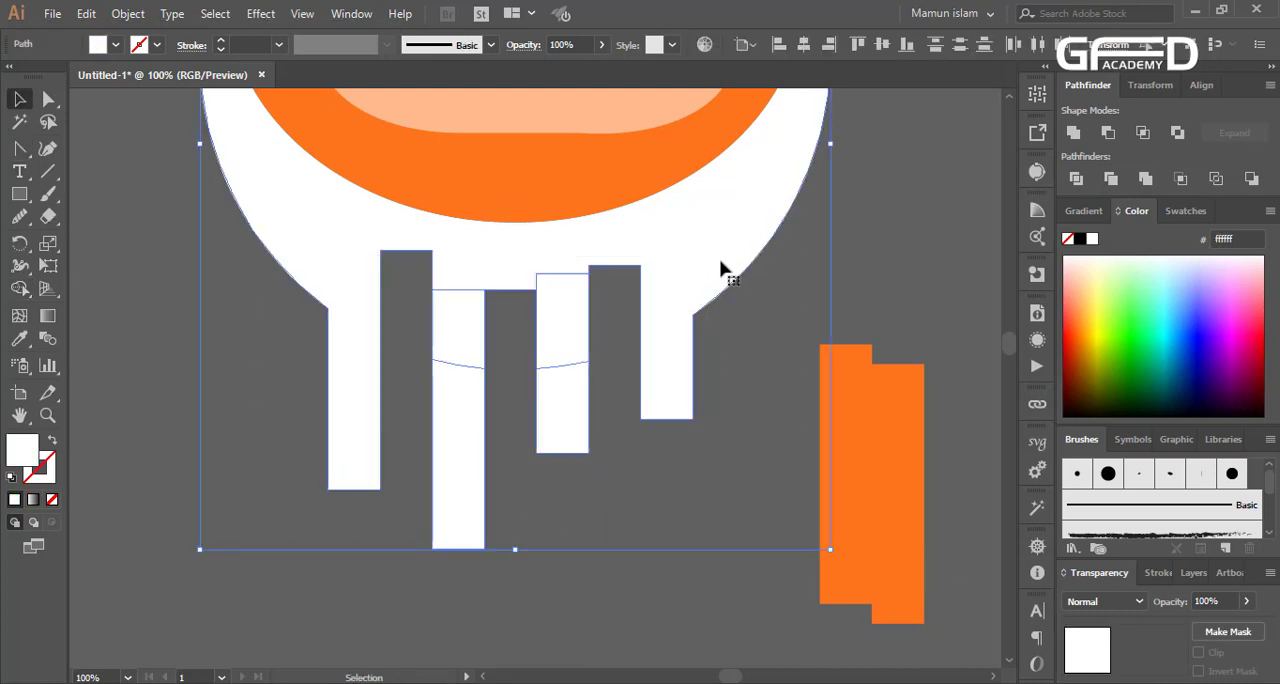
click(1076, 137)
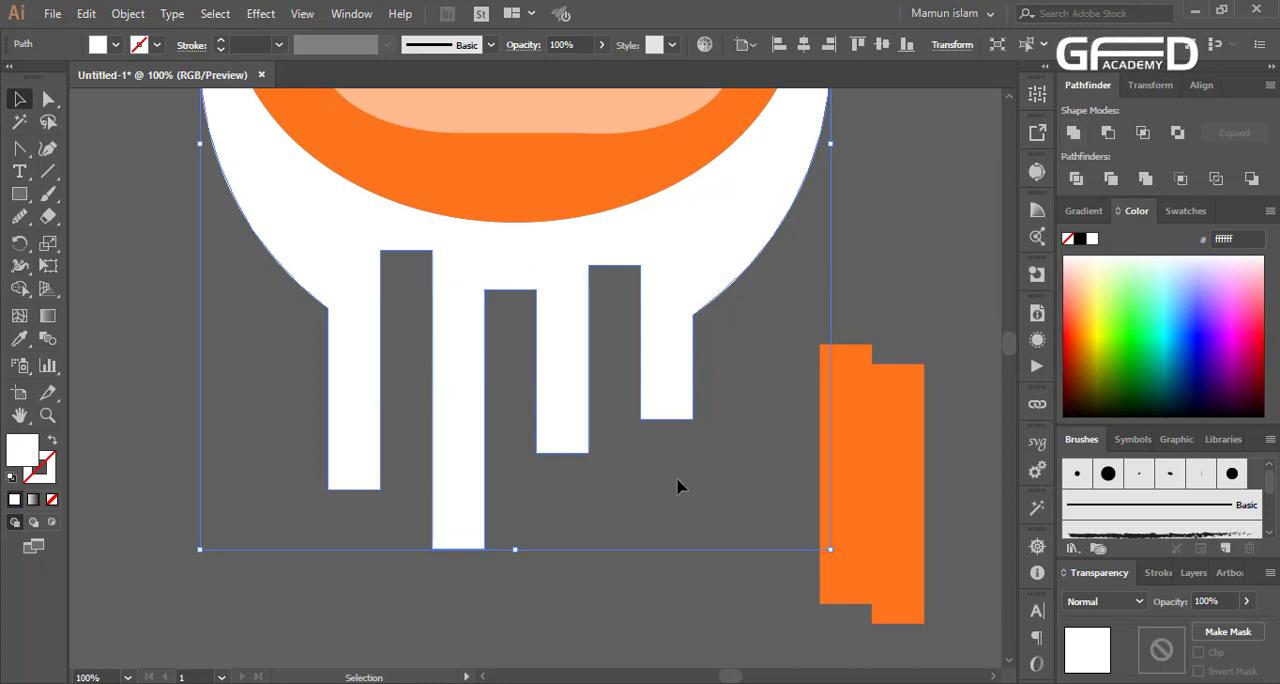
Fully round the lower corners of all four white drips
click(455, 555)
key(a)
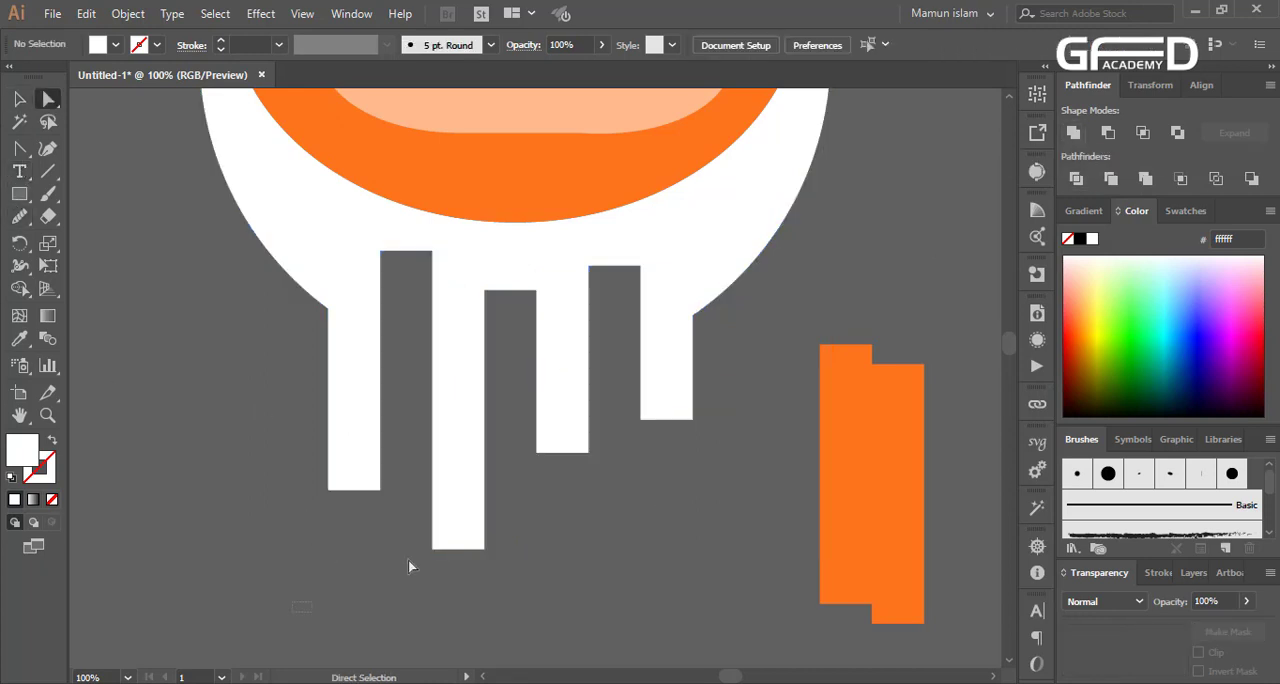
drag(675, 410, 693, 302)
click(611, 353)
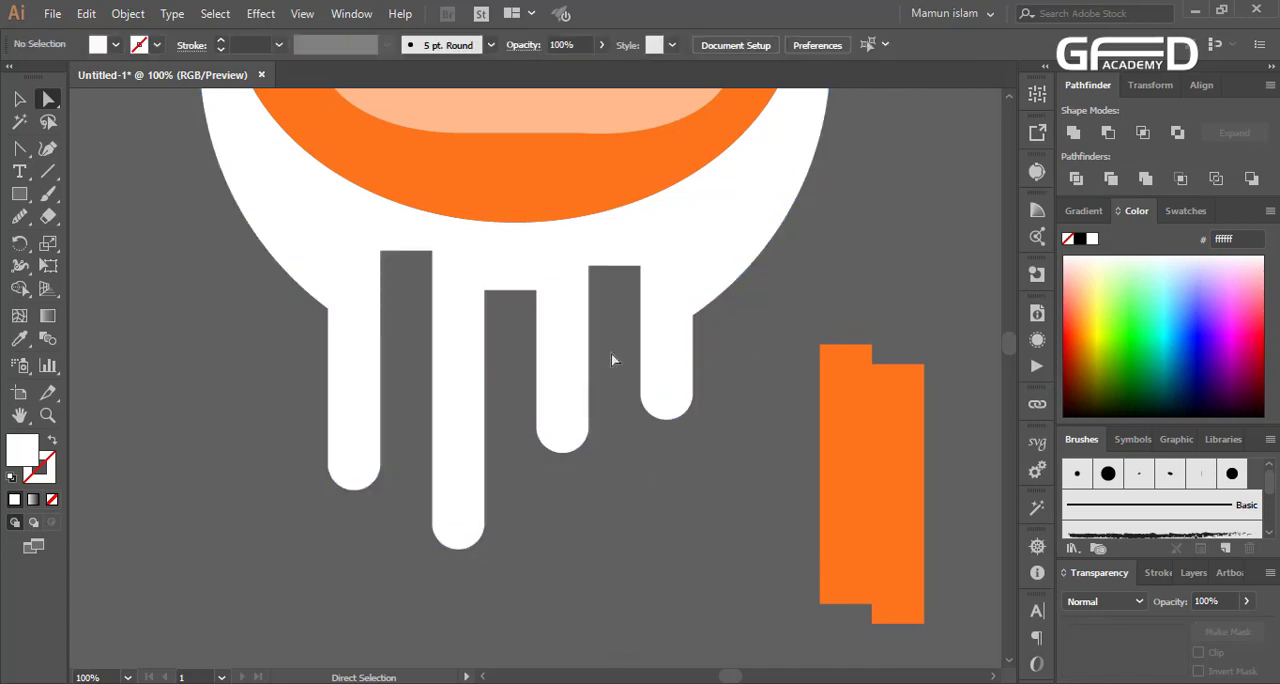
Remove the stray anchor point just below the top corner of the rightmost gap and fully round that gap's top corners
click(589, 269)
scroll(592, 290, up, 3)
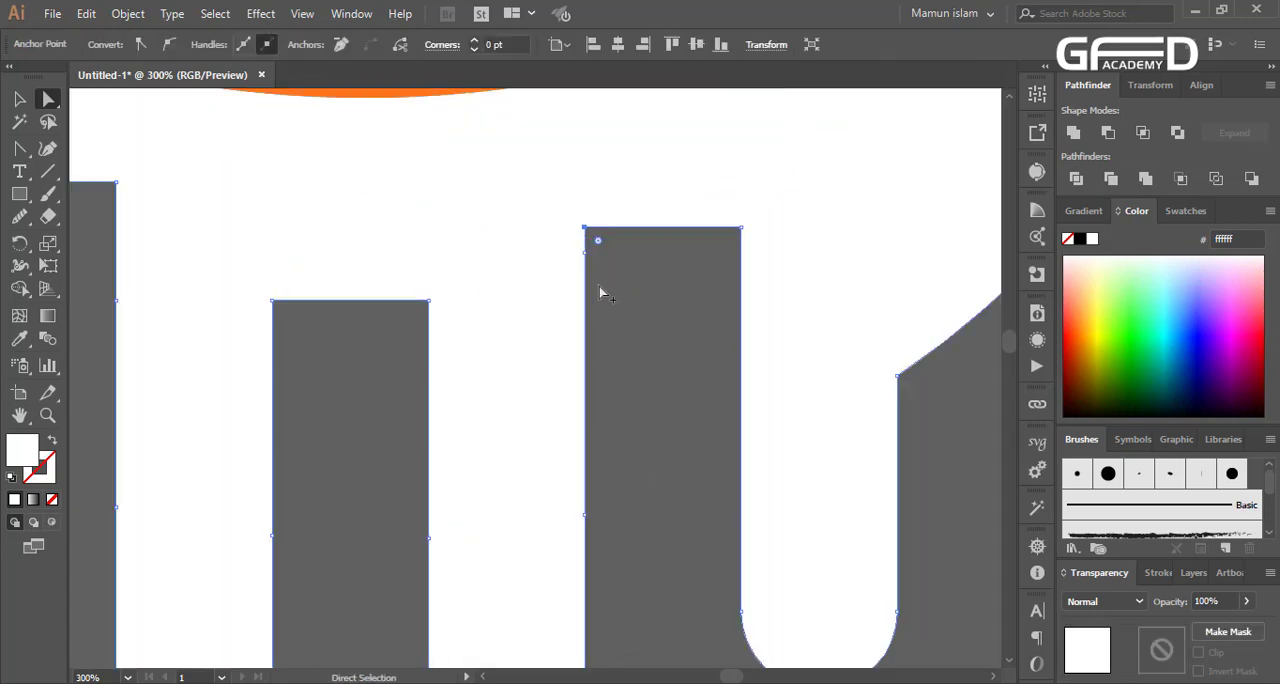
click(589, 258)
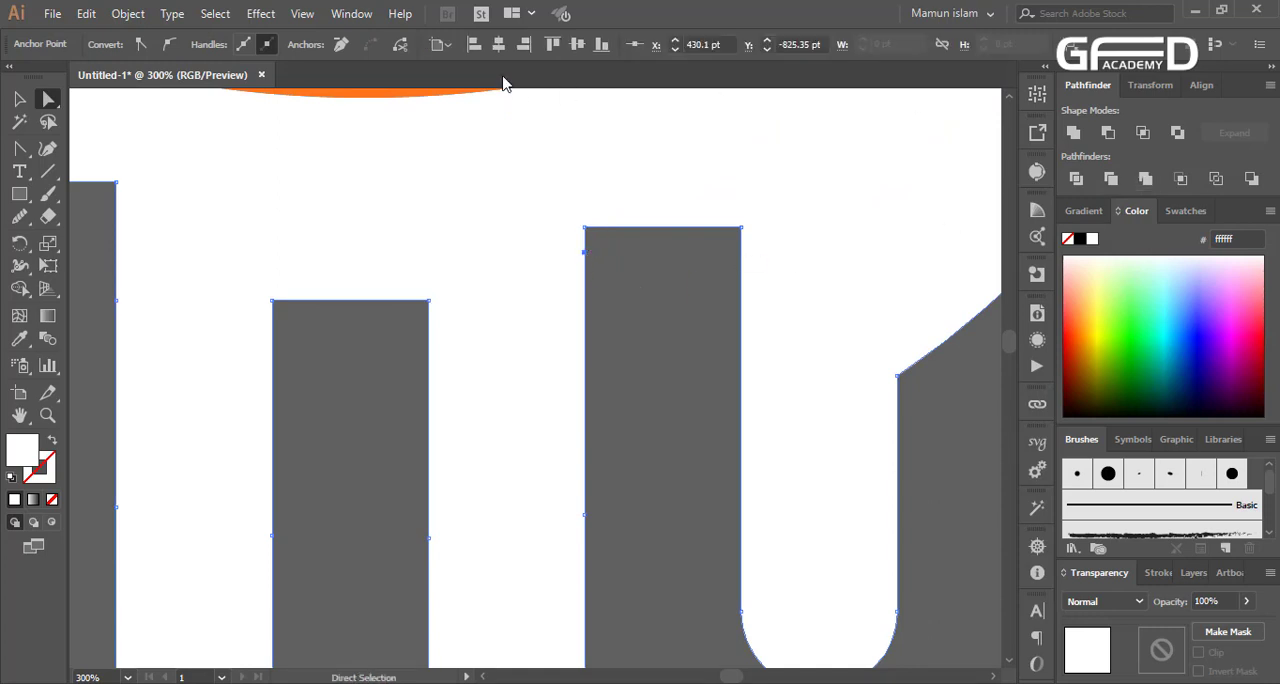
click(349, 49)
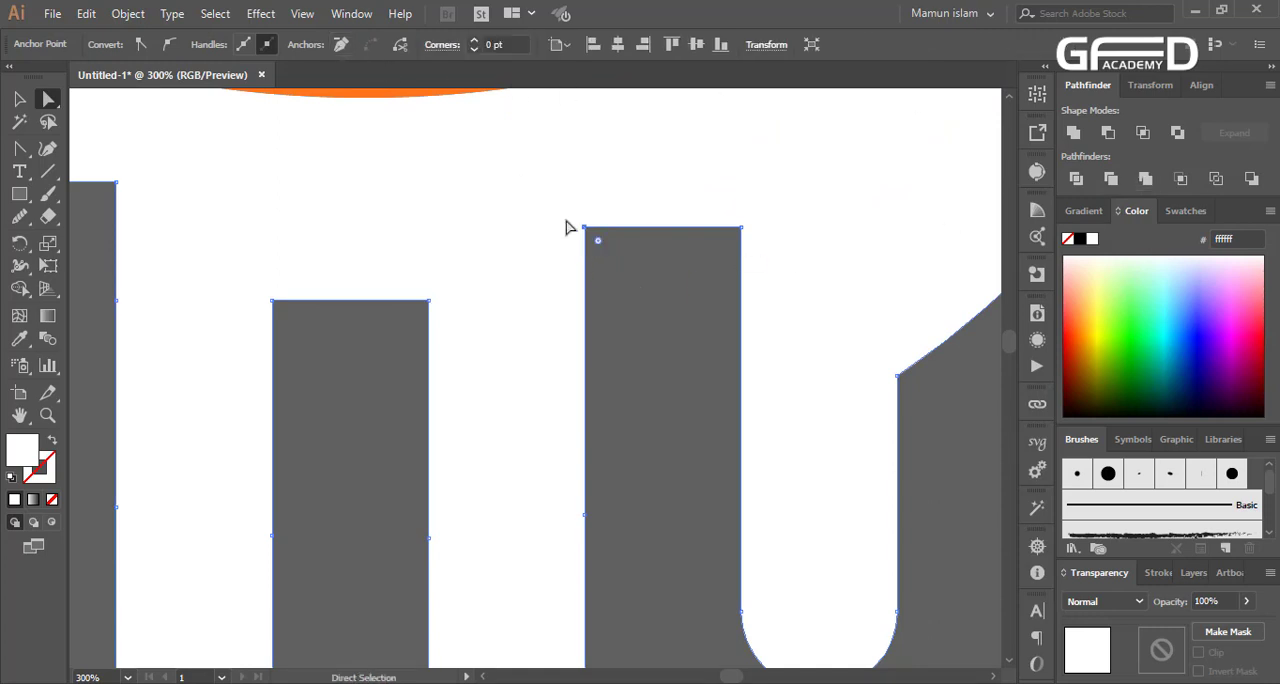
shift+click(740, 228)
drag(728, 241, 660, 471)
click(660, 471)
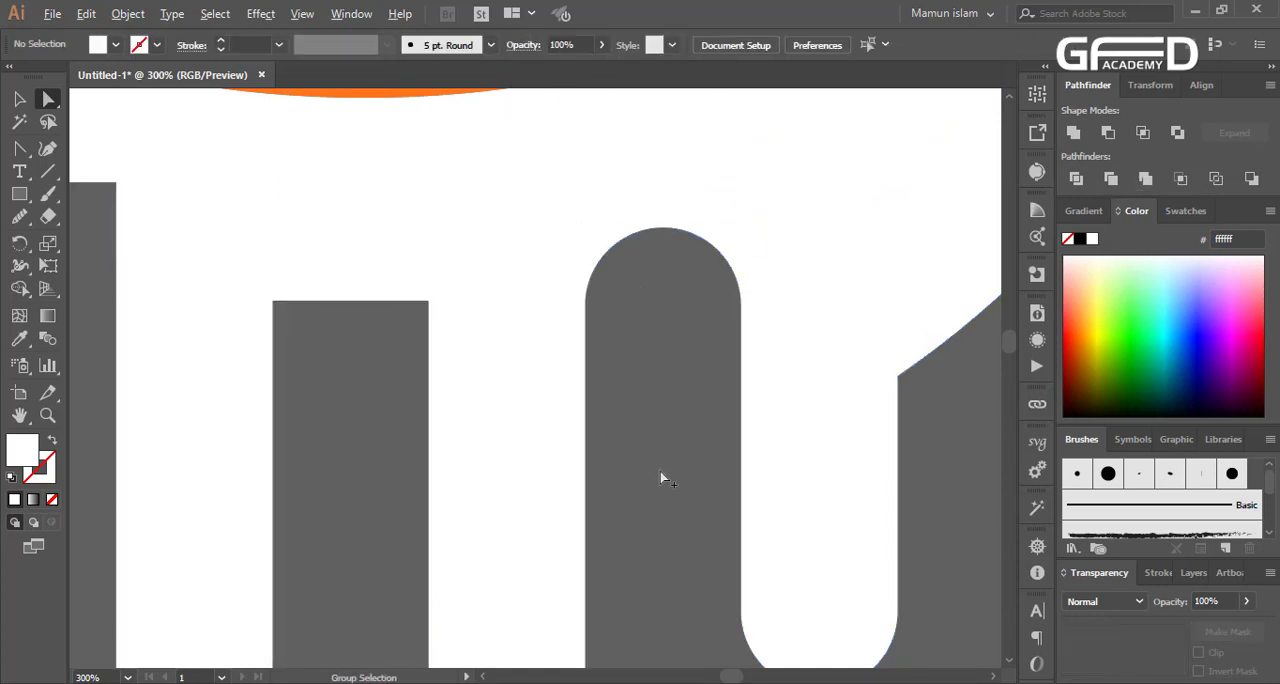
Fully round the top corners of the middle and left gaps between the drips
scroll(660, 471, down, 1)
scroll(343, 436, up, 1)
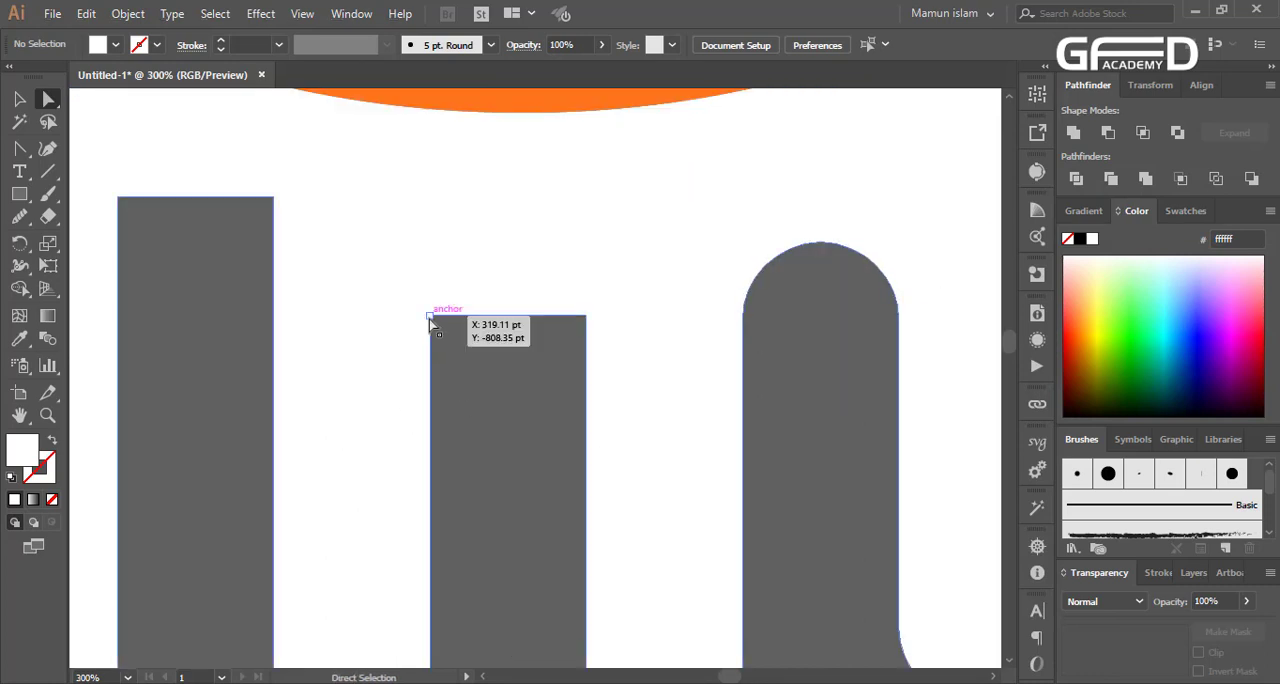
click(429, 317)
shift+click(586, 316)
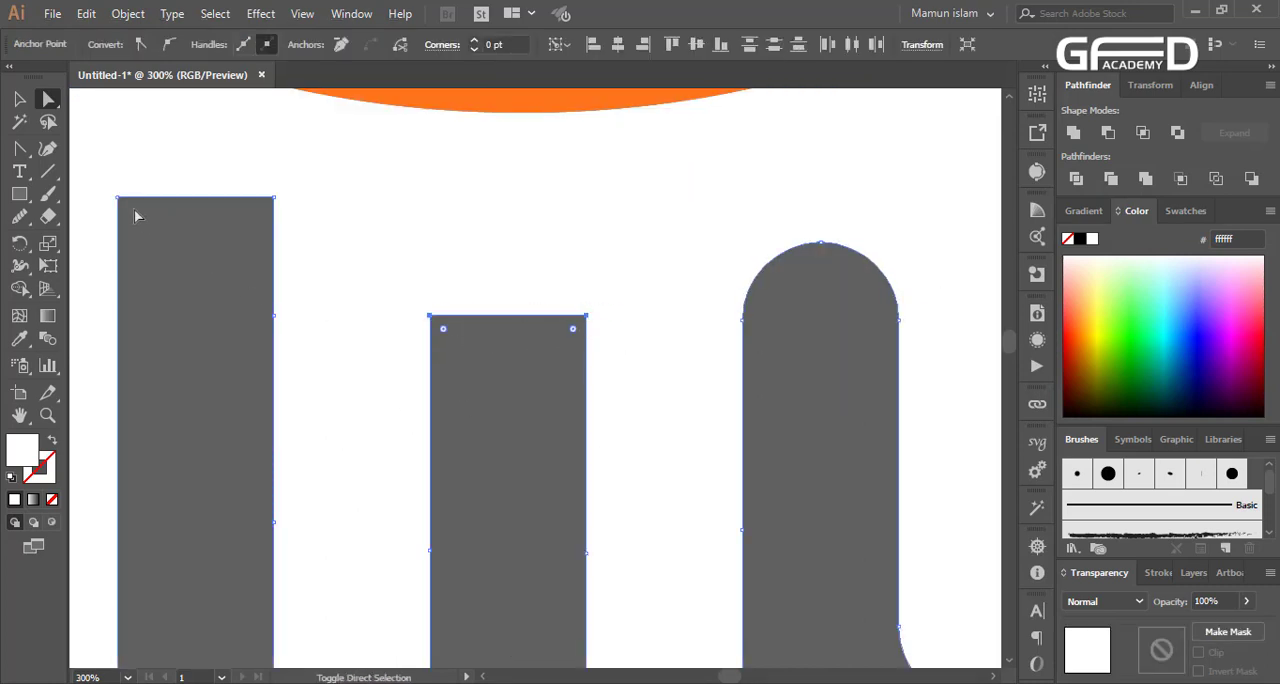
drag(100, 207, 123, 405)
shift+click(274, 198)
click(526, 468)
scroll(524, 474, down, 3)
scroll(524, 474, down, 1)
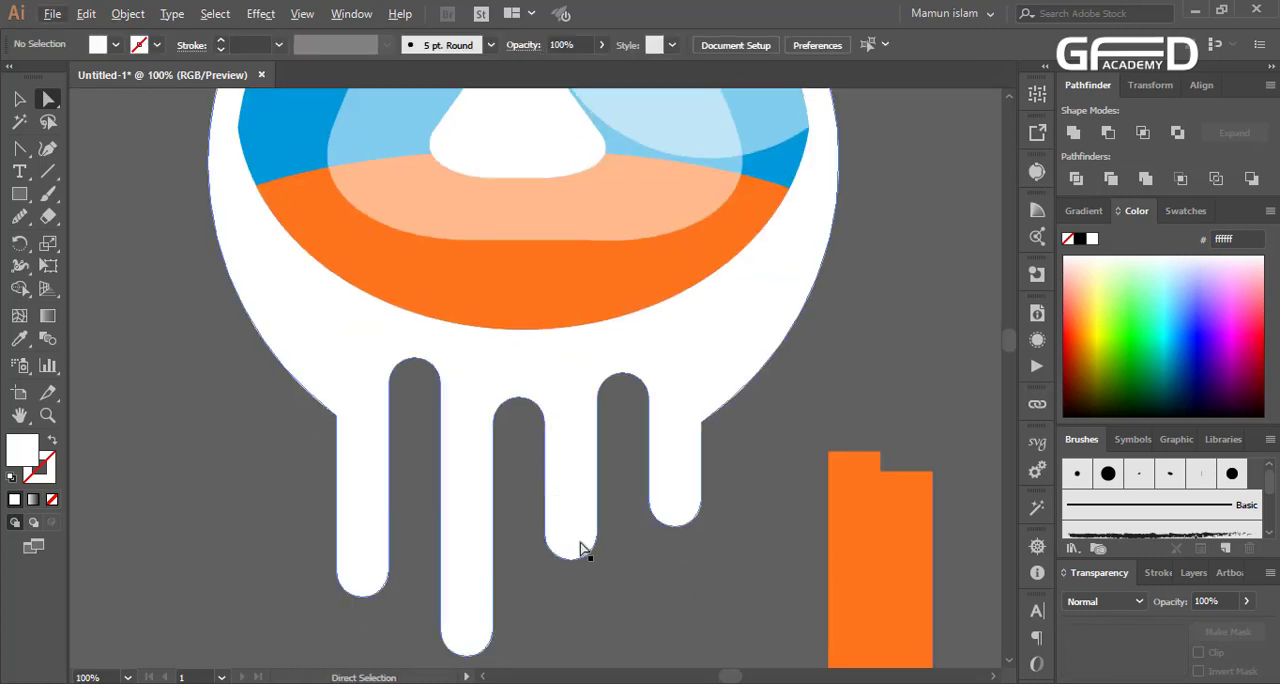
Copy an orange bar below the third drip, shorten it to a small block, and place a copy of the block below the first drip
scroll(580, 544, down, 6)
scroll(580, 544, down, 3)
click(19, 98)
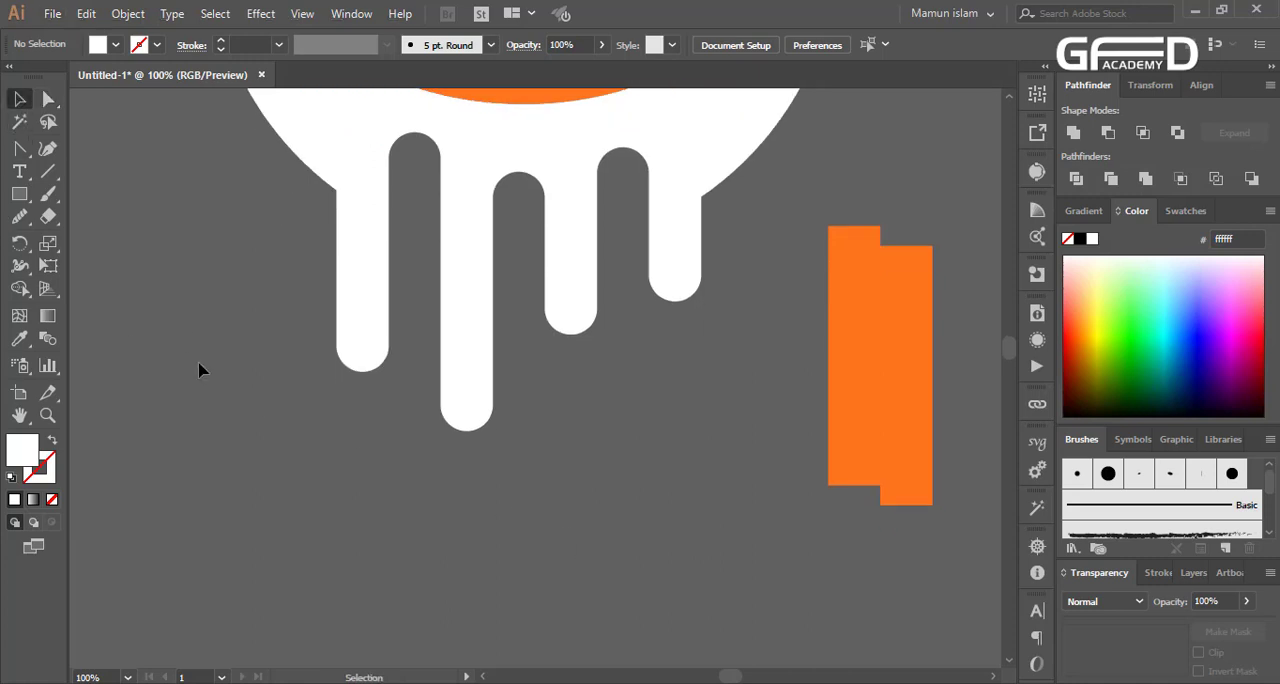
drag(866, 341, 574, 460)
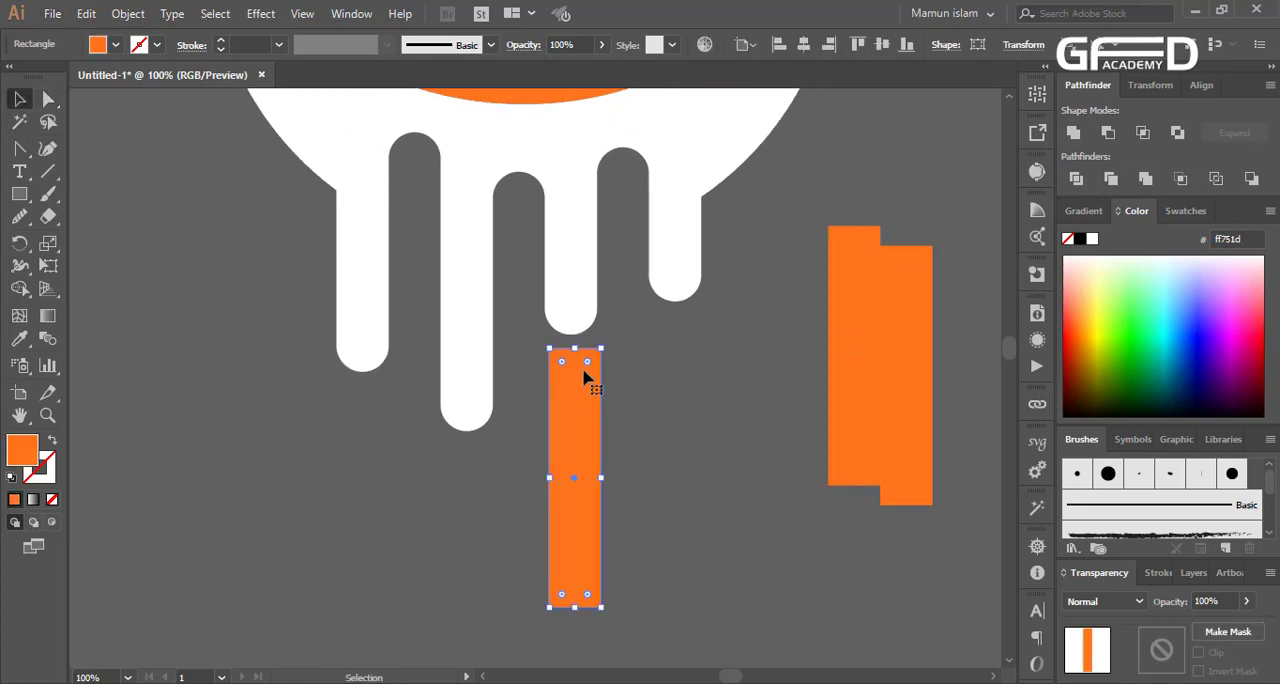
drag(575, 609, 568, 410)
click(591, 491)
drag(558, 402, 361, 440)
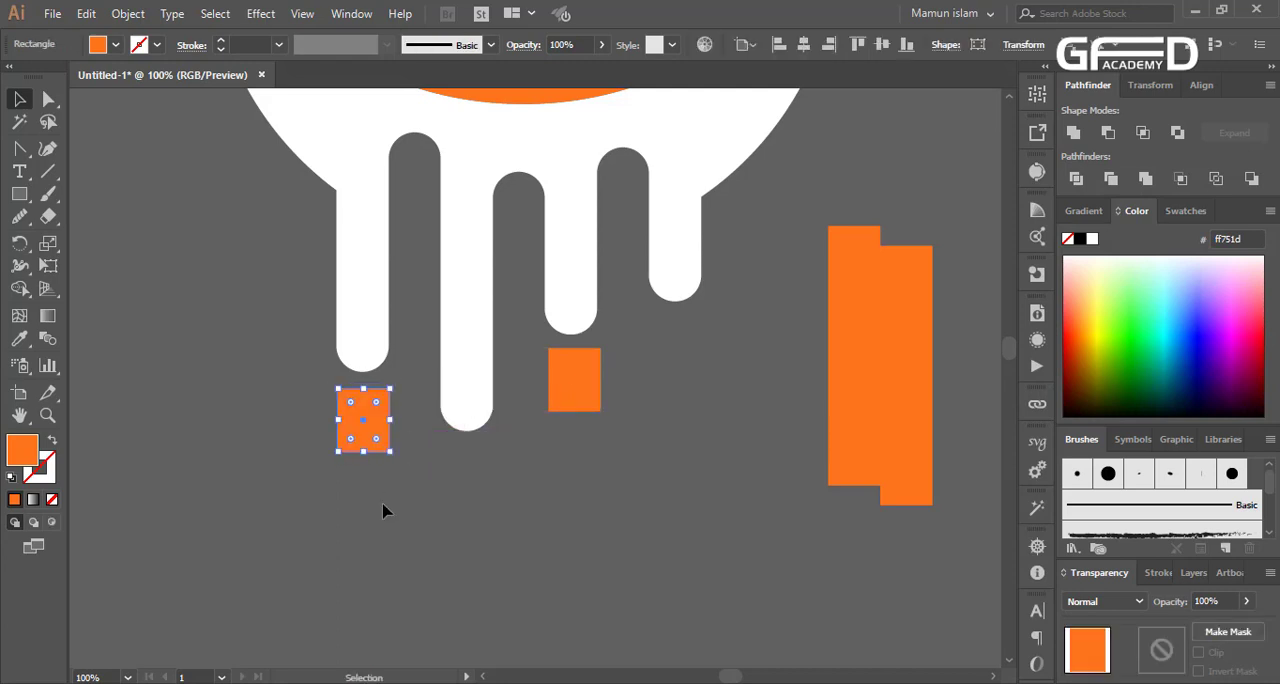
Fully round the corners of both small orange blocks to form droplets
click(383, 477)
scroll(383, 450, up, 1)
click(378, 405)
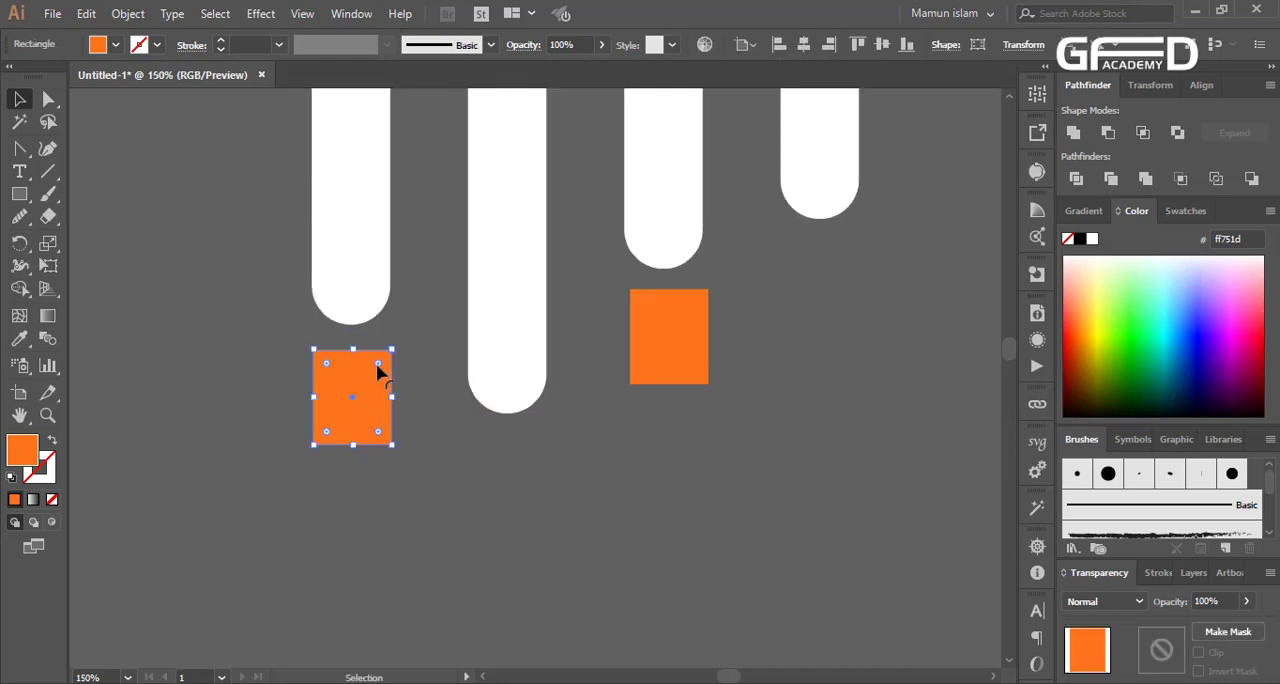
drag(378, 364, 309, 556)
click(309, 556)
click(645, 351)
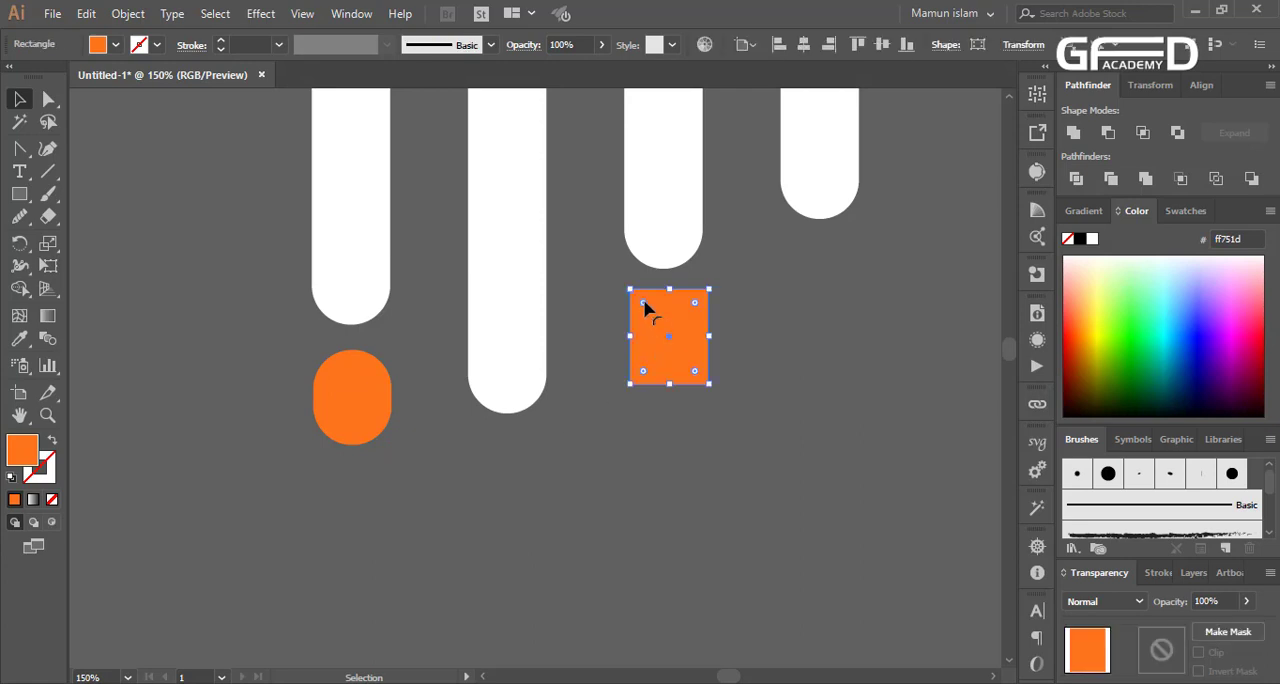
drag(645, 308, 708, 521)
click(607, 513)
Fill both orange droplets with white
click(352, 400)
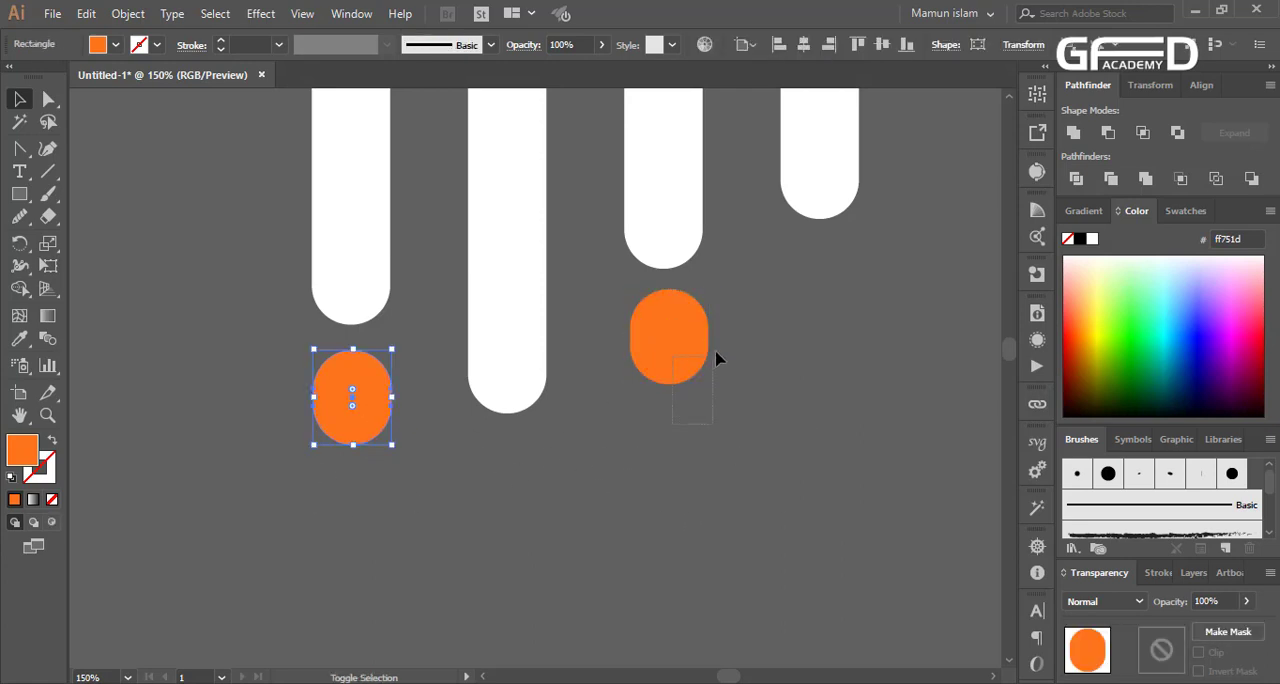
shift+click(700, 345)
click(1092, 238)
Delete the leftover orange bars beside the emblem
scroll(467, 569, down, 2)
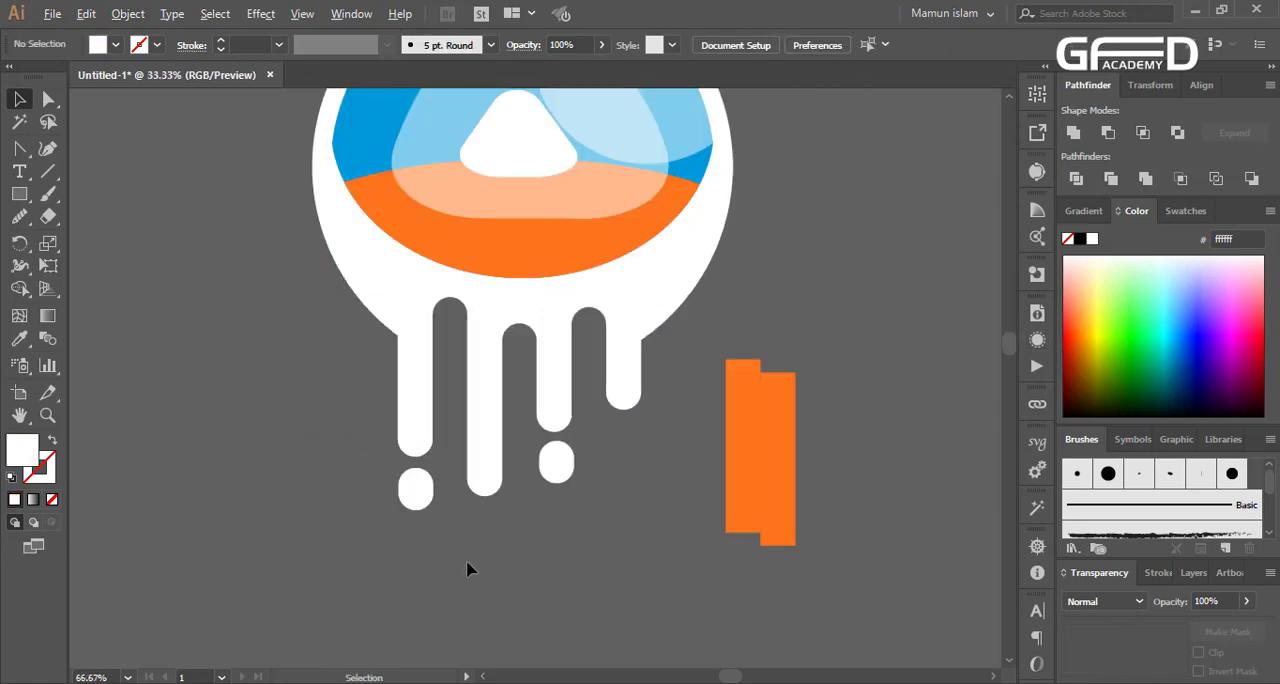
scroll(467, 569, down, 1)
drag(608, 546, 608, 545)
key(Delete)
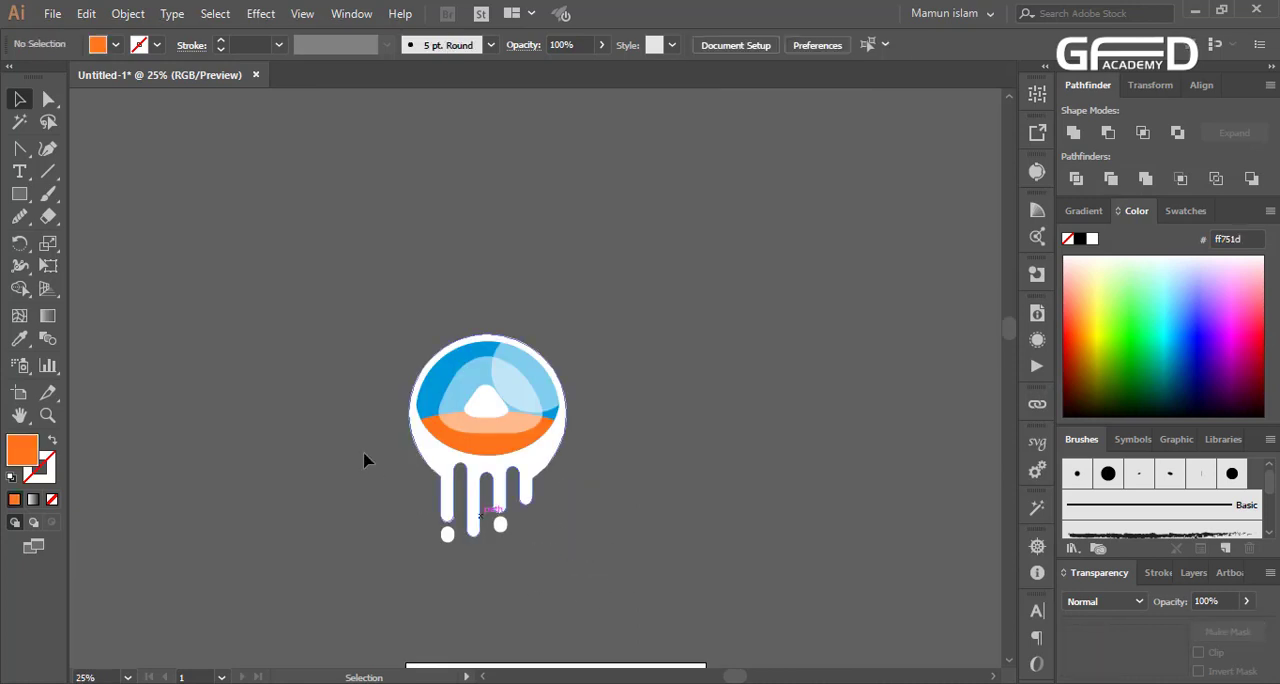
Group all the shapes of the emblem together
drag(322, 290, 655, 575)
click(655, 582)
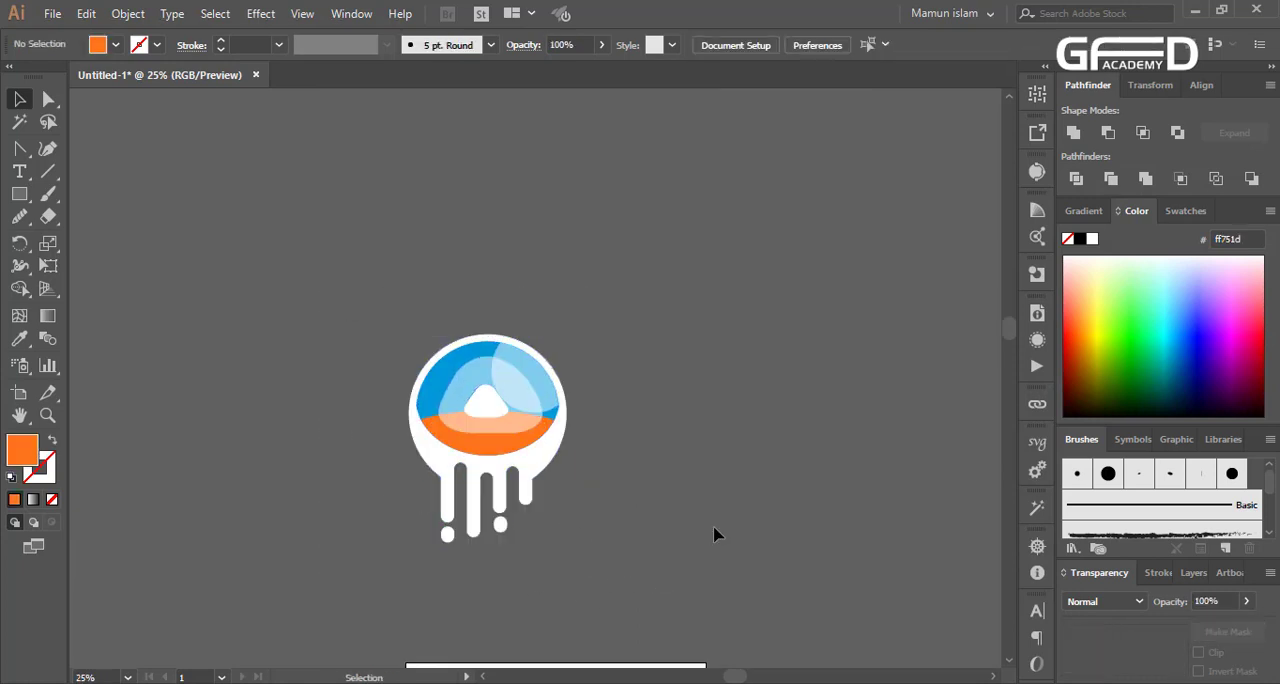
scroll(714, 532, down, 4)
scroll(586, 516, down, 1)
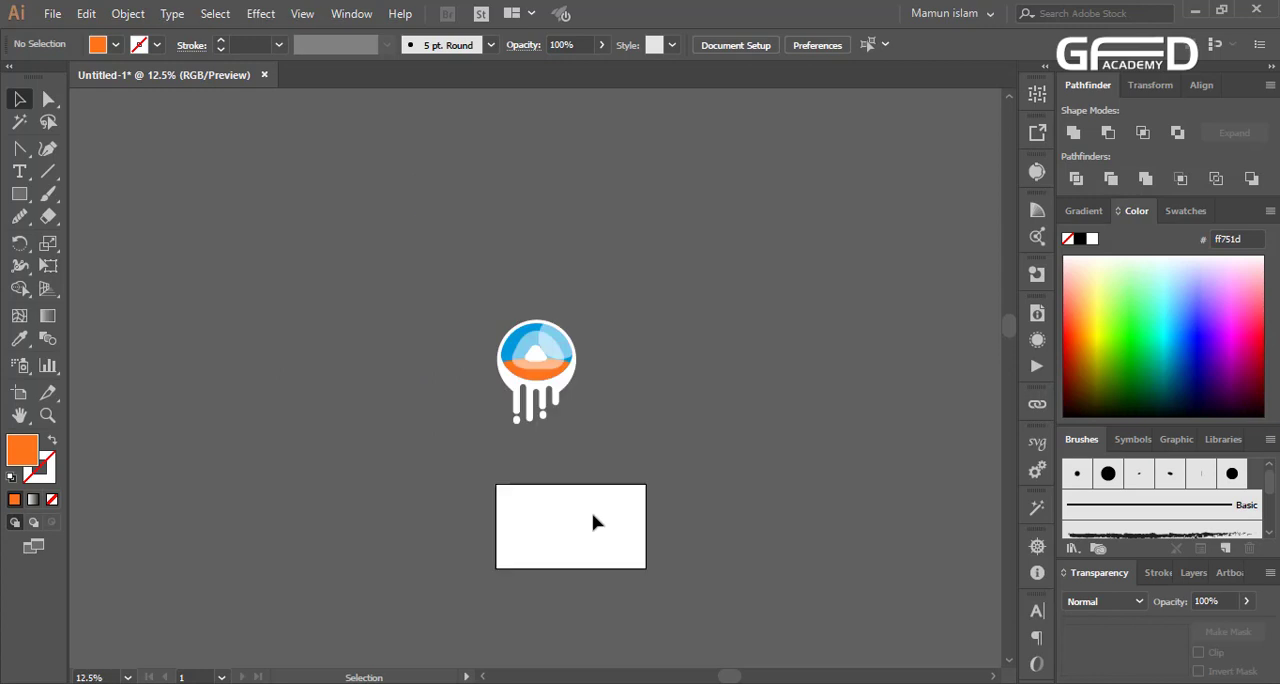
scroll(444, 480, up, 2)
scroll(790, 508, up, 1)
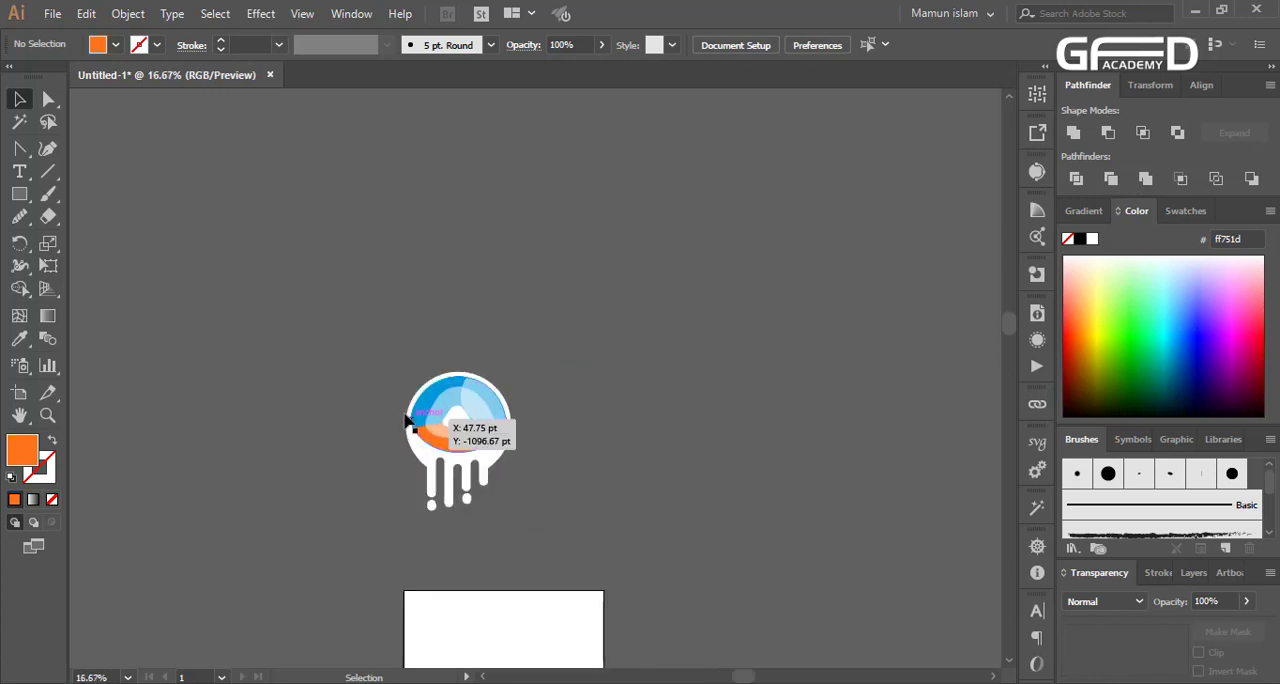
scroll(457, 429, up, 5)
click(418, 459)
double_click(419, 461)
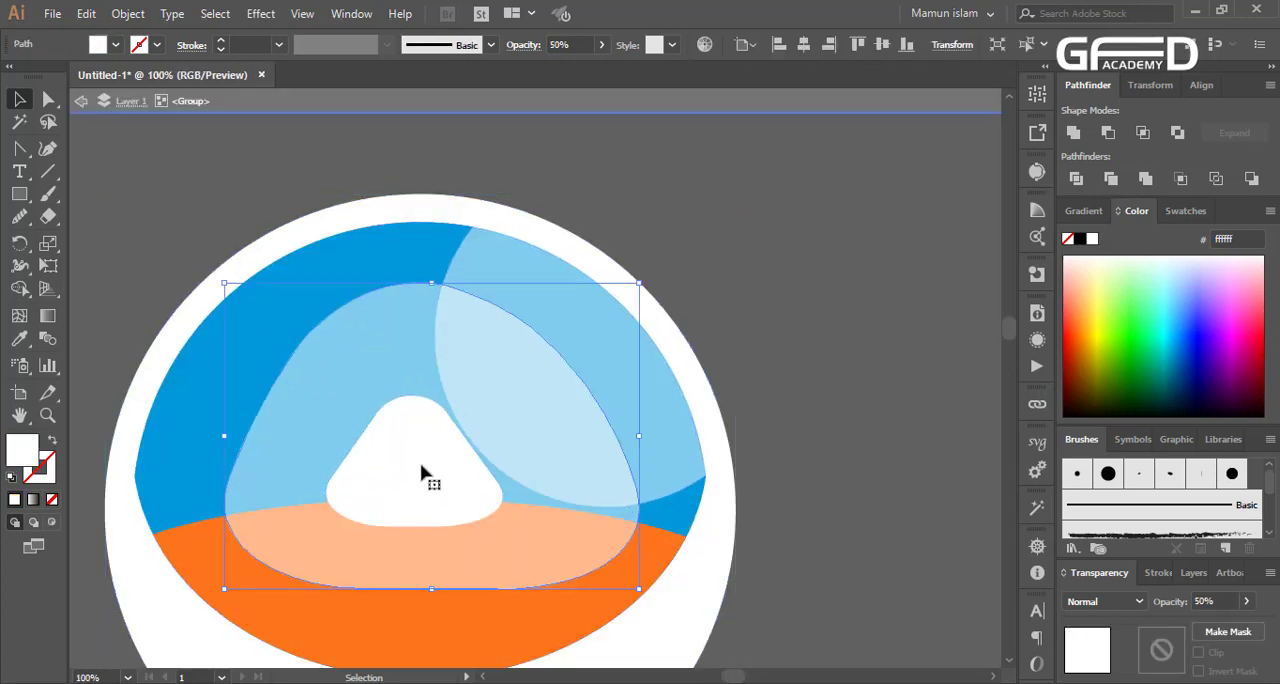
double_click(421, 464)
click(855, 449)
key(Escape)
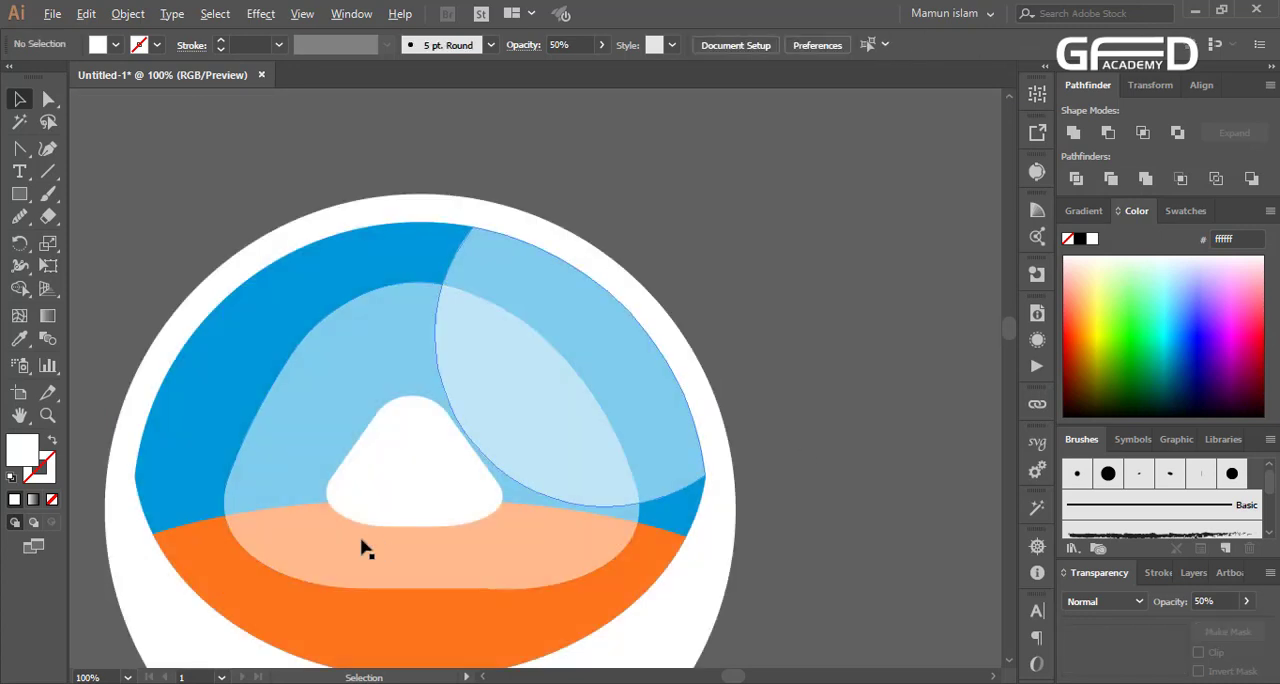
Ungroup the emblem
scroll(360, 543, down, 2)
scroll(614, 523, down, 2)
scroll(362, 568, down, 1)
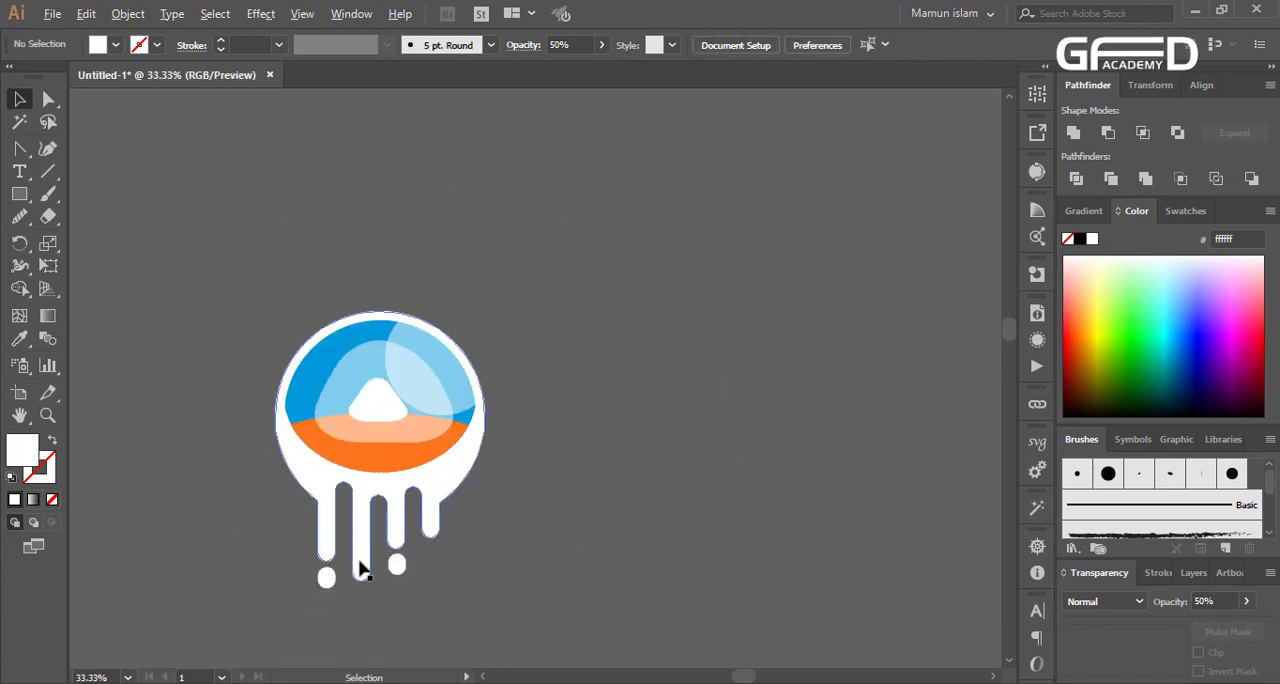
right_click(390, 432)
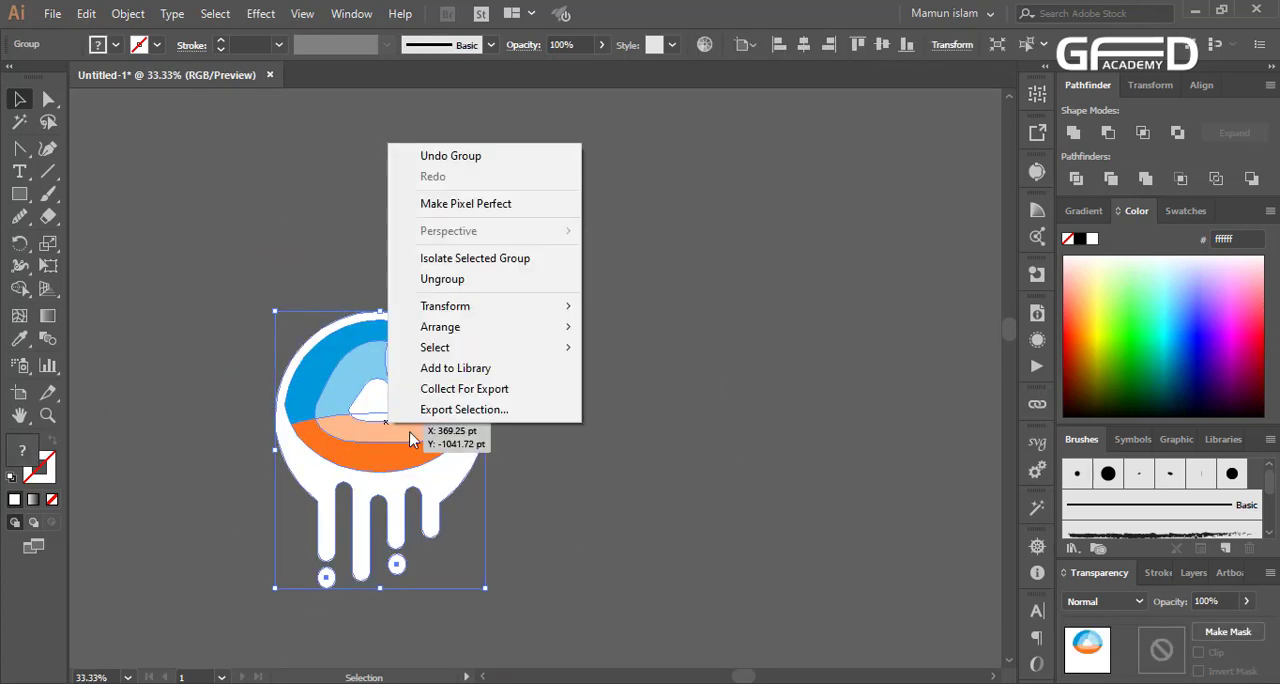
click(466, 277)
Send the 50% opacity rounded triangle highlight behind all other shapes
scroll(392, 424, up, 3)
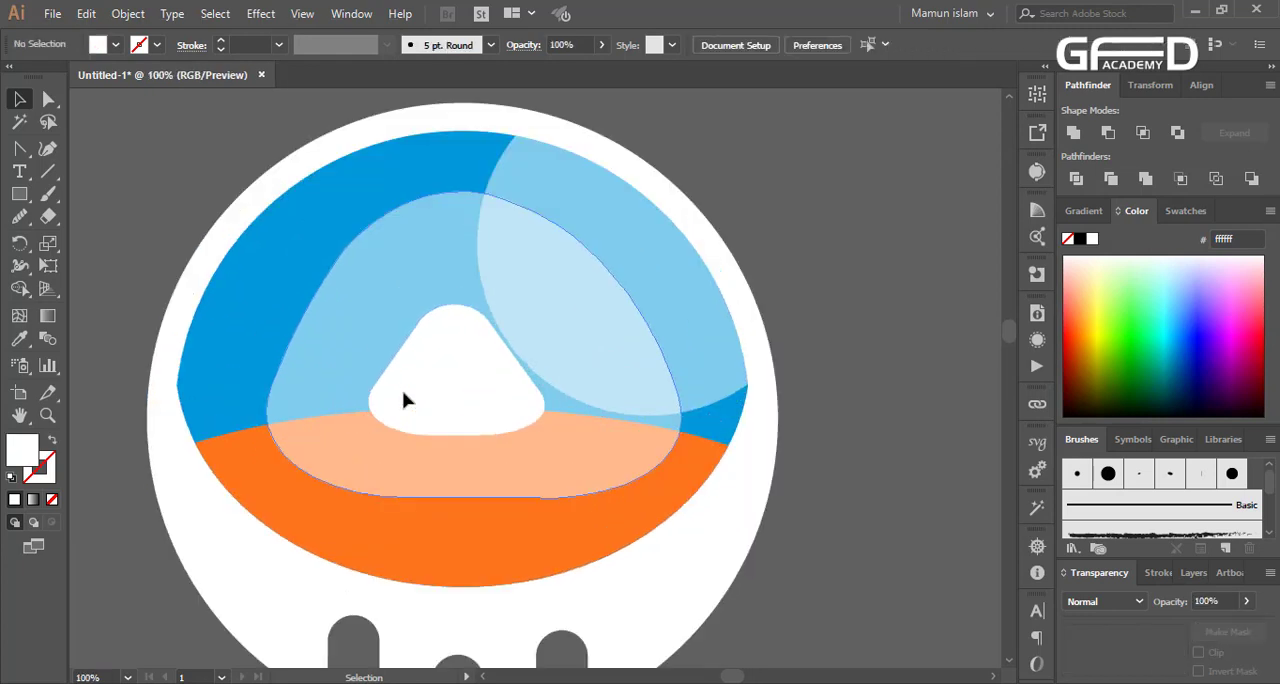
click(437, 400)
key(ctrl+shift+[)
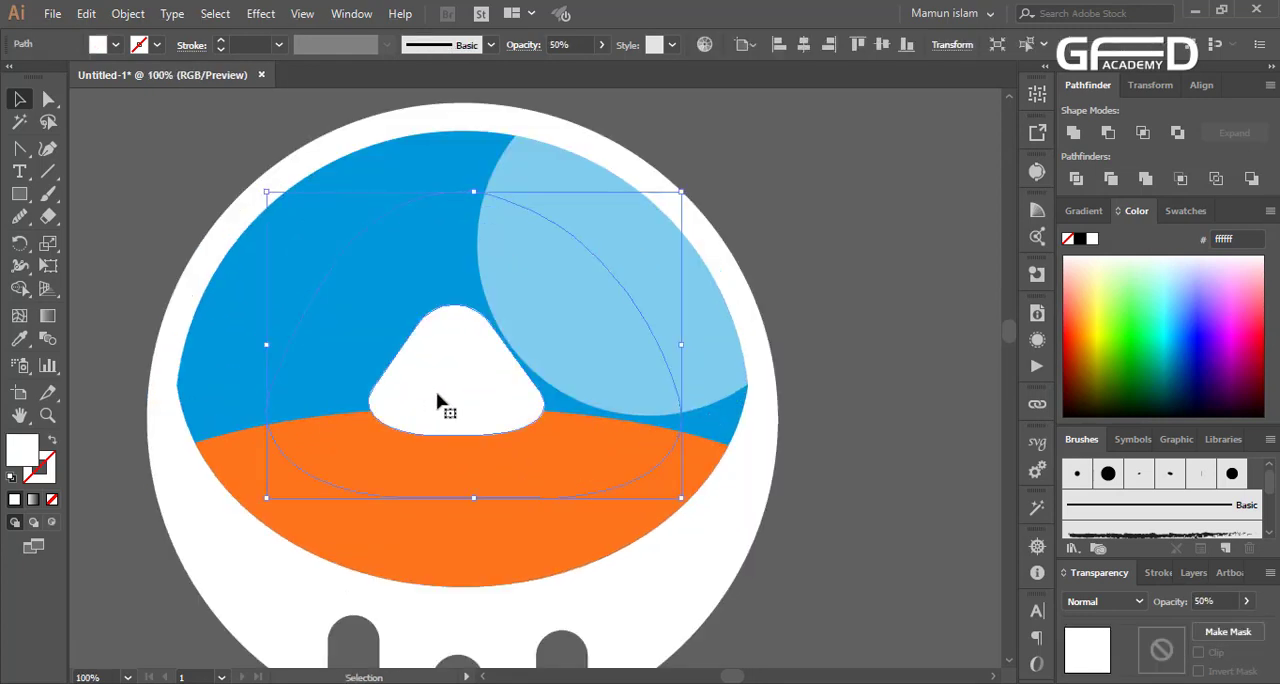
Undo the highlight's reordering, and place a narrower copy of the small white rounded triangle overlapping its lower half
key(ctrl+z)
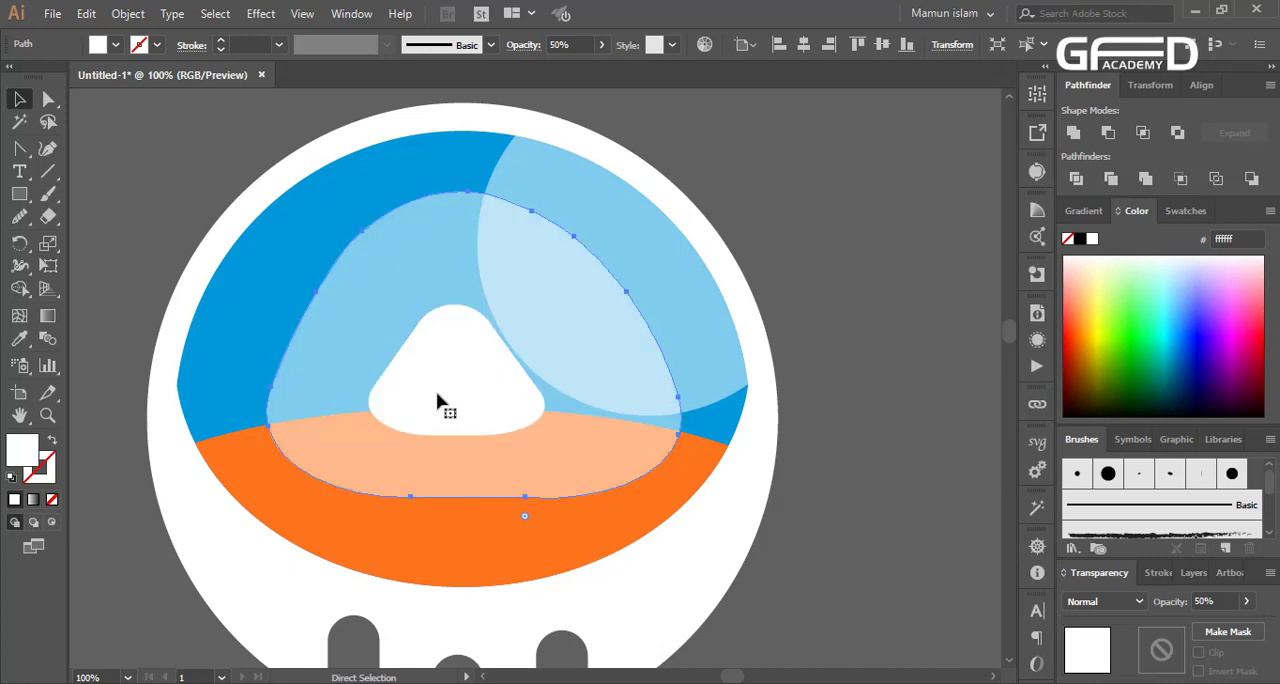
click(437, 400)
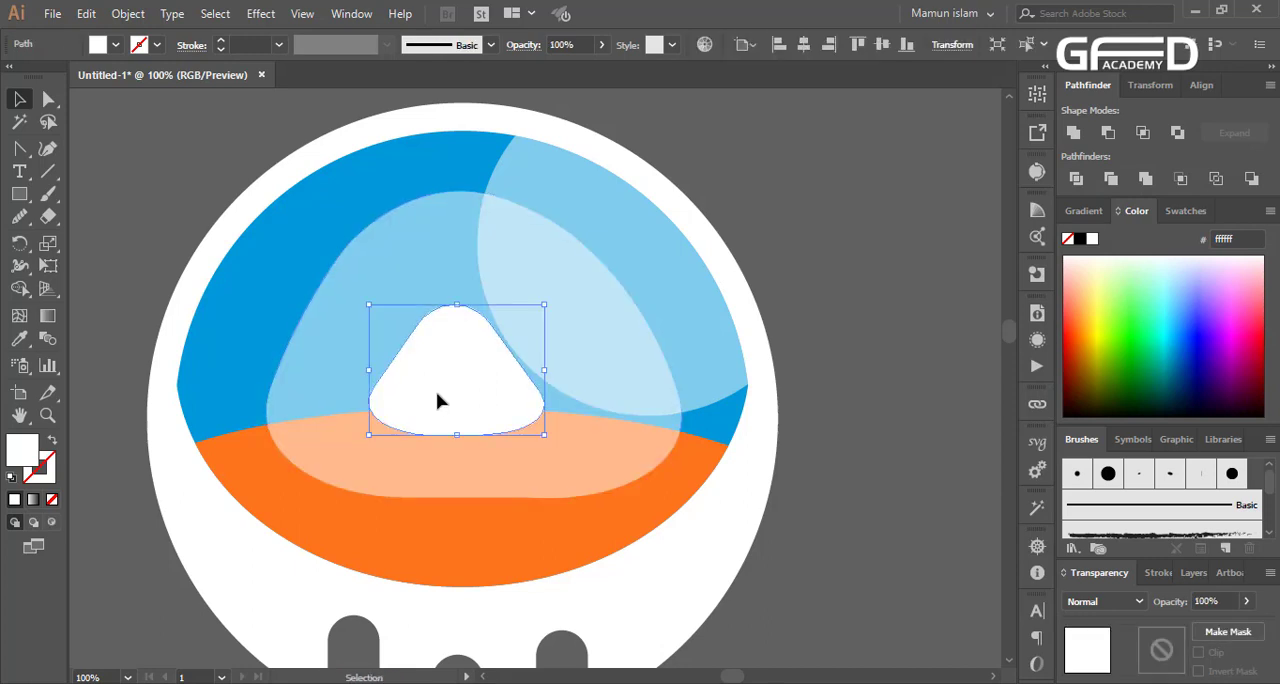
scroll(437, 400, up, 2)
drag(500, 317, 502, 456)
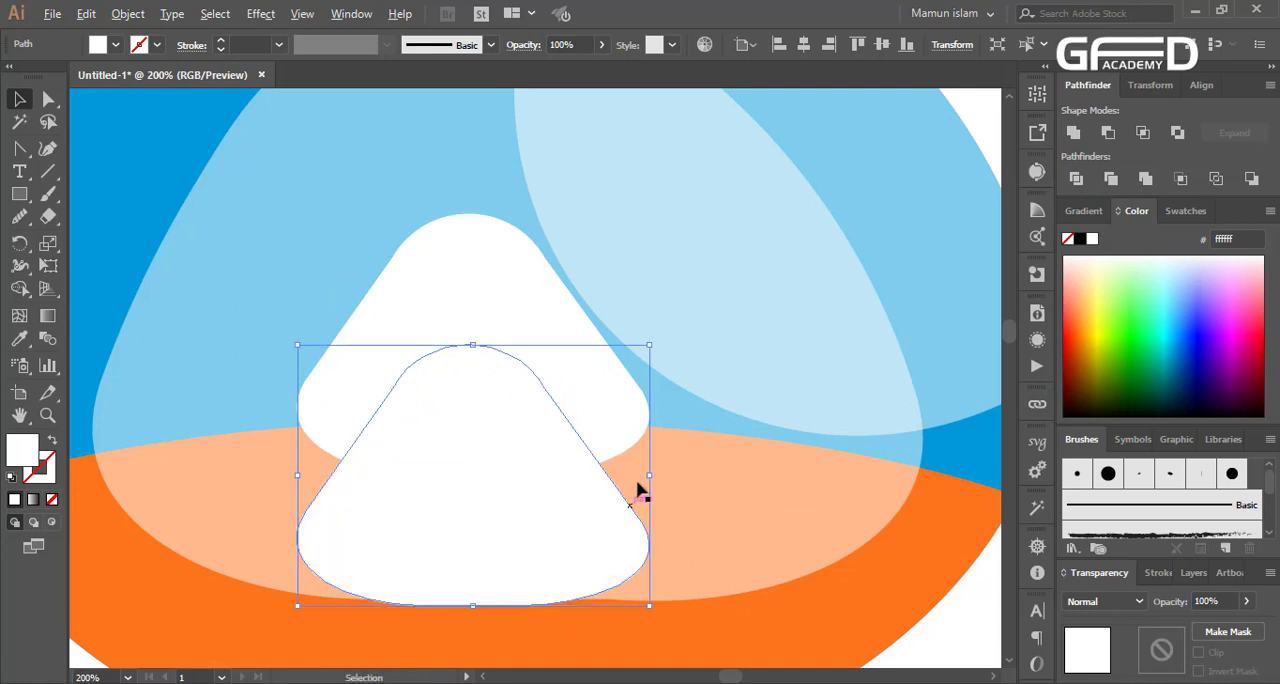
drag(649, 478, 584, 494)
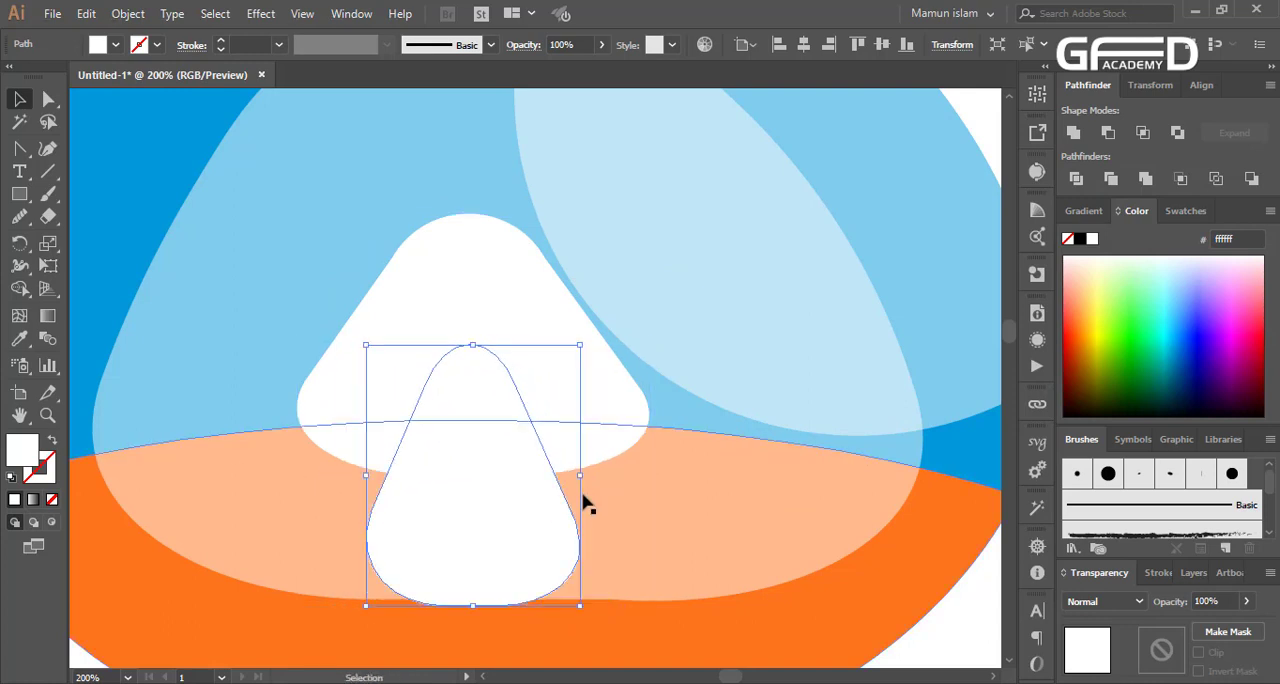
Cut the narrow copy out of the white rounded triangle with the Shape Builder, leaving an open A-shaped mark
shift+click(566, 400)
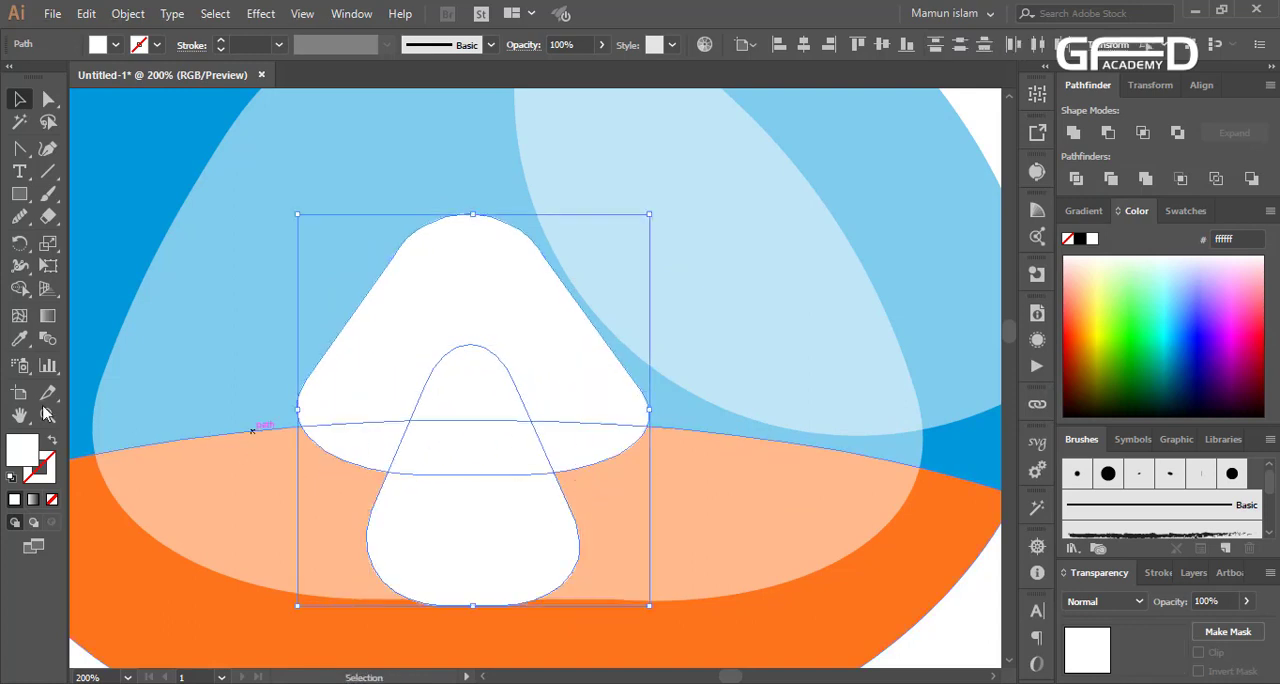
click(19, 288)
alt+drag(456, 388, 465, 509)
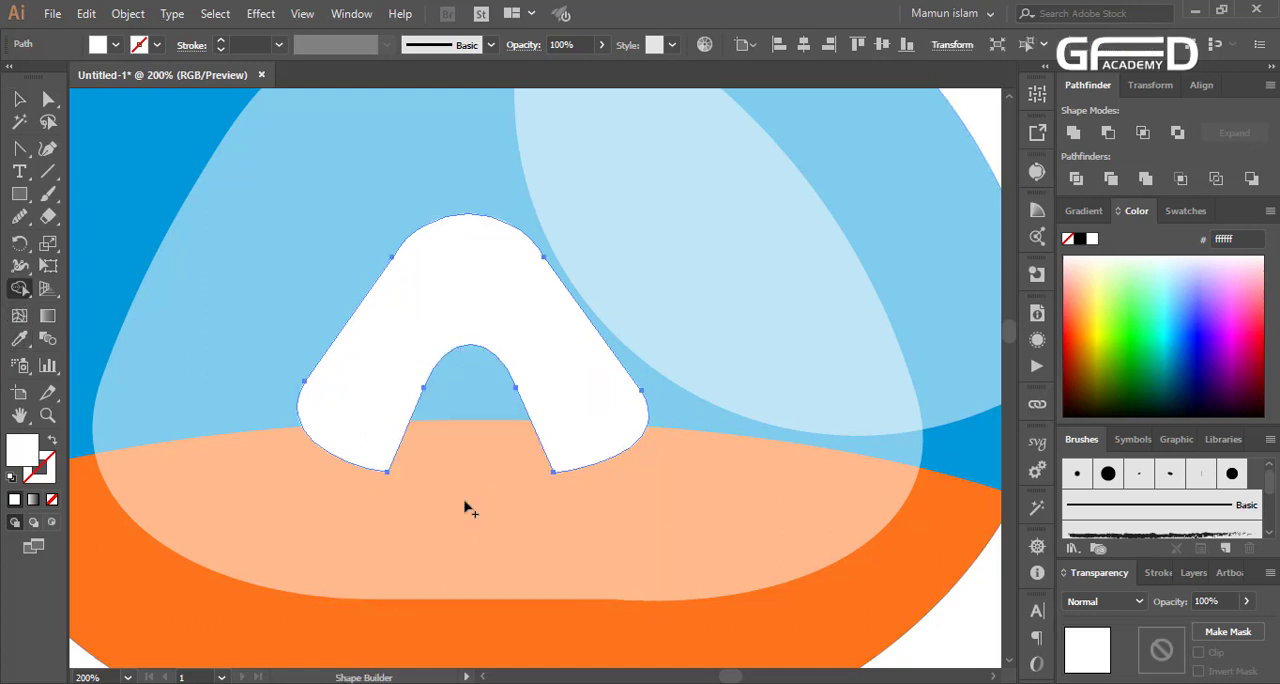
click(19, 99)
scroll(371, 357, down, 6)
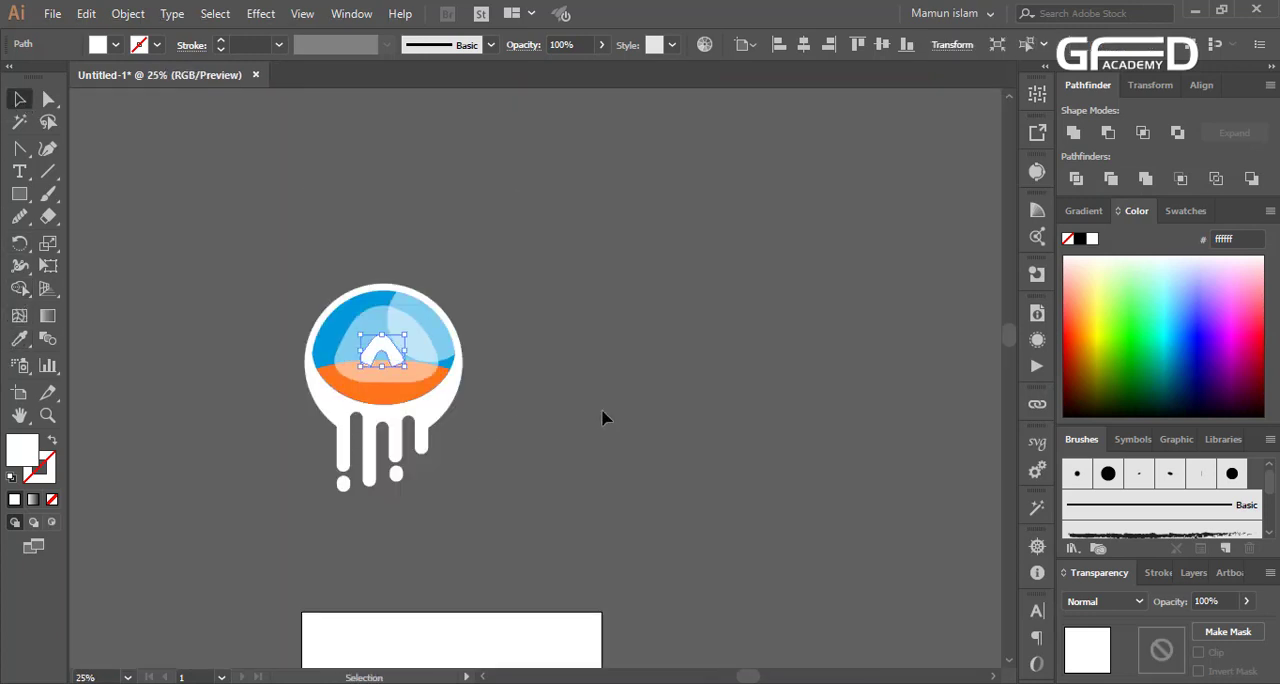
click(602, 415)
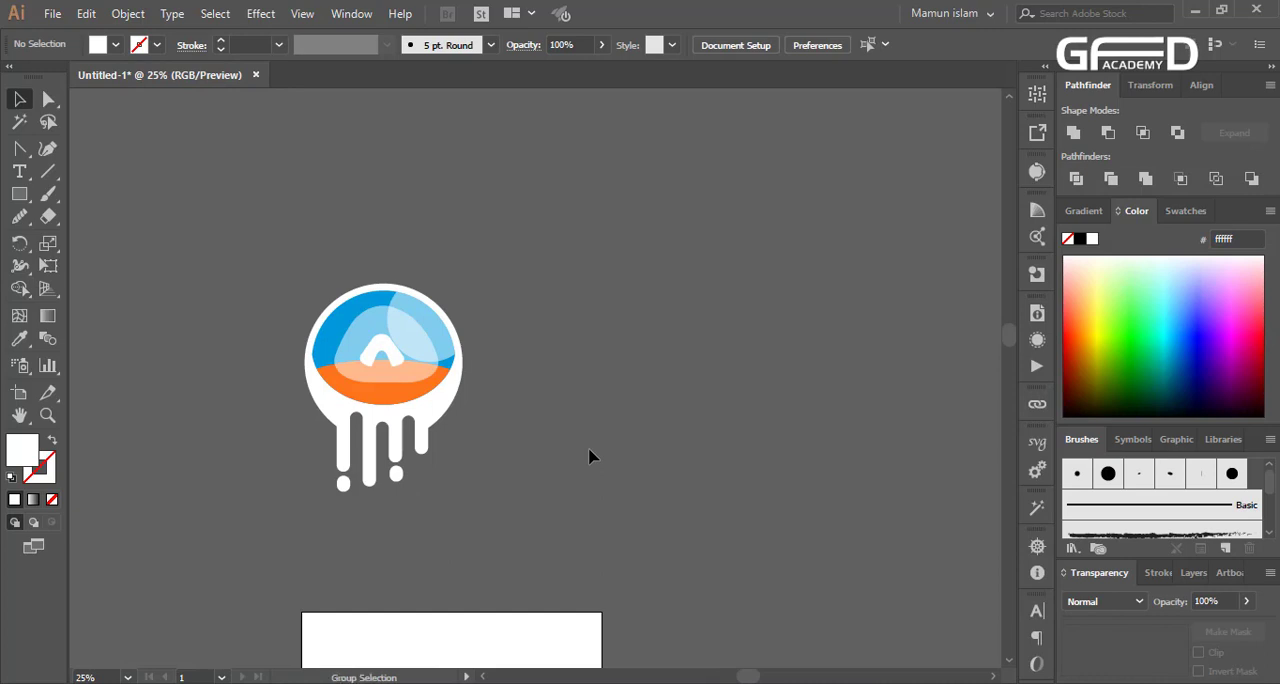
key(ctrl+alt+2)
drag(250, 247, 517, 571)
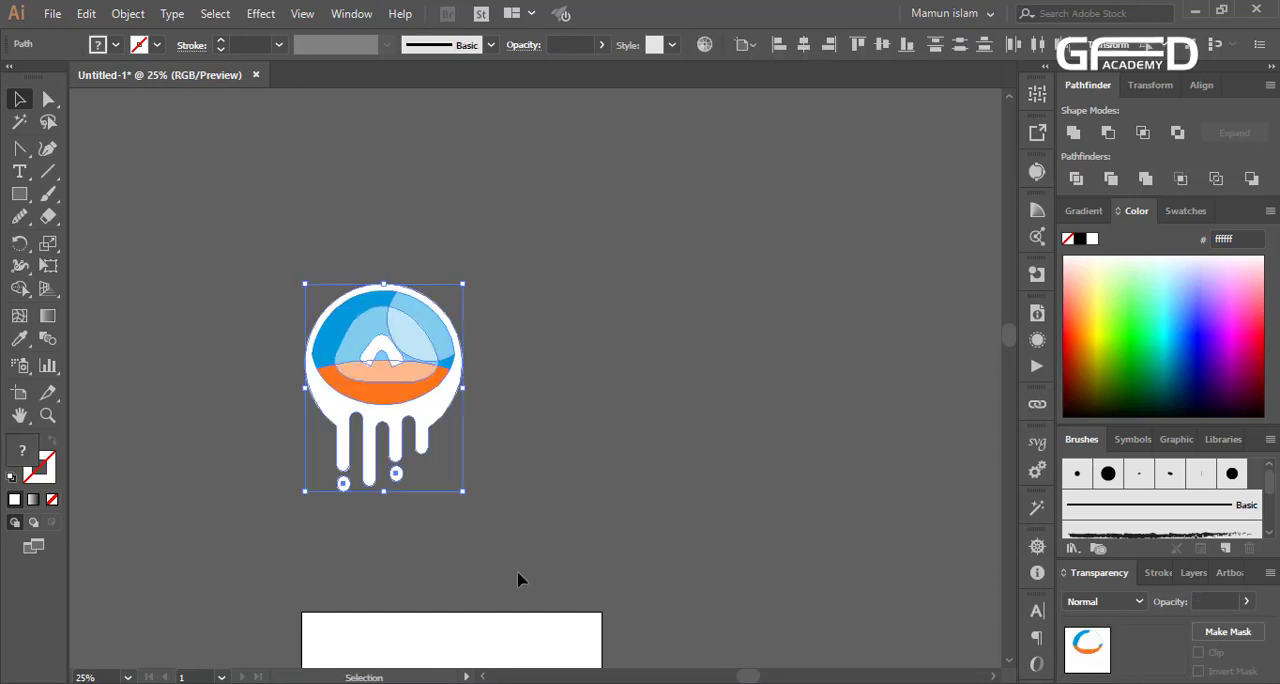
click(575, 431)
drag(397, 386, 509, 395)
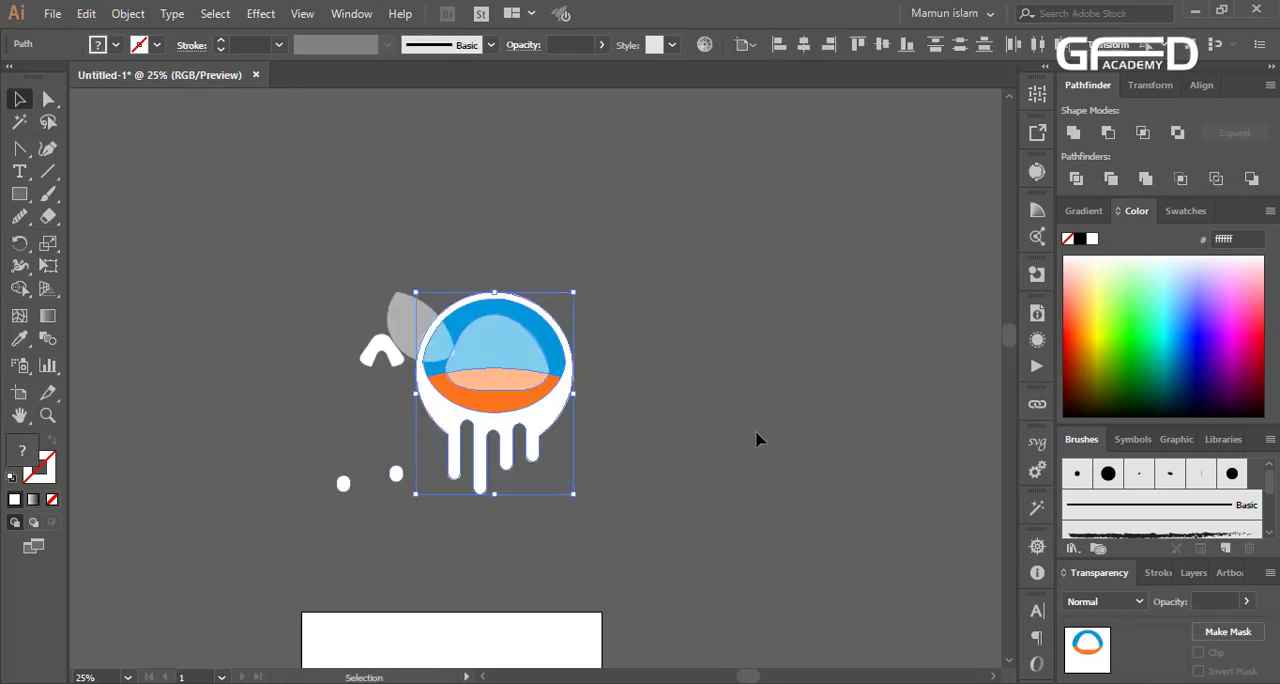
click(743, 434)
key(ctrl+z)
key(ctrl+z)
drag(277, 229, 545, 530)
click(548, 523)
Add the text "ASTRO" in the empty area beside the emblem
scroll(434, 483, down, 2)
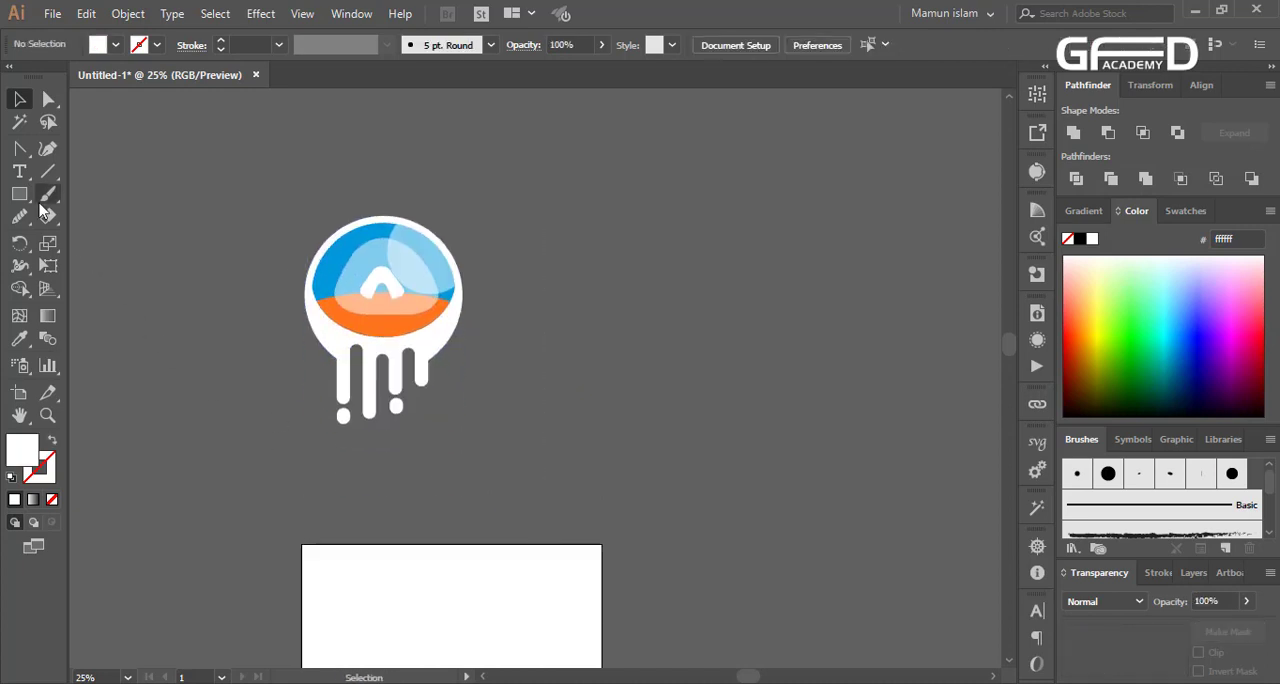
click(15, 175)
click(536, 326)
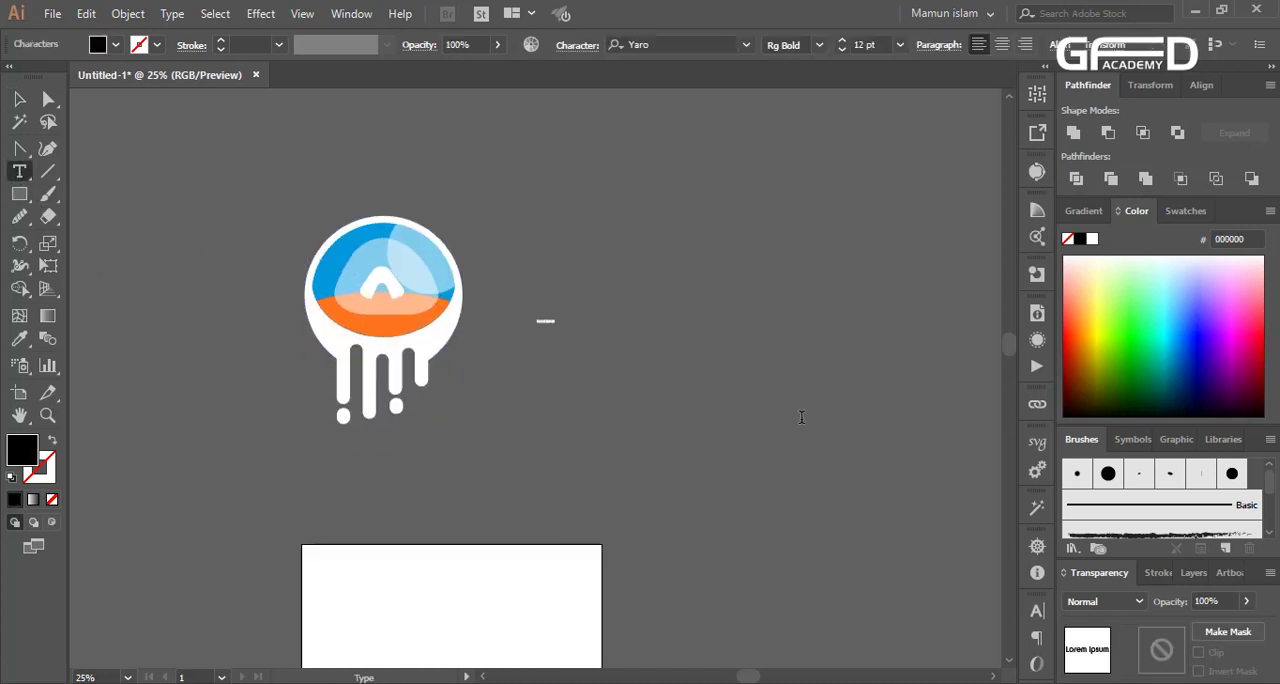
text(A)
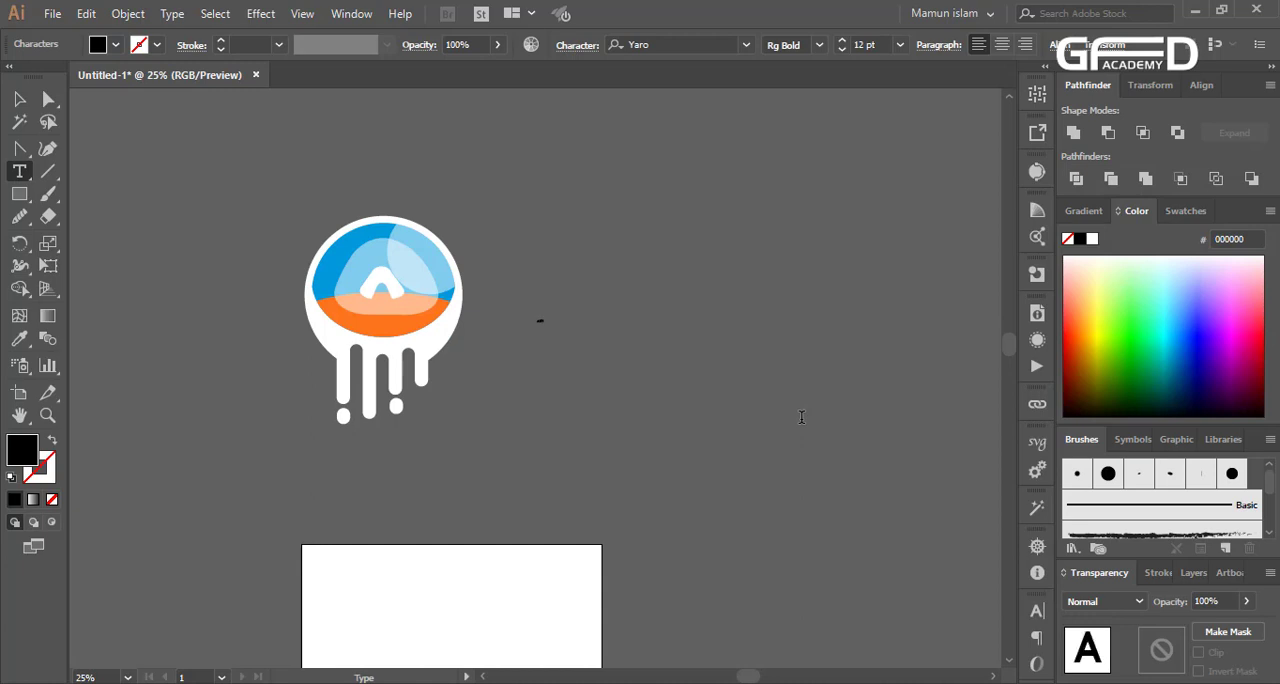
text(STRO)
key(Escape)
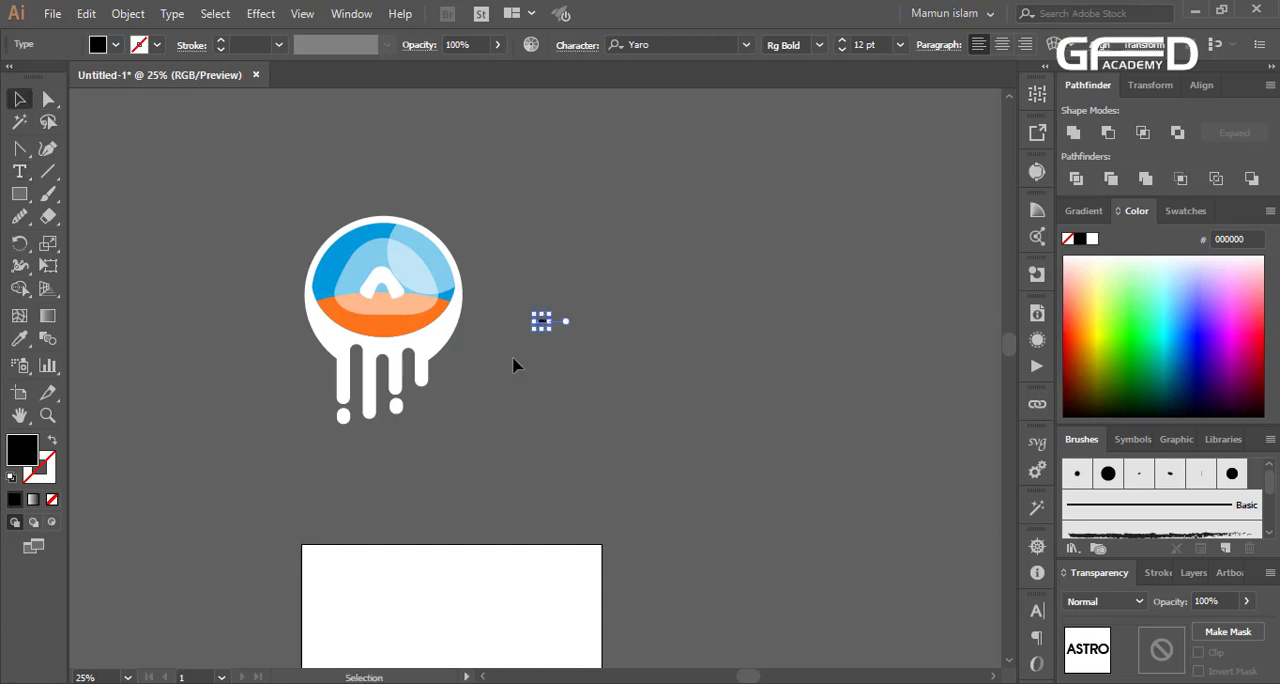
Enlarge the ASTRO text to about 367 pt and position it just right of the emblem
drag(555, 333, 777, 491)
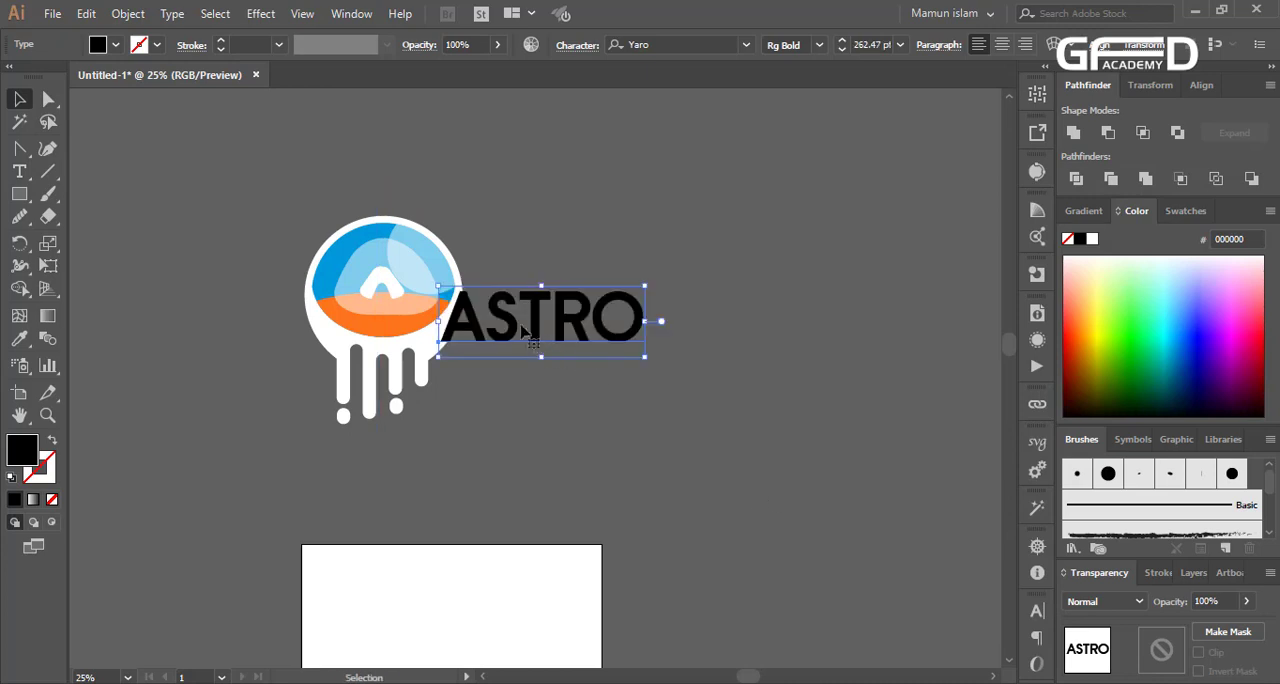
drag(511, 316, 594, 324)
drag(728, 362, 745, 358)
mouse_move(647, 332)
mouse_down()
mouse_move(447, 482)
mouse_move(603, 460)
mouse_move(680, 345)
mouse_move(664, 338)
mouse_up()
scroll(835, 238, up, 1)
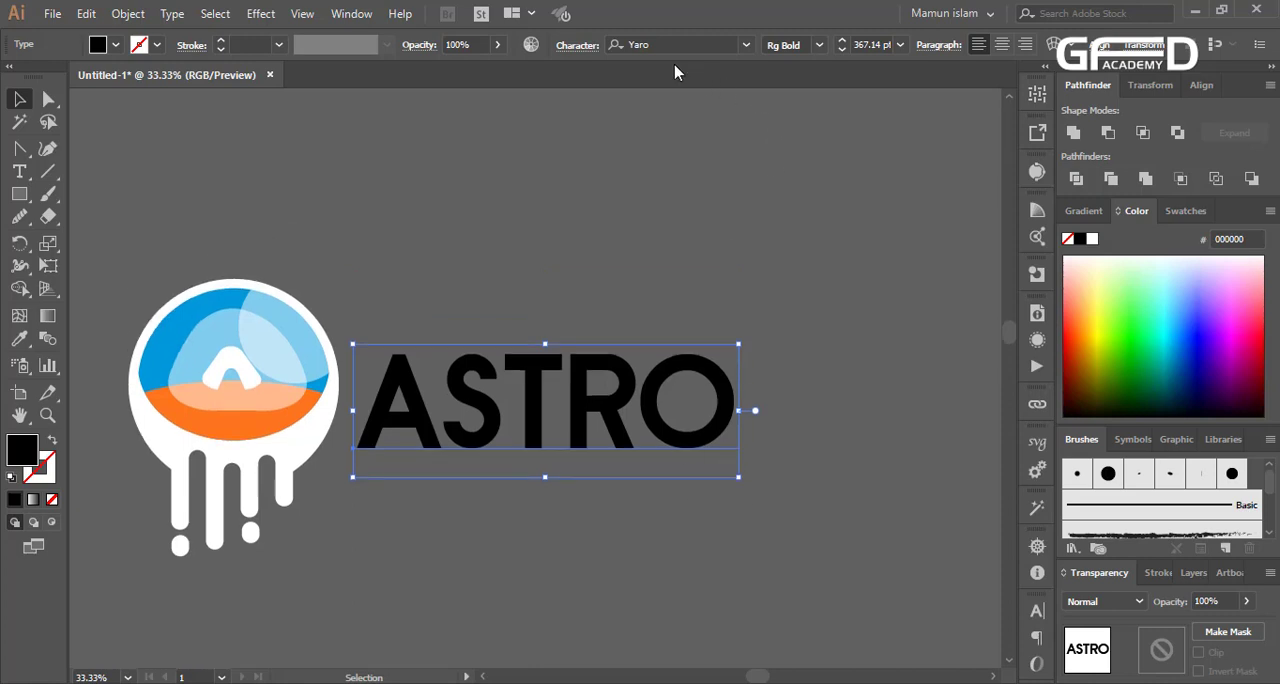
Search the fonts for names starting with "y" for the ASTRO text
click(648, 44)
text(y)
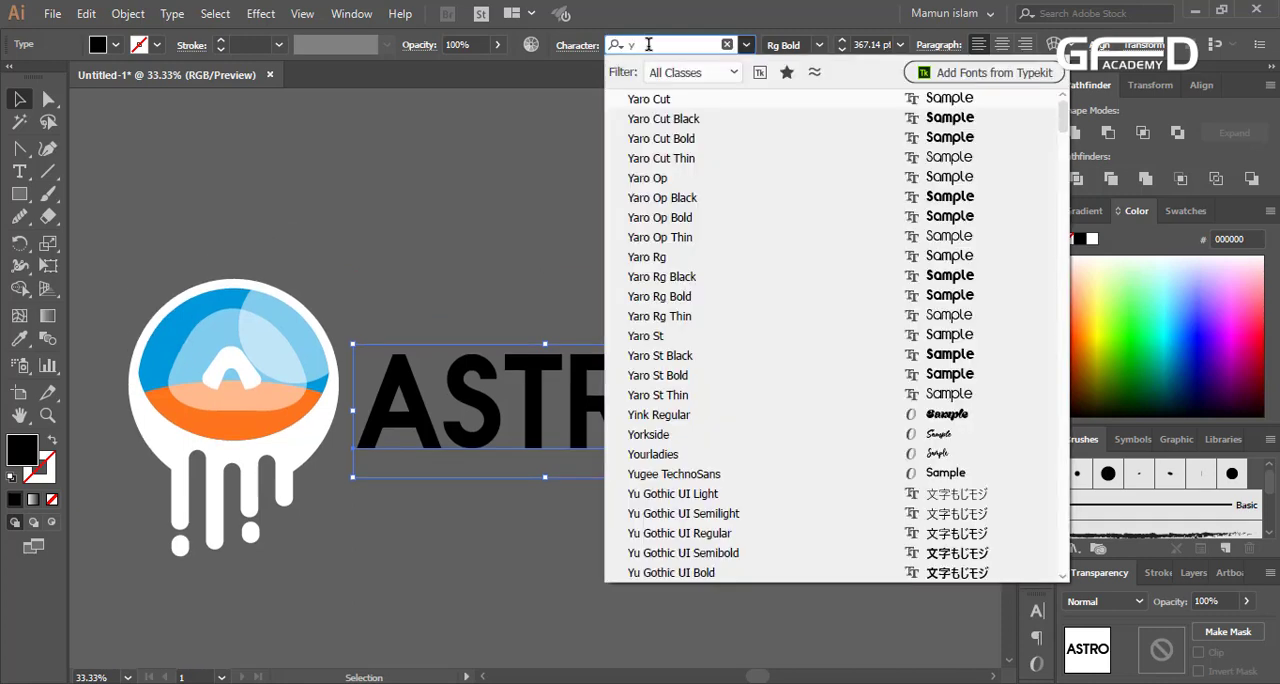
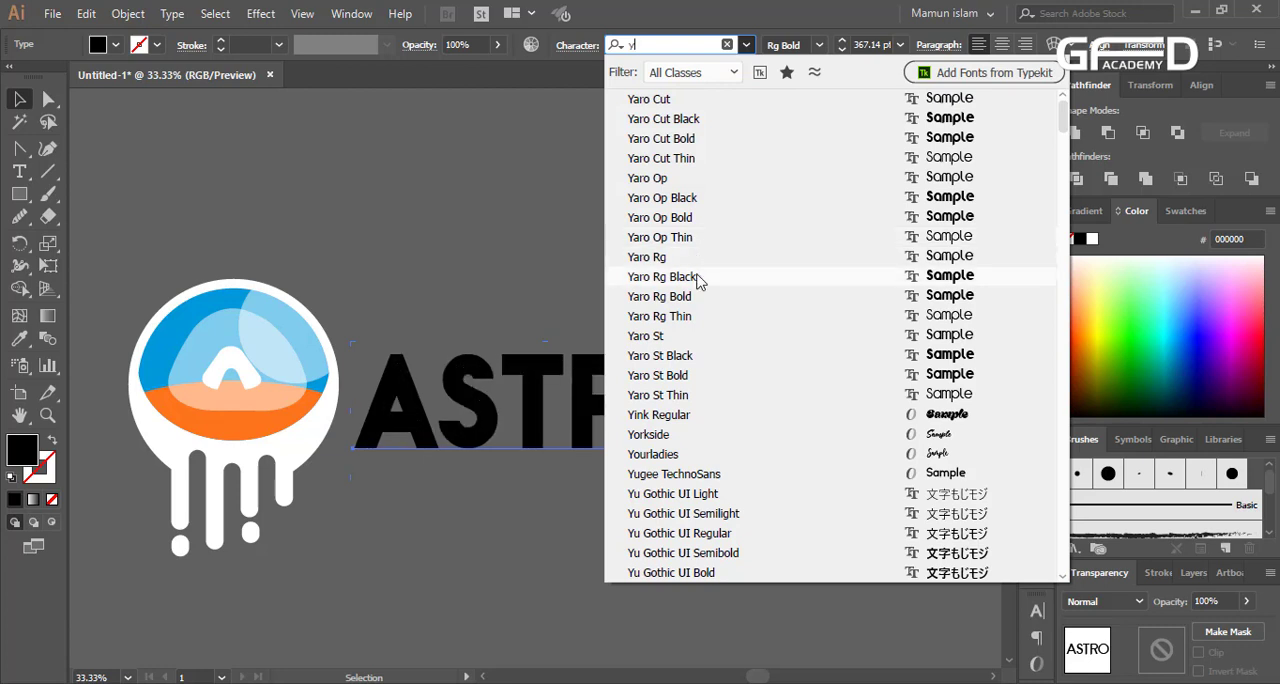
Set the ASTRO text's font to Yaro Op Black
click(697, 200)
click(720, 518)
Scale the emblem and ASTRO text down together and place them on the white artboard
alt+scroll(720, 518, down, 1)
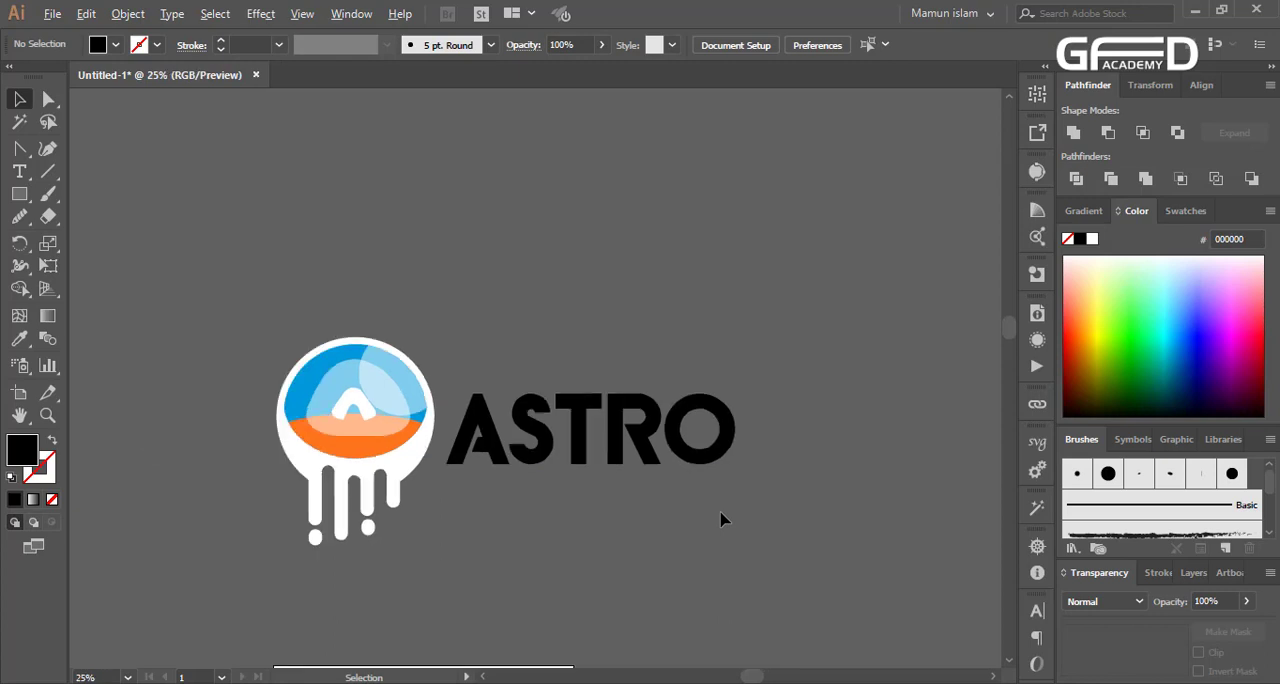
scroll(585, 383, down, 2)
drag(340, 381, 714, 278)
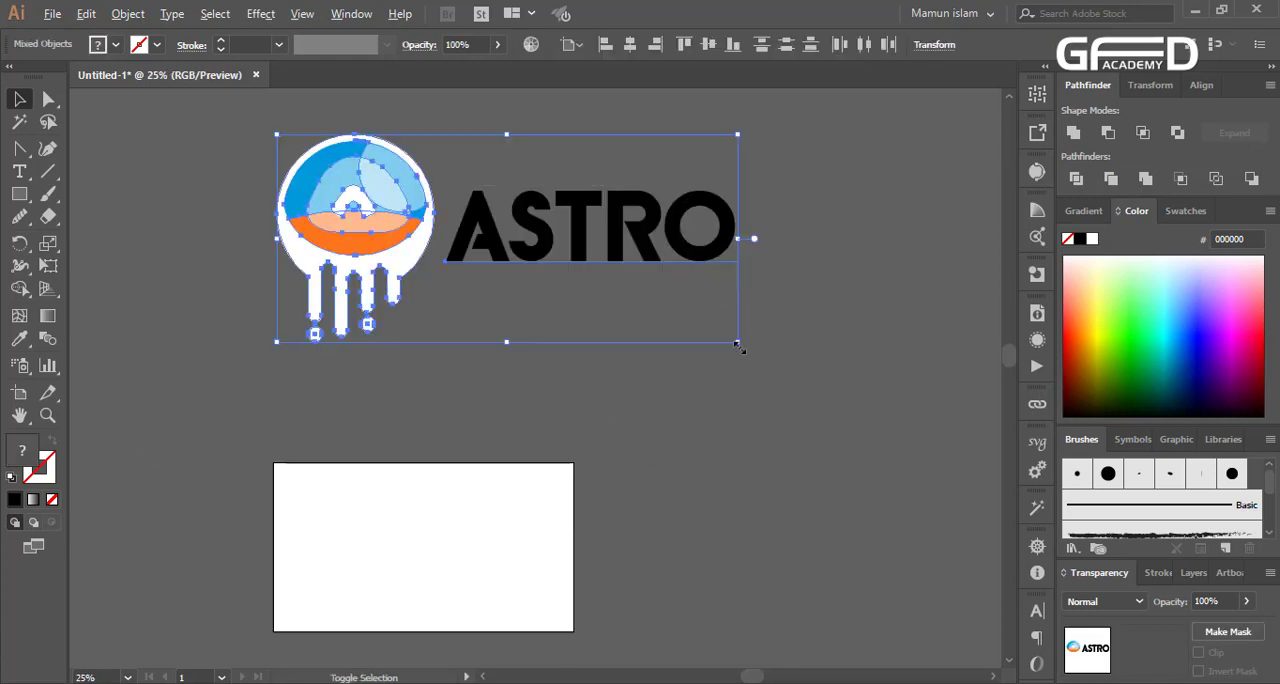
drag(737, 343, 586, 280)
drag(552, 230, 458, 527)
click(450, 622)
Draw a black rectangle covering the whole artboard and send it behind the logo
scroll(450, 622, up, 2)
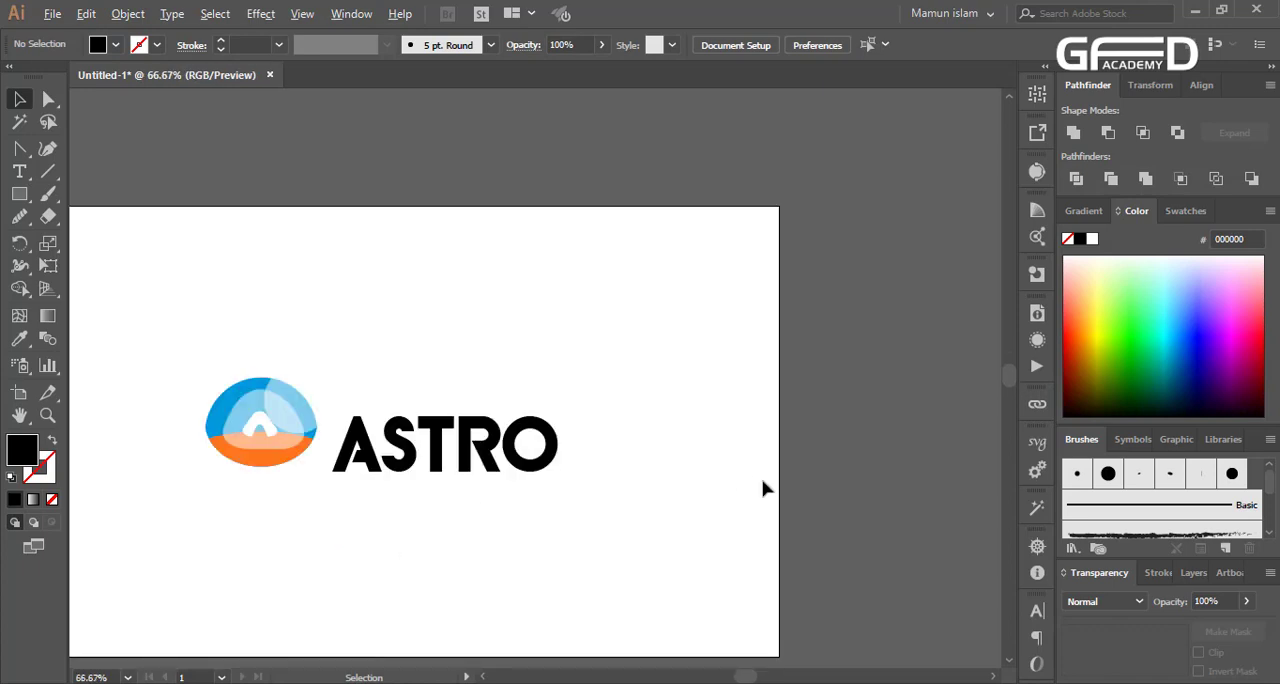
scroll(763, 488, down, 1)
click(19, 194)
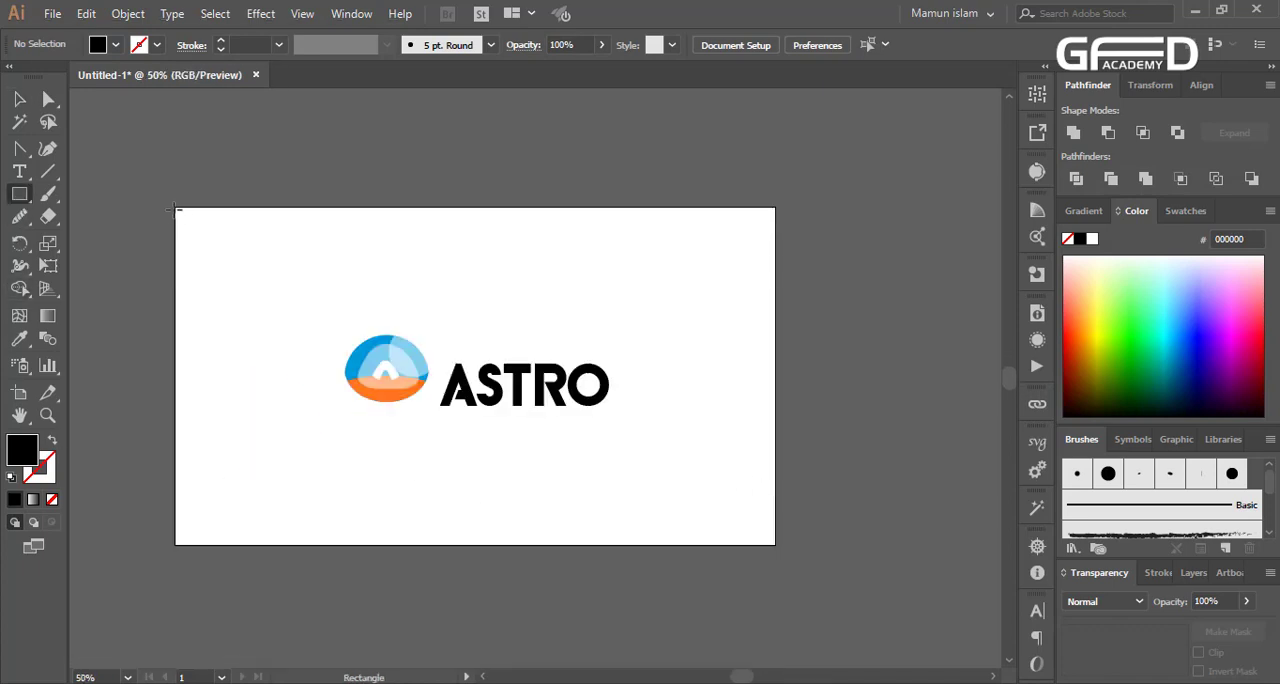
drag(175, 207, 775, 545)
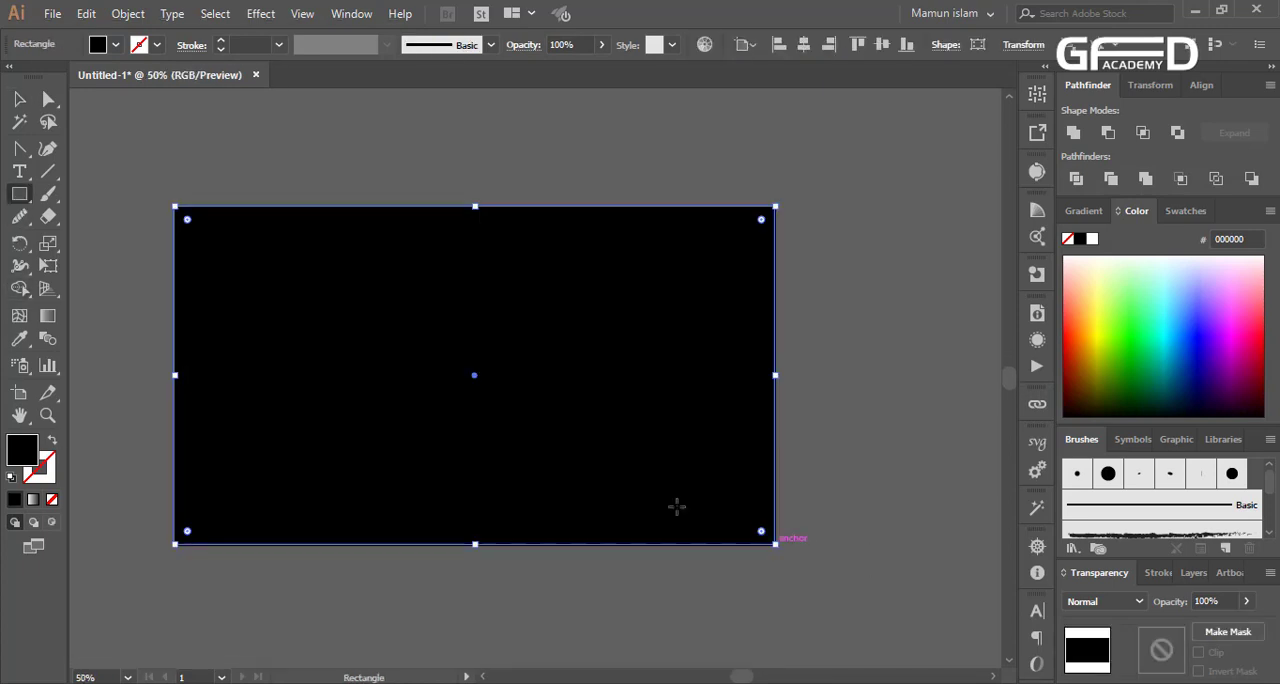
key(v)
key(ctrl+shift+bracketleft)
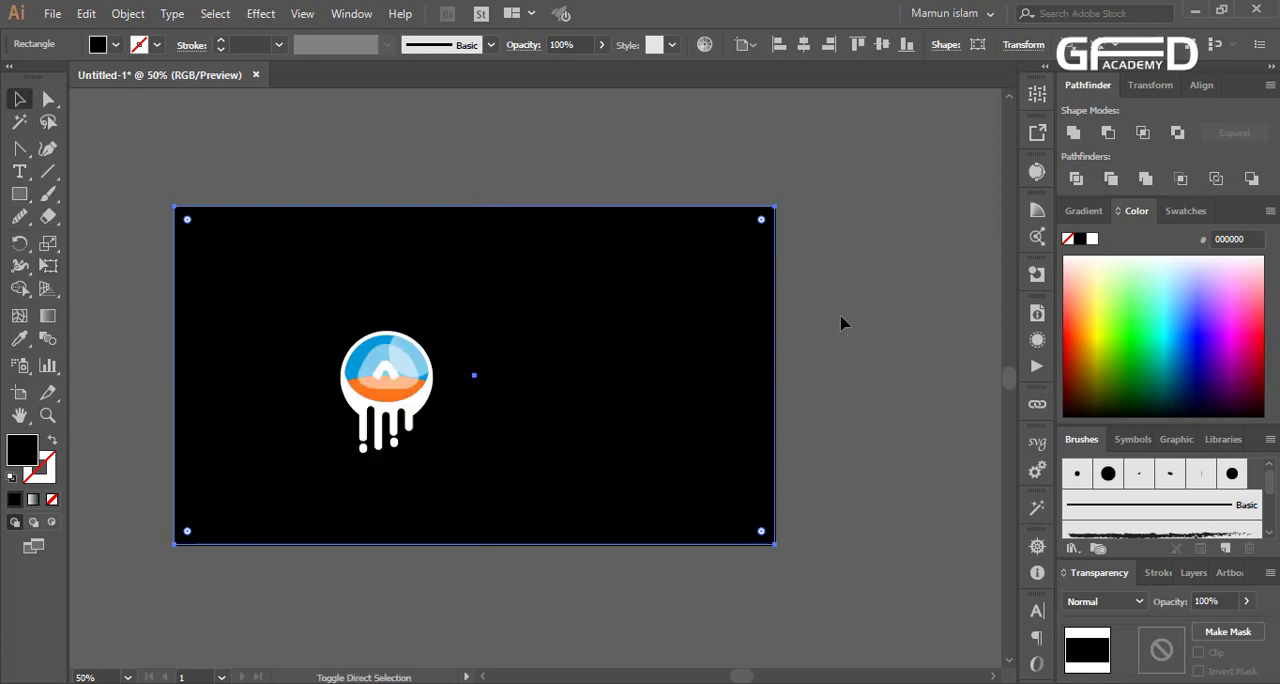
Change the ASTRO text's fill to white (ffffff)
click(843, 320)
text(ASTRO)
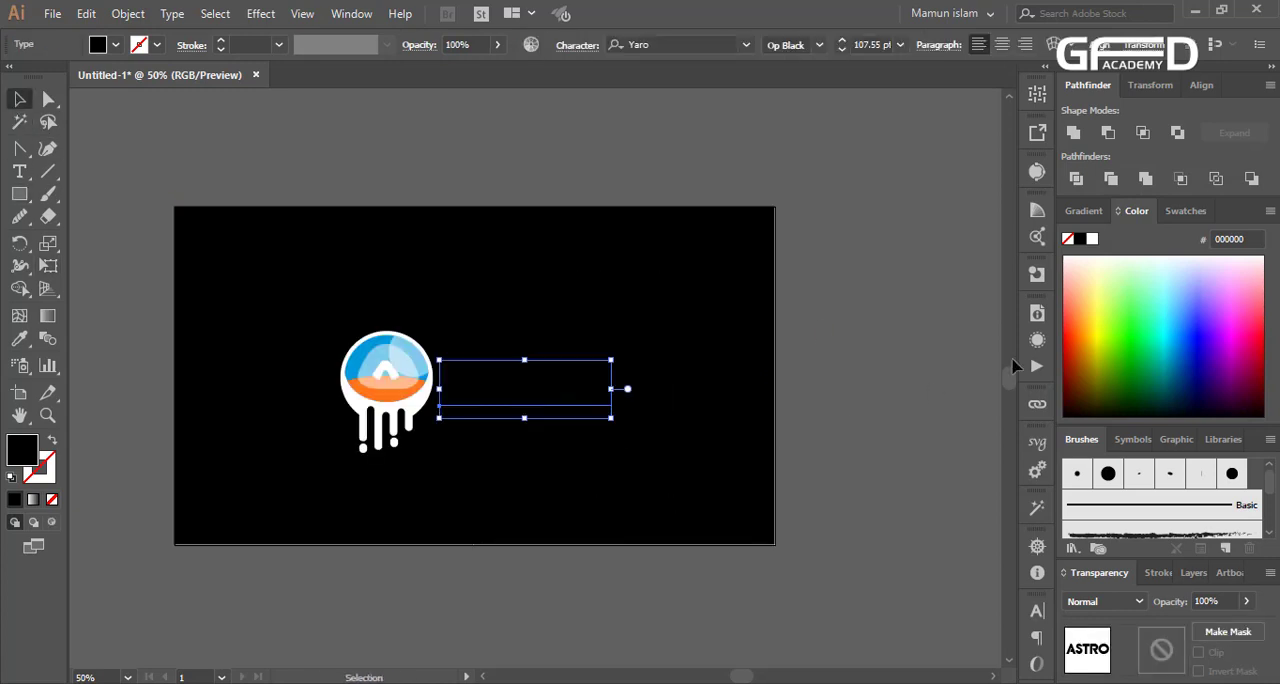
click(1152, 260)
click(886, 440)
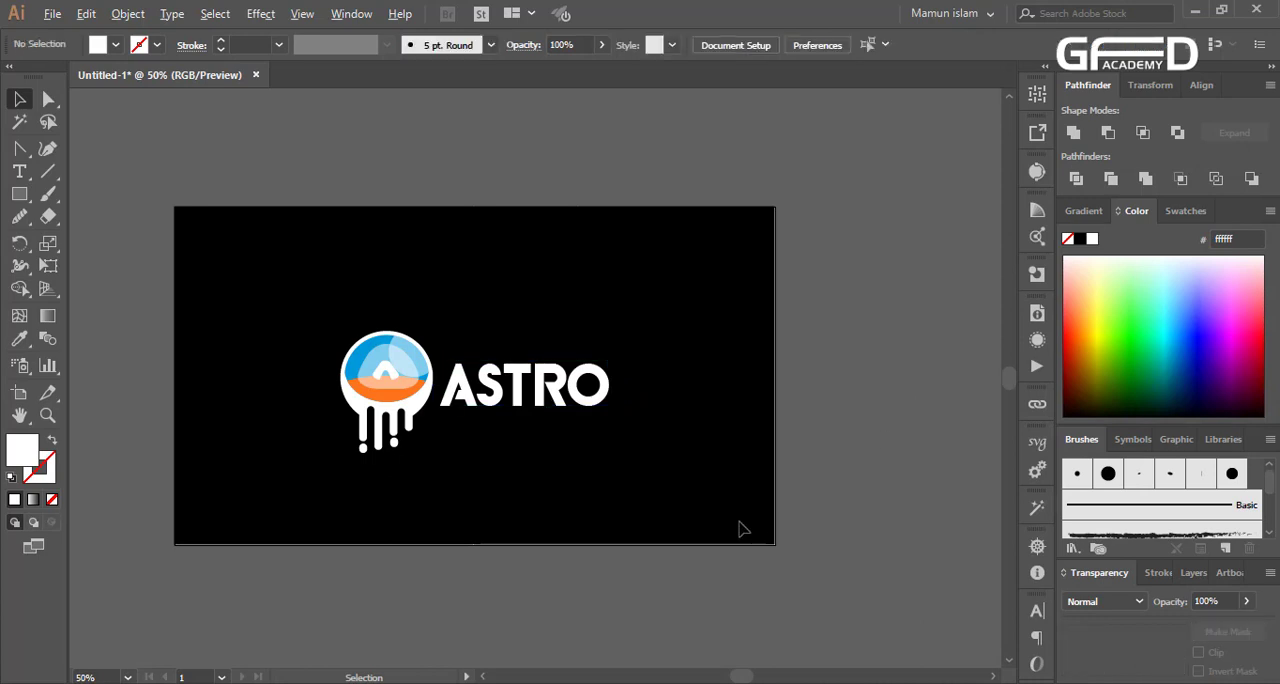
Nudge the ASTRO text up slightly to line it up with the centre of the emblem's circle
scroll(427, 435, up, 2)
scroll(602, 436, up, 3)
drag(595, 447, 595, 437)
scroll(235, 440, down, 1)
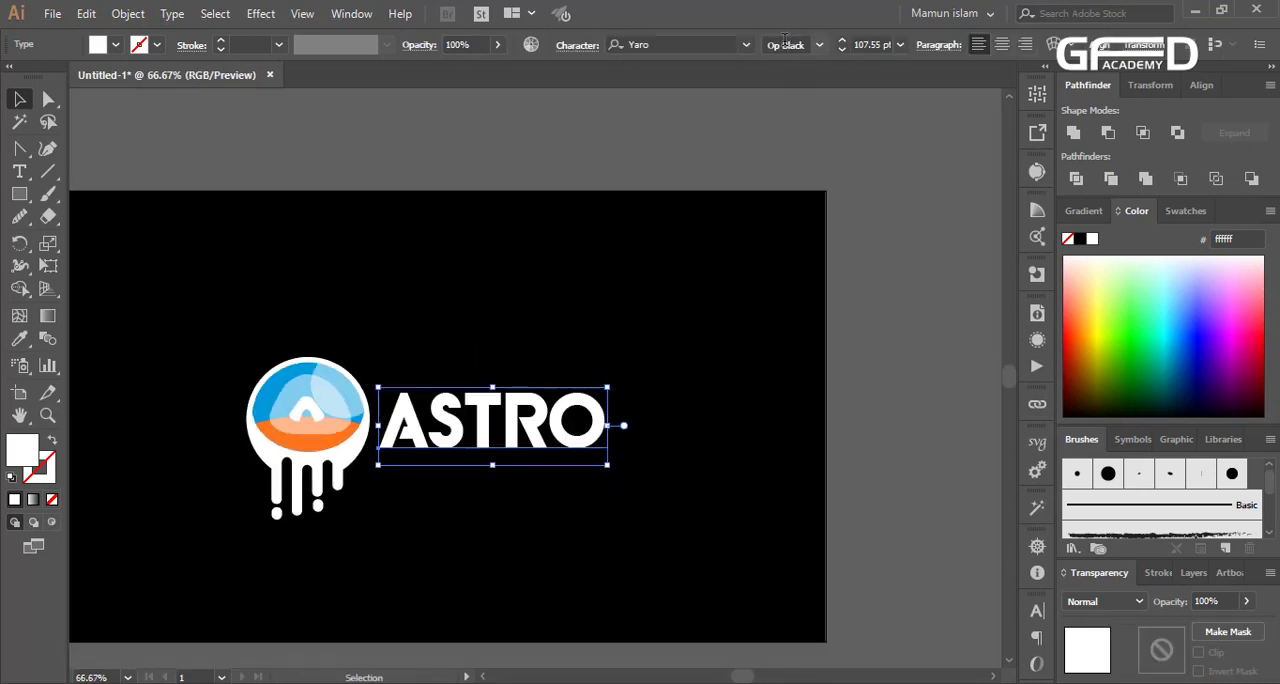
Try out successive fonts on the ASTRO text, including Yugee TechnoSans, MS PGothic, Cansiparane Bold and Adobe Arabic Regular
click(662, 44)
key(Down)
key(Down)
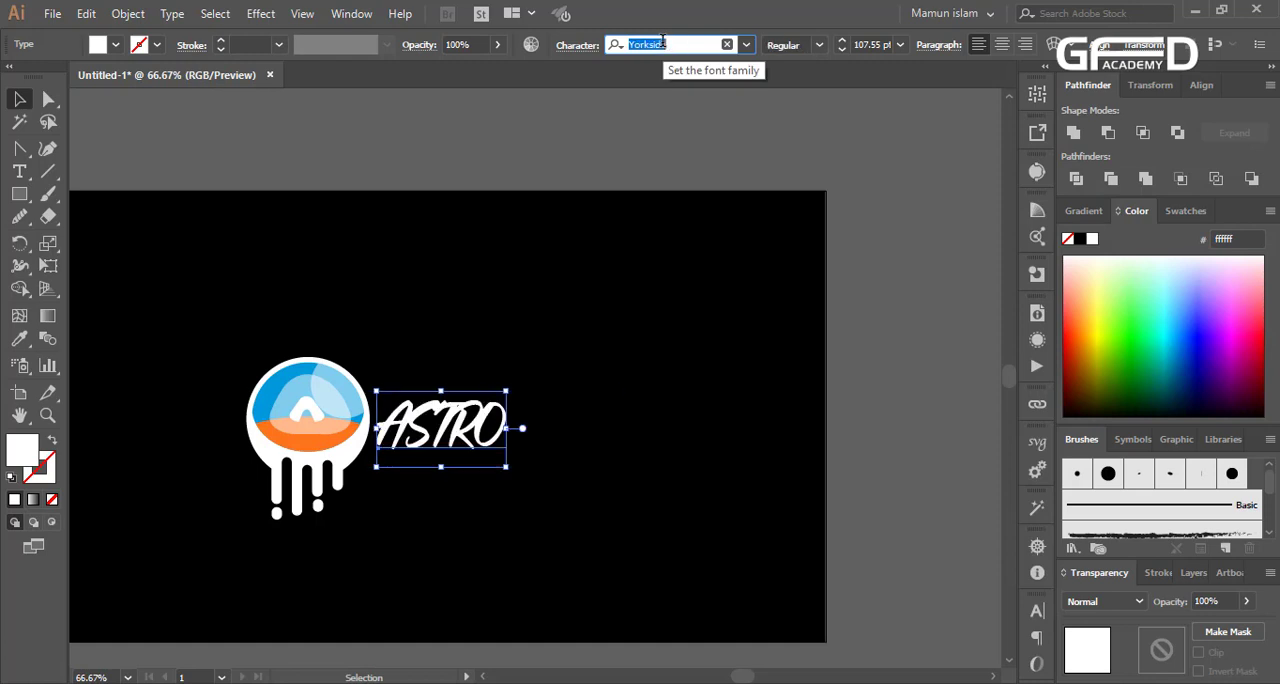
key(Down)
key(Down)
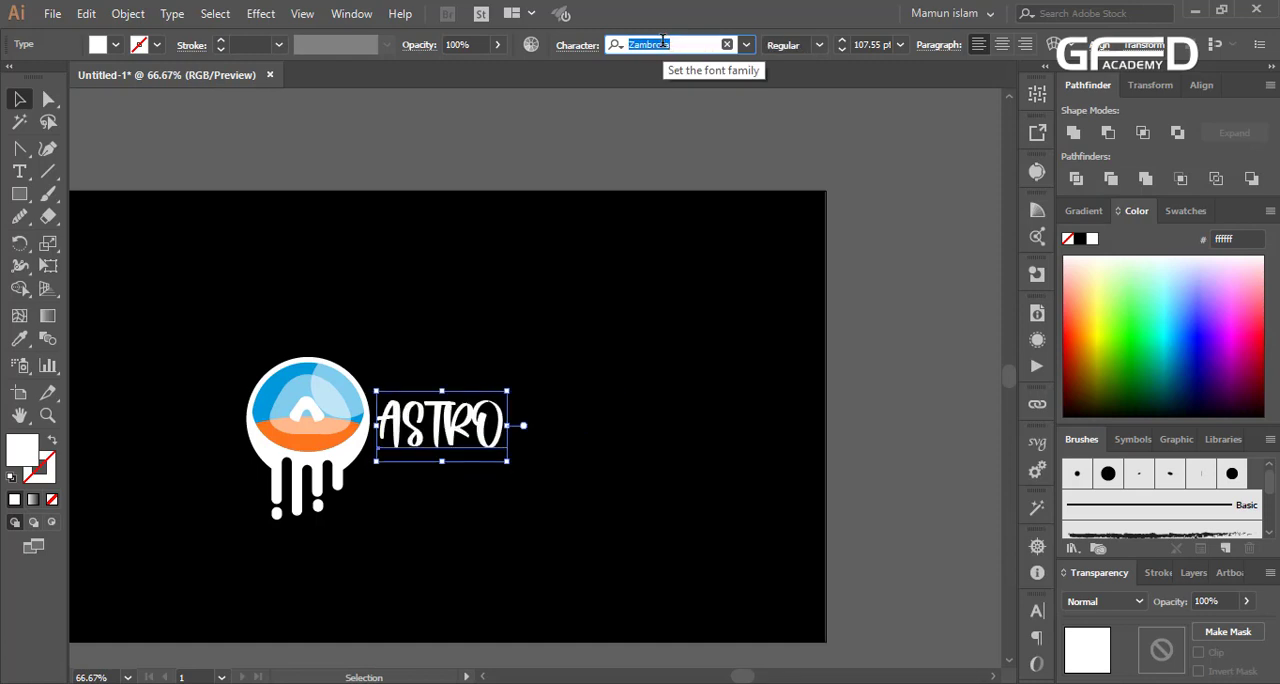
key(Up)
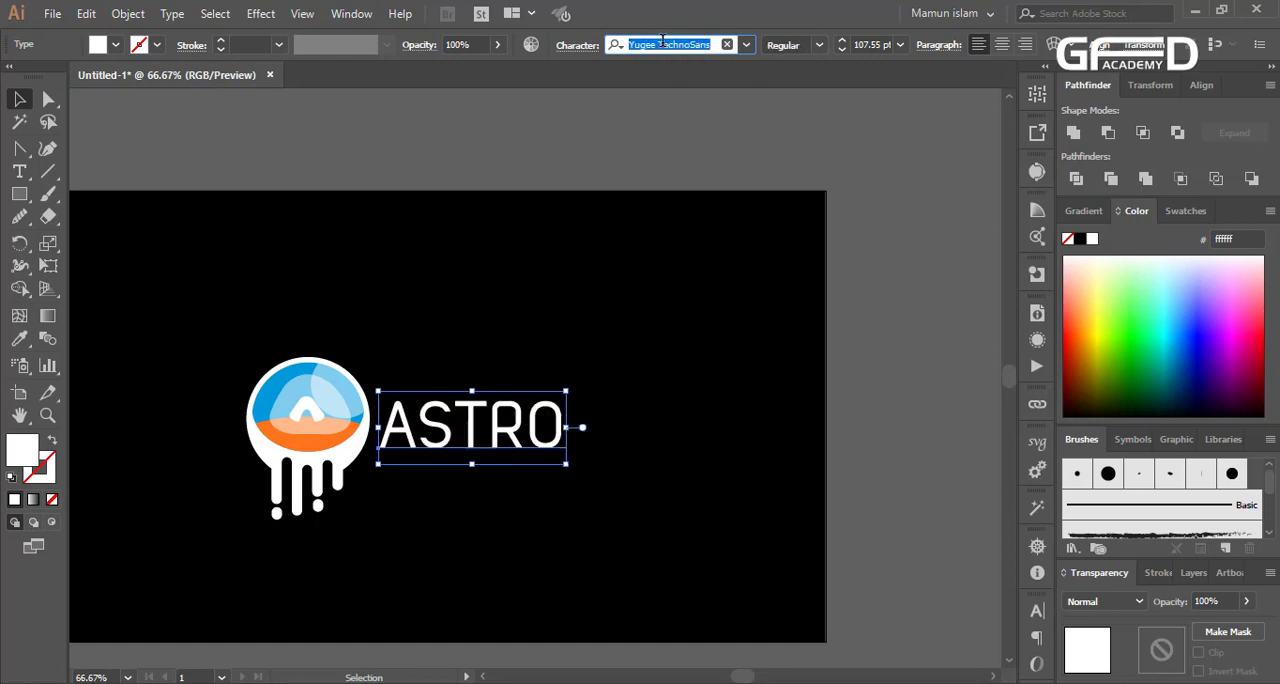
key(Down)
key(Down)
key(Down)
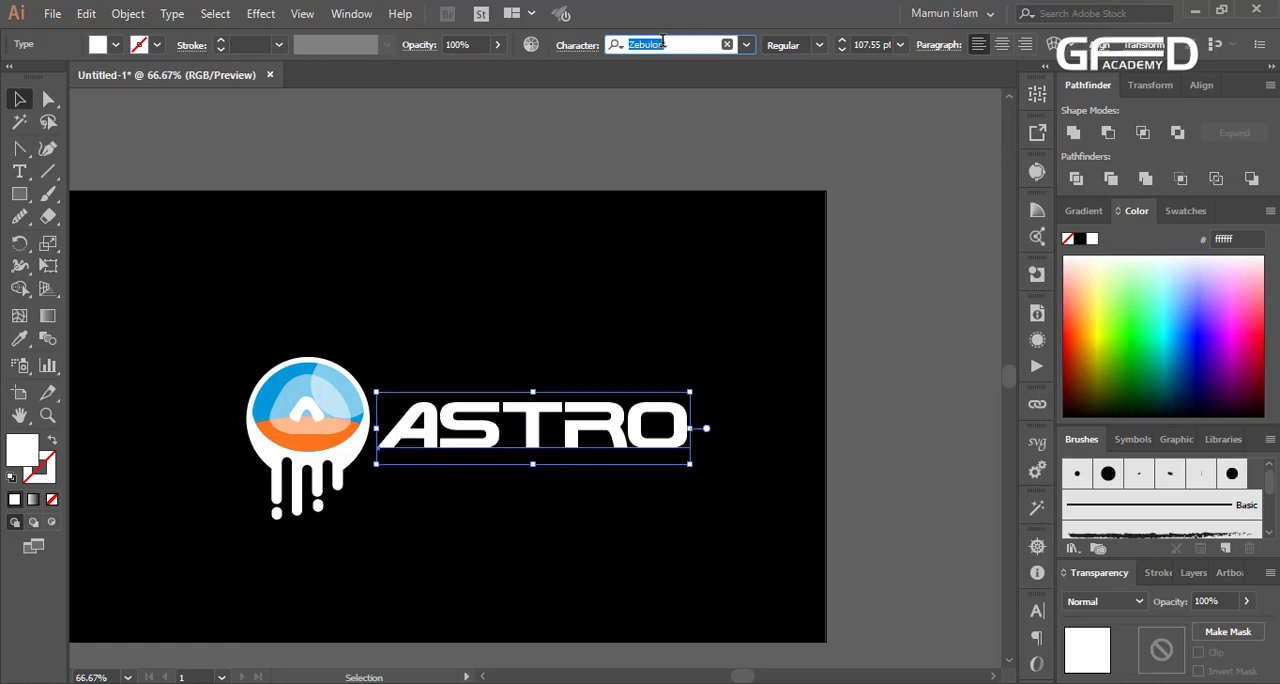
key(Down)
key(Down)
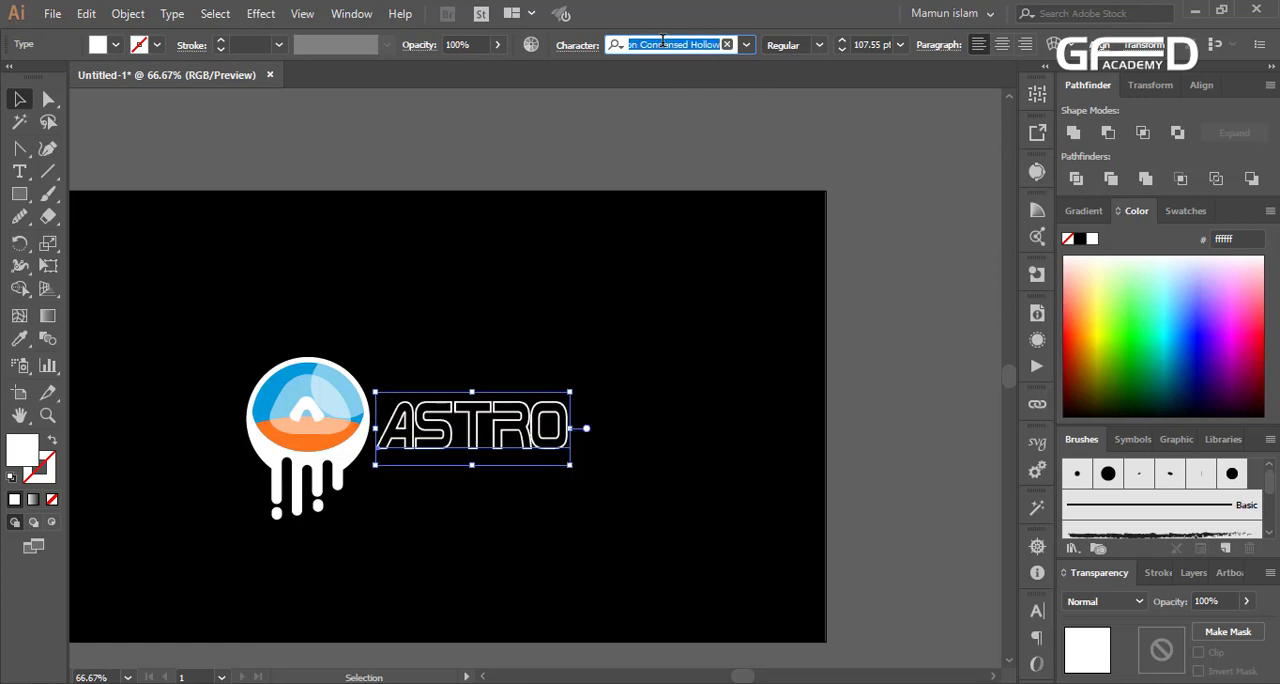
key(Down)
key(Down)
key(Down)
key(Down)
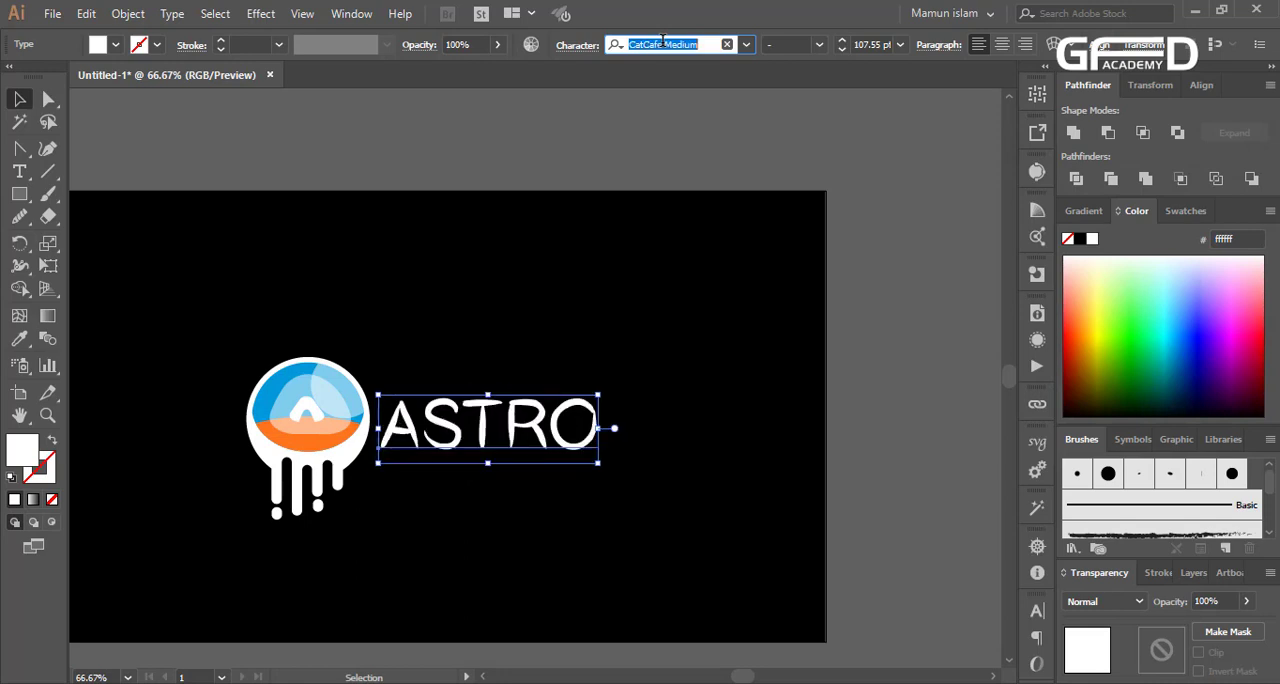
key(Down)
key(Down)
key(Down)
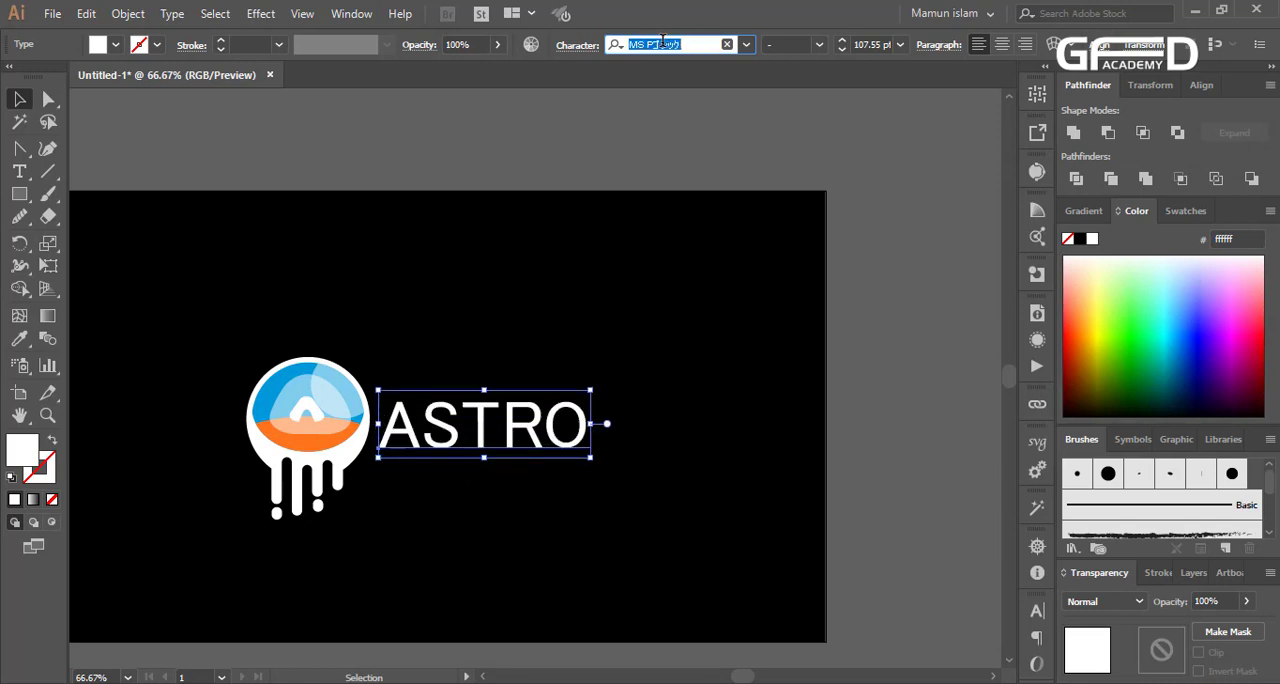
key(Down)
key(Down)
key(Down)
key(Down)
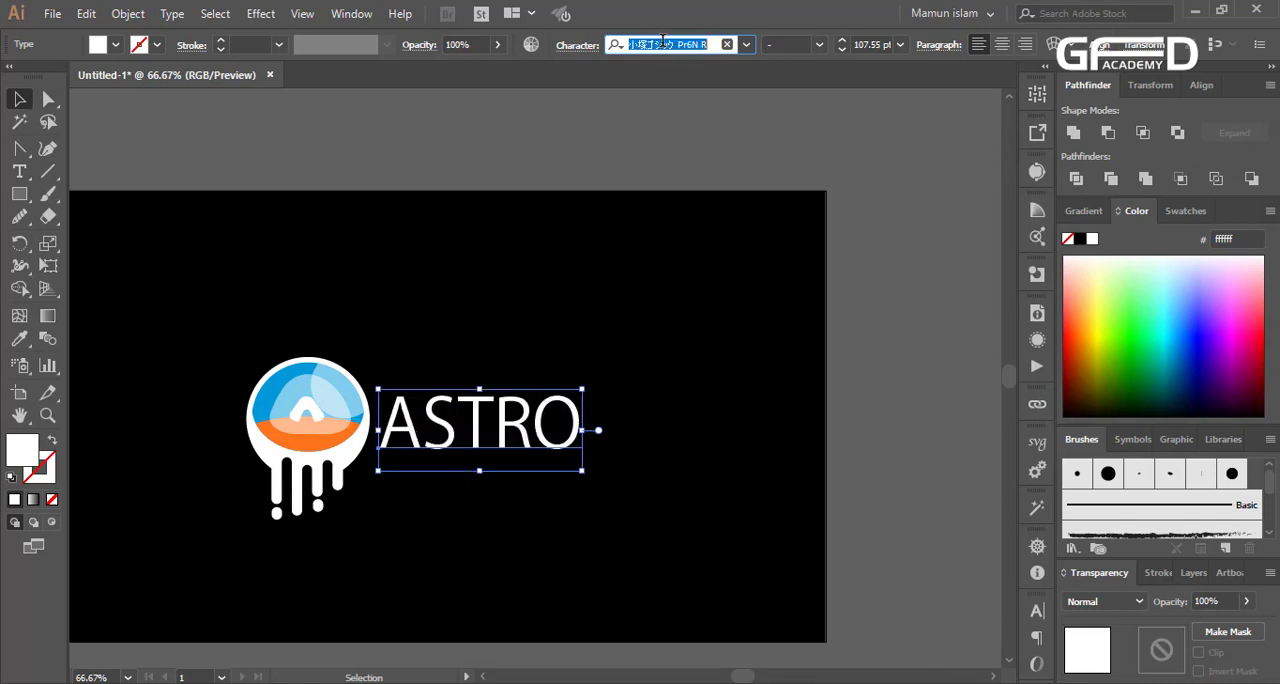
key(Down)
key(Down)
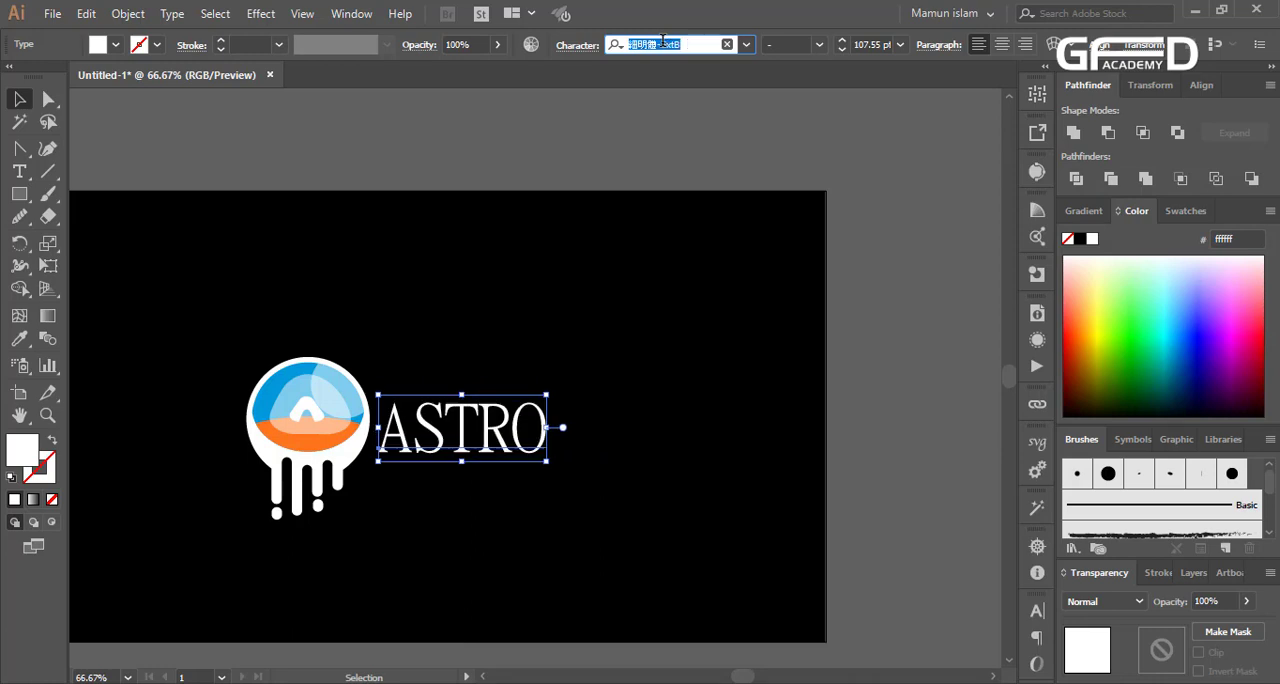
key(Down)
key(Down)
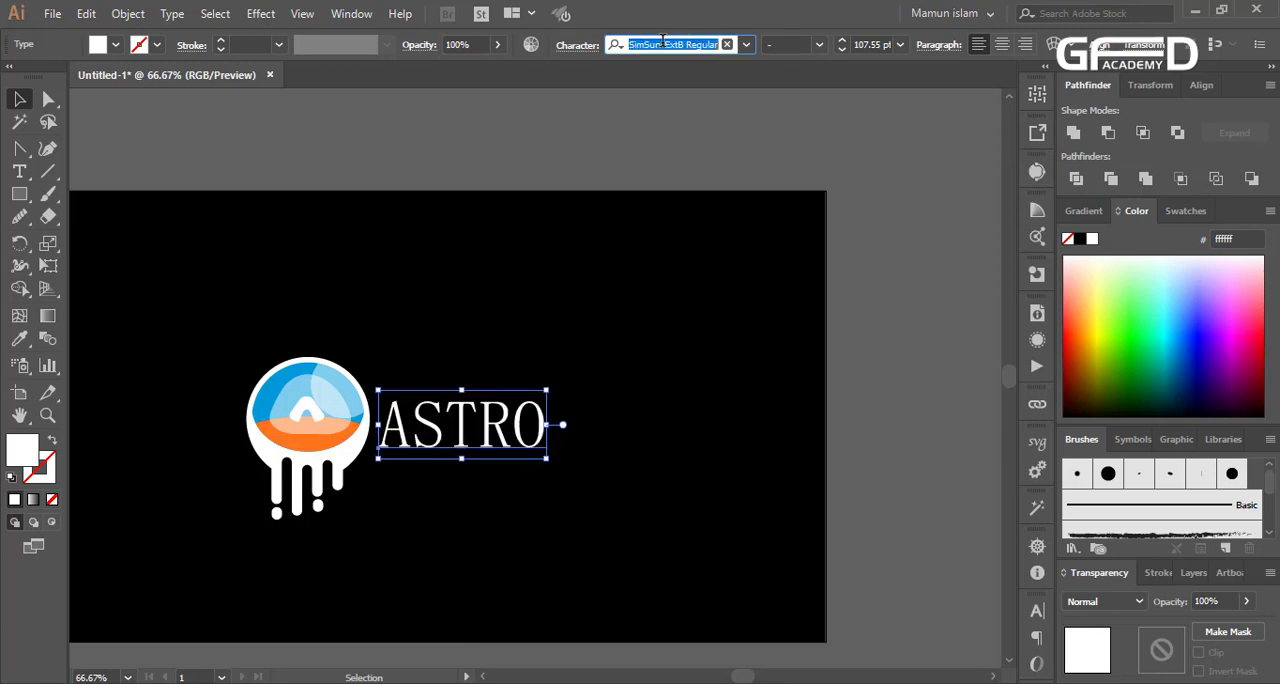
key(Down)
key(Down)
key(Down)
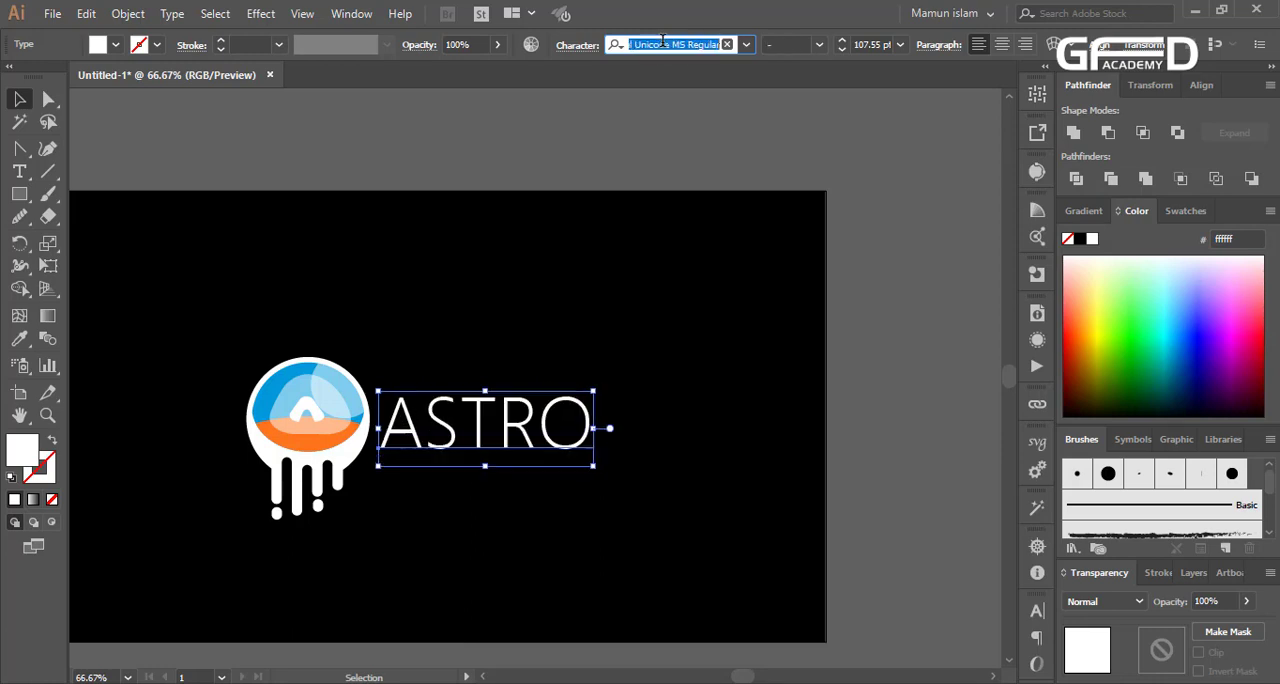
key(Down)
key(Down)
key(Down)
key(Down)
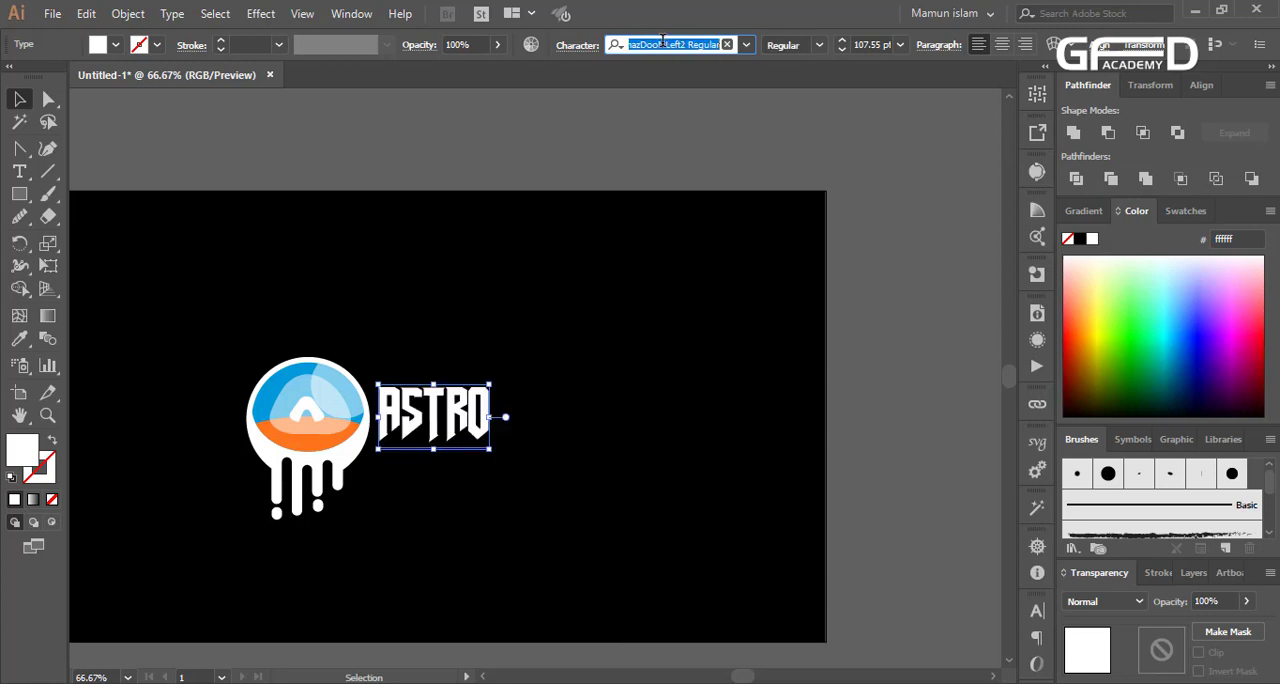
key(Down)
key(Up)
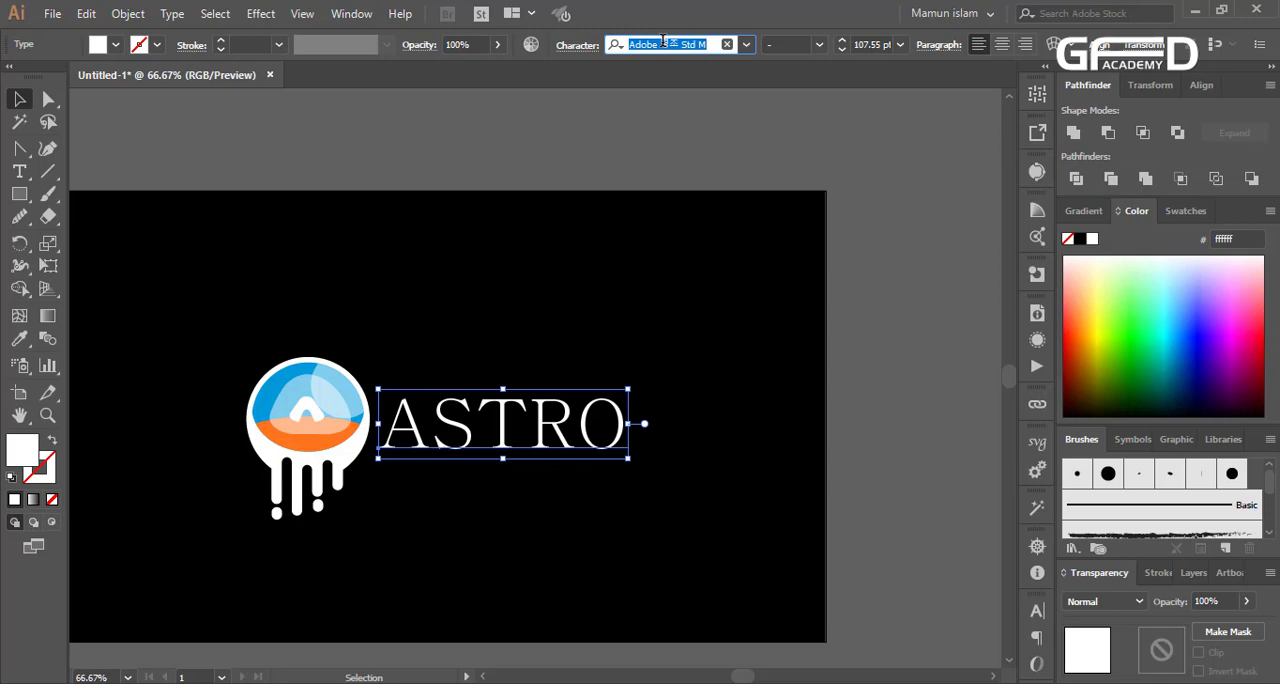
key(Up)
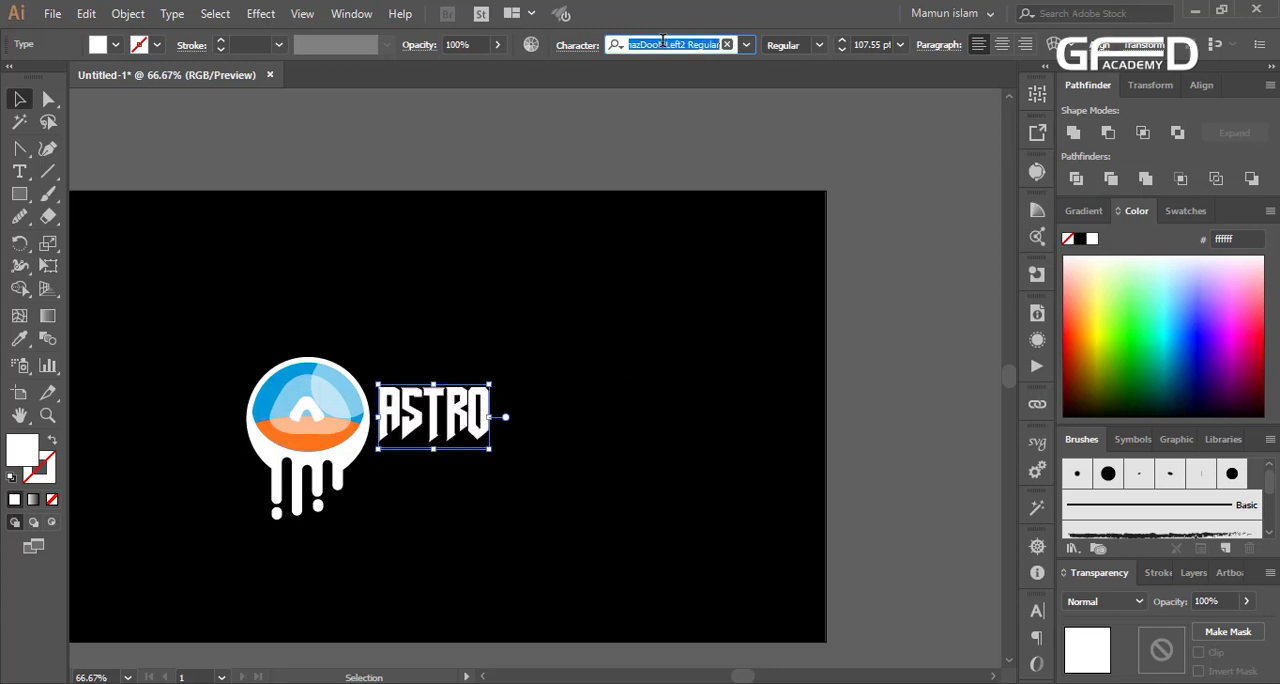
key(Down)
key(Down)
key(Down)
key(Down)
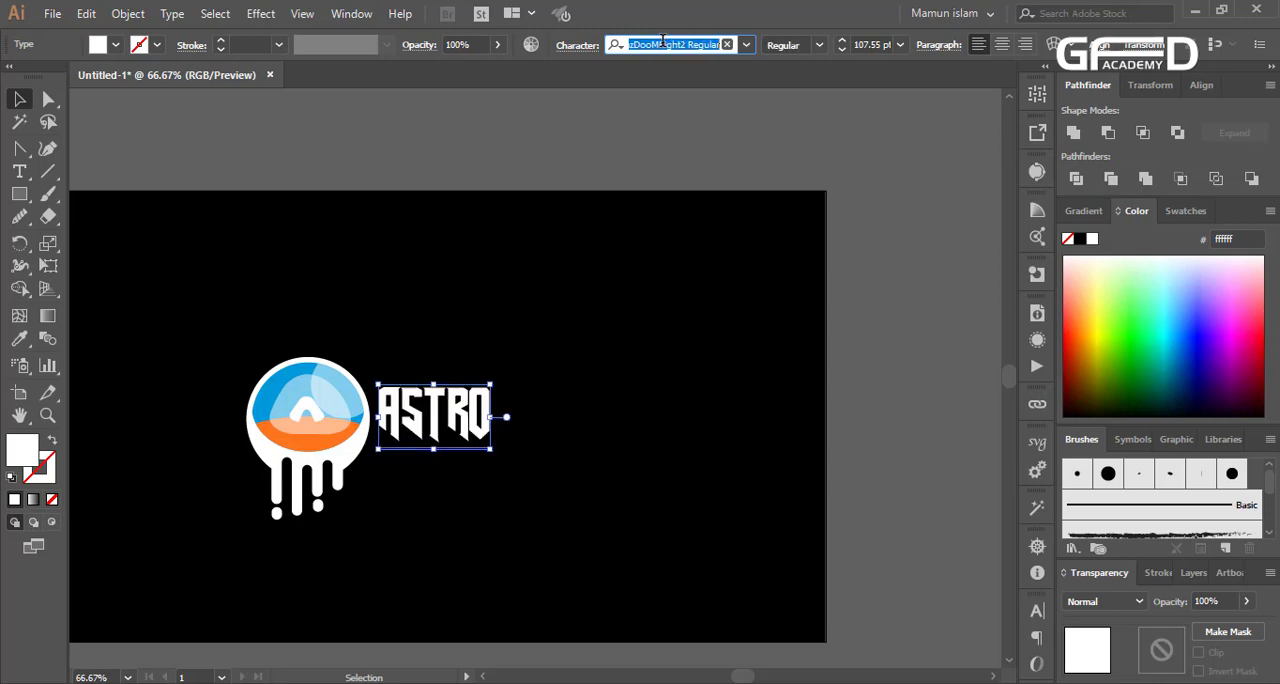
key(Down)
key(Down)
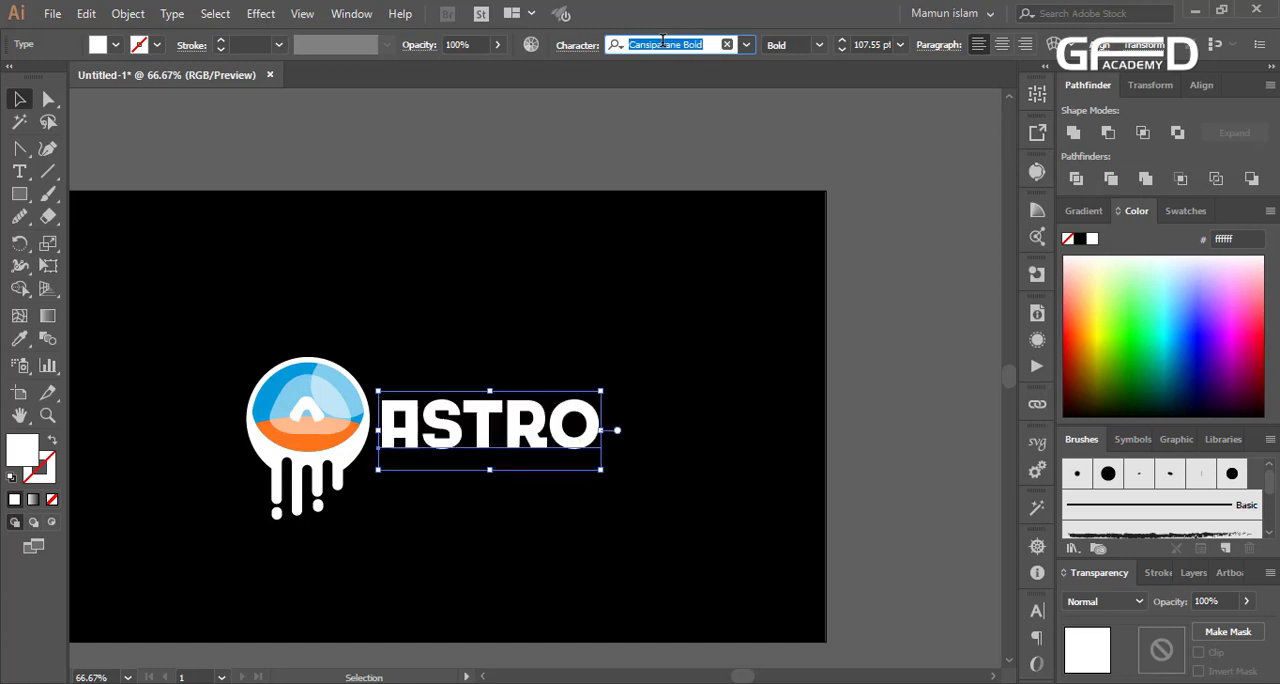
key(Down)
key(Down)
key(Down)
key(Down)
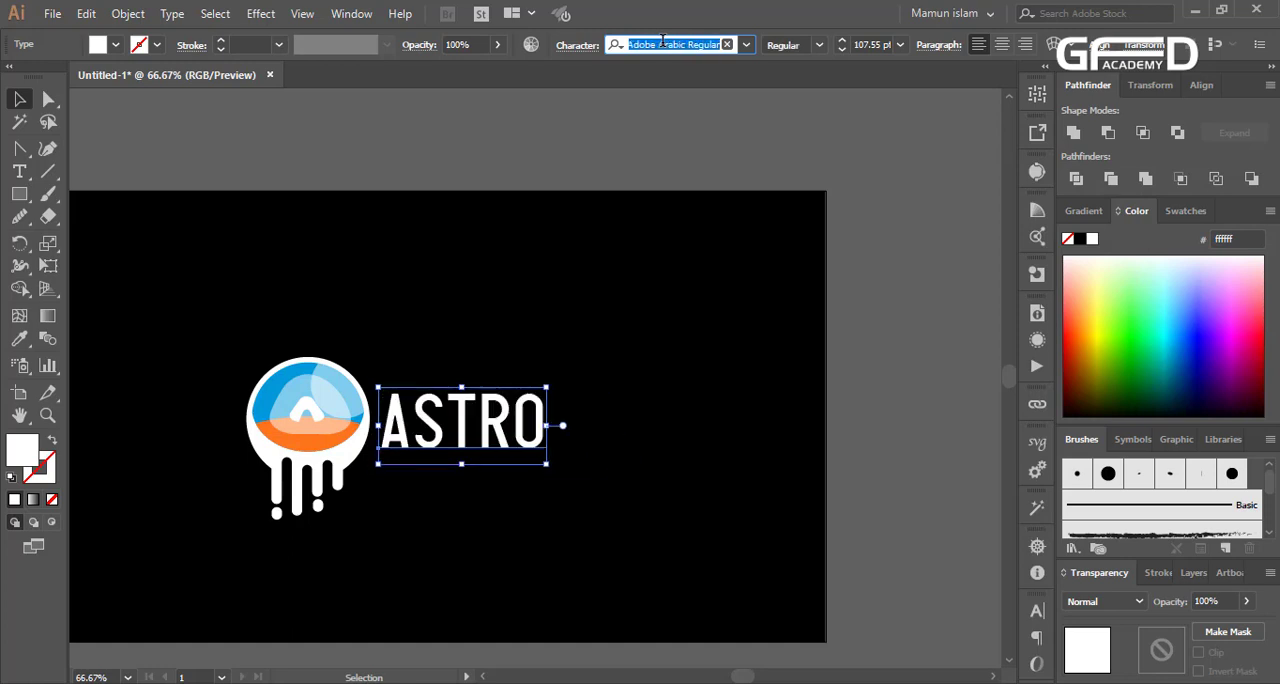
key(Down)
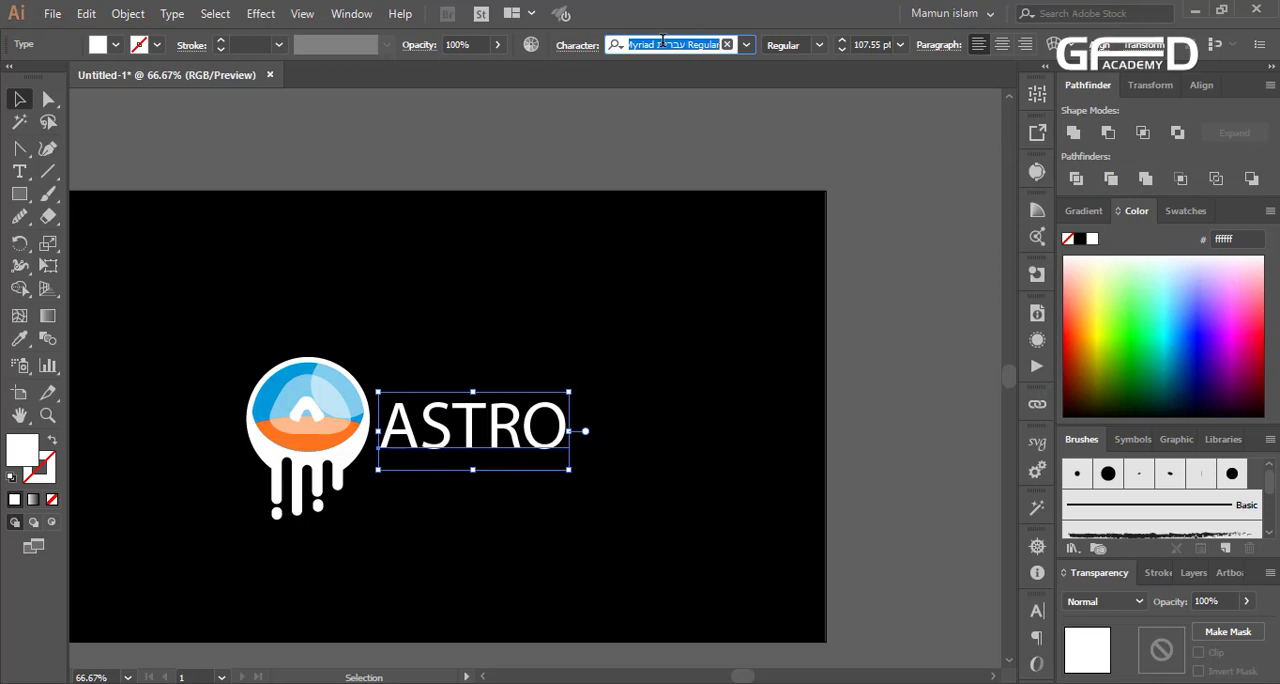
Search the fonts for names starting with "me" and apply MENTRA to the ASTRO text
text(me)
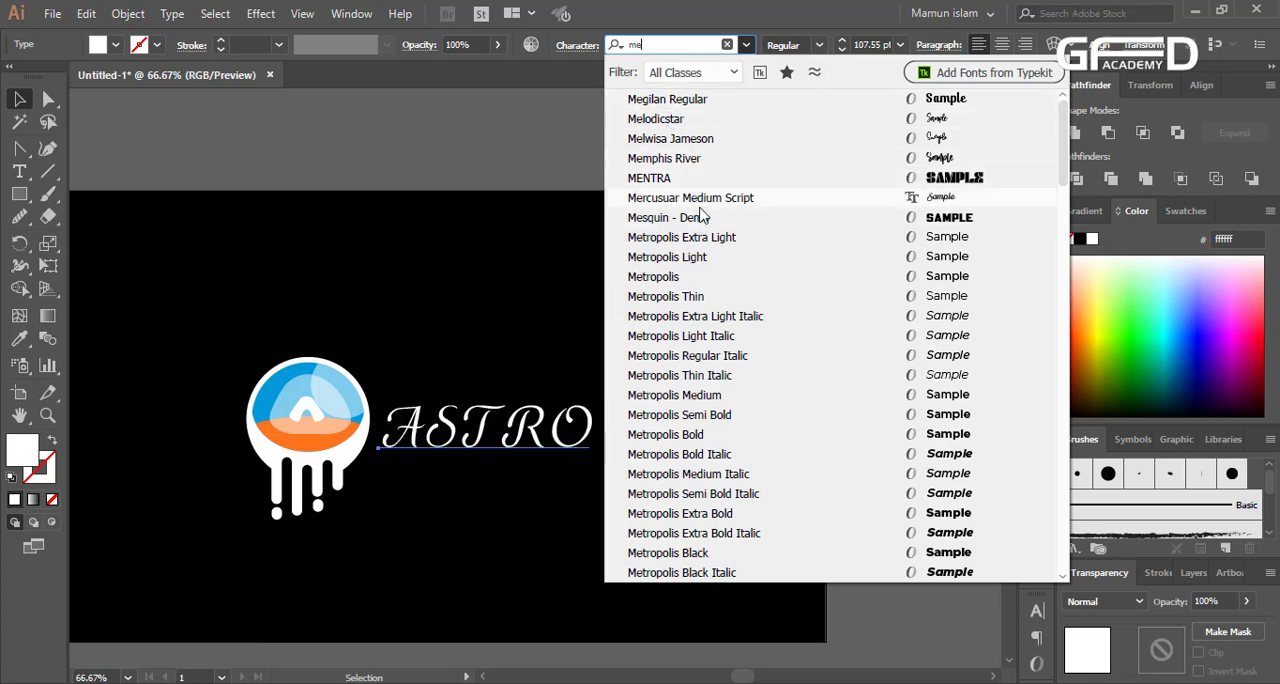
click(700, 178)
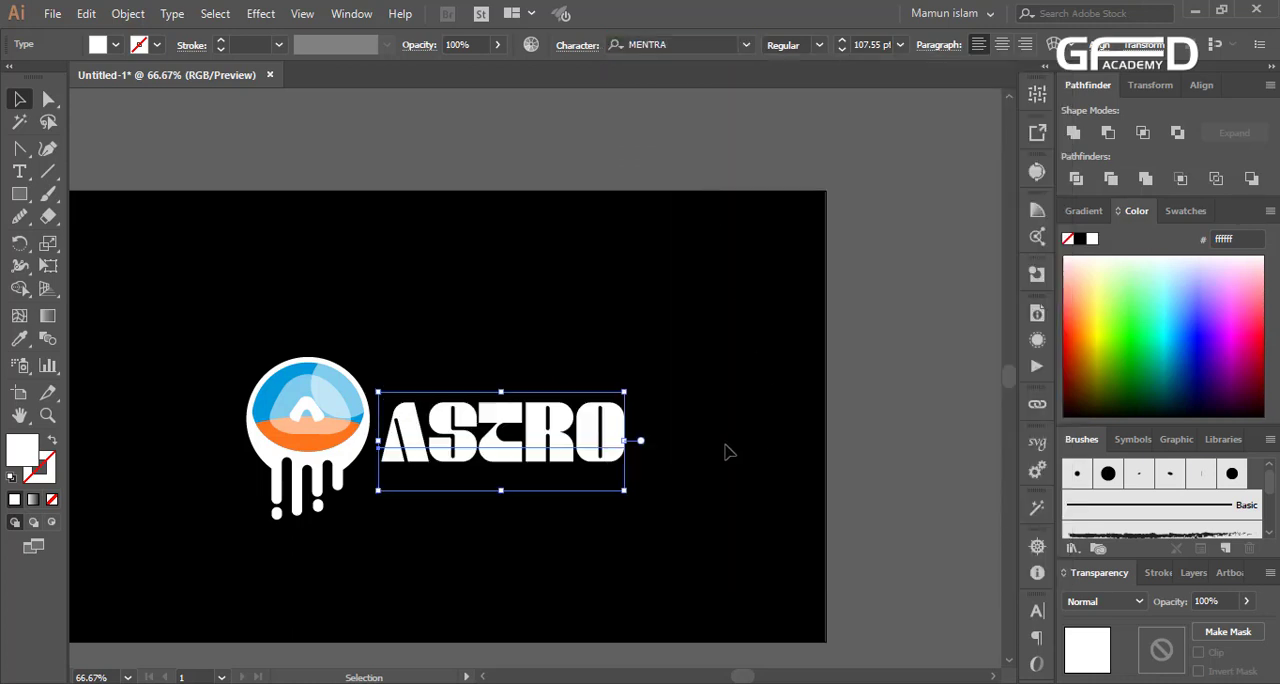
click(717, 488)
Reselect the ASTRO text, search the fonts for "me" again and reapply MENTRA
scroll(500, 456, up, 1)
click(510, 446)
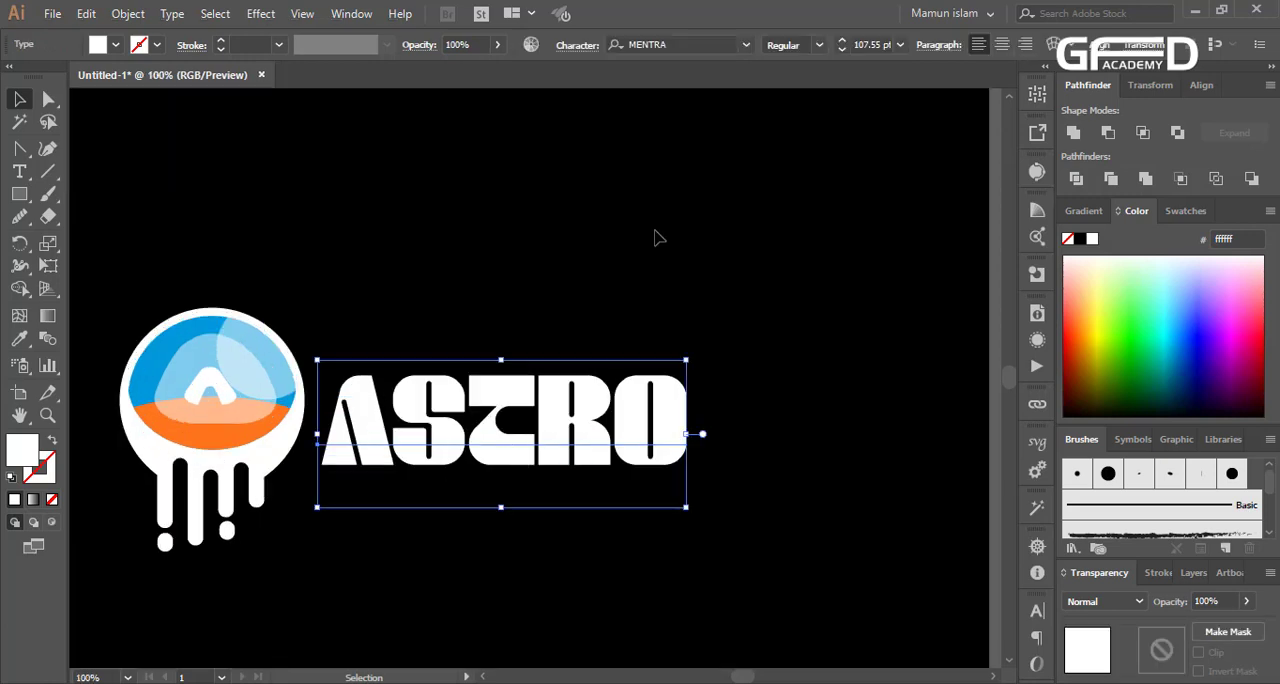
click(651, 45)
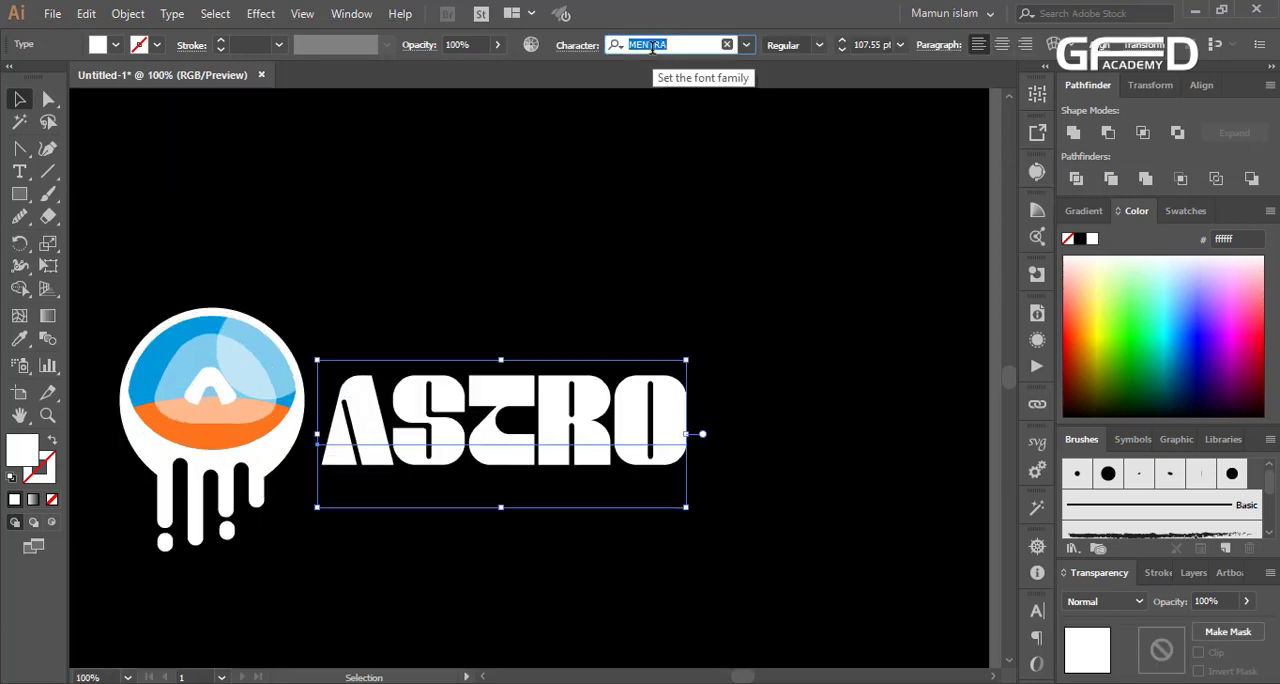
text(me)
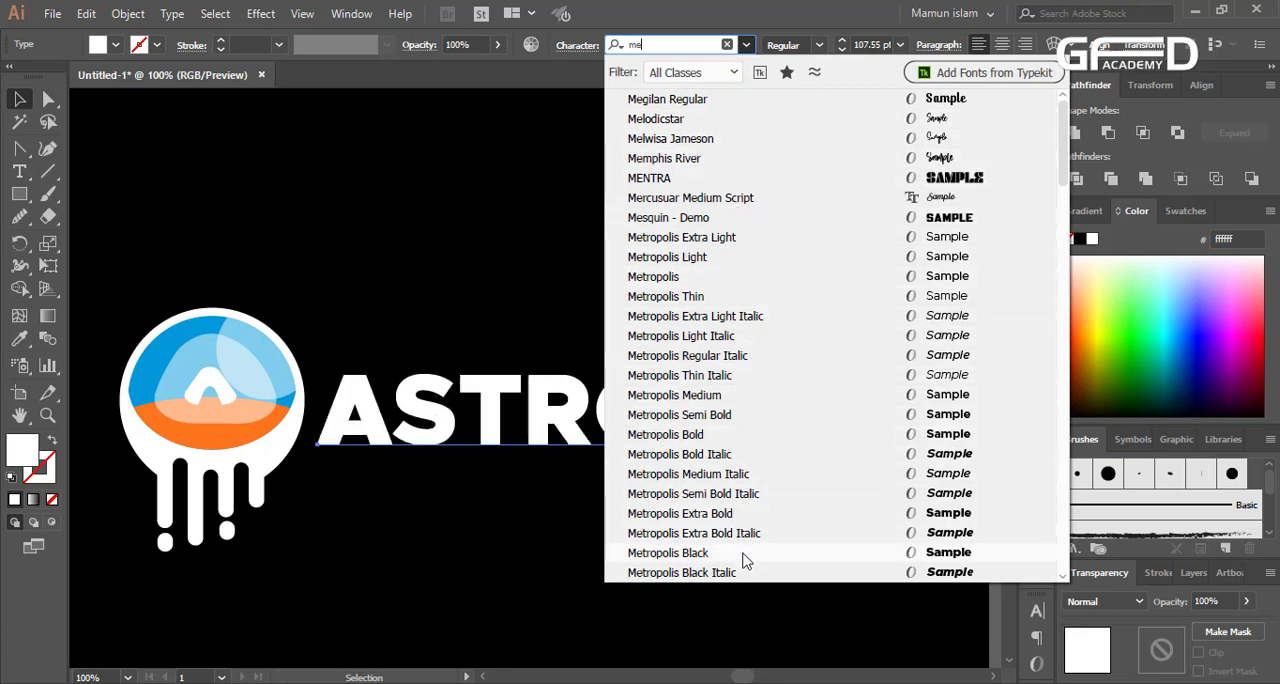
click(773, 186)
click(624, 493)
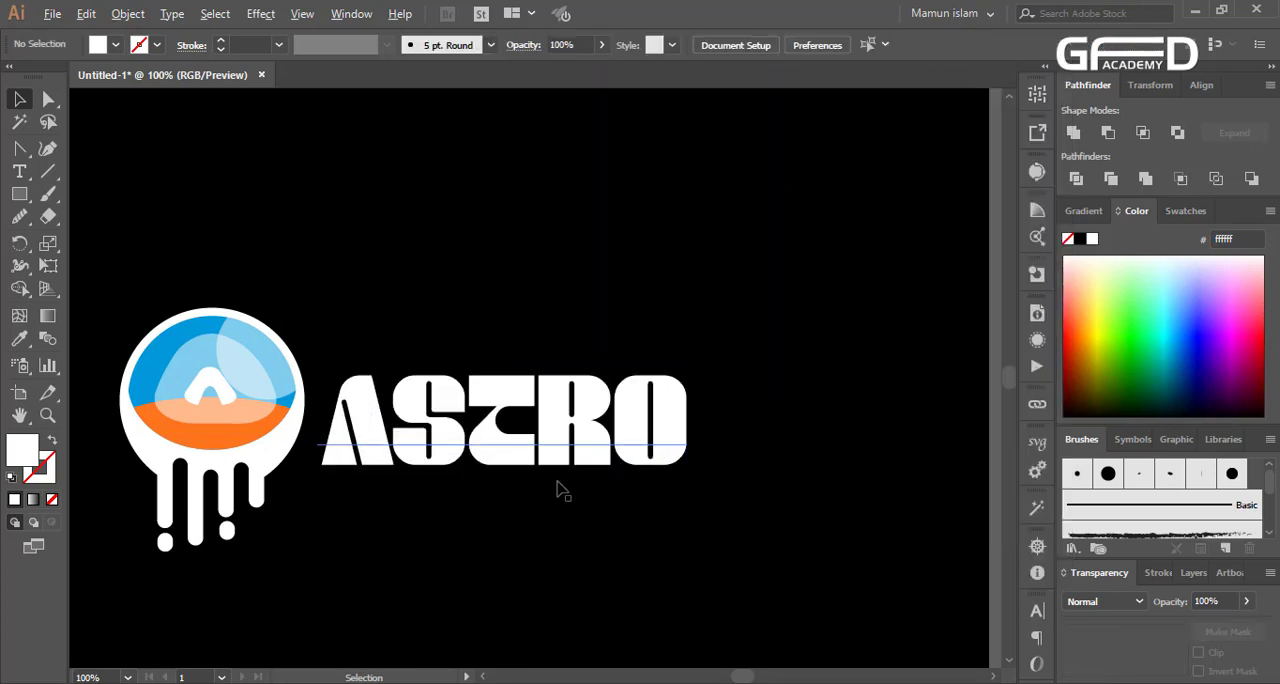
Move the MENTRA-styled ASTRO text up slightly to centre it vertically beside the emblem's circle
key(ctrl+minus)
scroll(560, 490, down, 2)
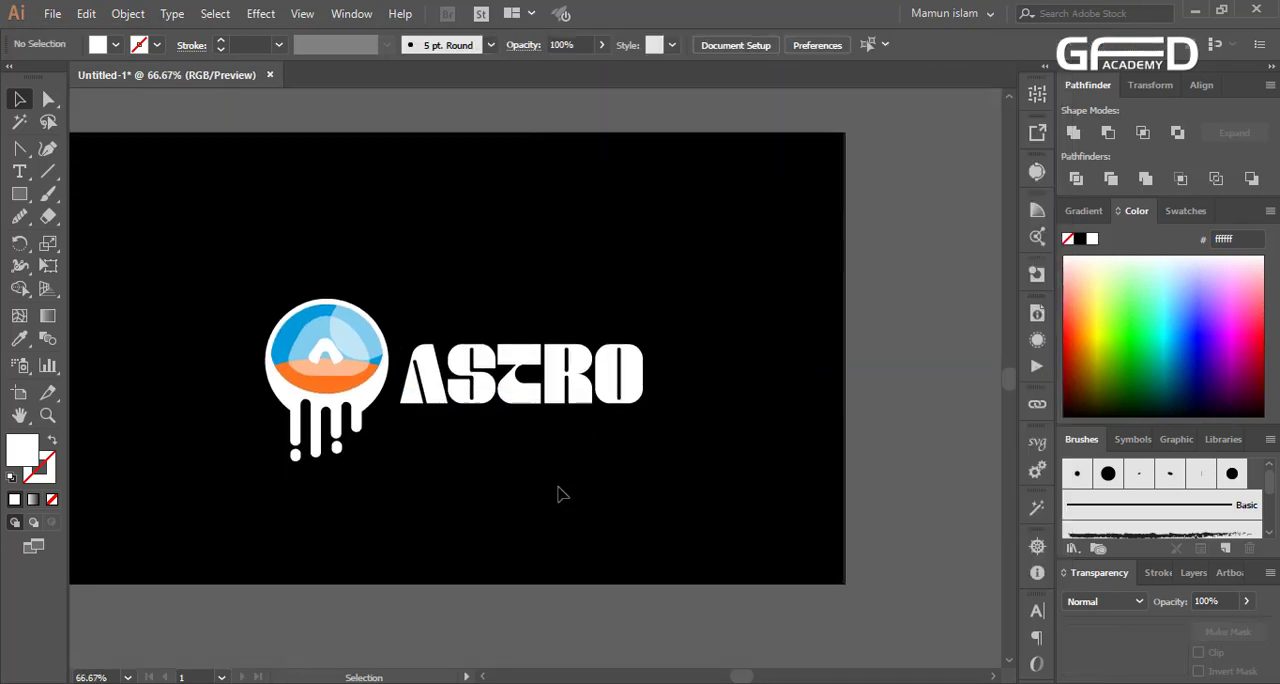
scroll(555, 480, down, 3)
drag(530, 305, 528, 287)
click(557, 414)
key(ctrl+minus)
key(ctrl+minus)
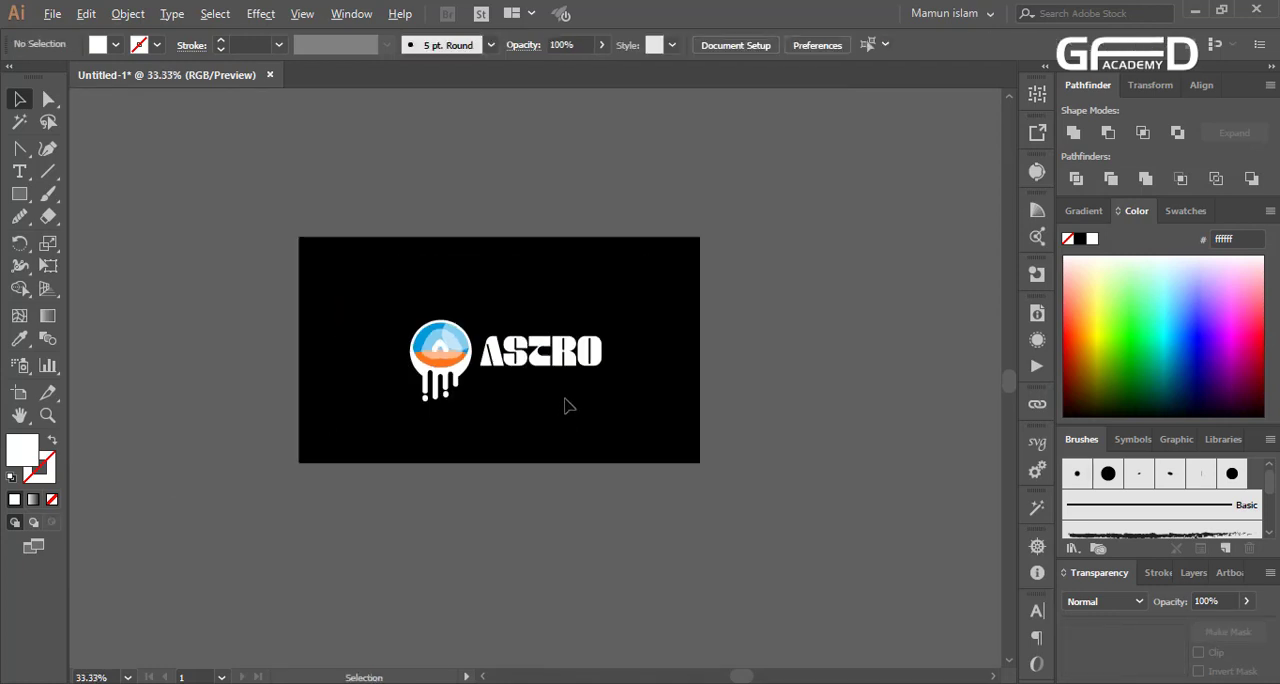
Convert the ASTRO wordmark from live text to outlines
click(560, 365)
right_click(551, 363)
click(585, 449)
click(614, 372)
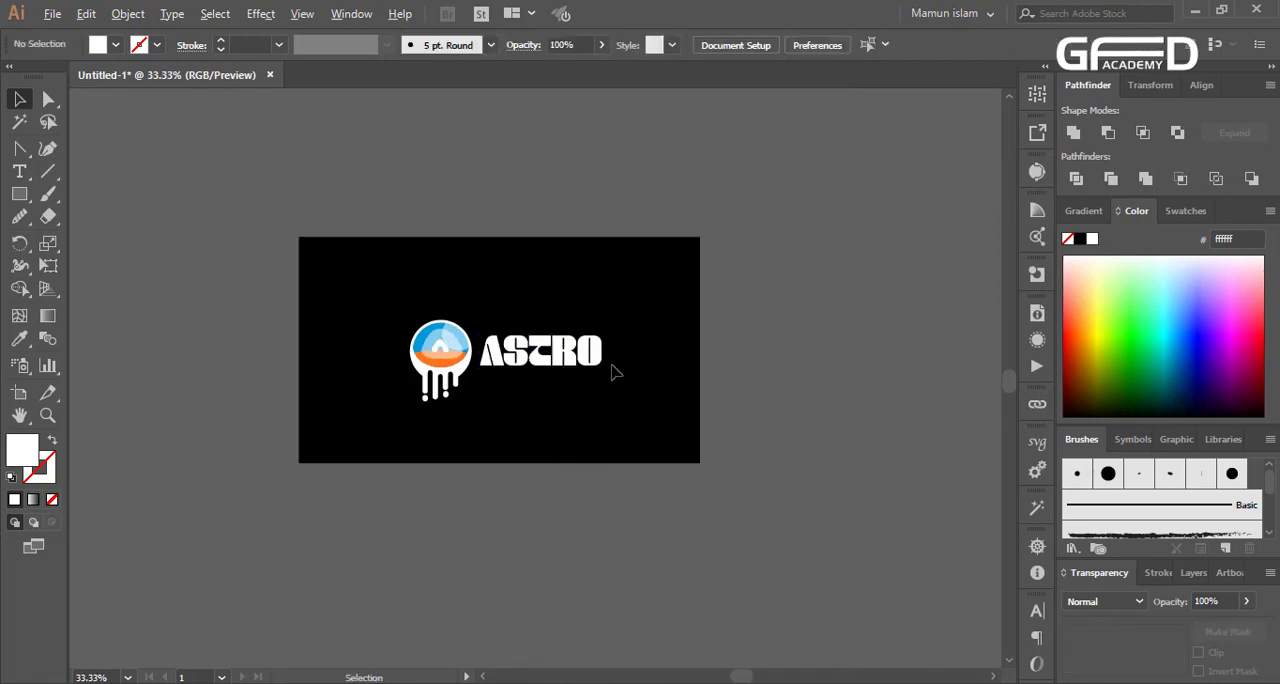
Add a small TM text above the end of the ASTRO wordmark and fill it with white
scroll(614, 372, up, 2)
click(19, 171)
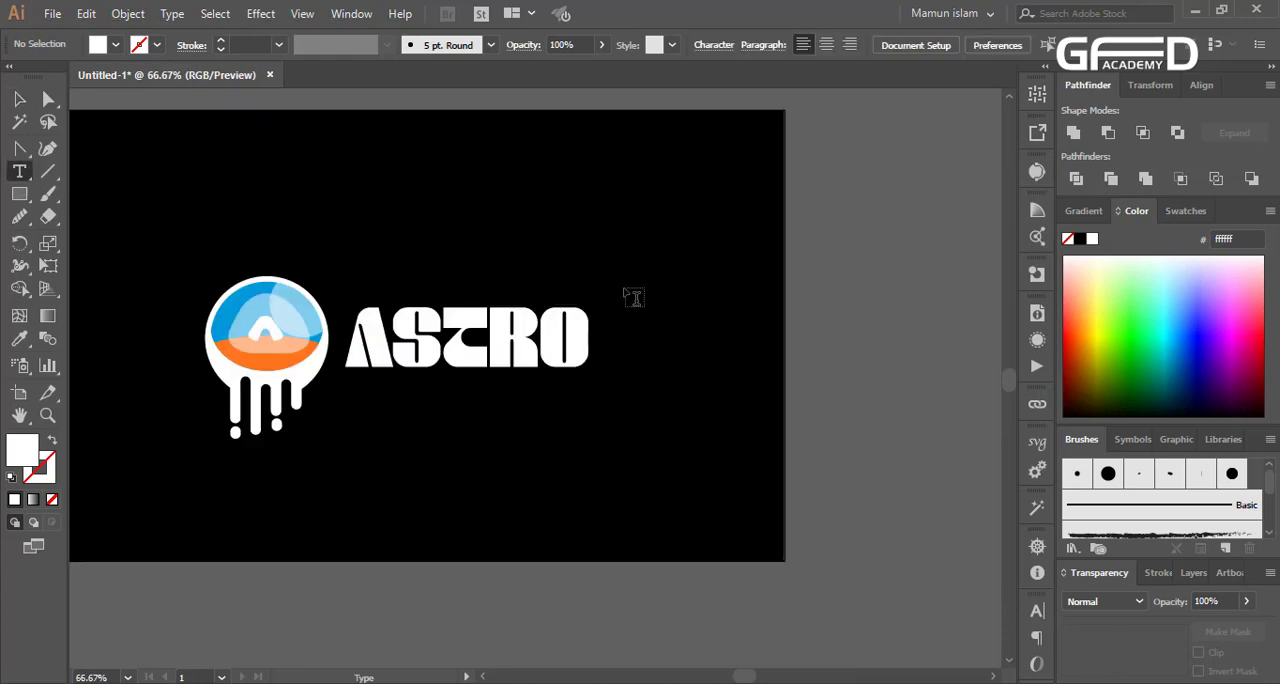
click(633, 297)
text(T)
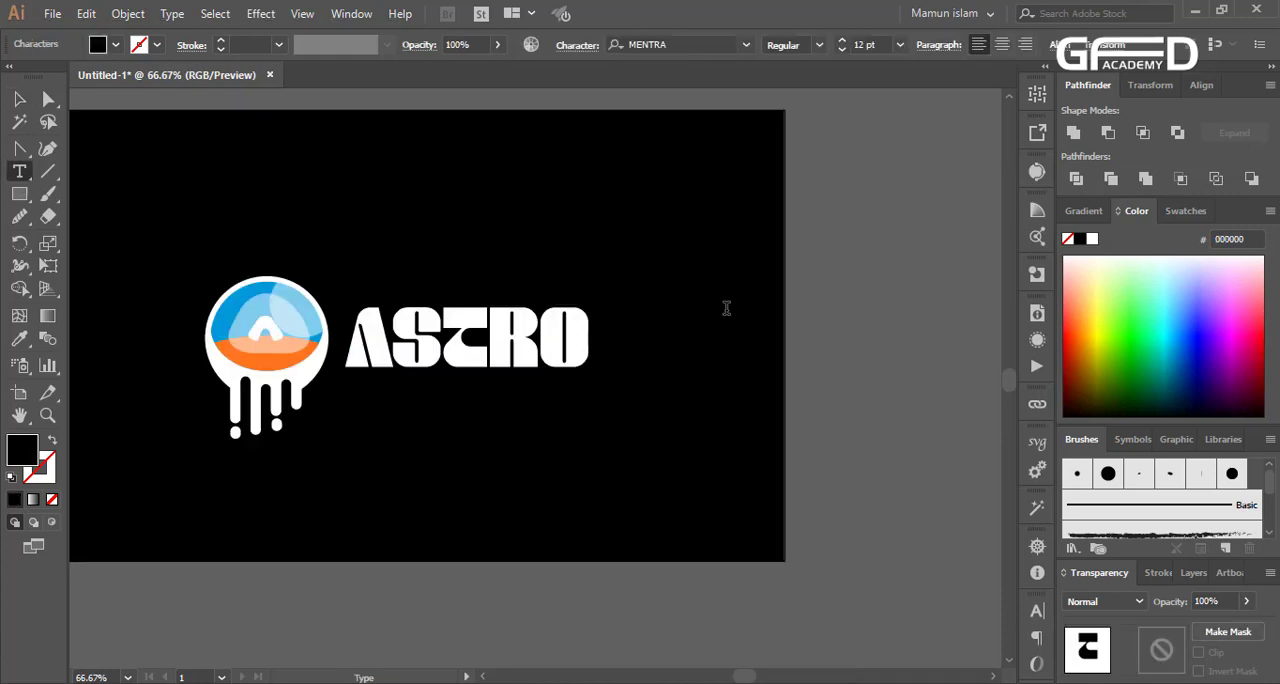
drag(564, 311, 459, 298)
click(1092, 239)
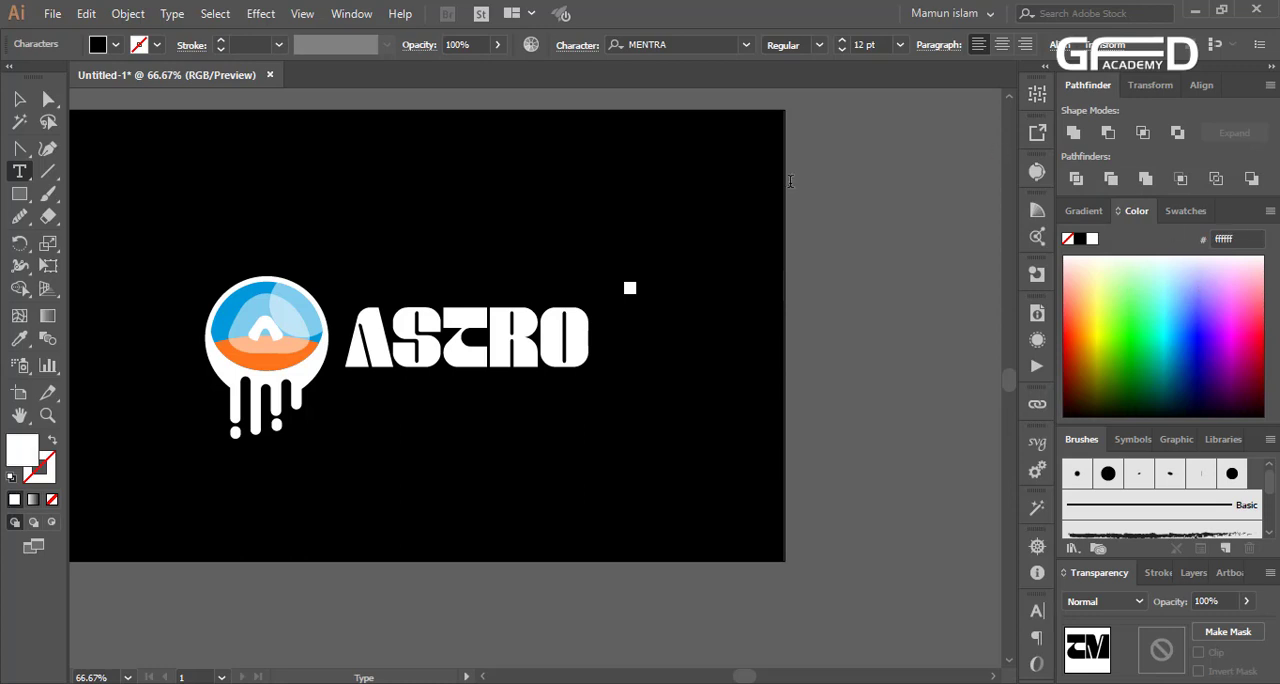
click(19, 99)
click(175, 183)
scroll(717, 320, up, 3)
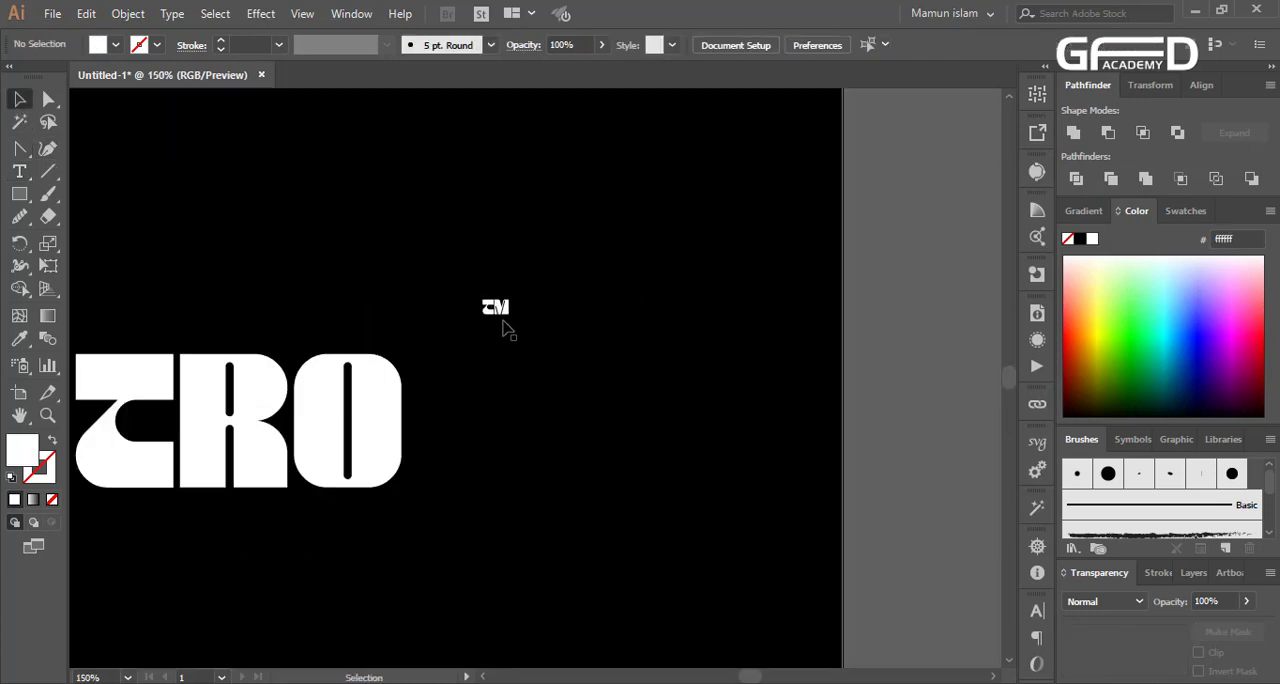
Enlarge the TM text to about 30.6 pt and place it just beyond the upper corner of the wordmark's O
drag(499, 308, 512, 396)
click(612, 448)
scroll(612, 449, down, 3)
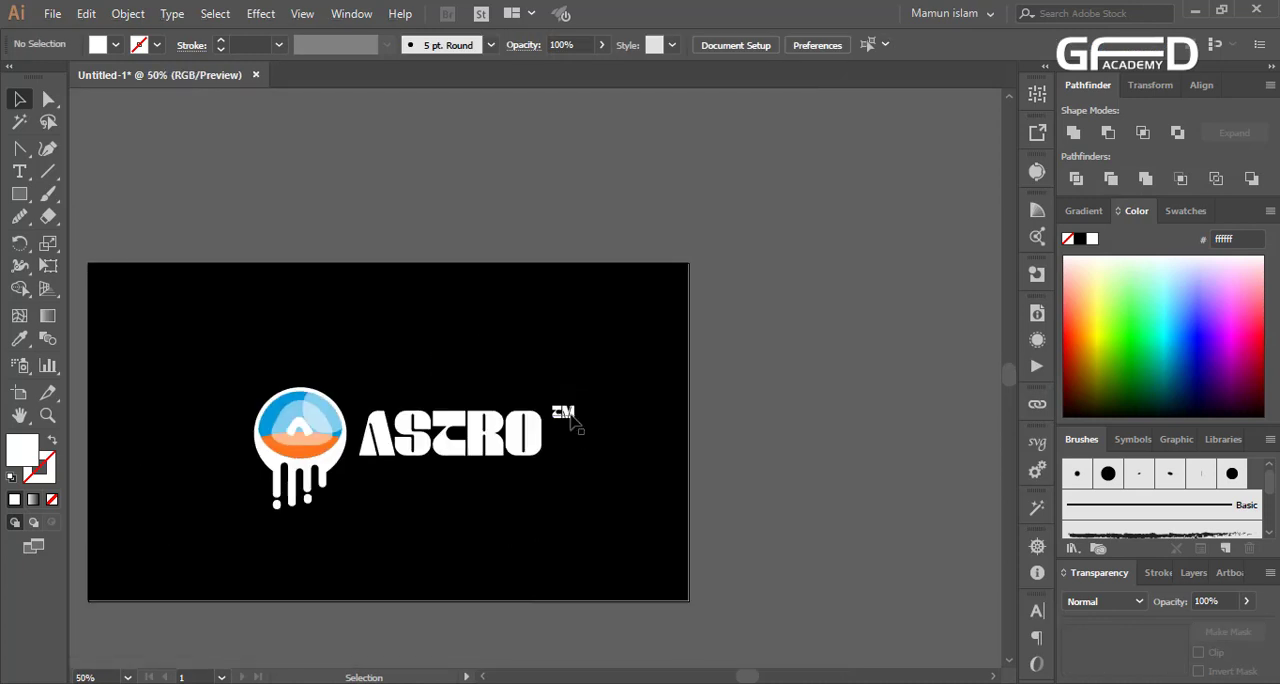
Search the fonts for "met" and apply Metropolis Bold to the TM text
click(570, 419)
scroll(700, 490, up, 2)
click(670, 45)
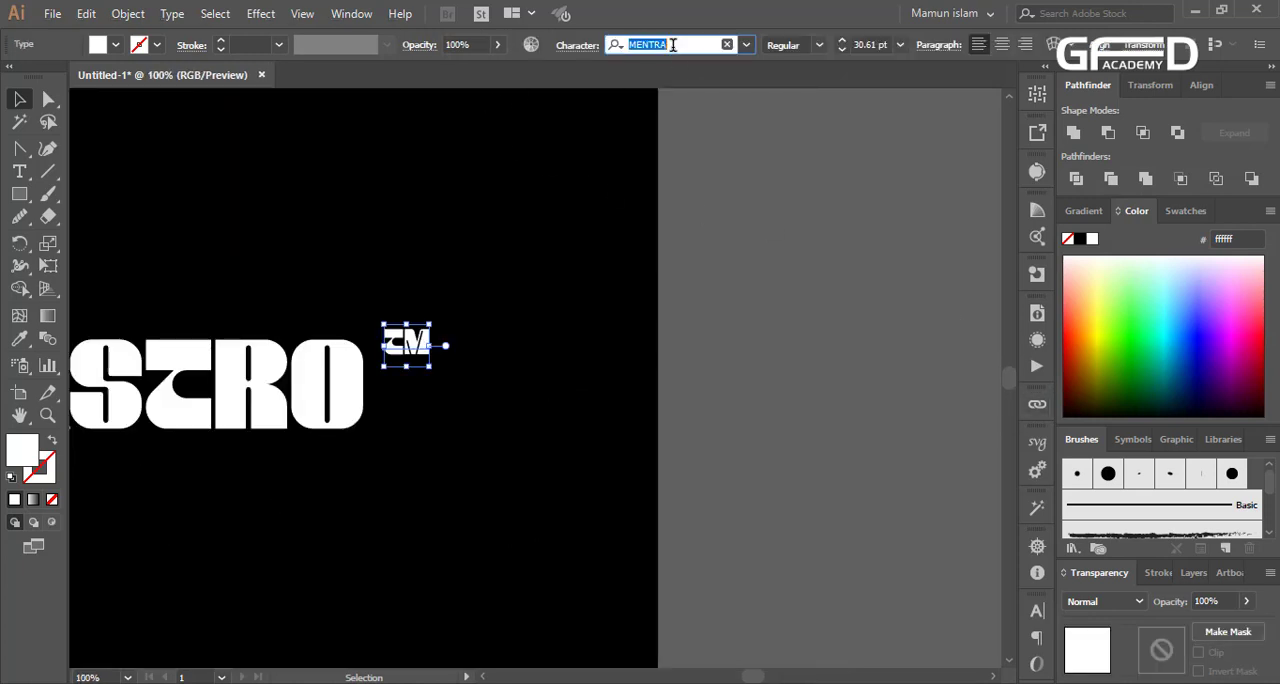
text(met)
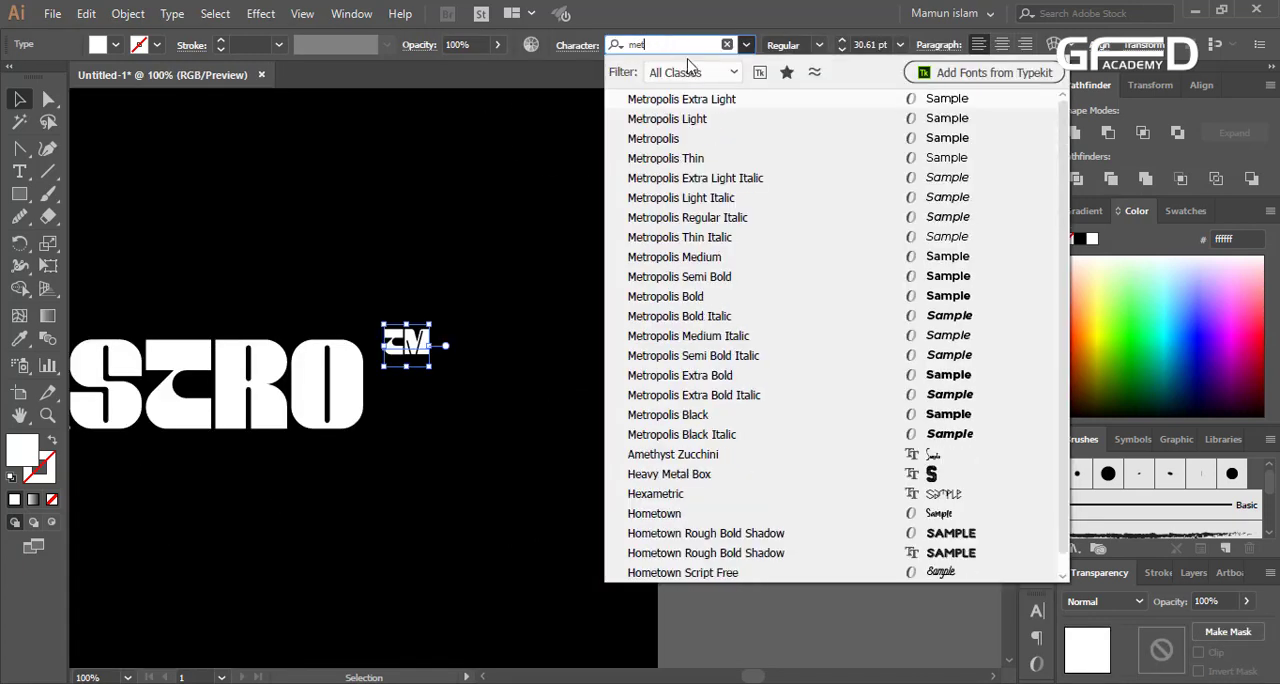
click(665, 296)
click(706, 380)
scroll(697, 483, down, 3)
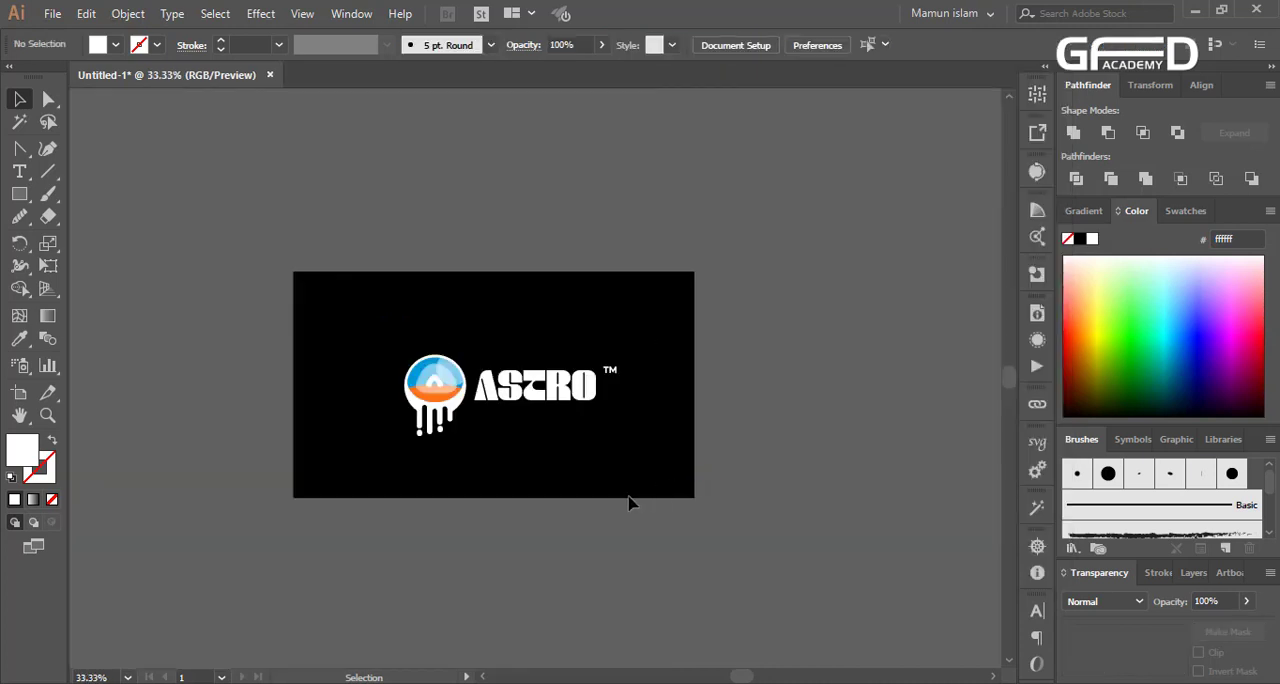
Select the emblem, ASTRO wordmark and TM mark together and move them slightly up and left to centre them on the black background
scroll(628, 502, down, 2)
scroll(534, 503, up, 1)
drag(271, 269, 577, 395)
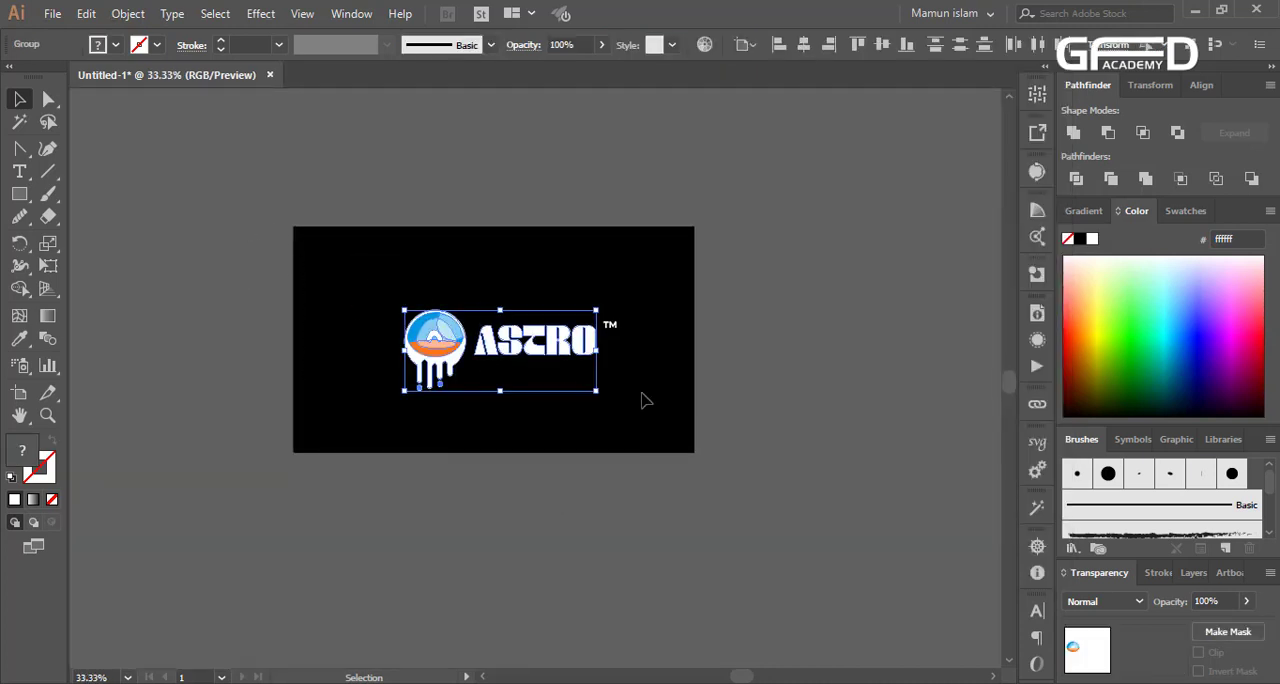
shift+click(610, 325)
drag(522, 349, 513, 340)
click(528, 455)
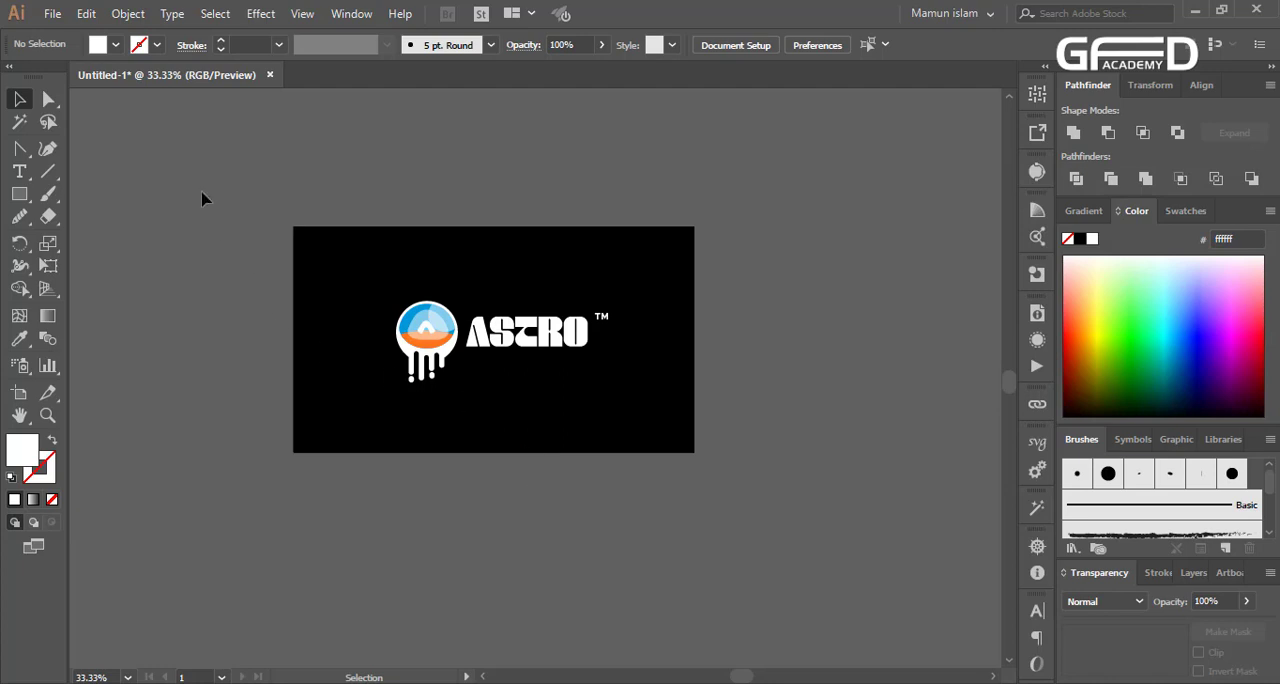
Select the complete logo, including the emblem, ASTRO wordmark and TM mark
drag(201, 178, 821, 540)
drag(768, 140, 215, 497)
drag(822, 237, 216, 574)
drag(248, 553, 716, 196)
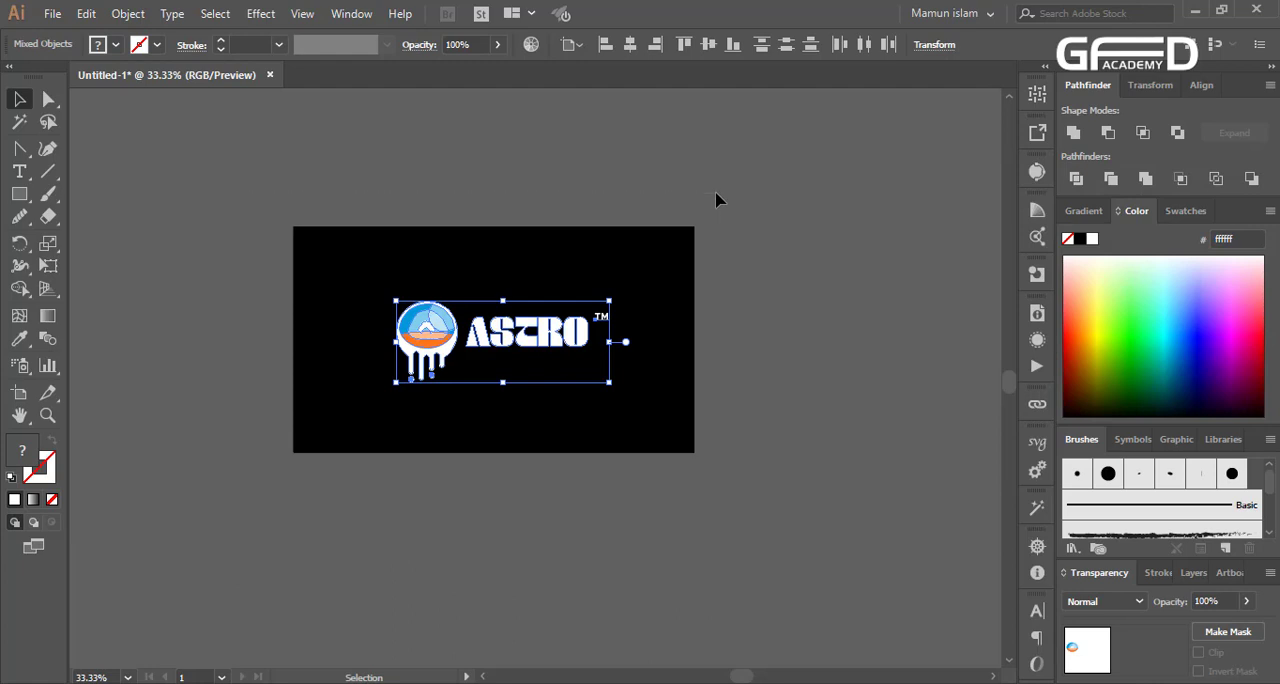